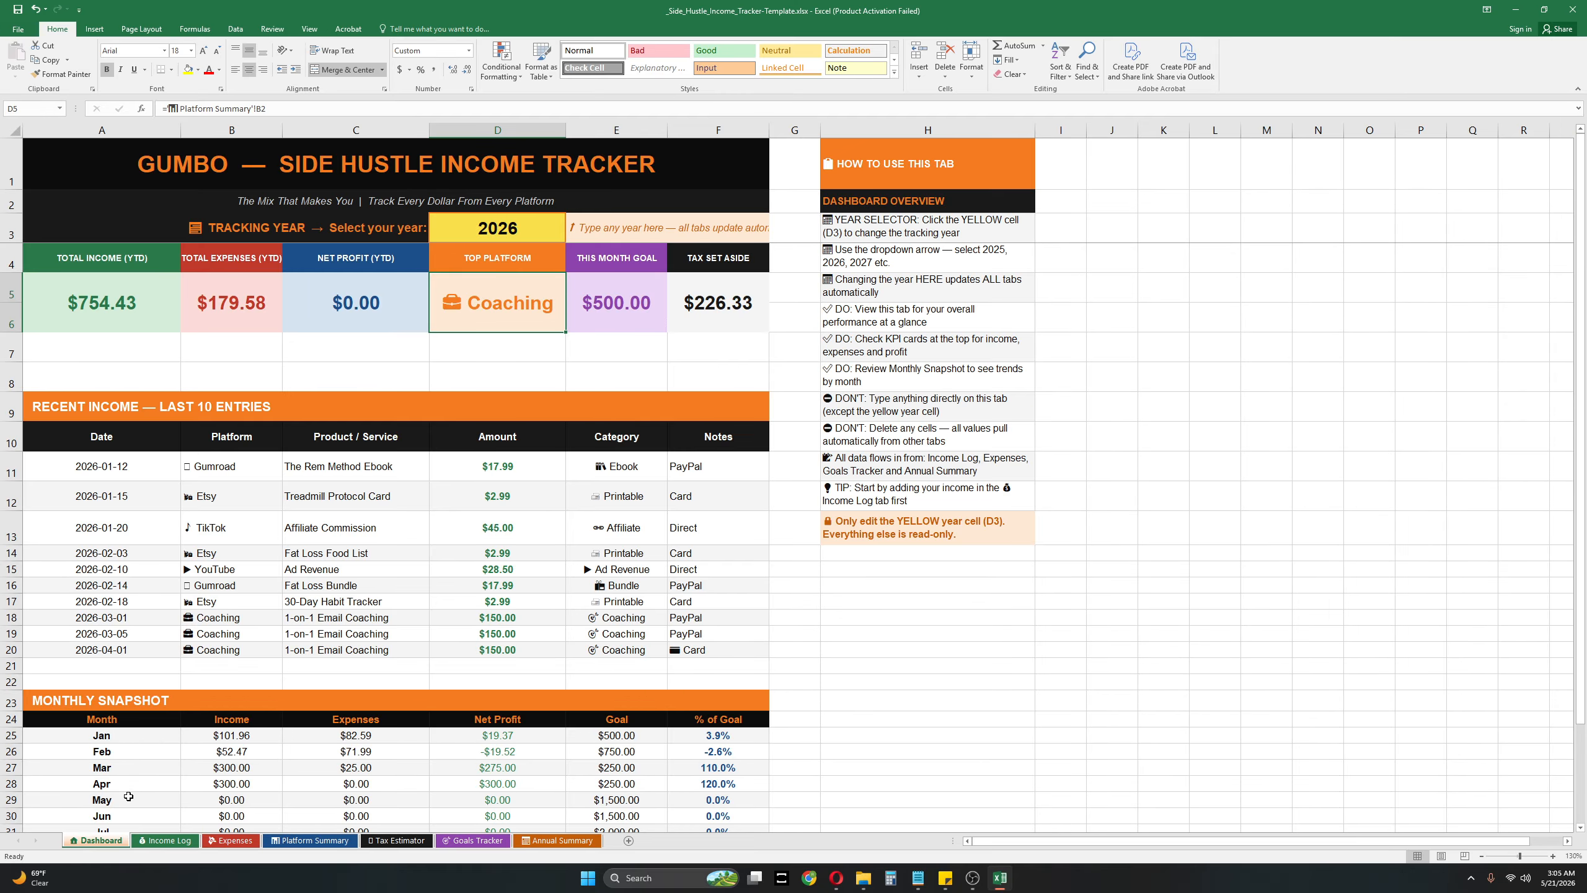
# Step: Look through the workbook's sheets from Income Log to Annual Summary, and return to the Dashboard
pyautogui.click(163, 841)
pyautogui.click(235, 841)
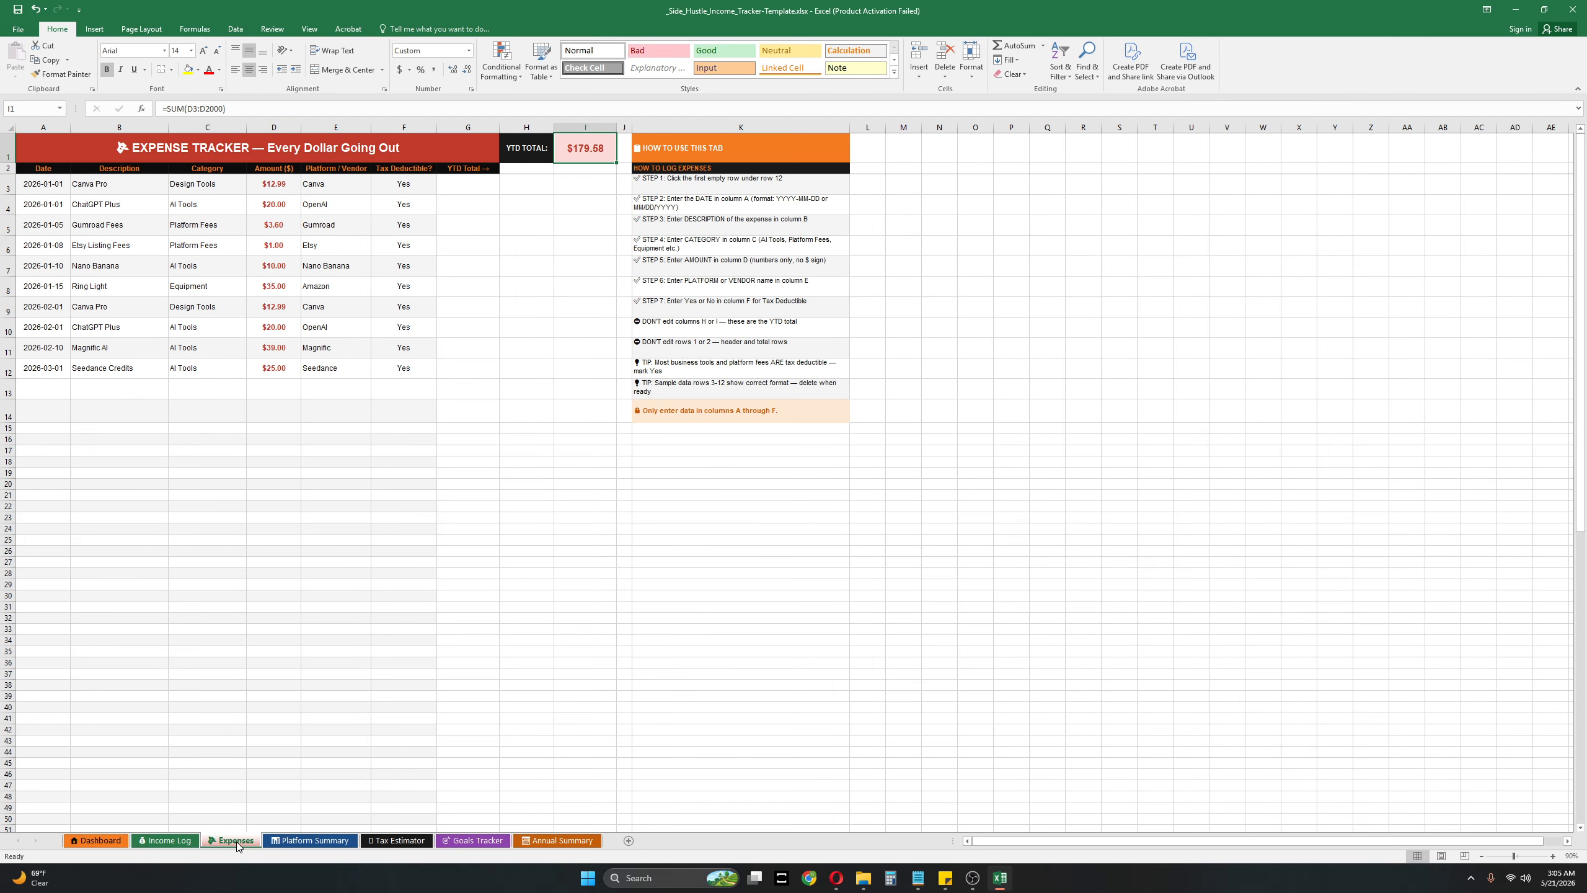
pyautogui.click(307, 842)
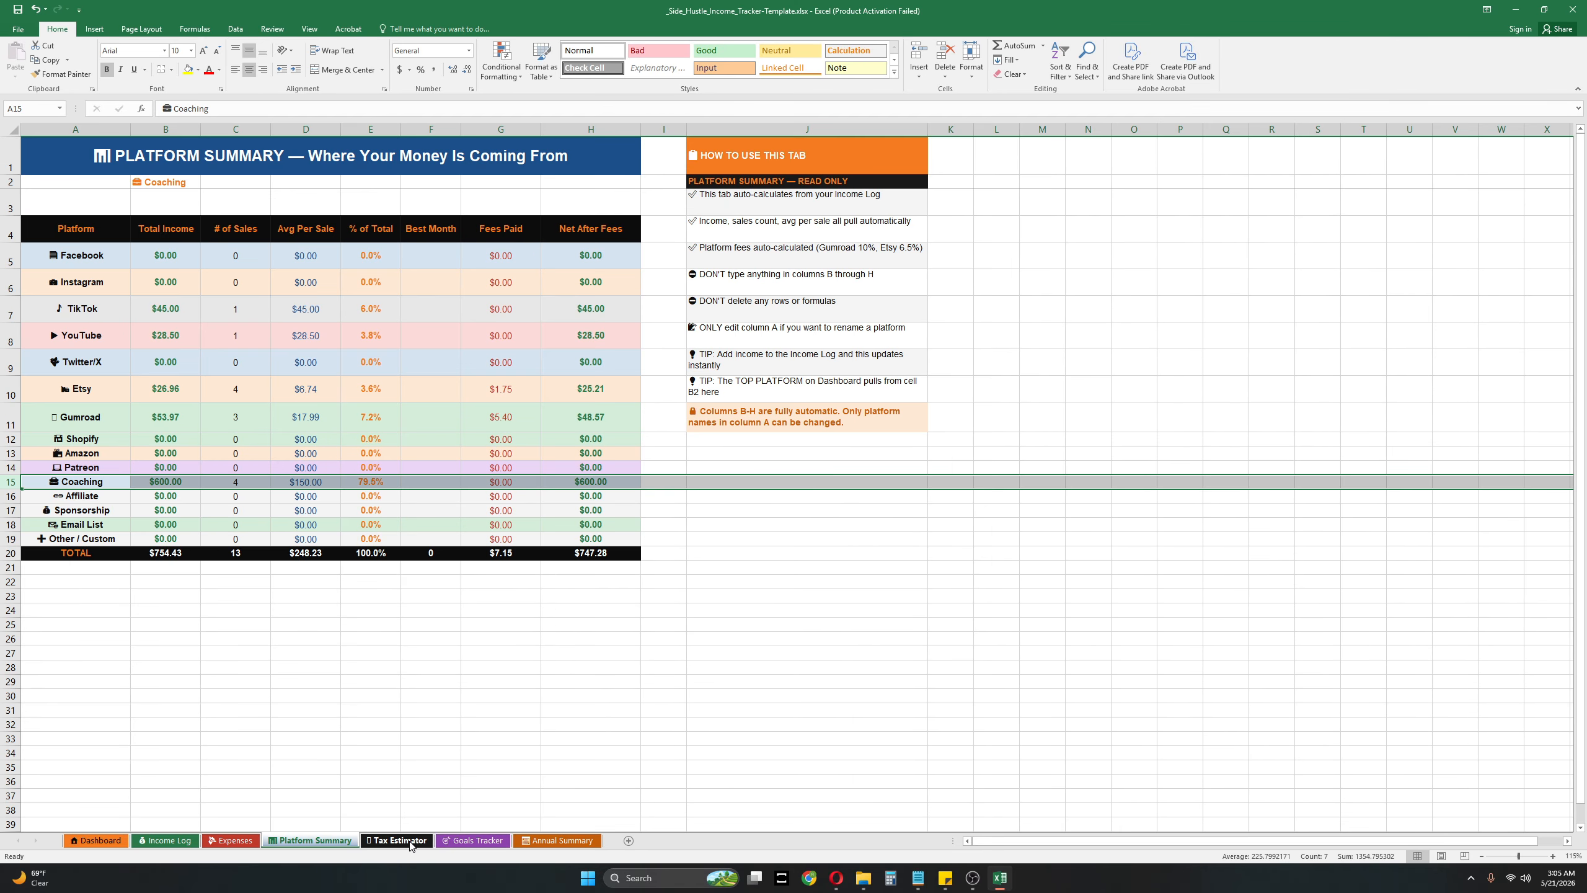
pyautogui.click(412, 843)
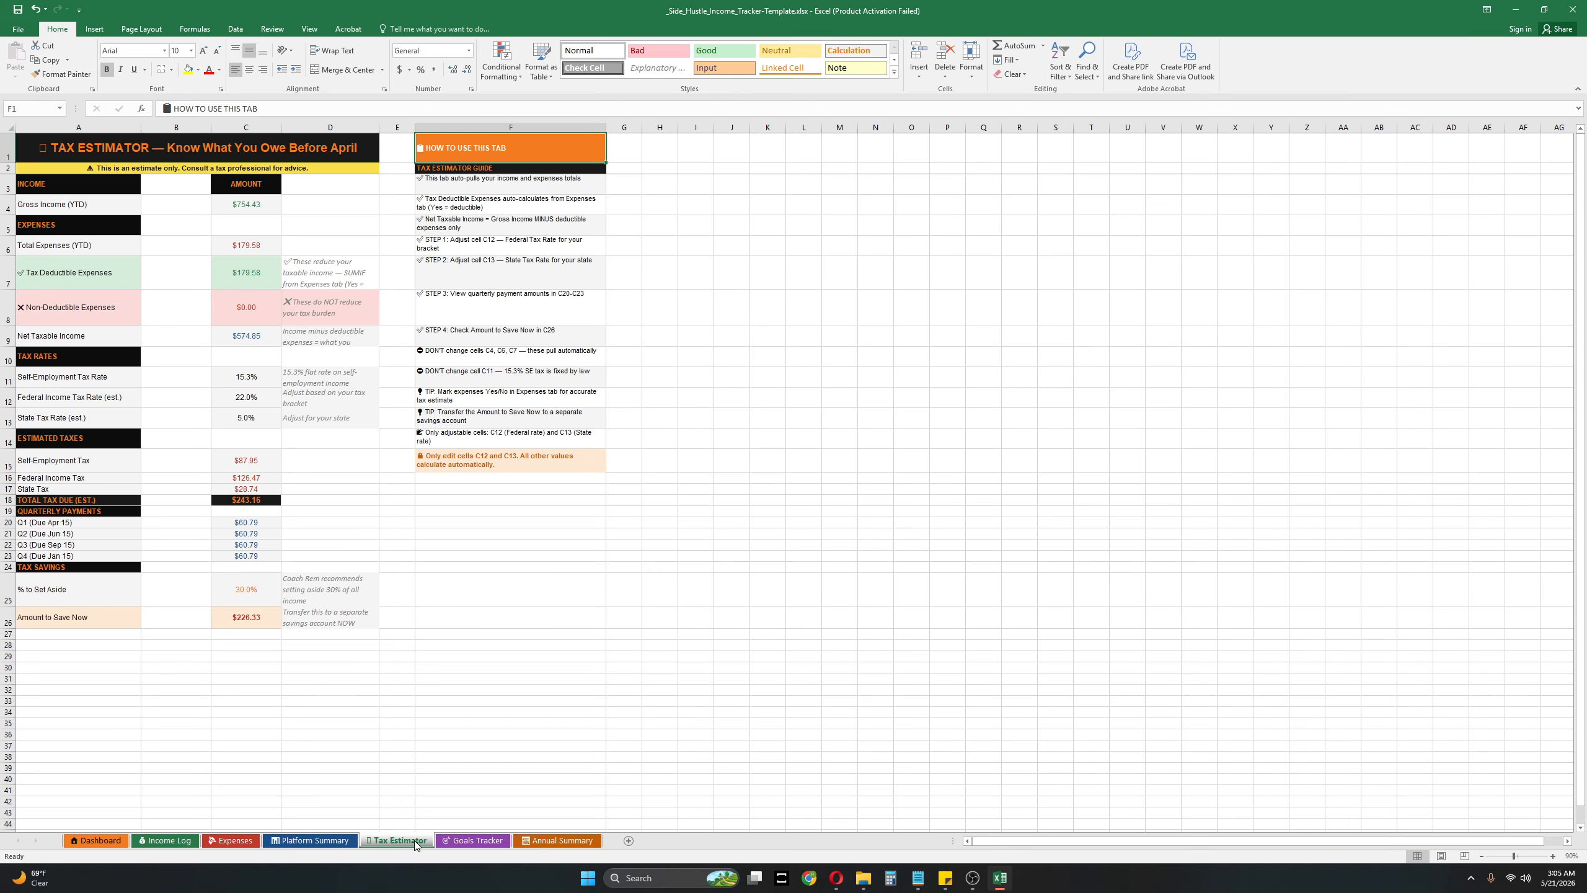
pyautogui.click(472, 839)
pyautogui.click(564, 840)
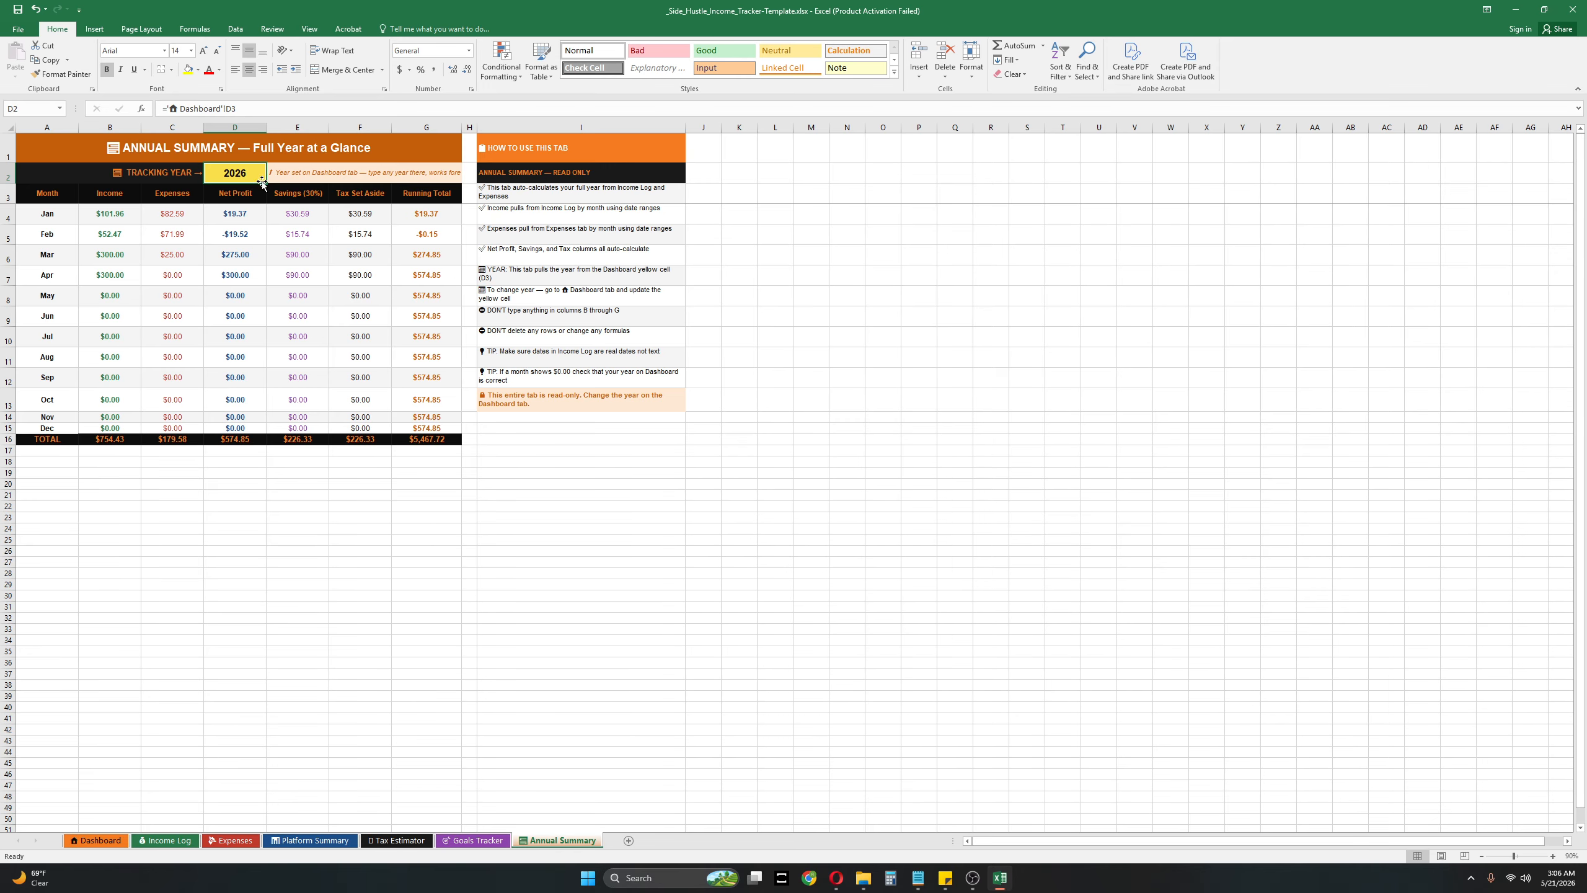
pyautogui.click(96, 839)
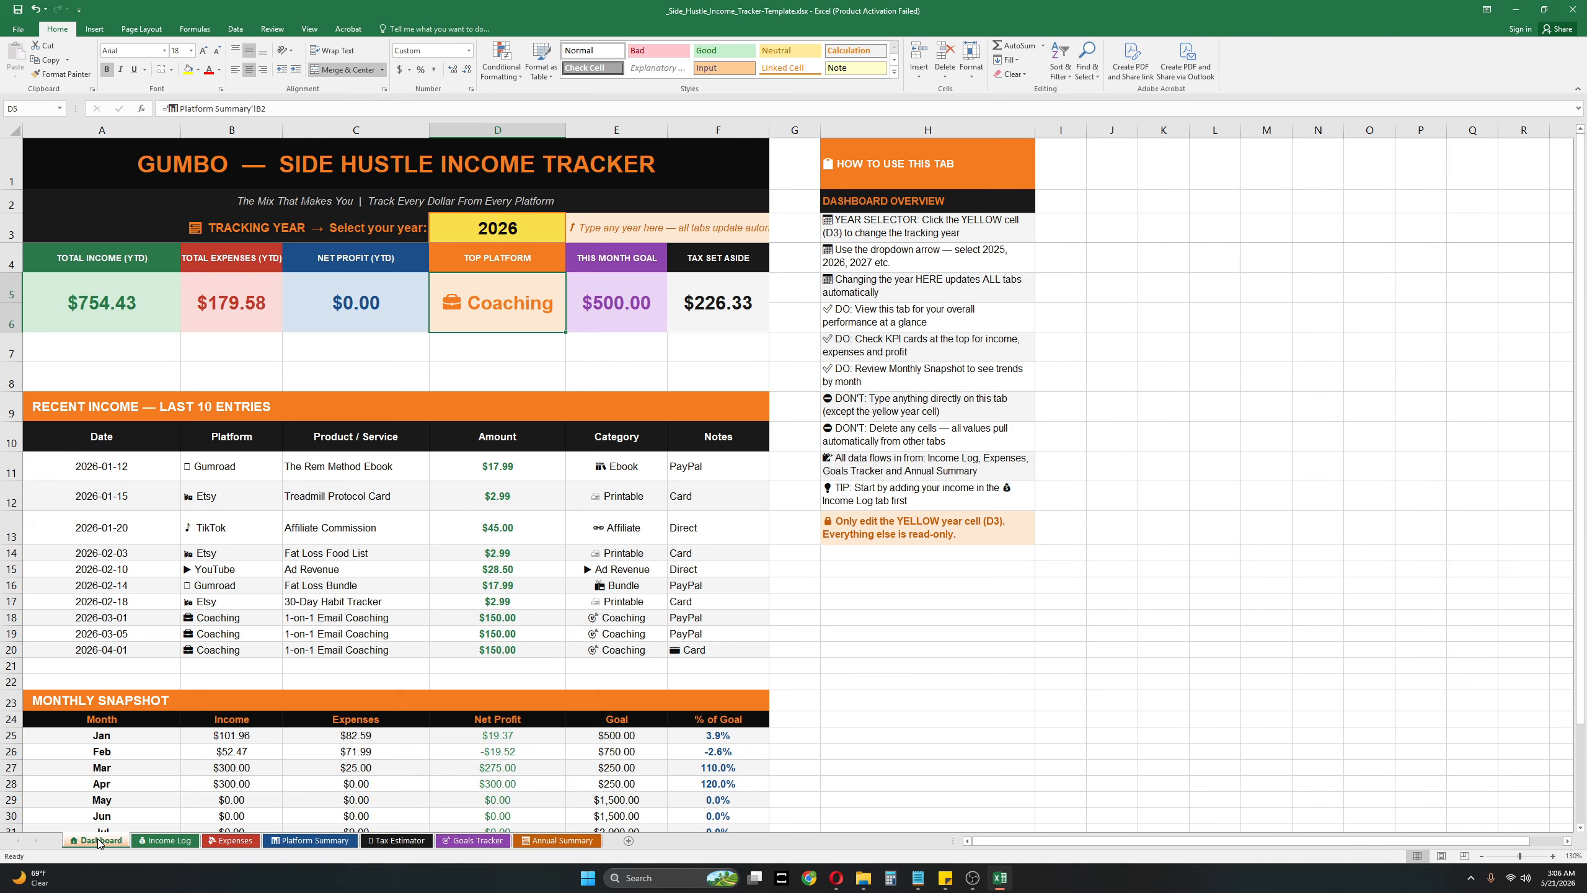
# Step: Compare the Dashboard's tracking year with the recent income dates and the Income Log's date column, ending on the Dashboard
pyautogui.click(521, 224)
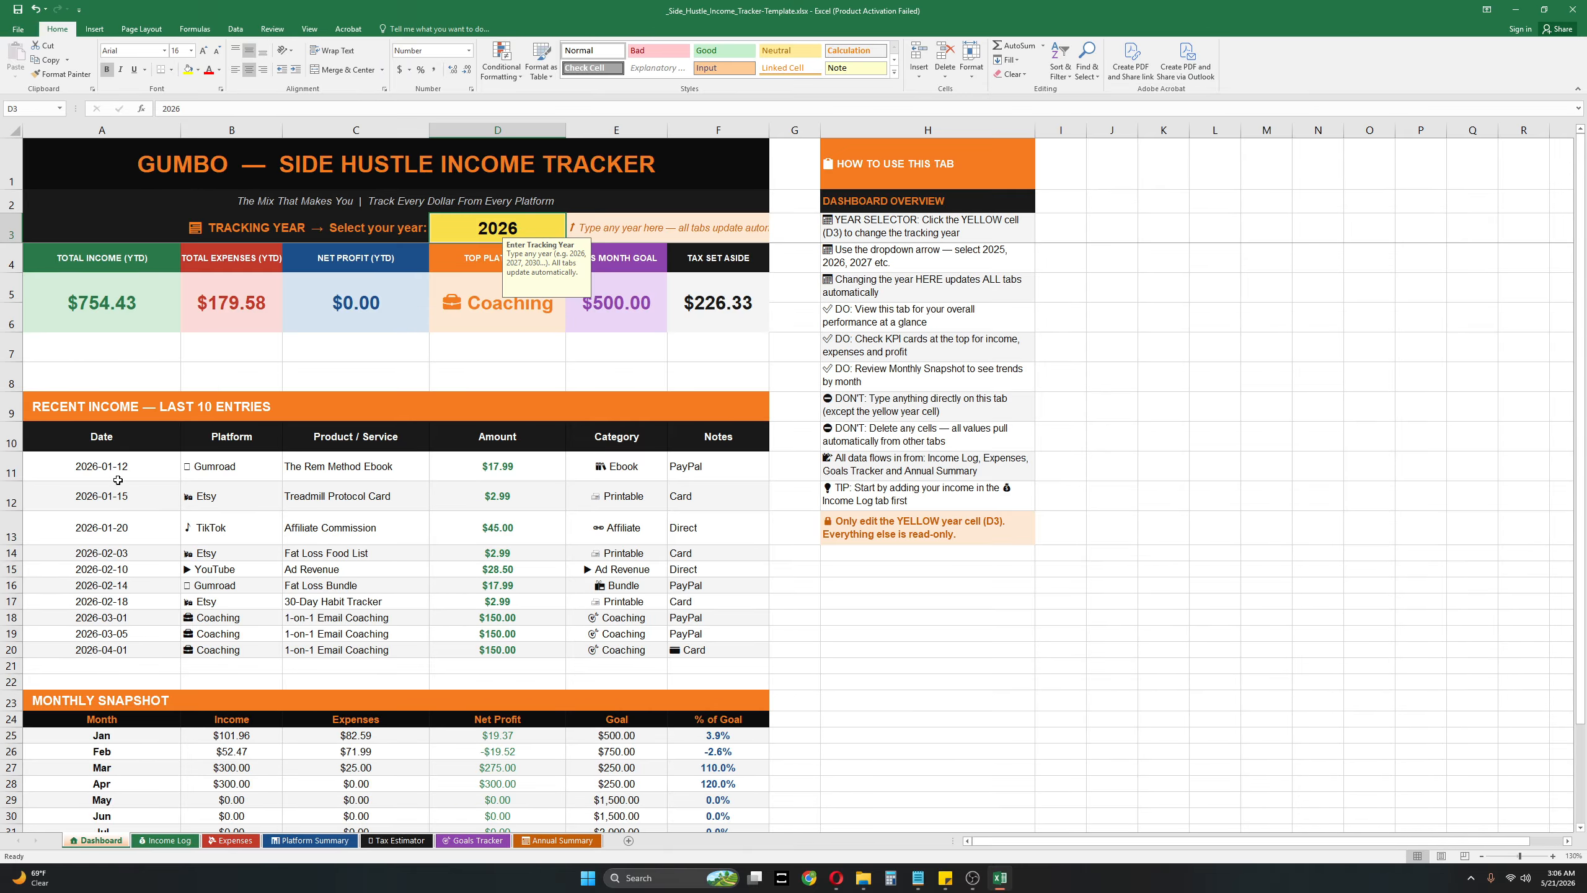
pyautogui.moveTo(117, 480); pyautogui.dragTo(116, 650)
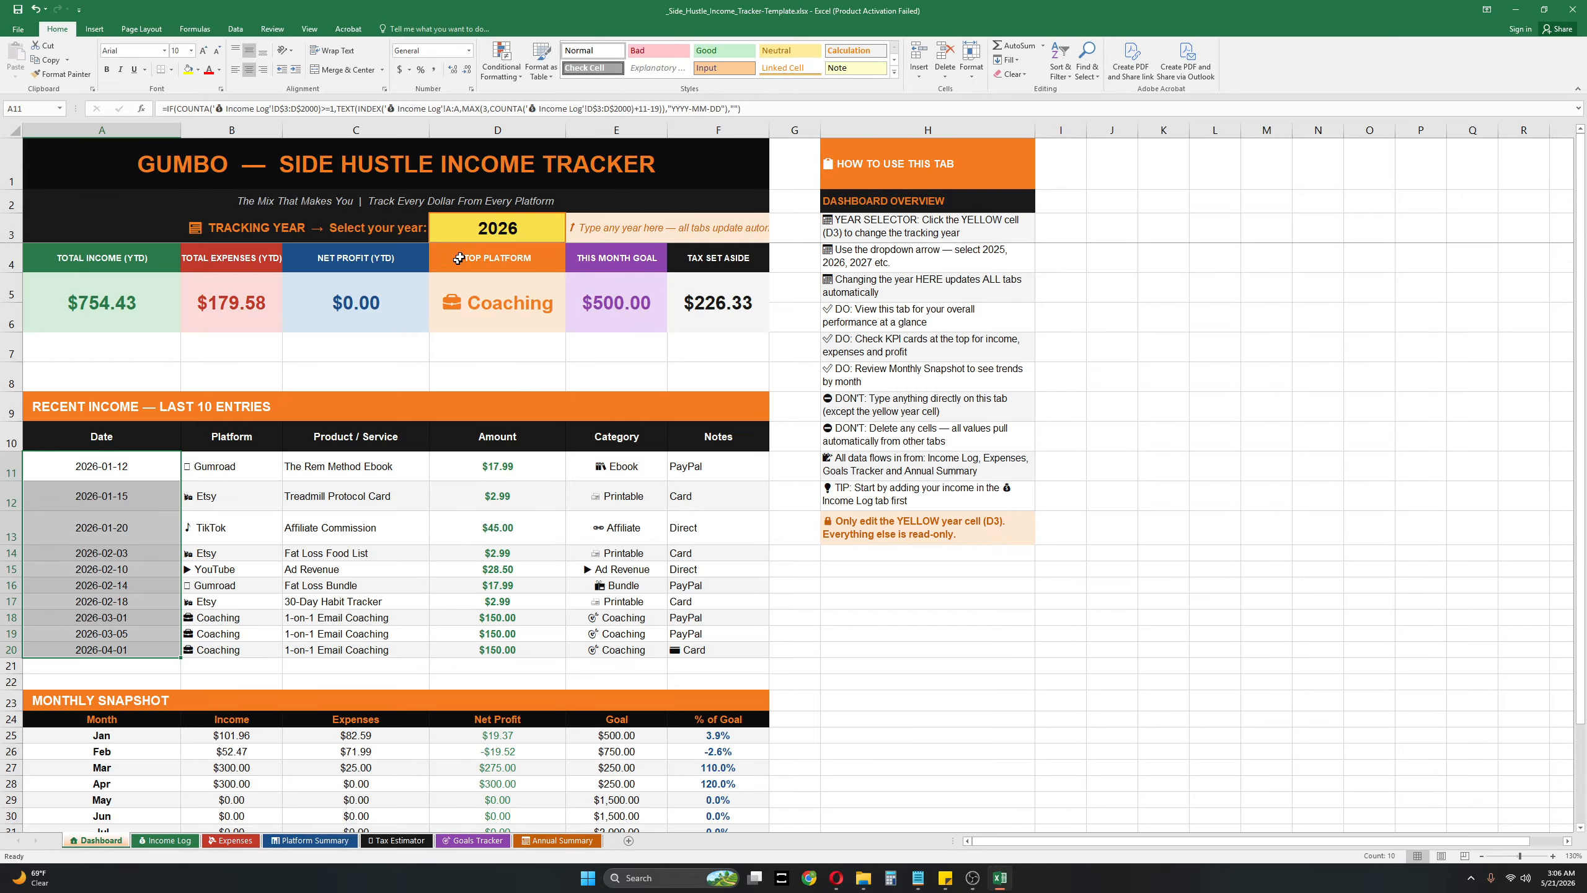
pyautogui.click(496, 232)
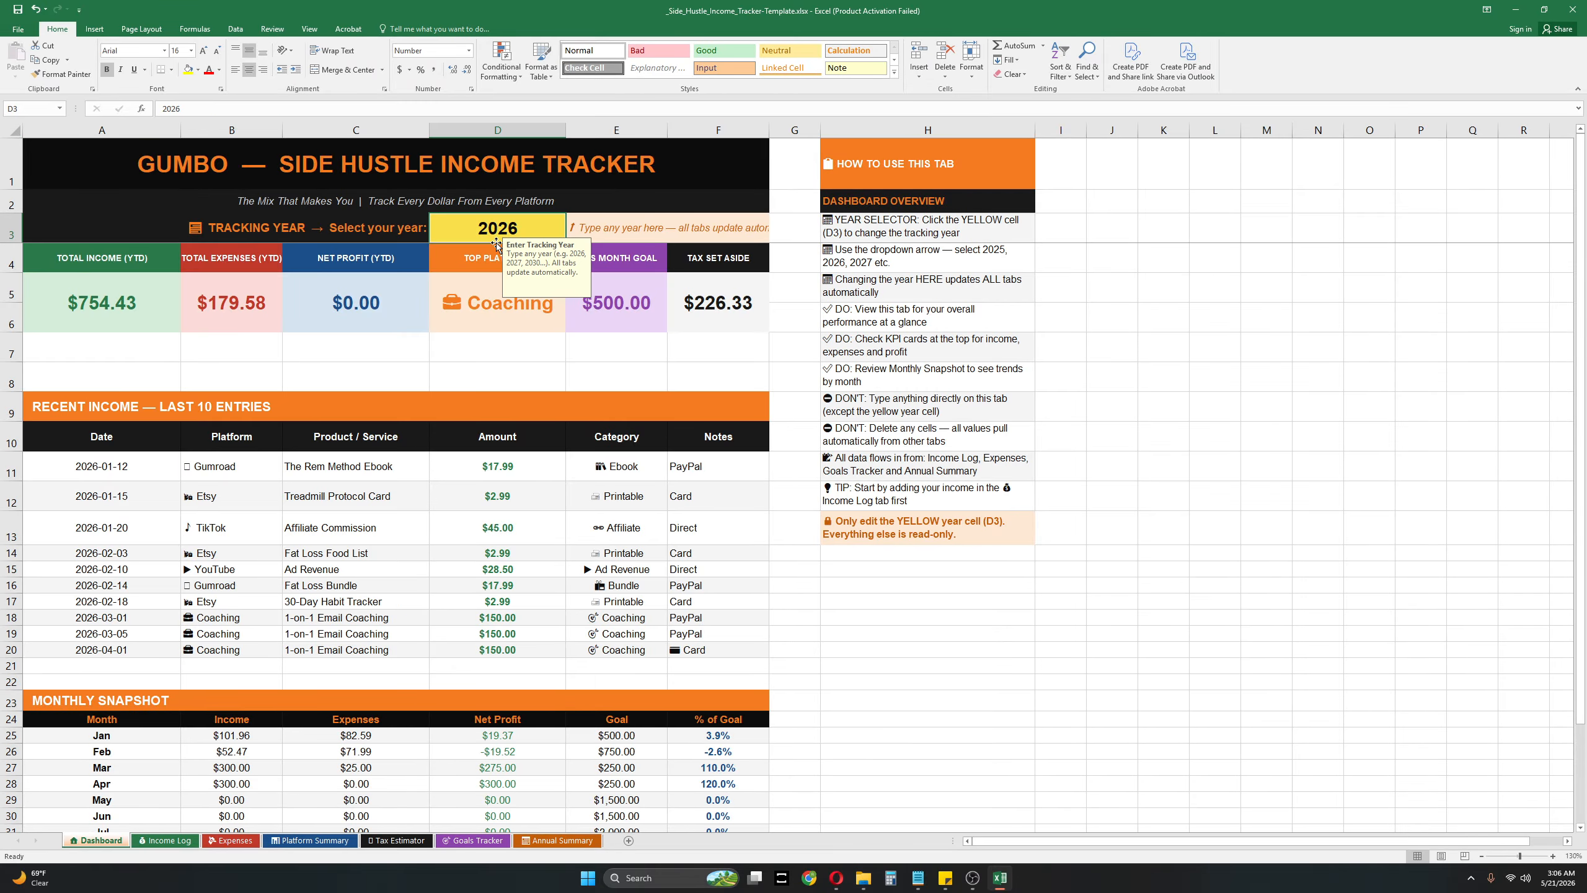
pyautogui.click(179, 839)
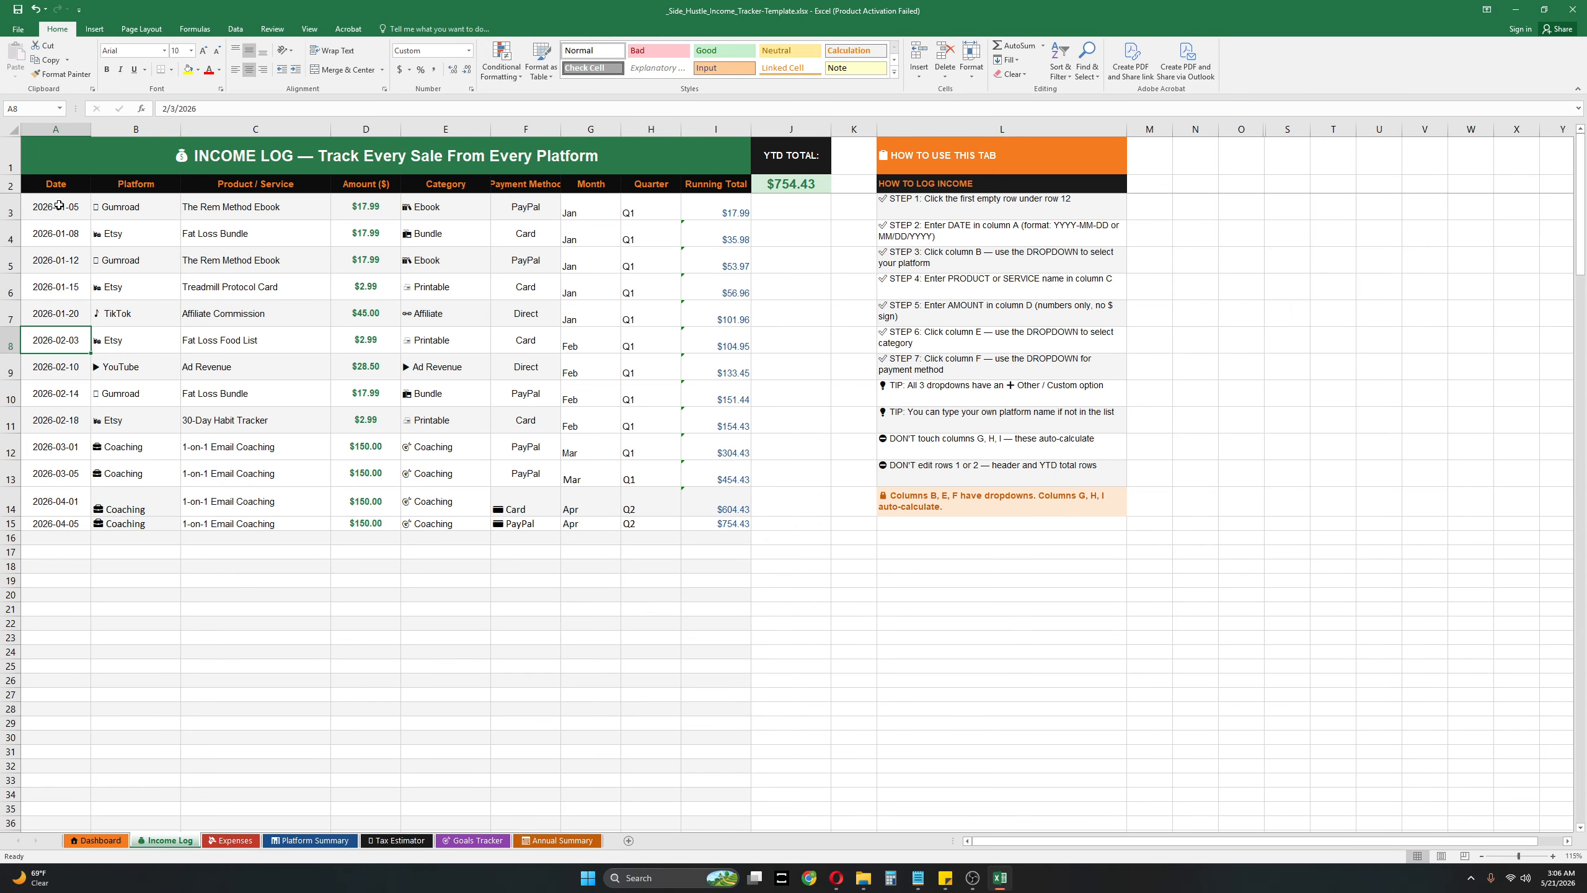
pyautogui.moveTo(58, 205); pyautogui.dragTo(56, 525)
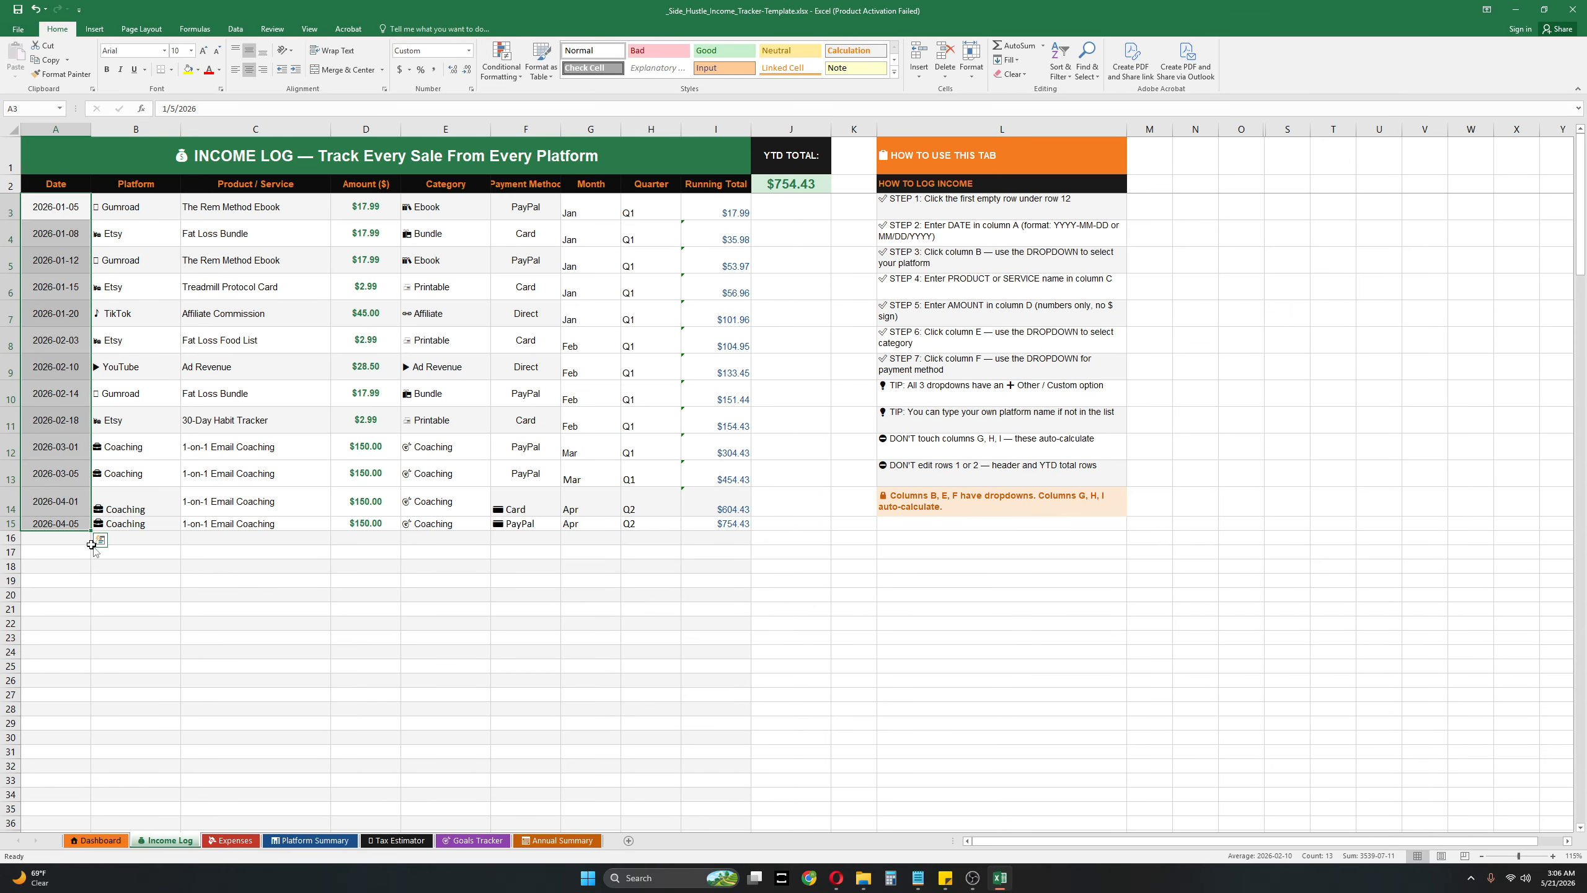
pyautogui.click(93, 839)
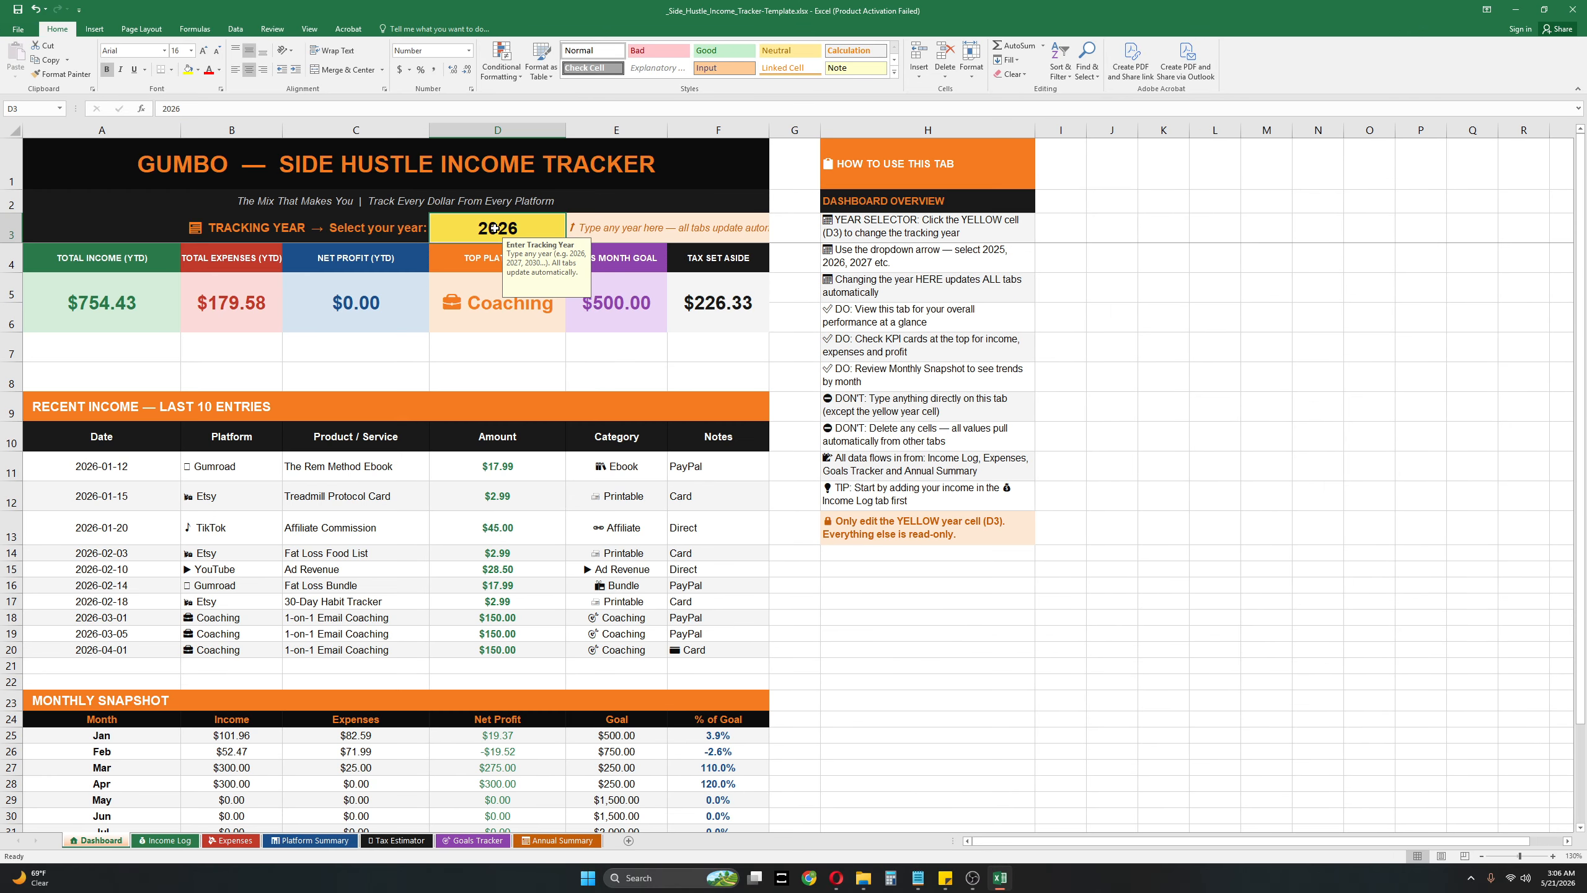
# Step: Review the Expenses, Platform Summary, Tax Estimator, Goals Tracker and Annual Summary sheets, ending back on the Dashboard
pyautogui.click(233, 839)
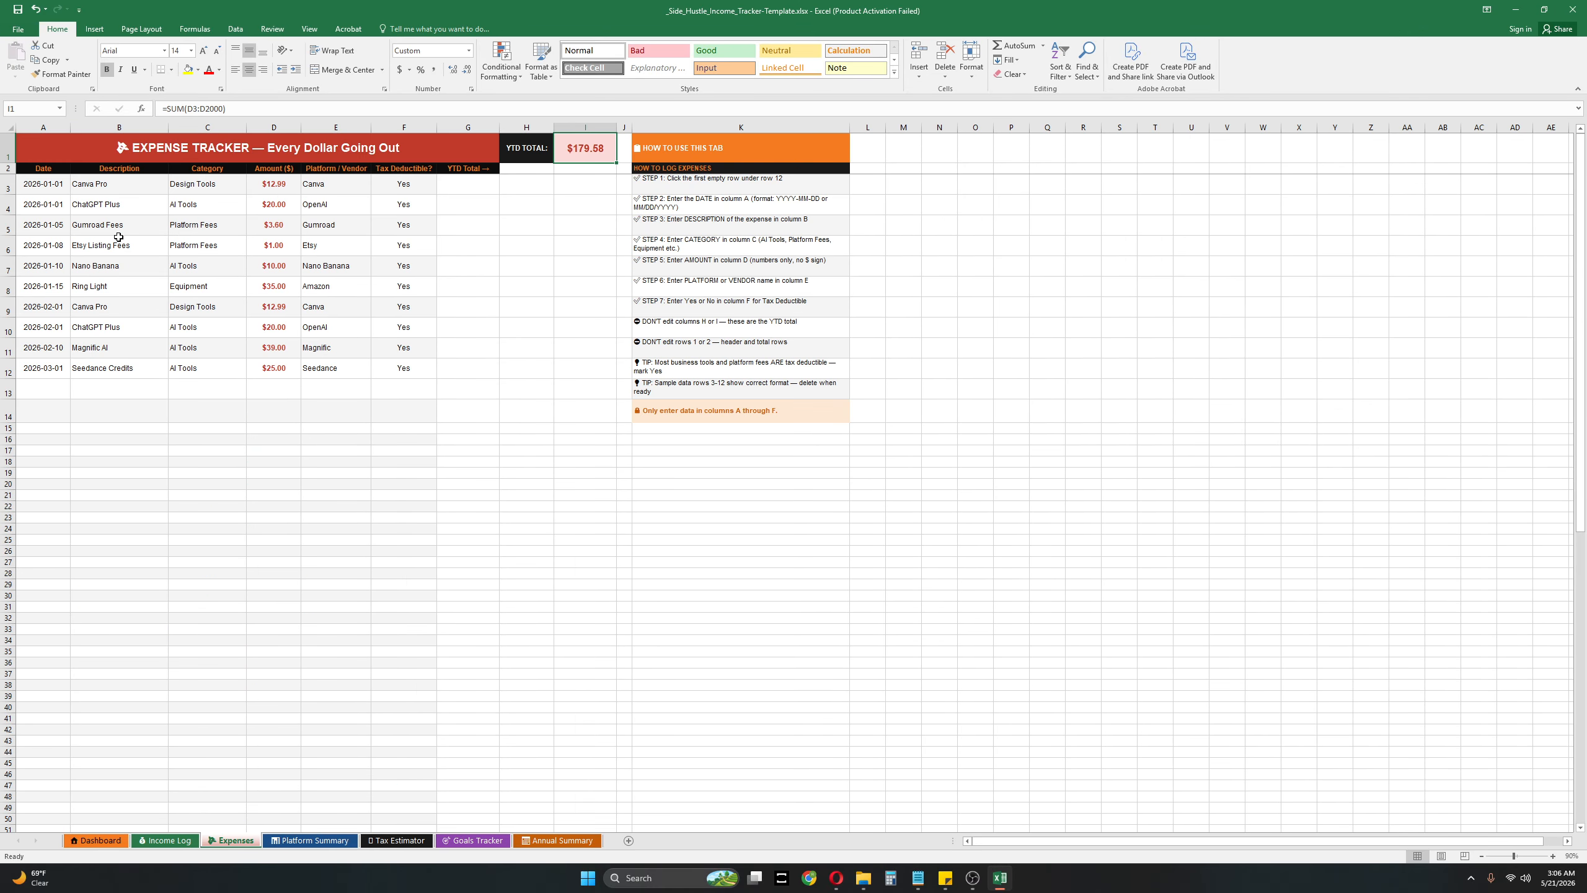
pyautogui.click(340, 840)
pyautogui.click(397, 840)
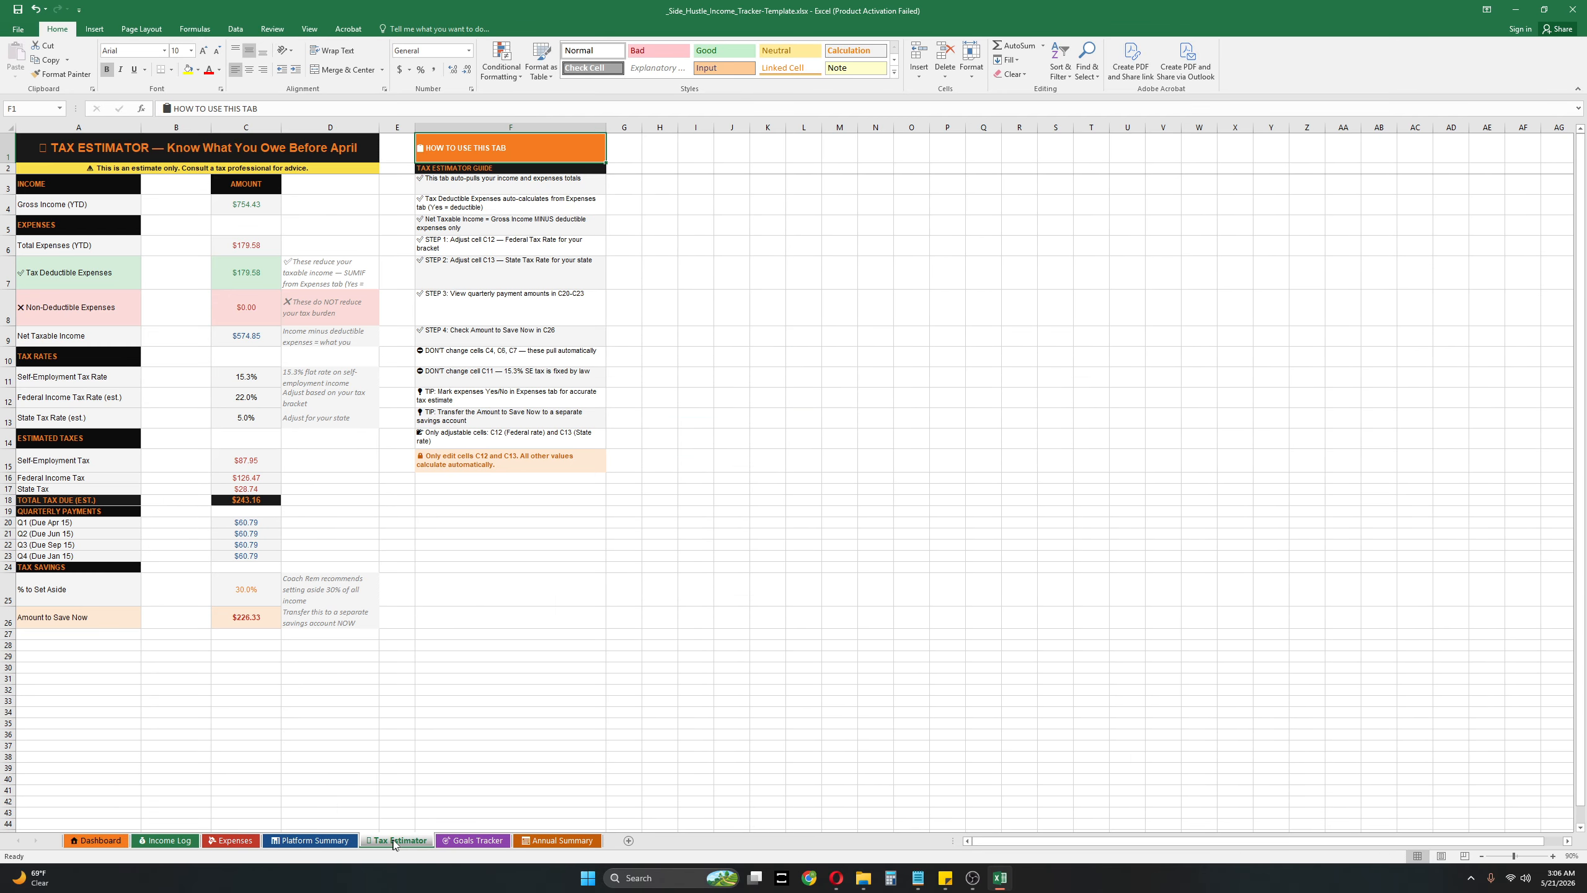
pyautogui.click(492, 838)
pyautogui.click(561, 840)
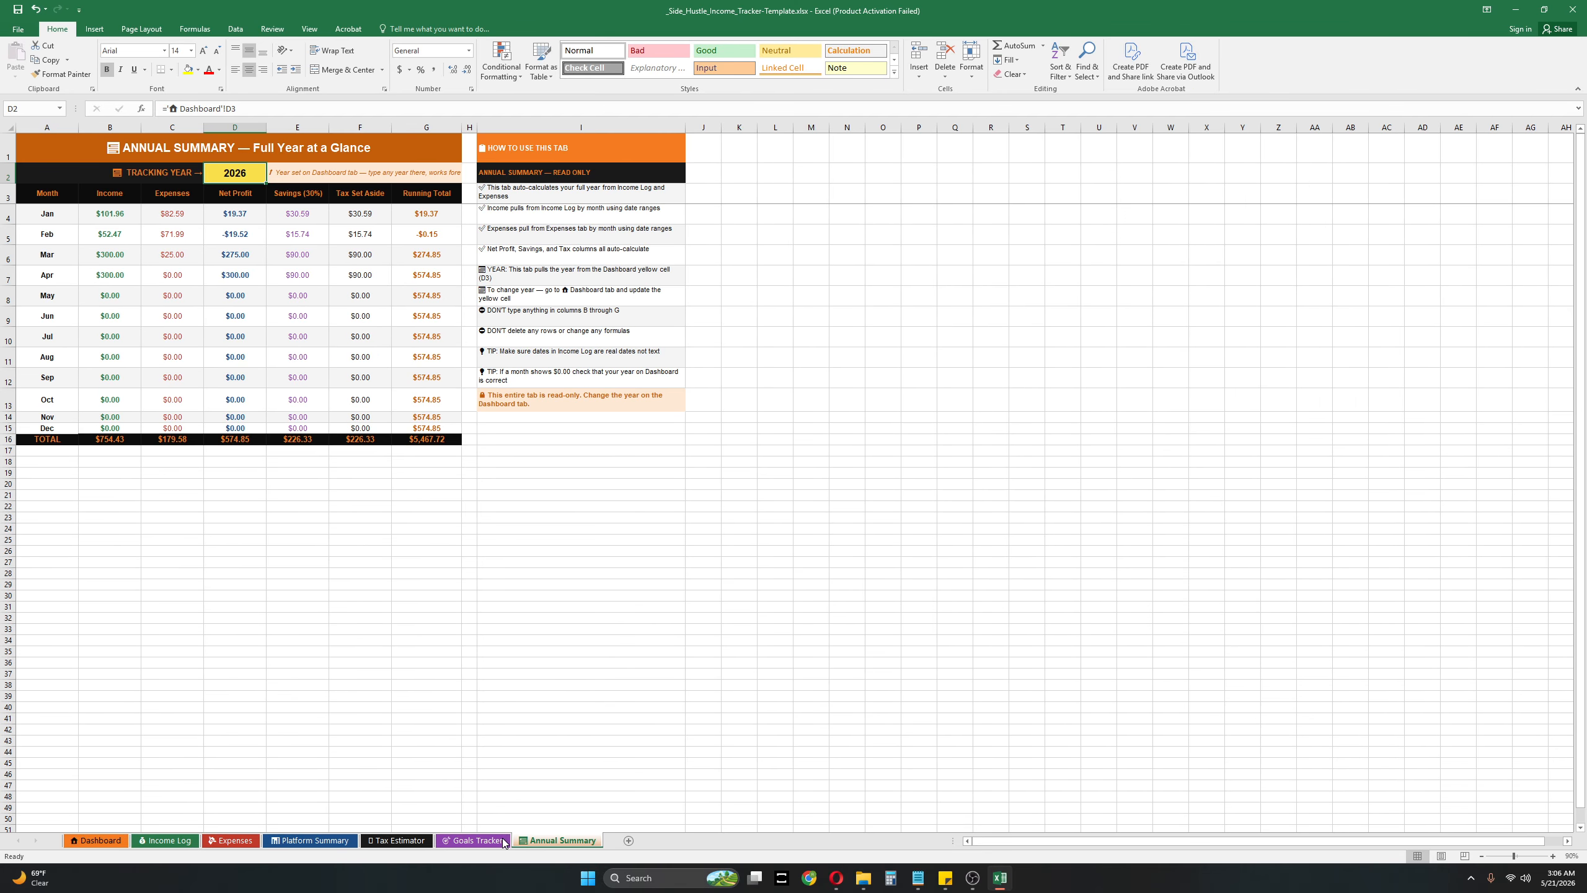
pyautogui.click(106, 838)
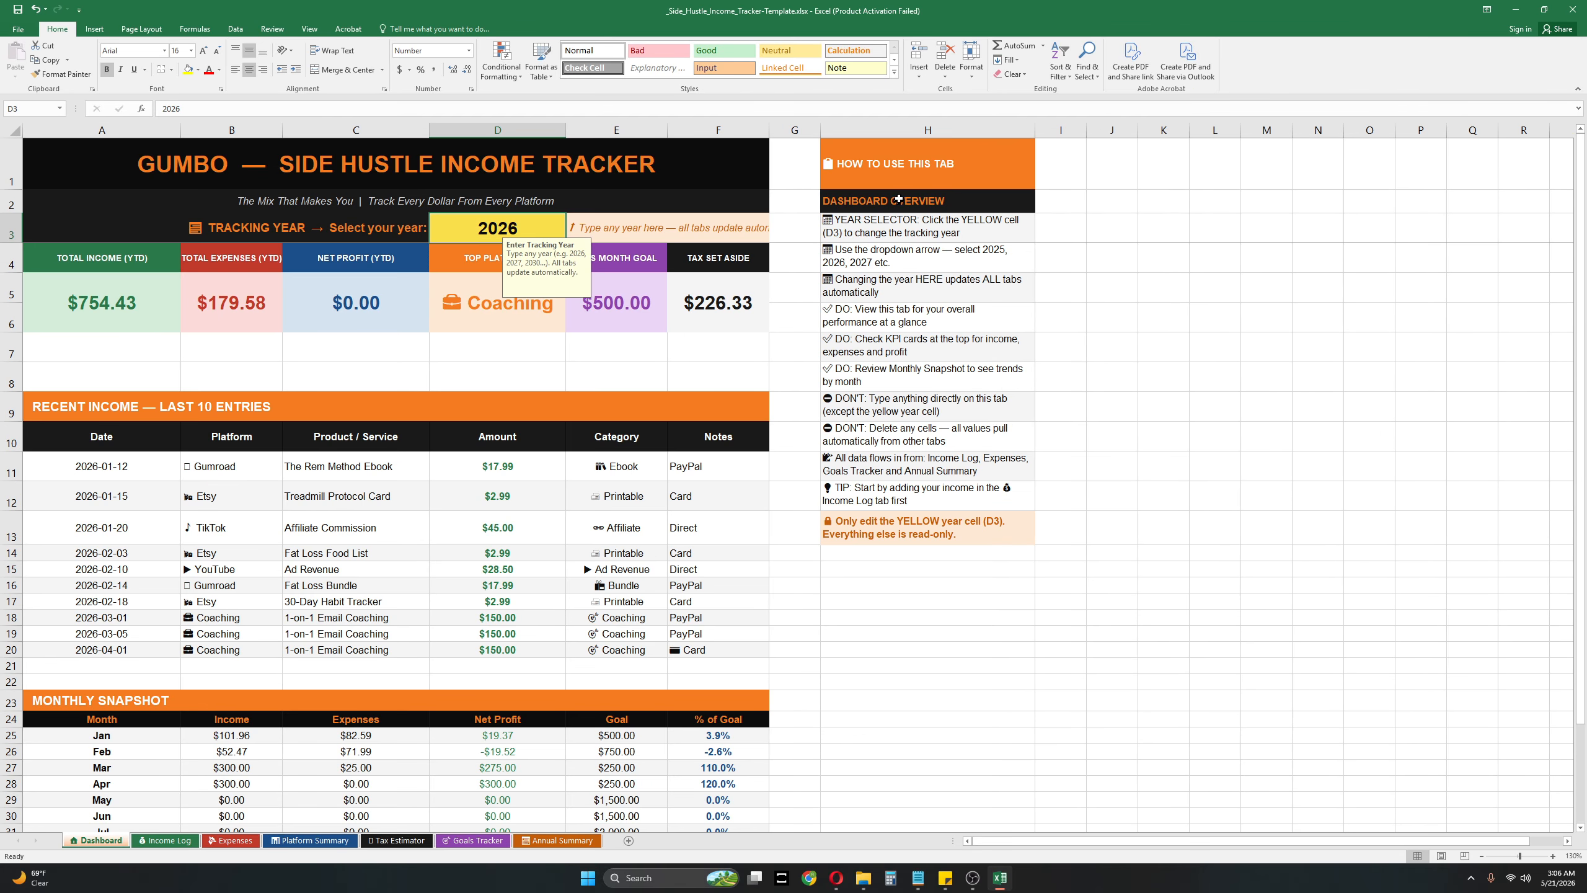
# Step: Read the Dashboard's how-to-use instructions in column H, including the rules against typing on the sheet and deleting cells
pyautogui.click(938, 130)
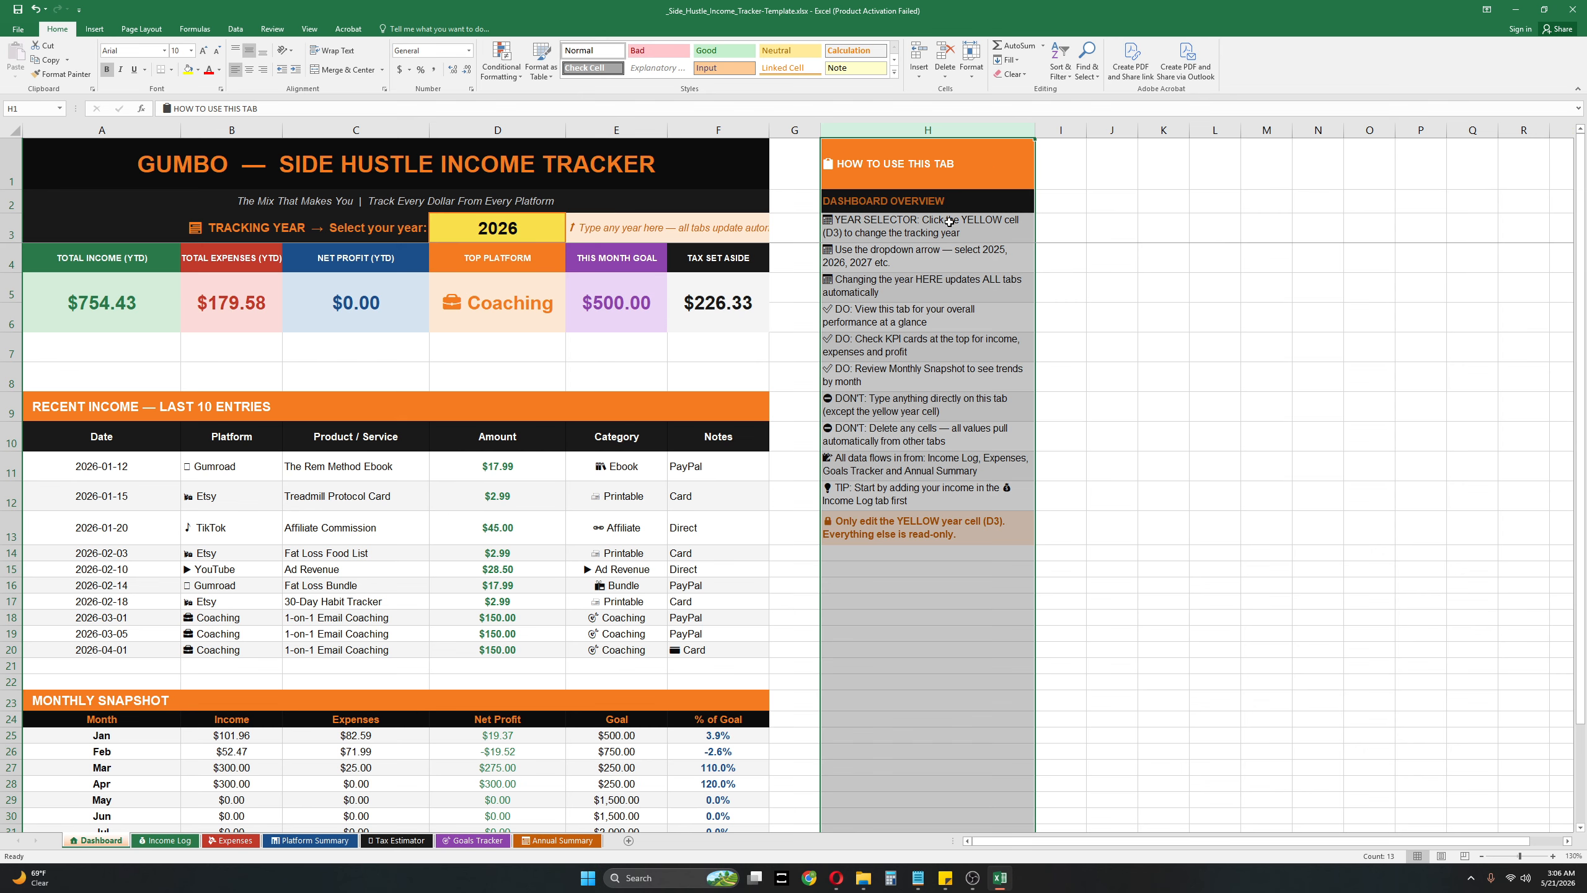
pyautogui.keyDown('ctrl'); pyautogui.scroll(1, 948, 221); pyautogui.keyUp('ctrl')
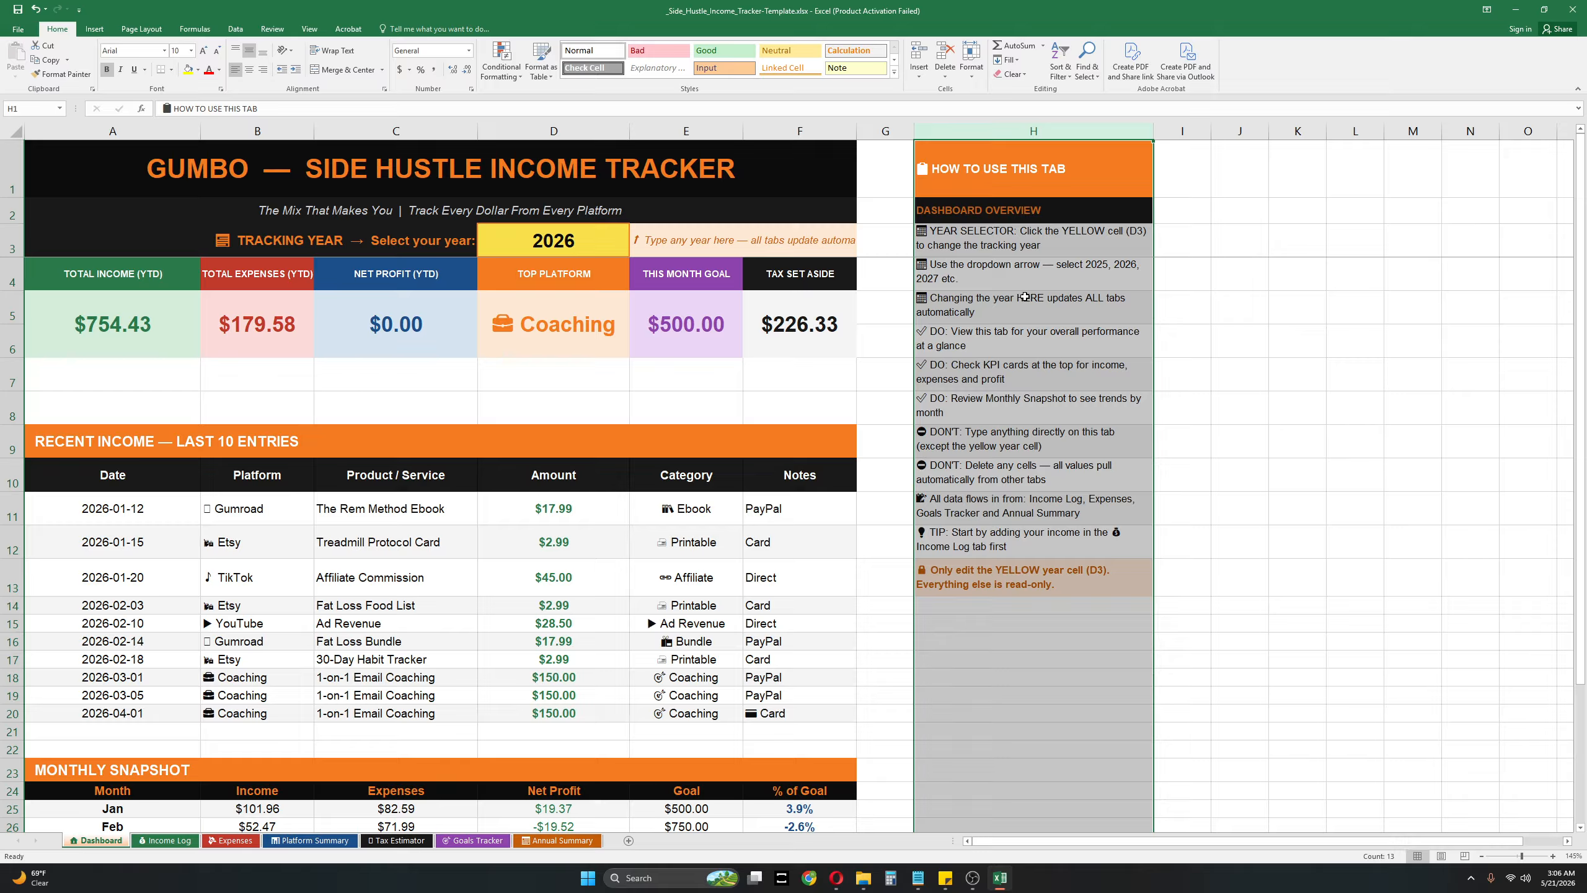
pyautogui.click(964, 434)
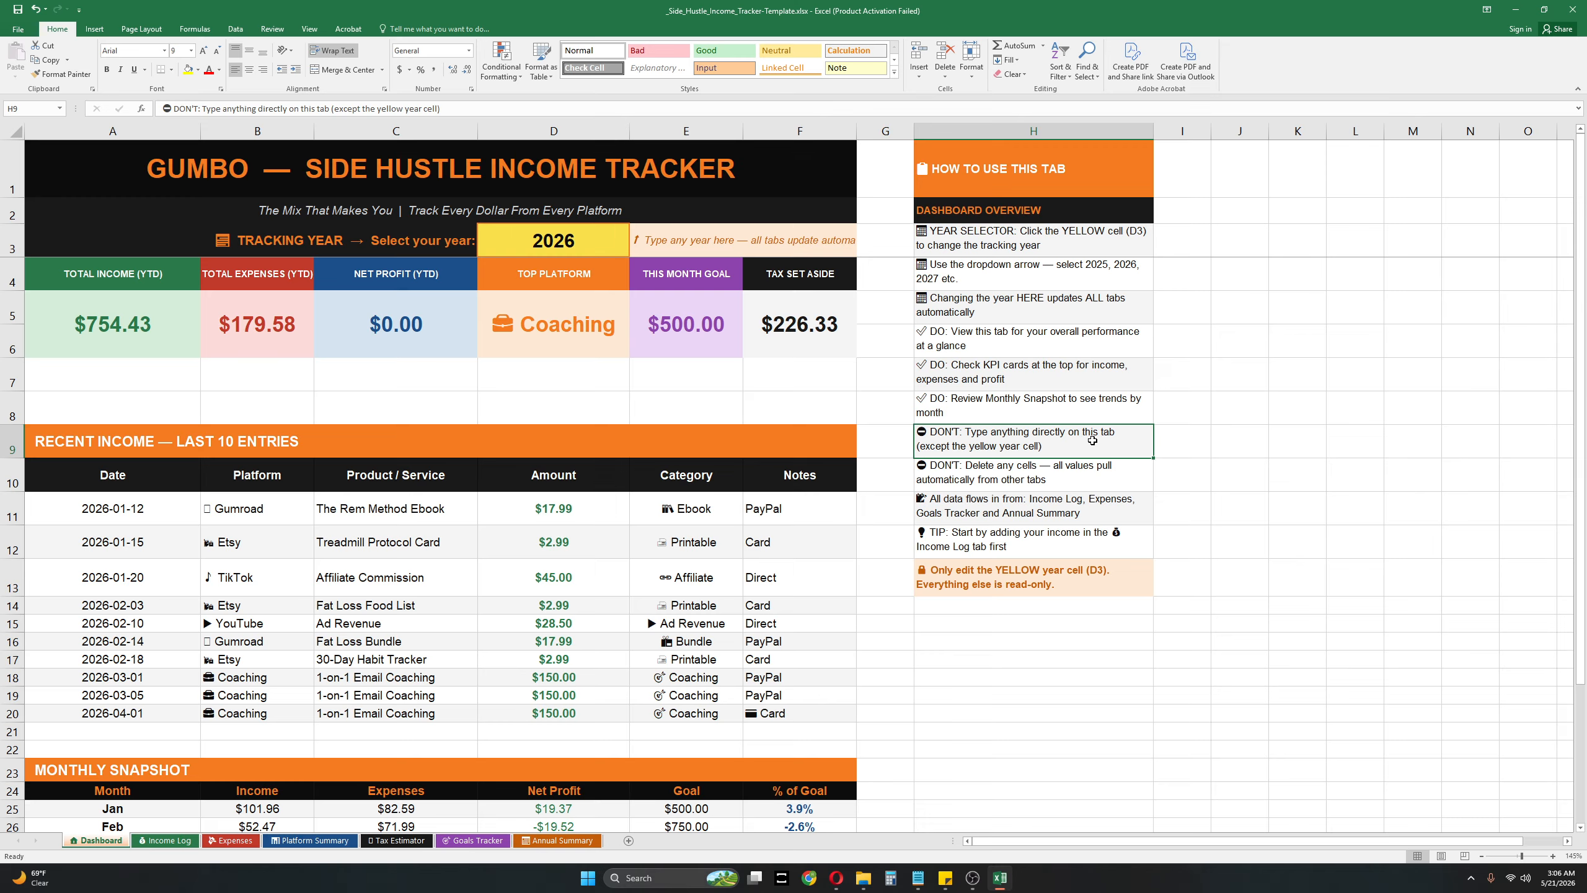
pyautogui.click(1018, 472)
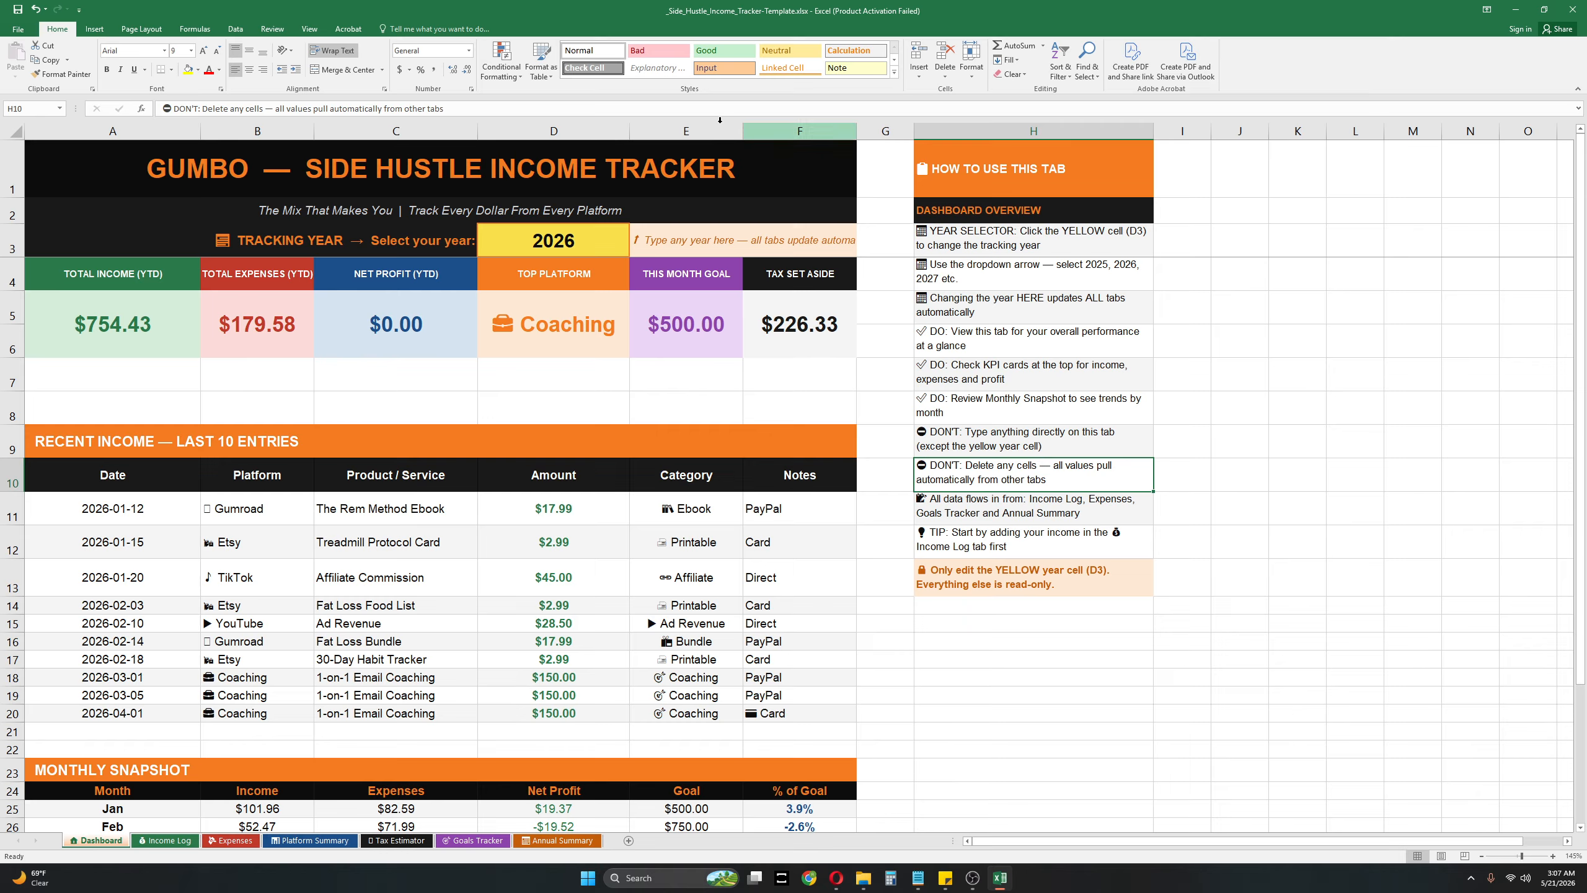
# Step: Select the Dashboard's tracking year cell D3 and move its input message over the This Month Goal card
pyautogui.click(179, 162)
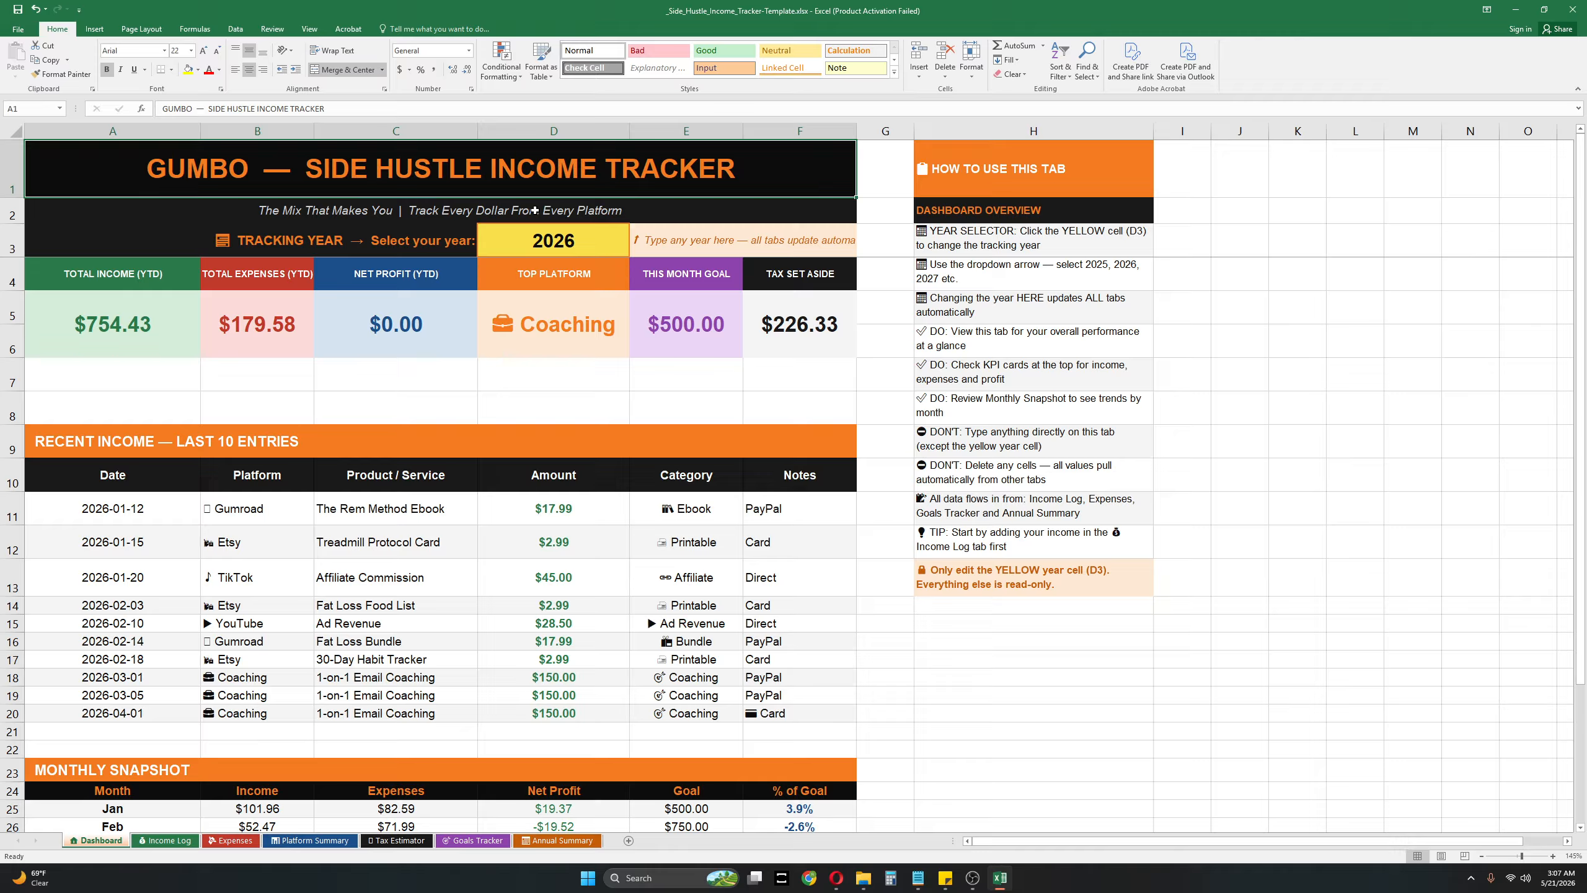
pyautogui.click(547, 240)
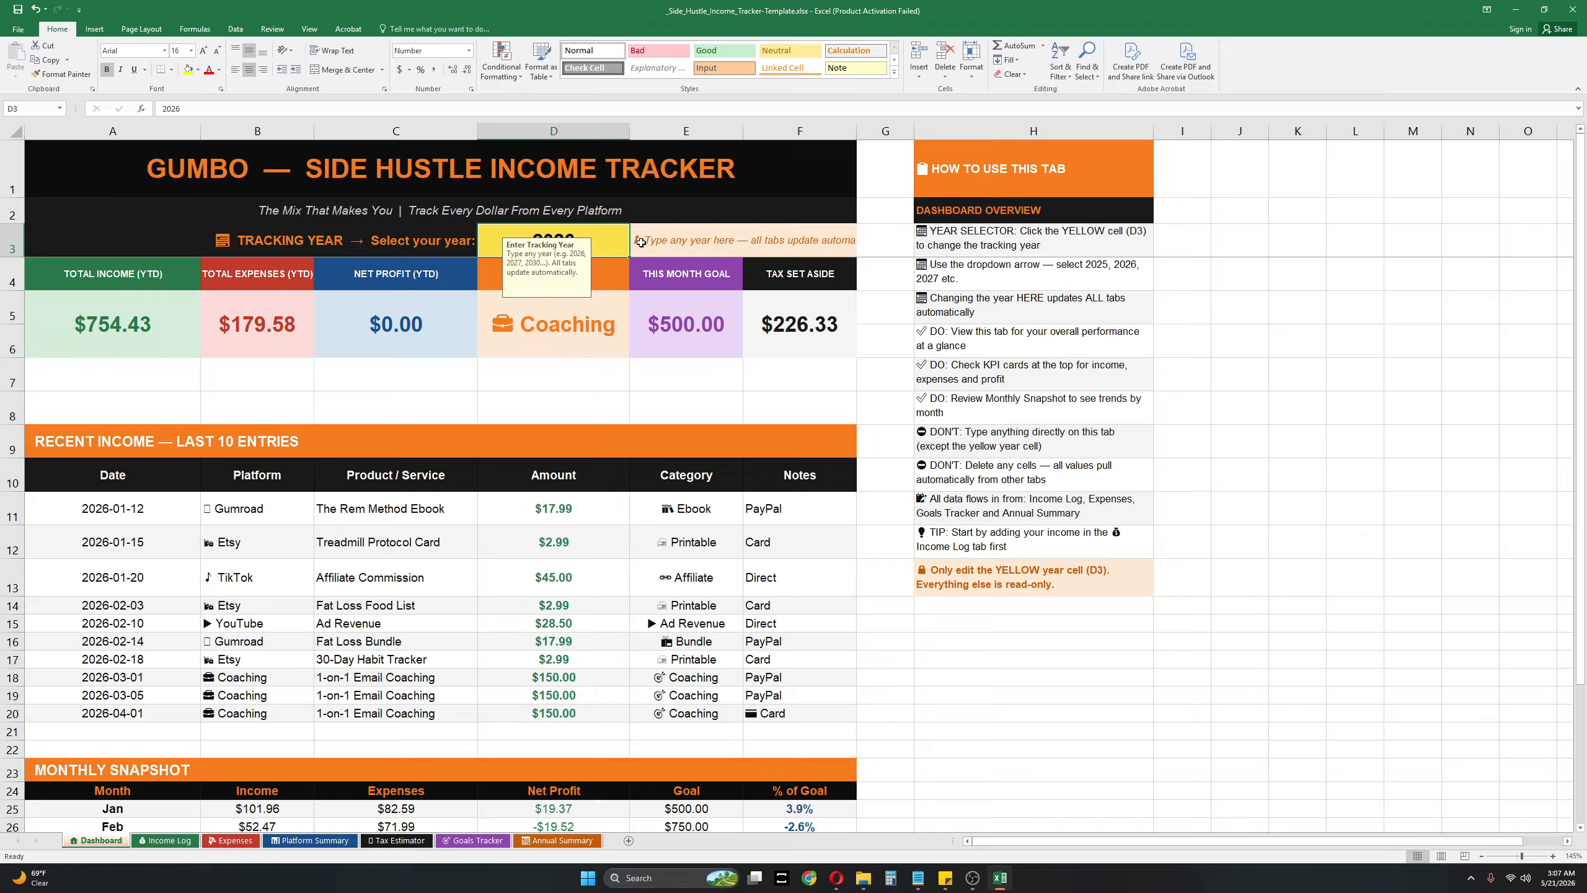
pyautogui.moveTo(563, 269); pyautogui.dragTo(705, 338)
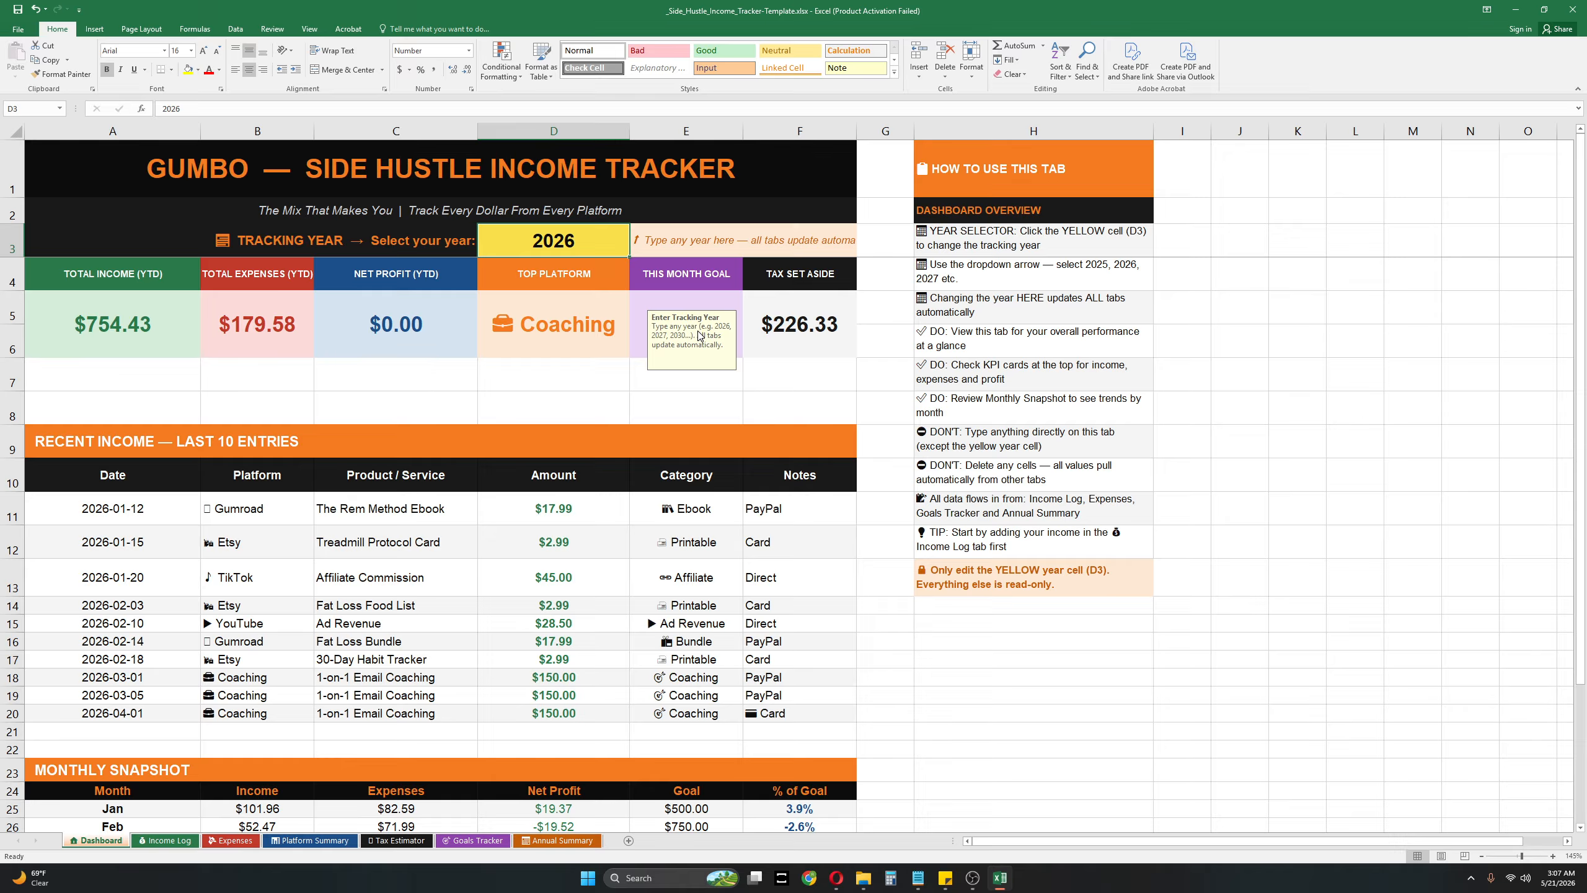
# Step: Set the Dashboard's tracking year in cell D3 to 2027
pyautogui.doubleClick(580, 237)
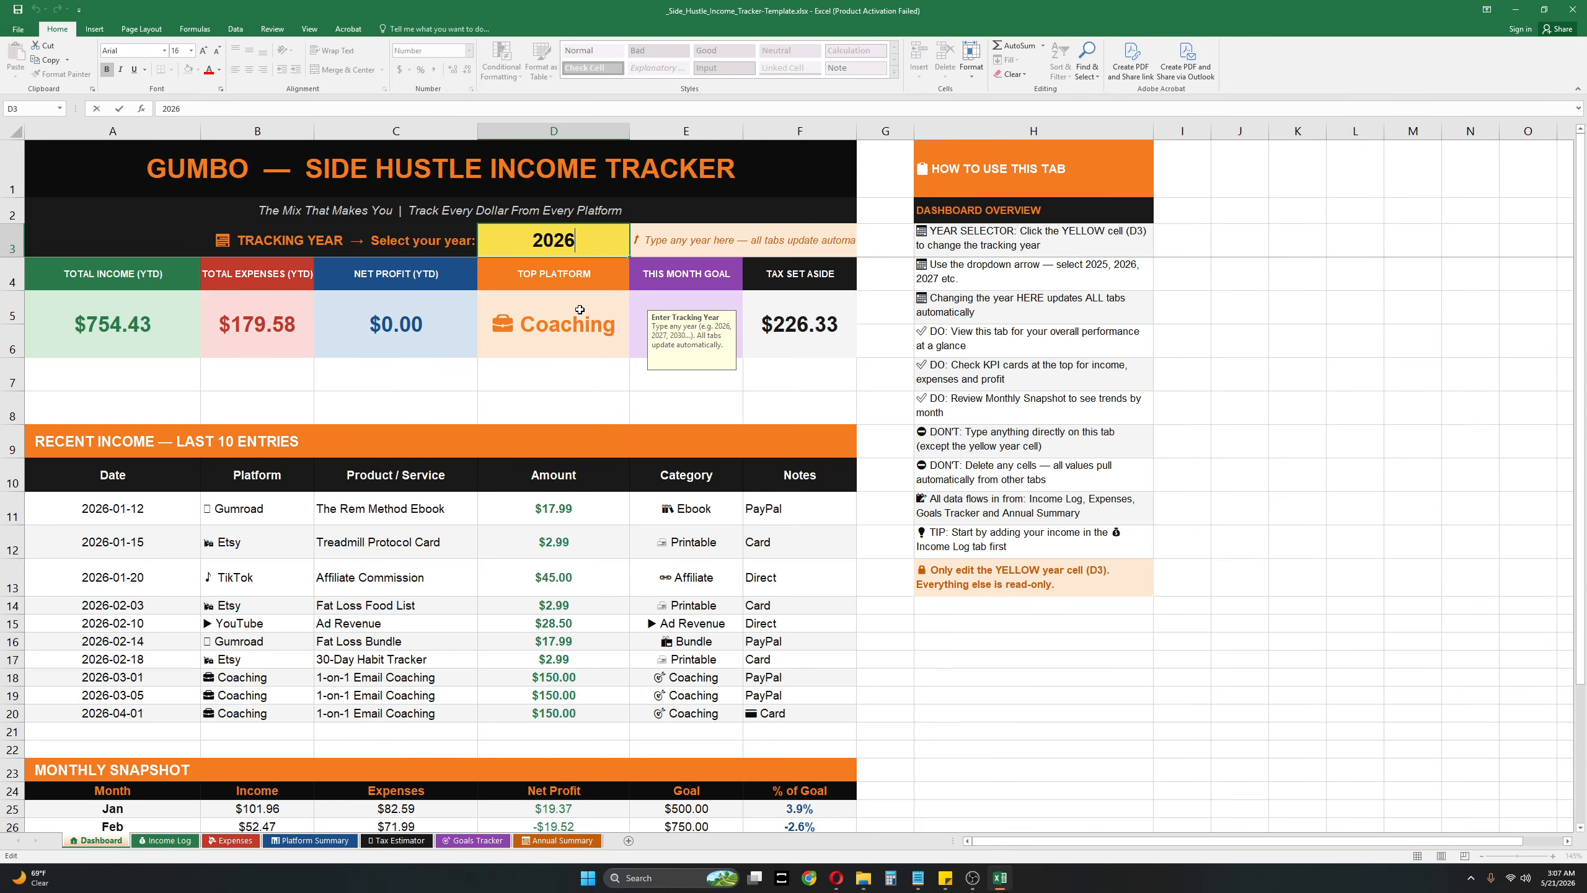
pyautogui.scroll(-4, 582, 314)
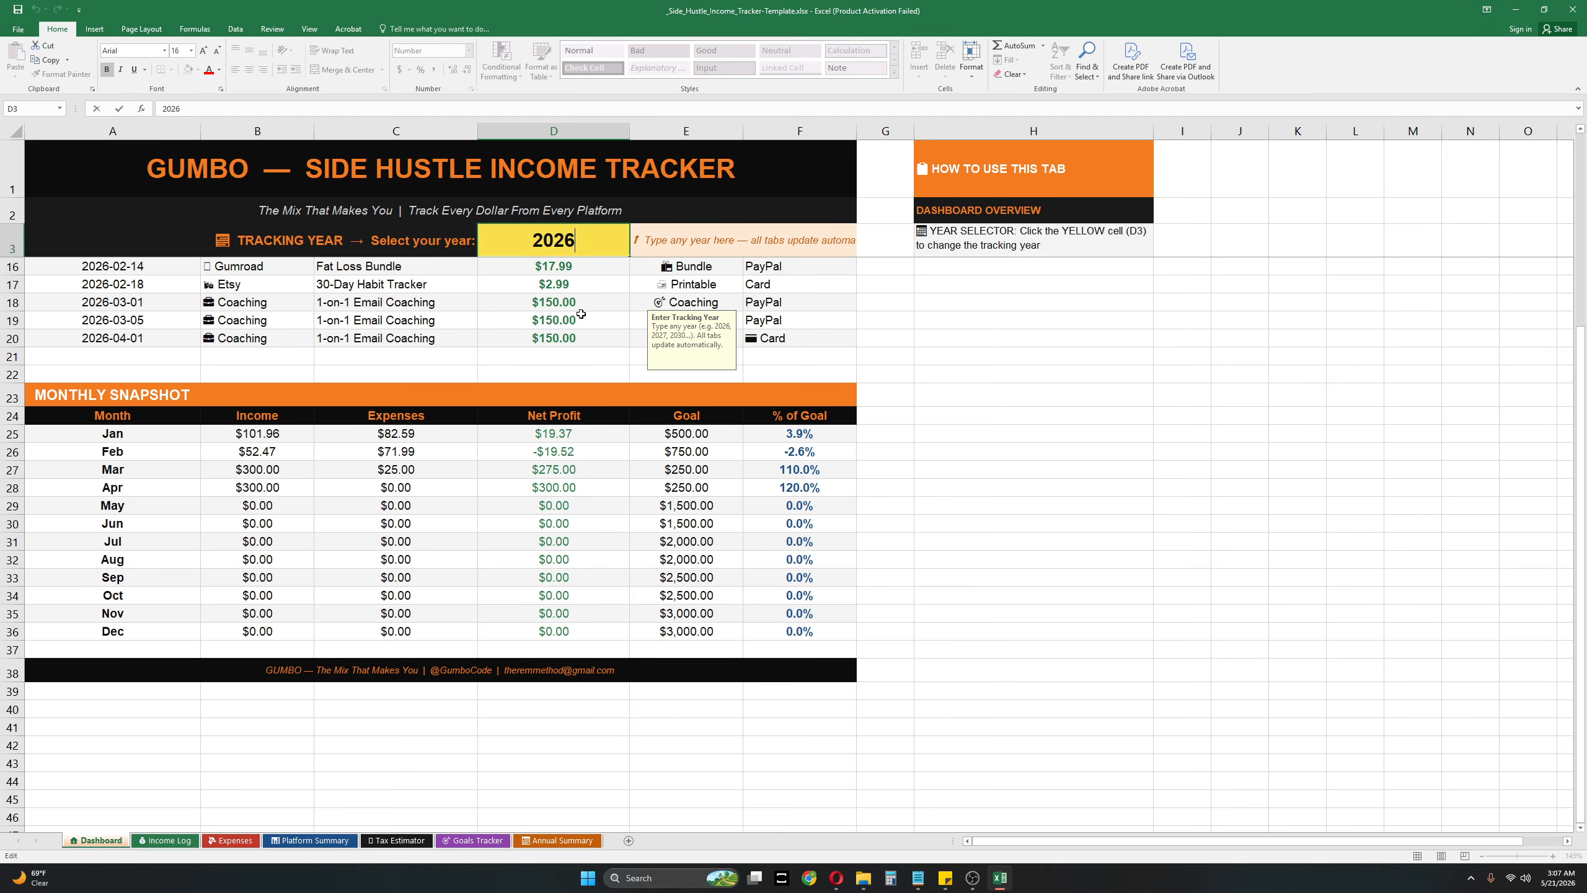
pyautogui.scroll(4, 563, 368)
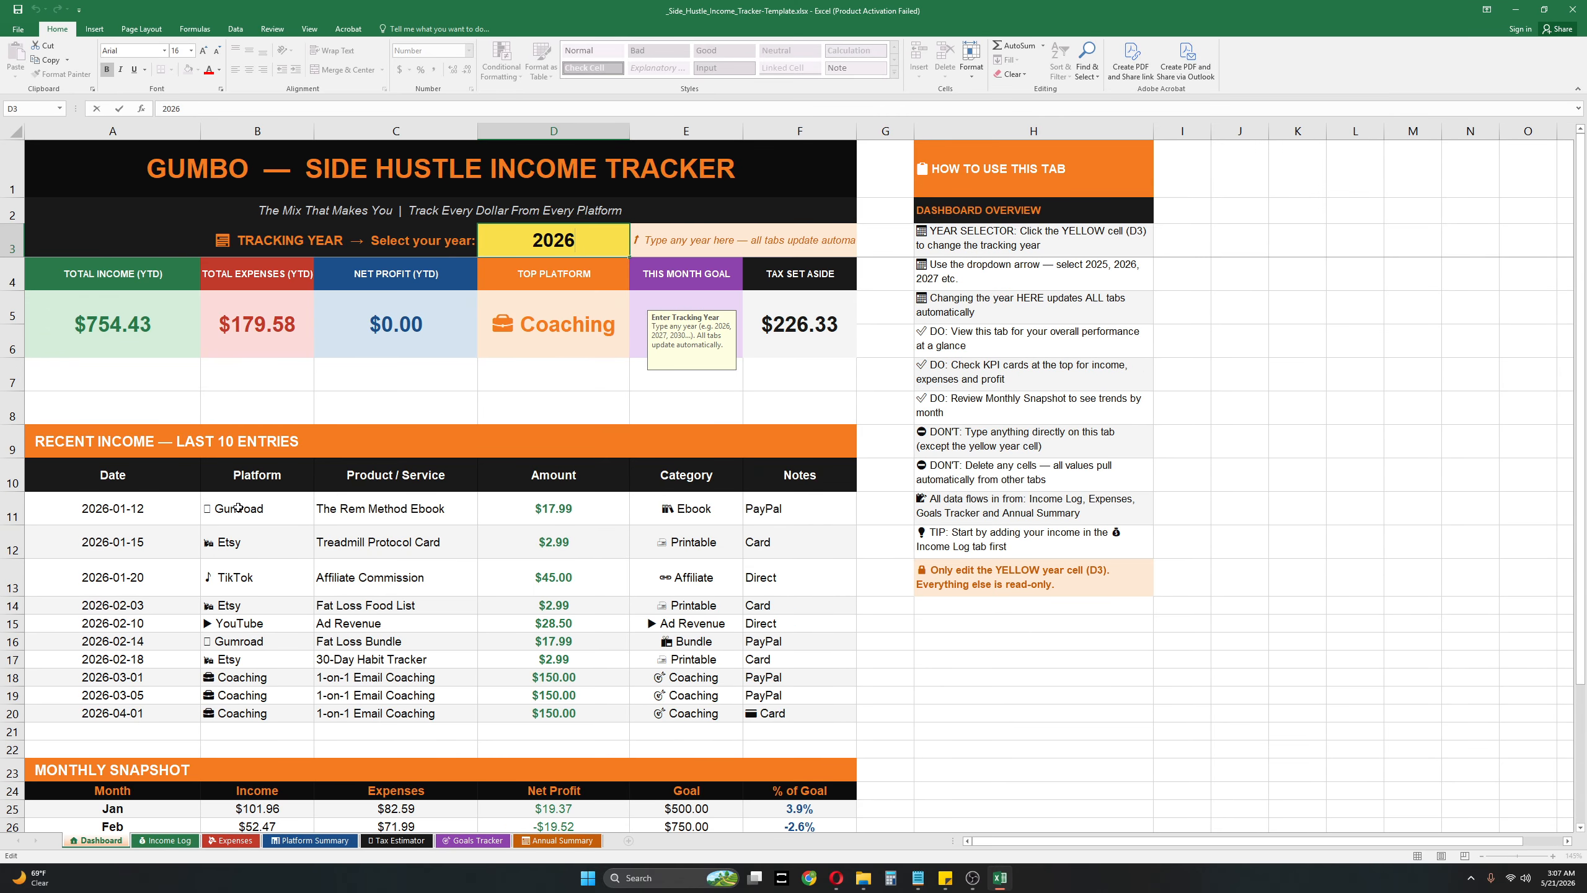
pyautogui.scroll(-5, 150, 581)
pyautogui.scroll(4, 459, 424)
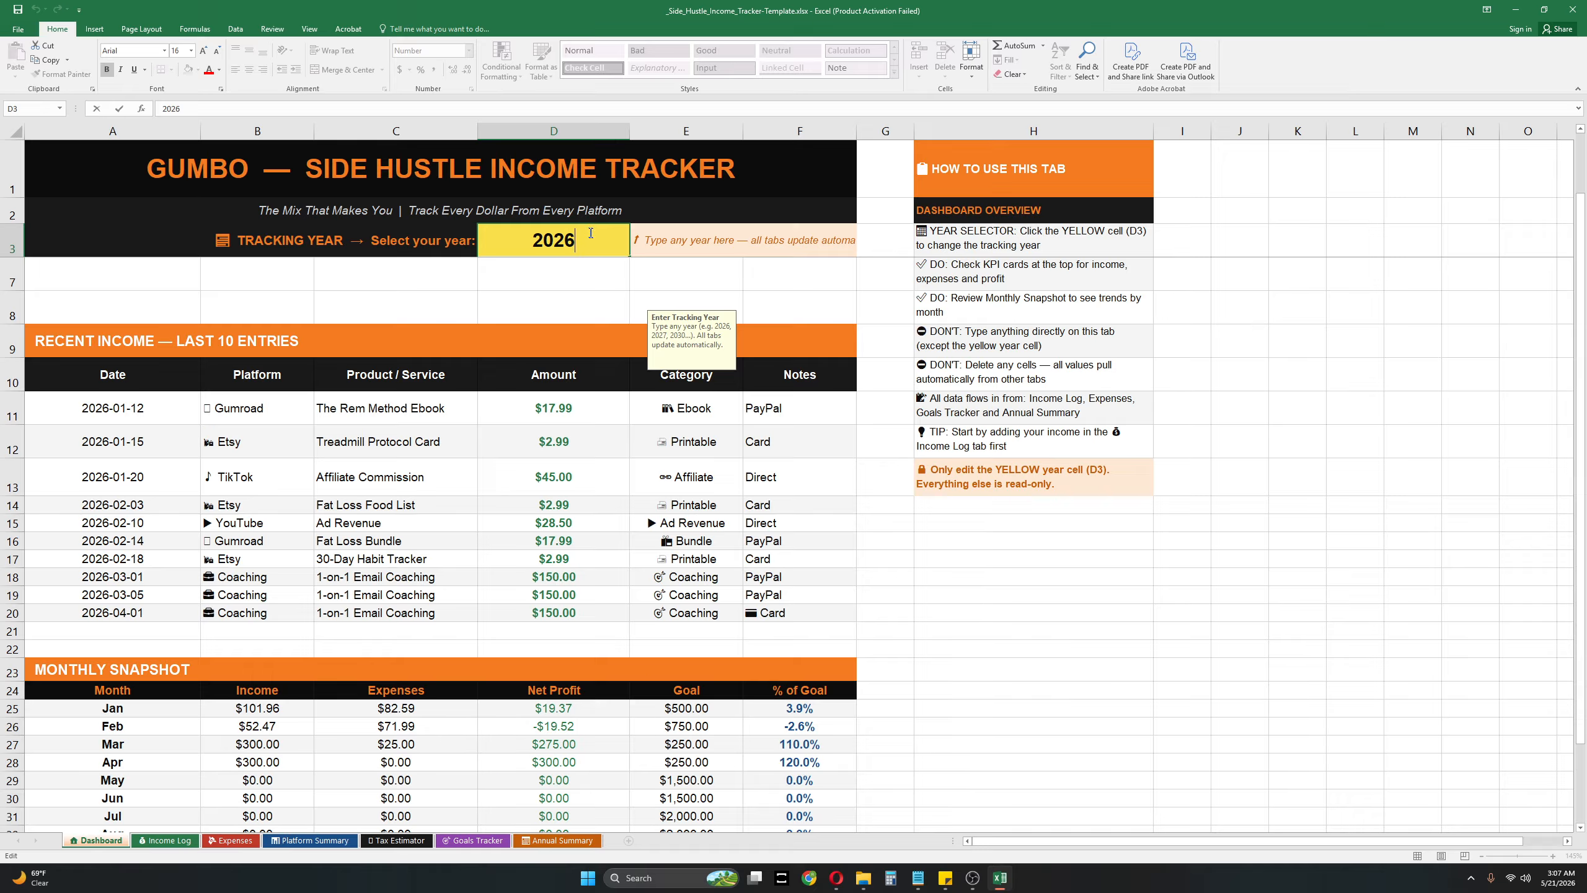
pyautogui.press('BackSpace')
pyautogui.write('7')
pyautogui.click(1170, 591)
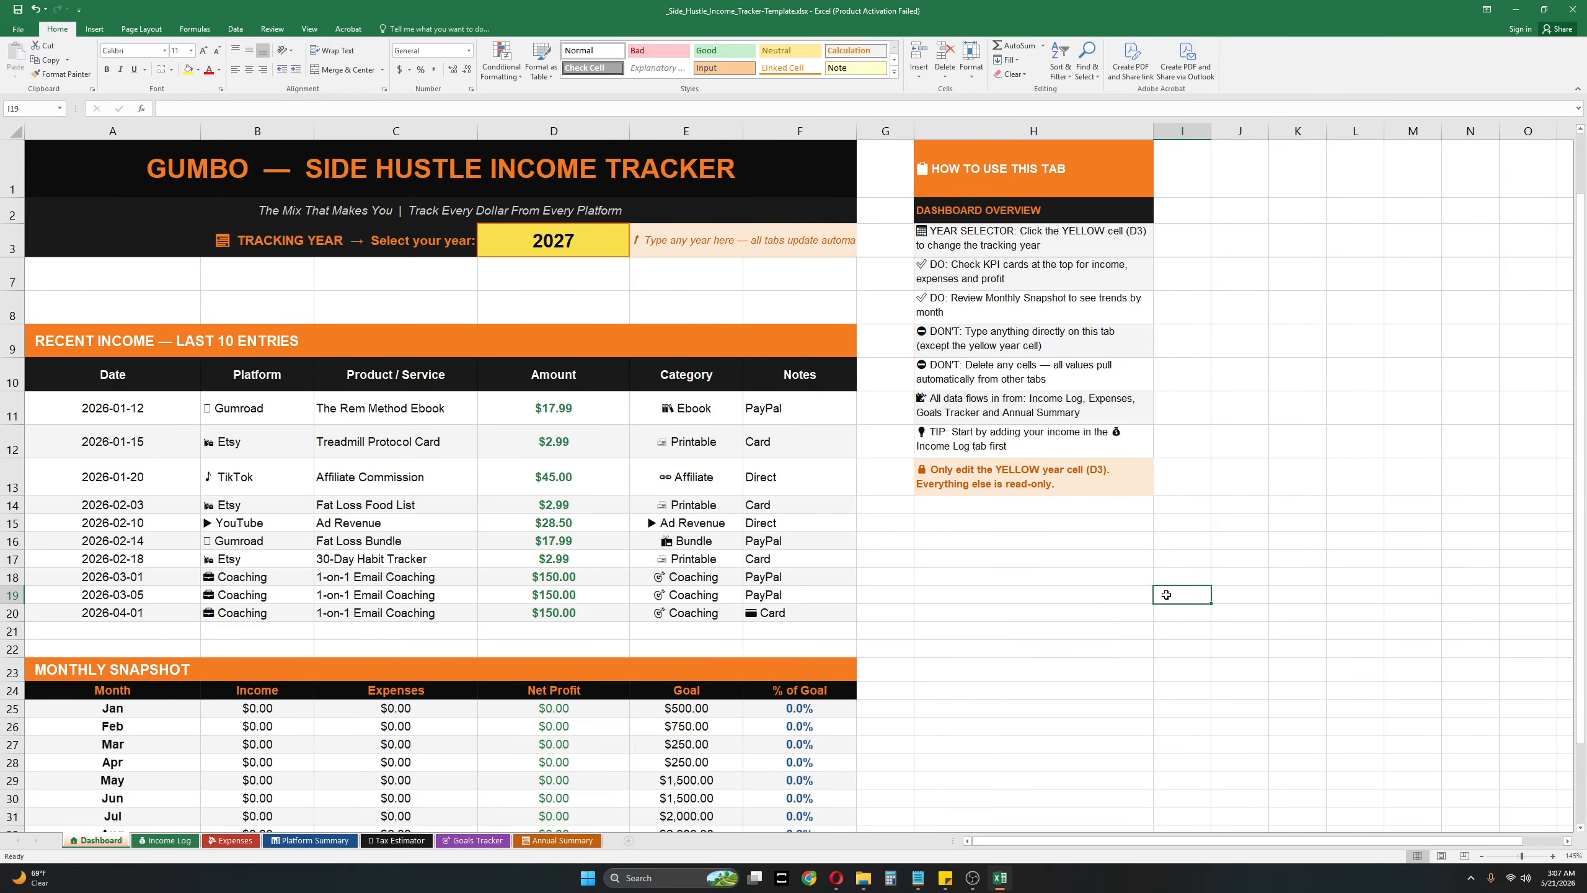
# Step: Inspect the years in the Expenses date in A5 and the Income Log date in A8, and return to the Dashboard
pyautogui.click(192, 846)
pyautogui.click(230, 841)
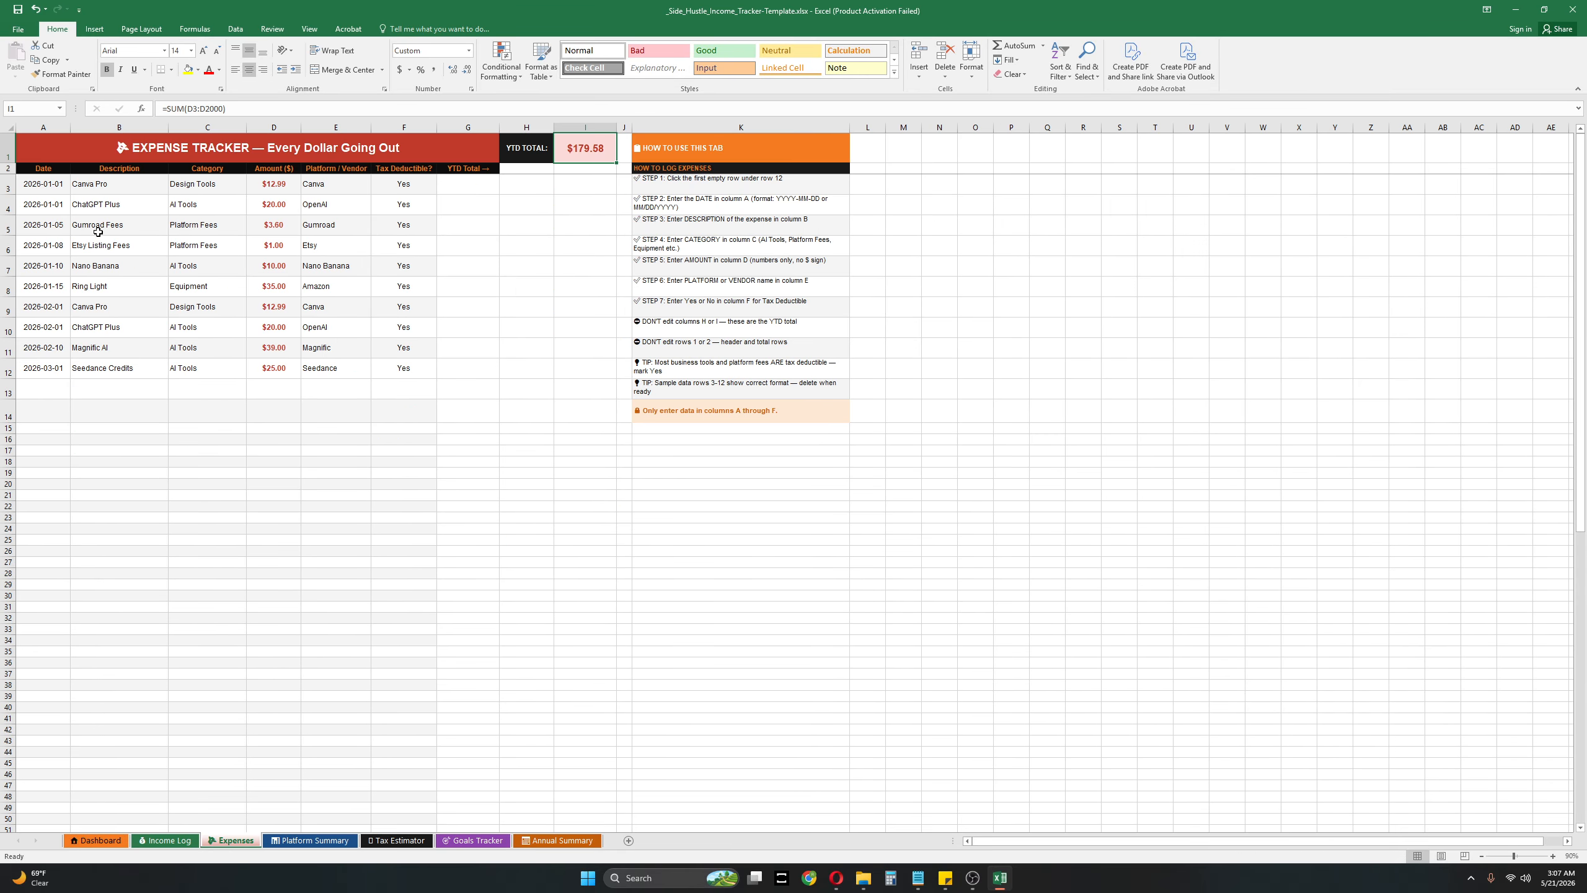
pyautogui.doubleClick(40, 232)
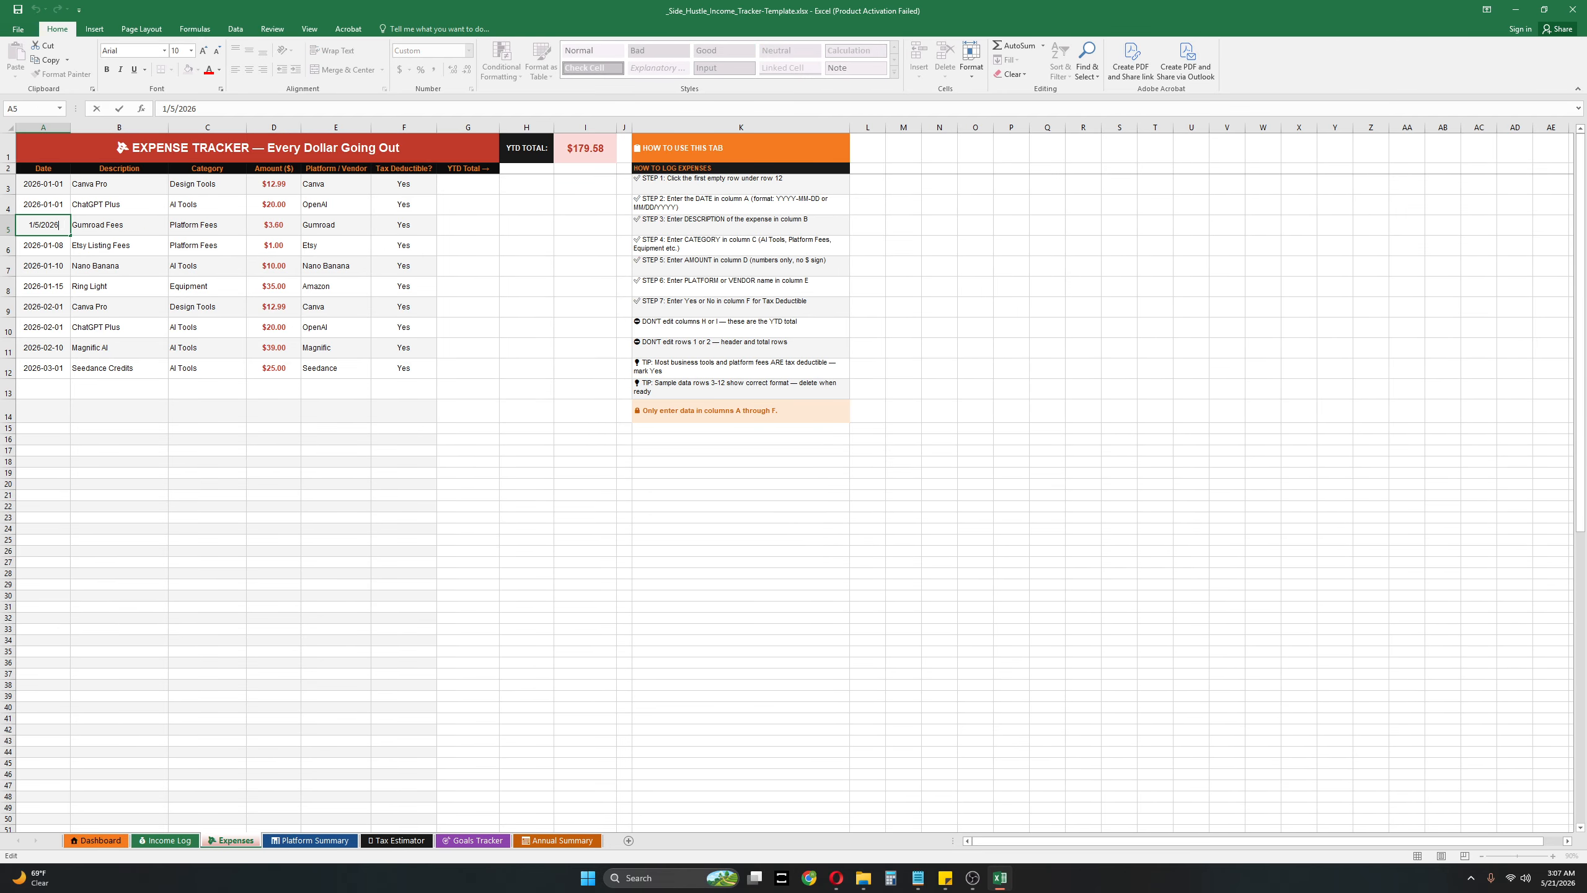
pyautogui.click(165, 840)
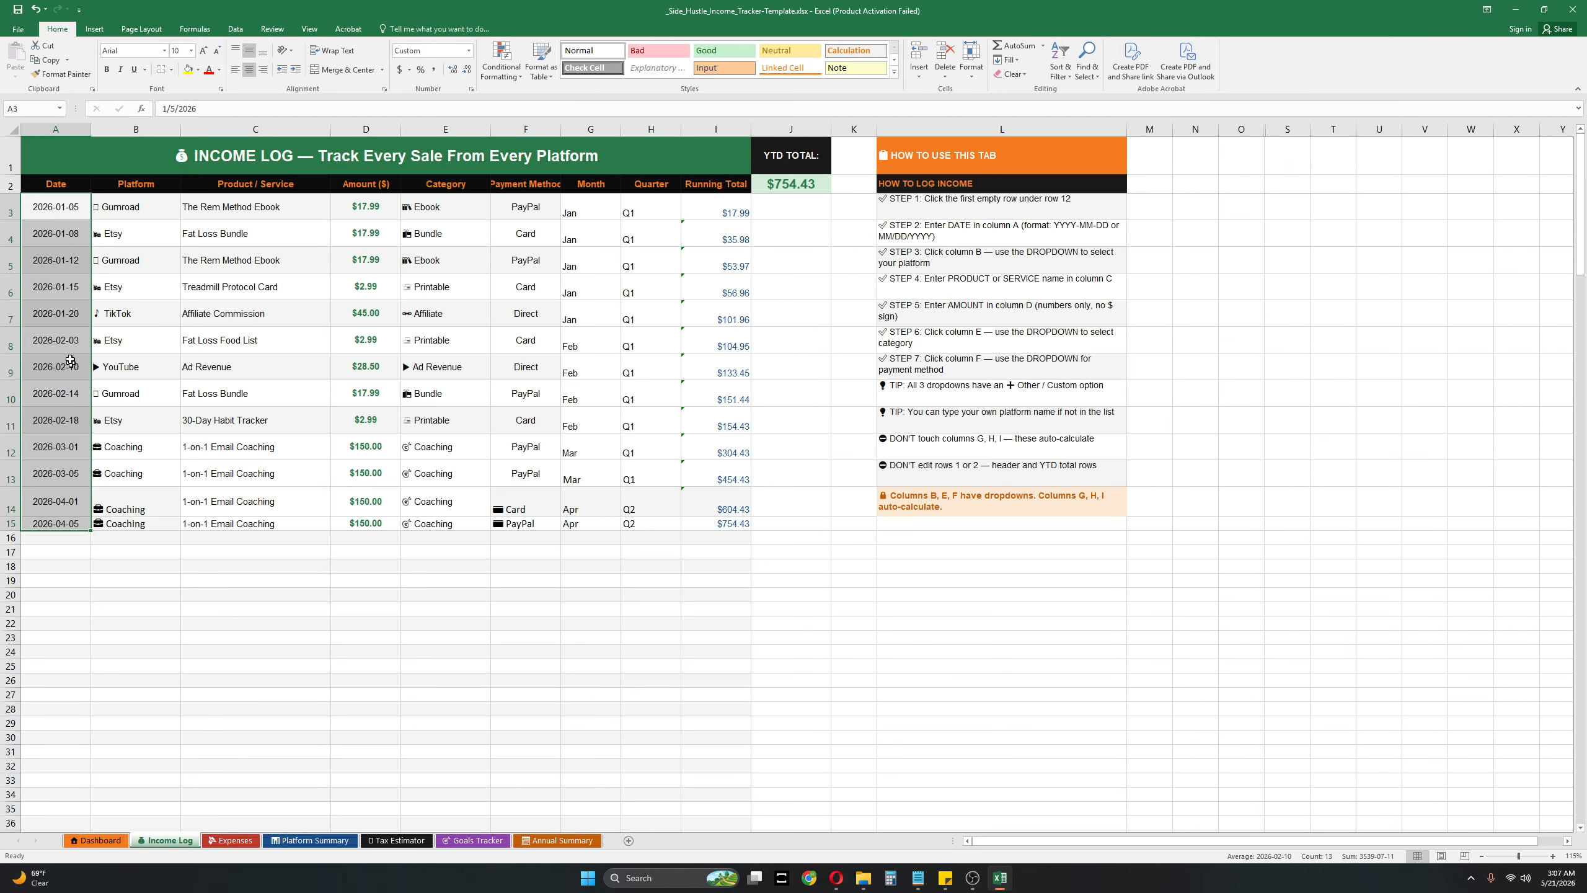
pyautogui.doubleClick(54, 341)
pyautogui.moveTo(74, 341); pyautogui.dragTo(58, 342)
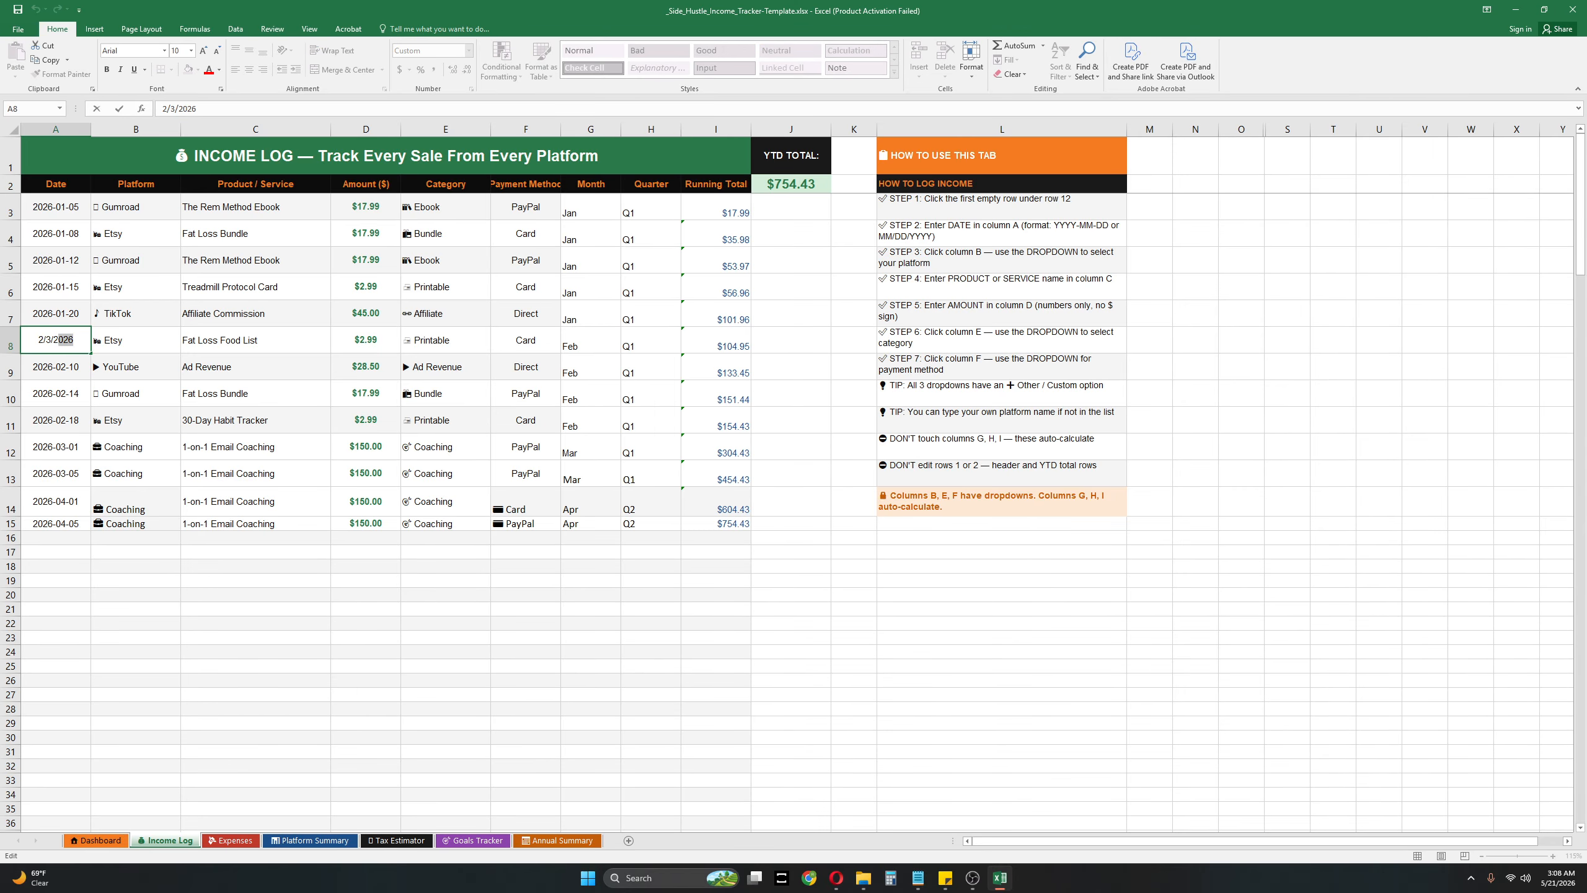
pyautogui.click(99, 840)
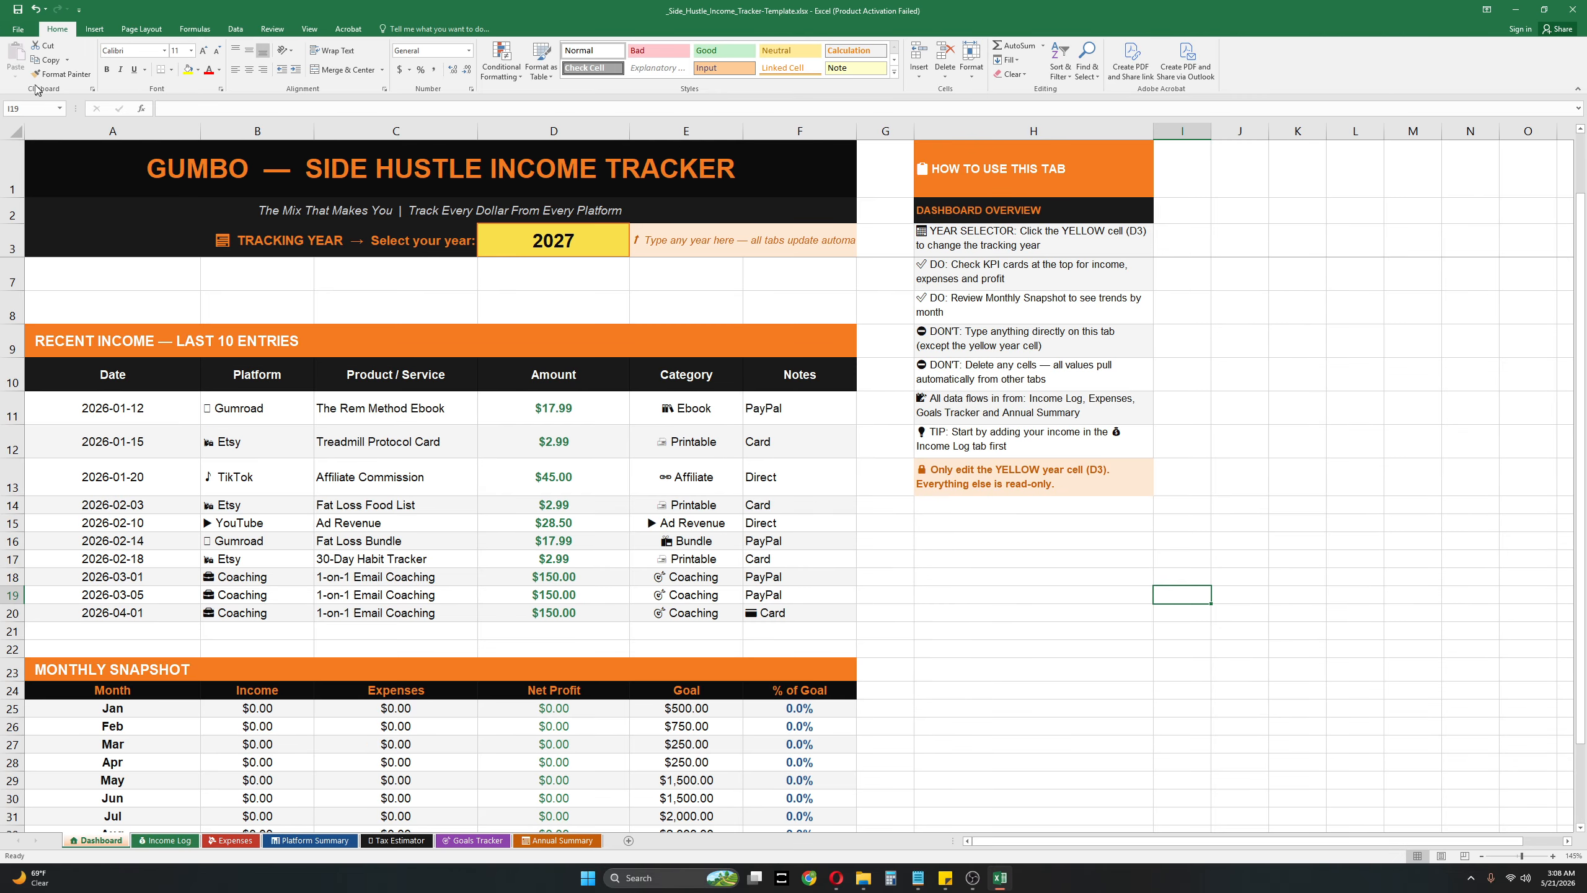
# Step: View the Save As locations available for the workbook, and return to the Dashboard without saving
pyautogui.click(25, 28)
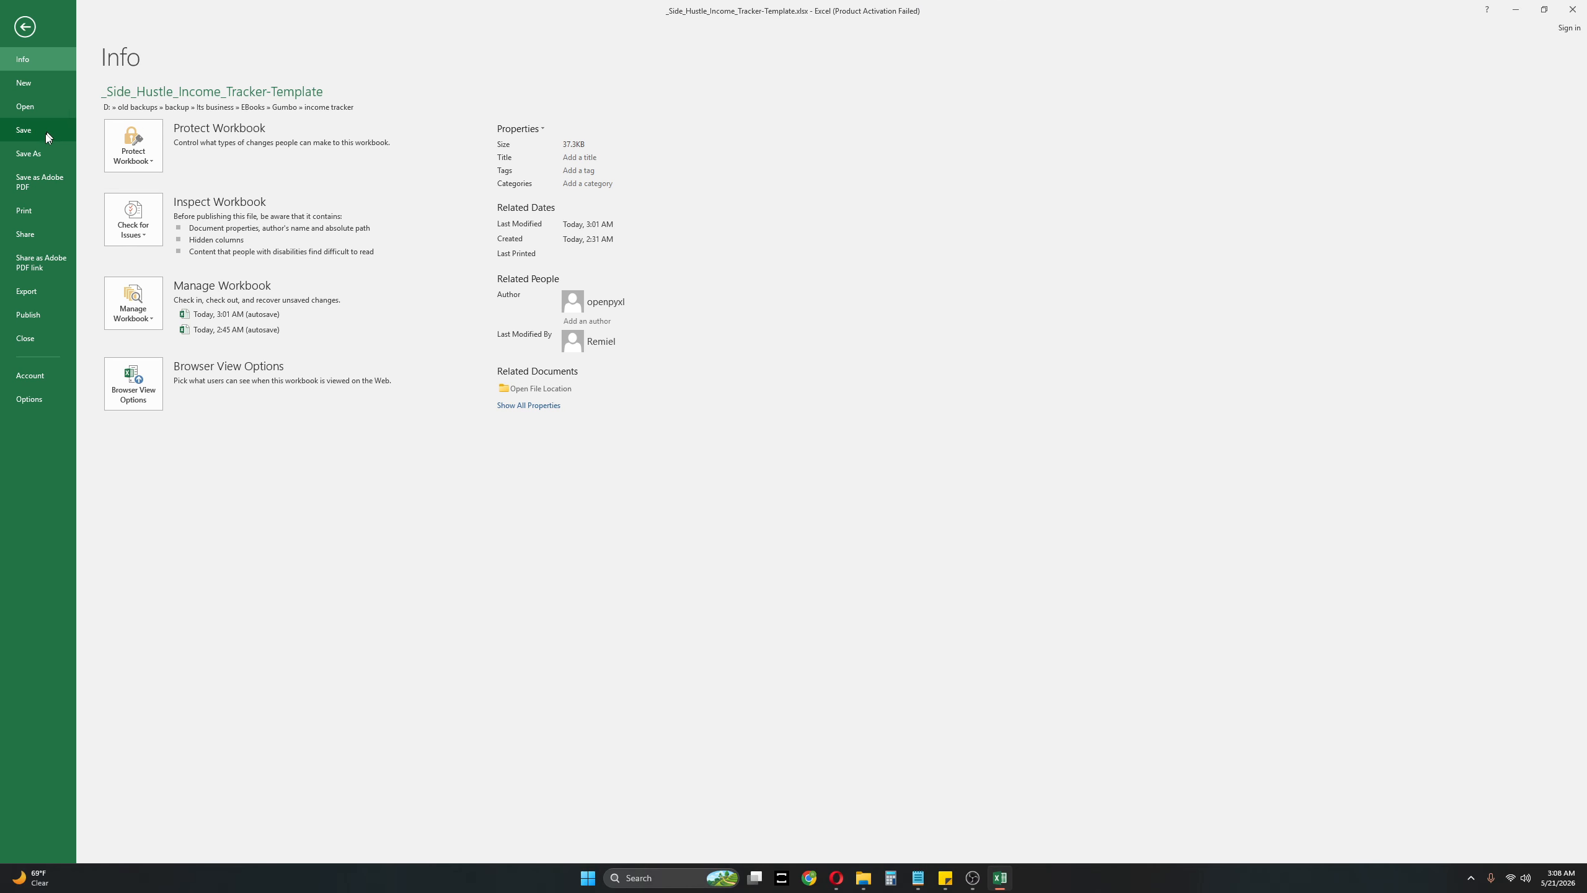
pyautogui.click(40, 152)
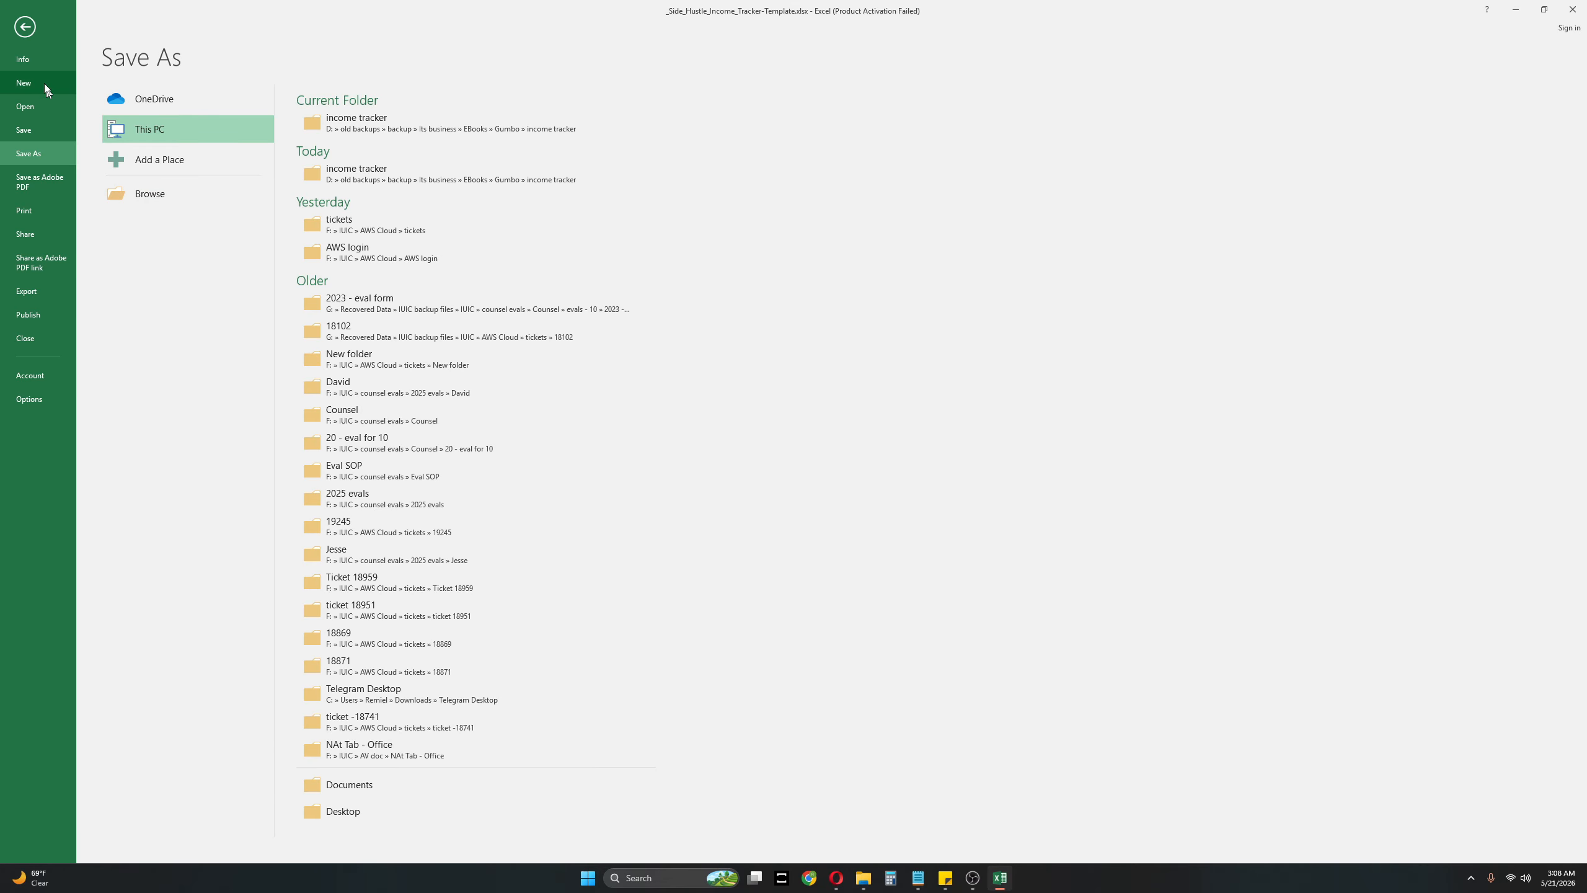
pyautogui.click(24, 26)
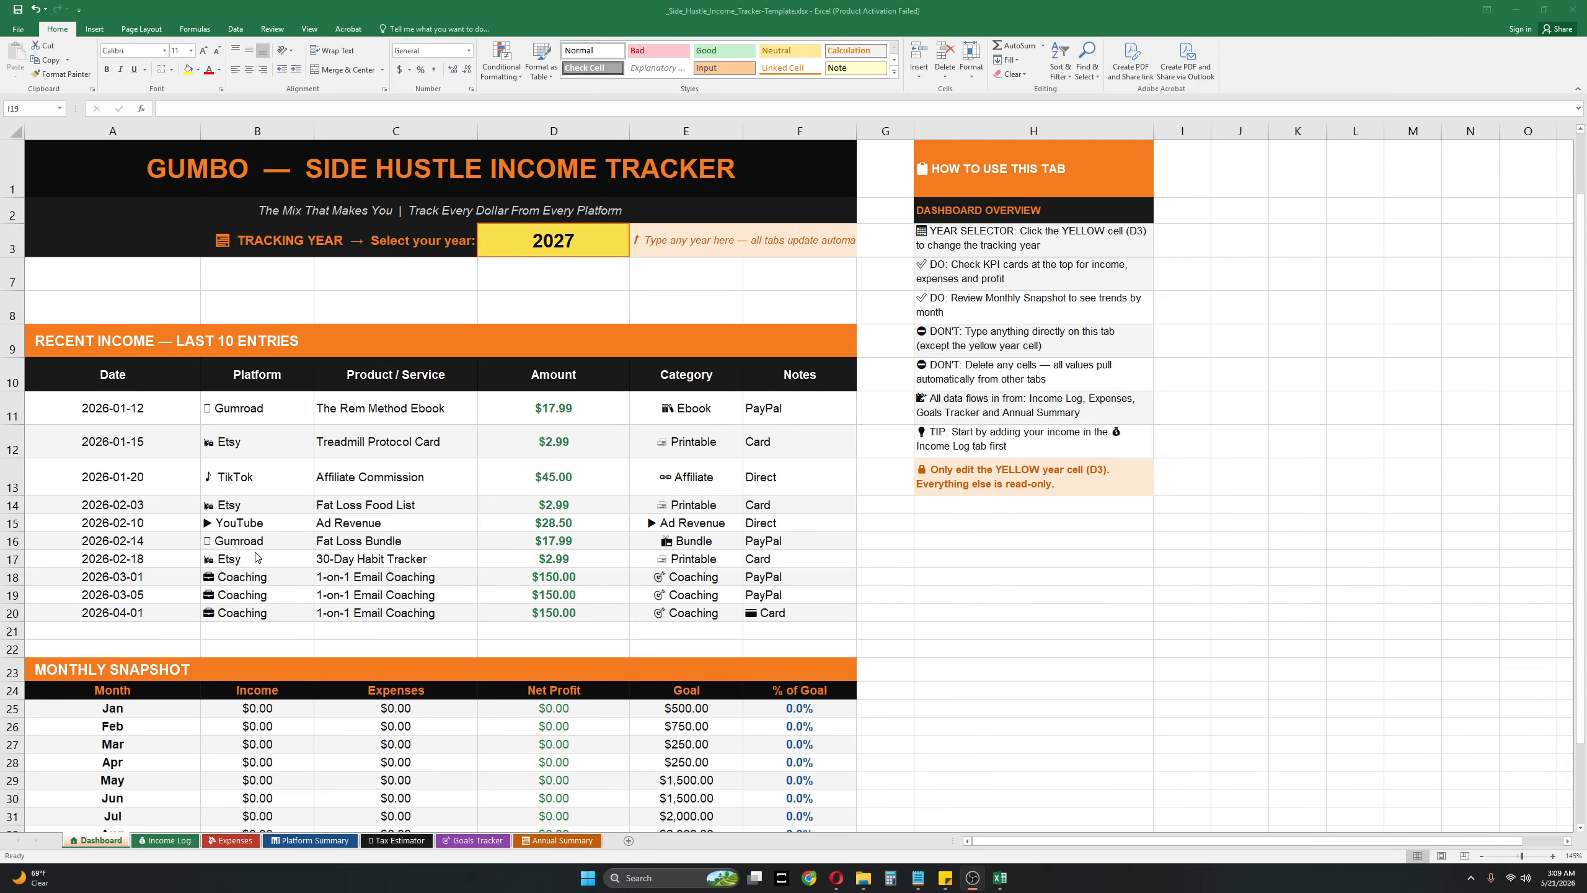
# Step: Change the Income Log's first entry date in A3 to 1/5/2027
pyautogui.click(161, 840)
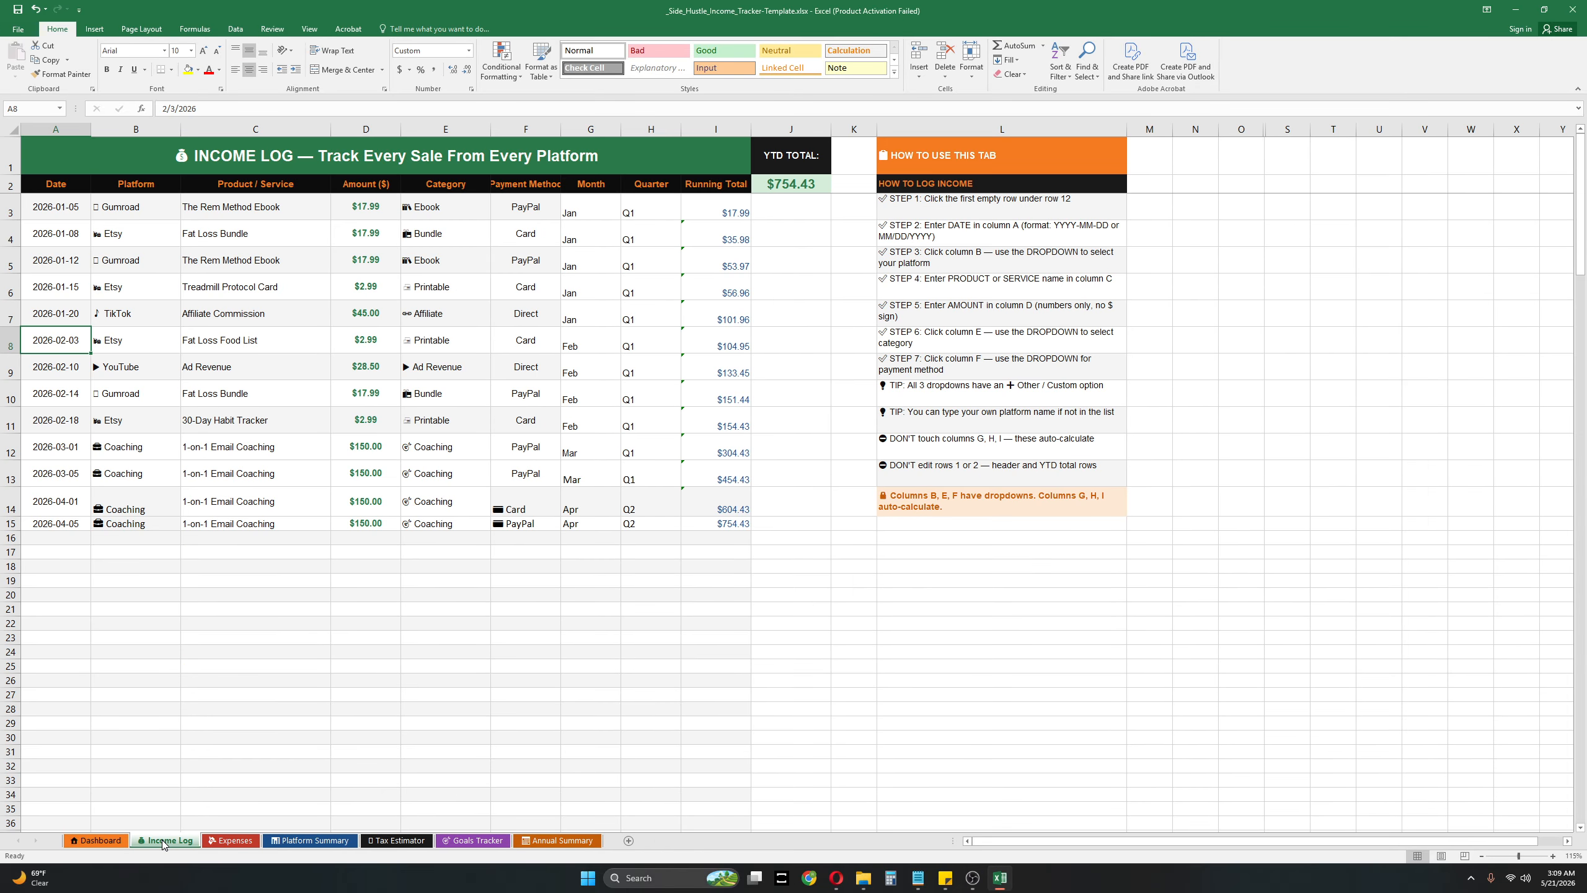
pyautogui.click(63, 211)
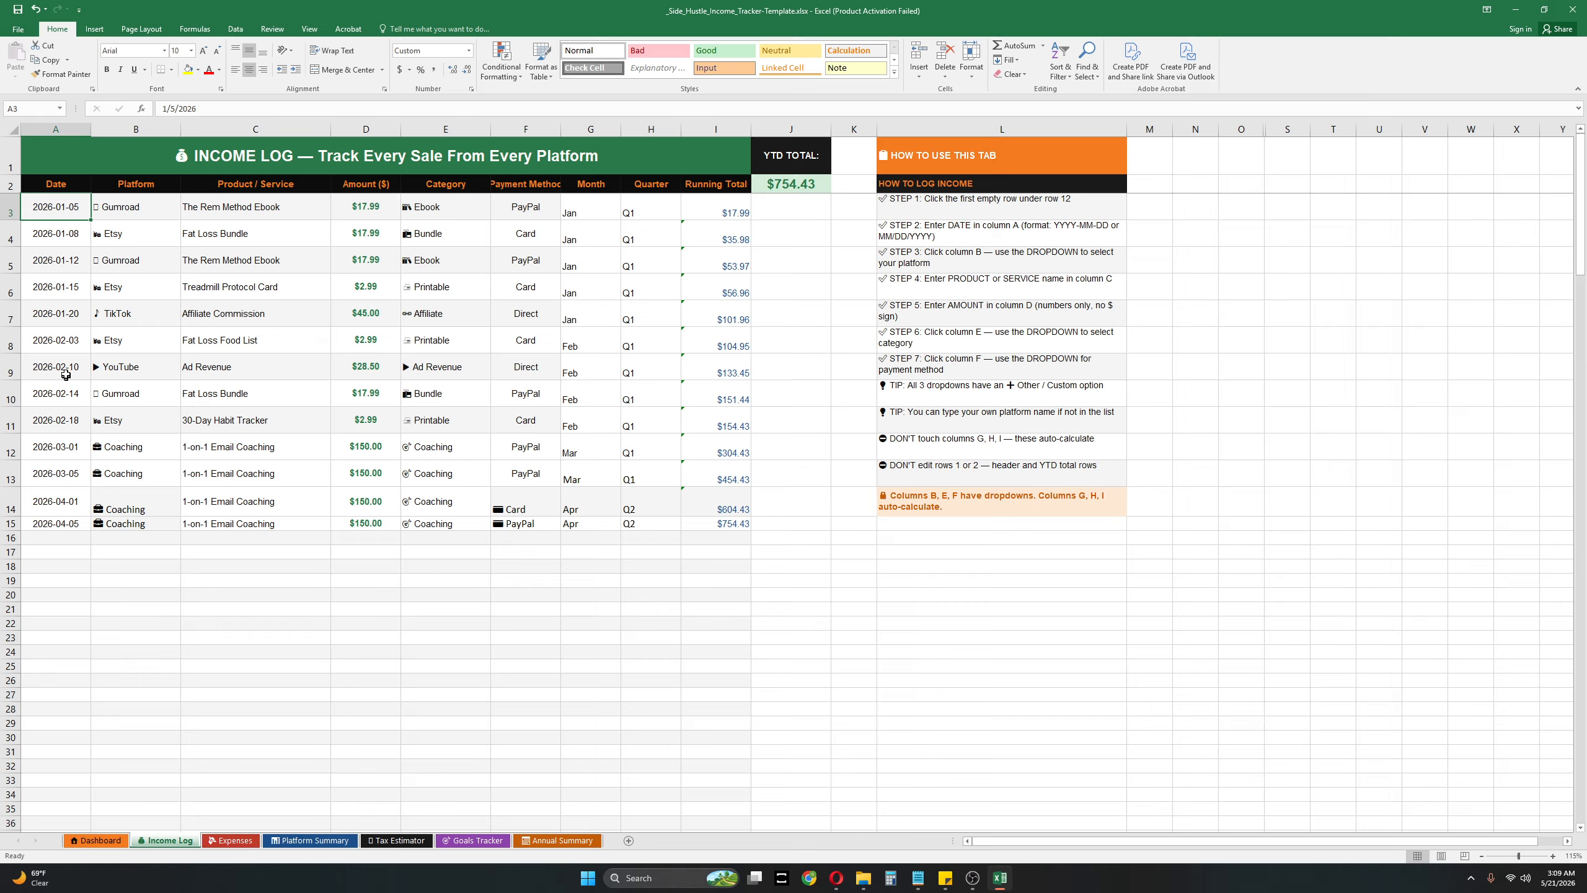
pyautogui.doubleClick(45, 204)
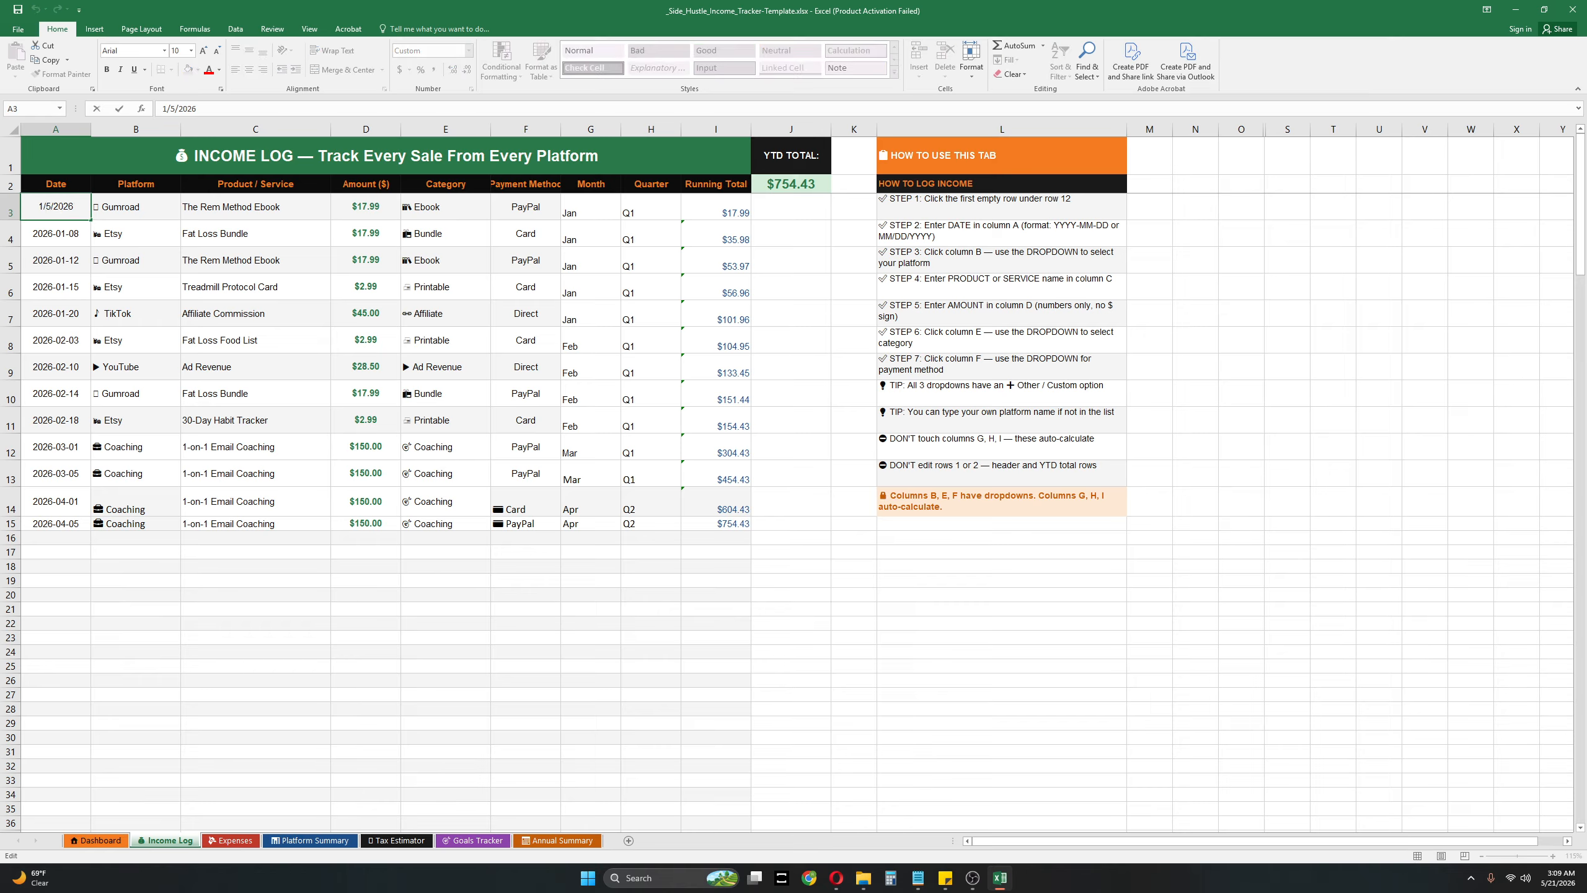
pyautogui.press('BackSpace')
pyautogui.write('7')
pyautogui.click(232, 621)
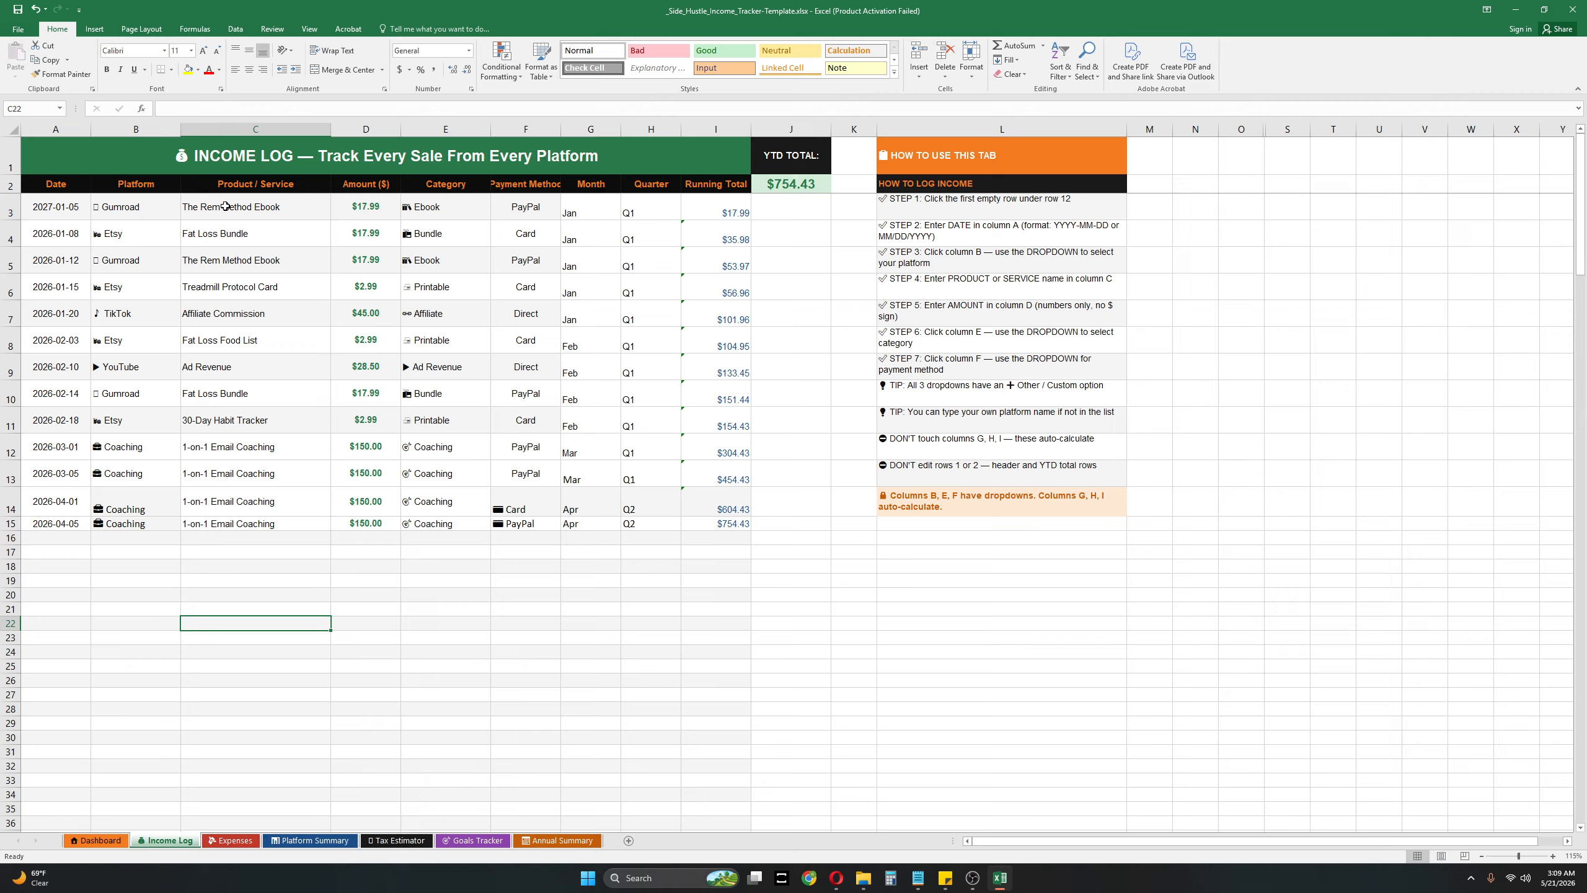
# Step: Review the Dashboard's Monthly Snapshot and January's monthly goal on the Goals Tracker, and return to the Dashboard
pyautogui.click(93, 839)
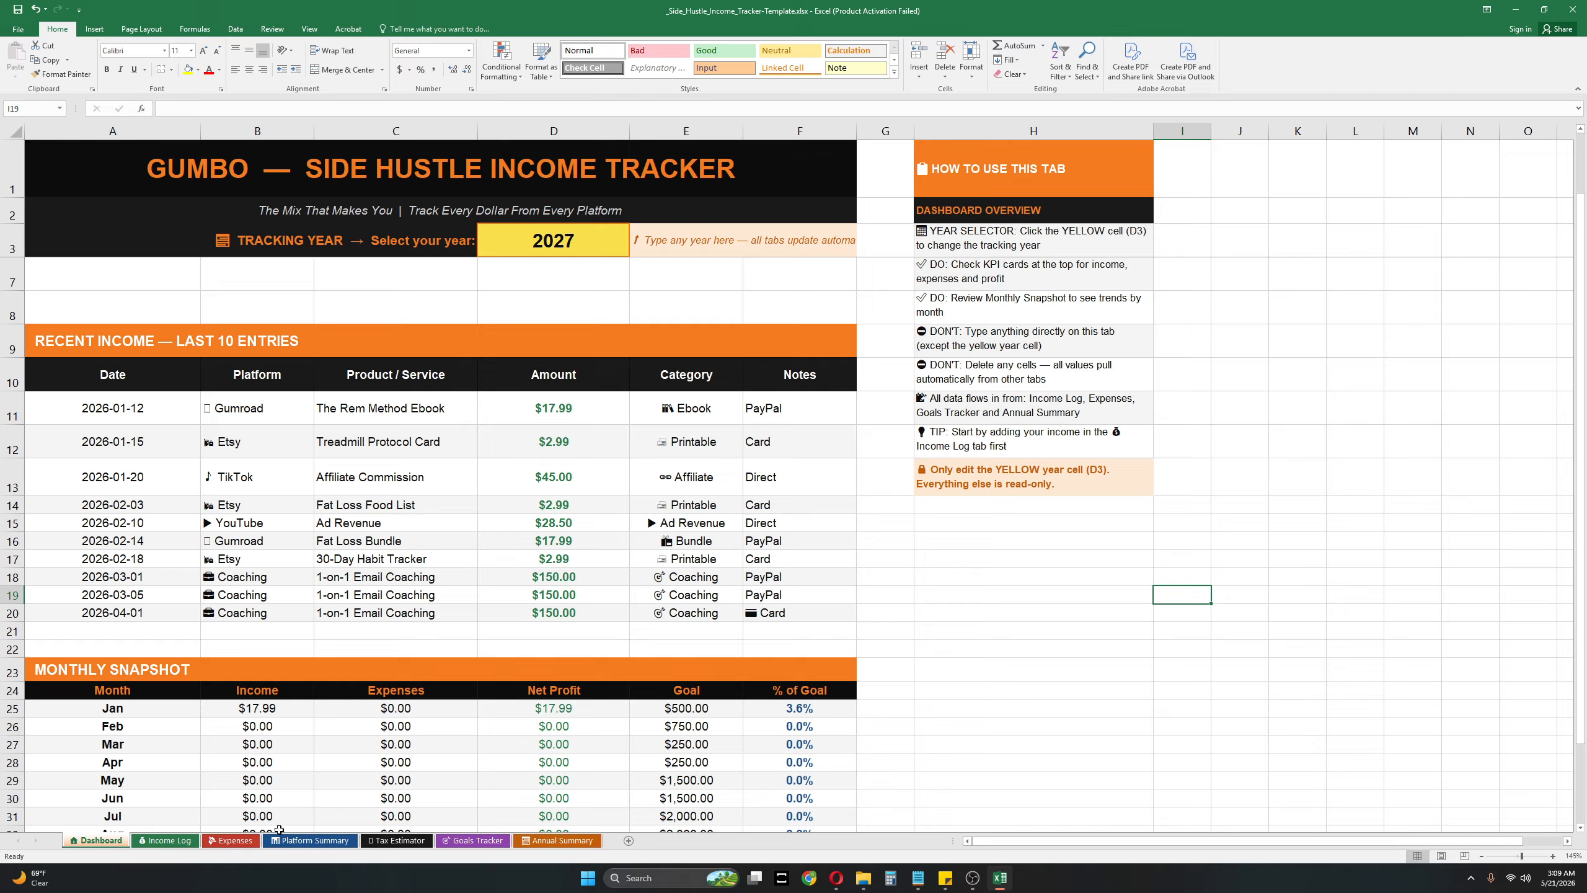
pyautogui.click(473, 843)
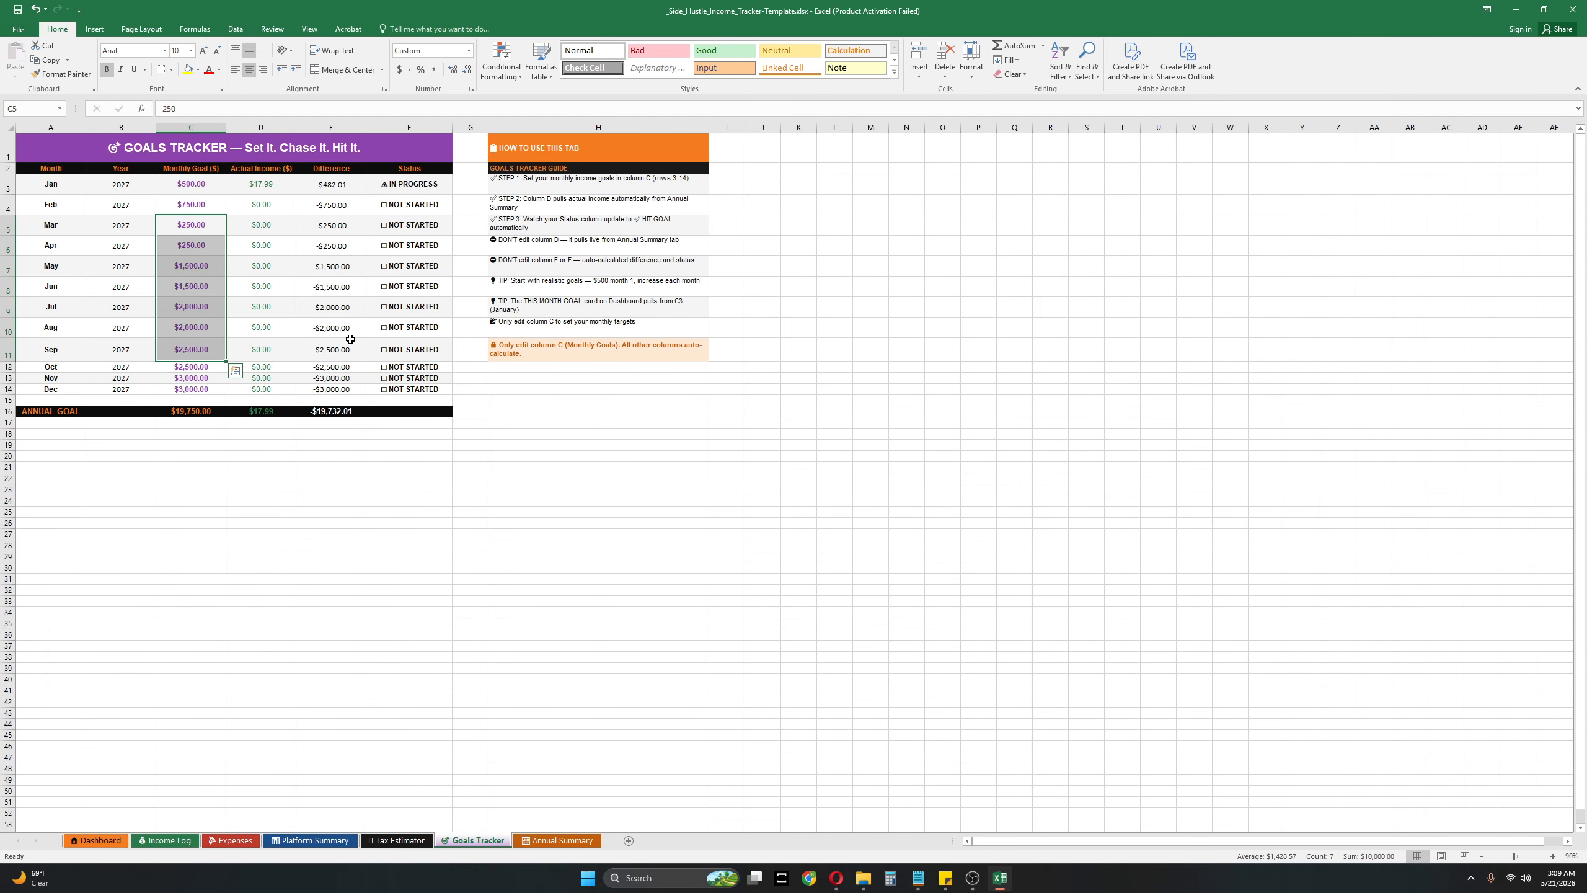
pyautogui.click(201, 191)
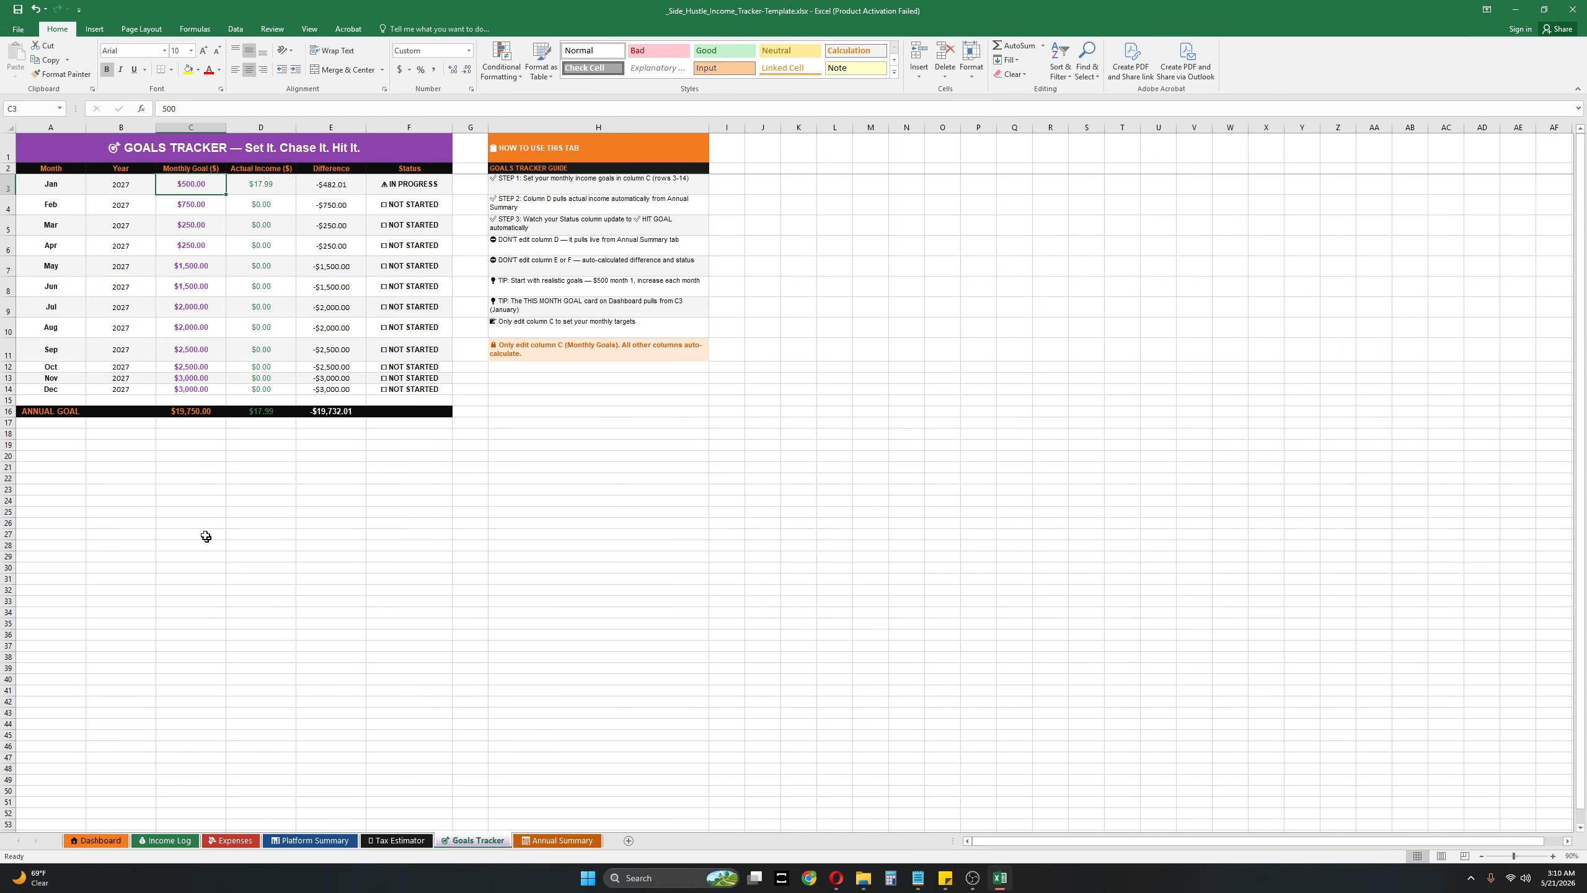
pyautogui.click(97, 839)
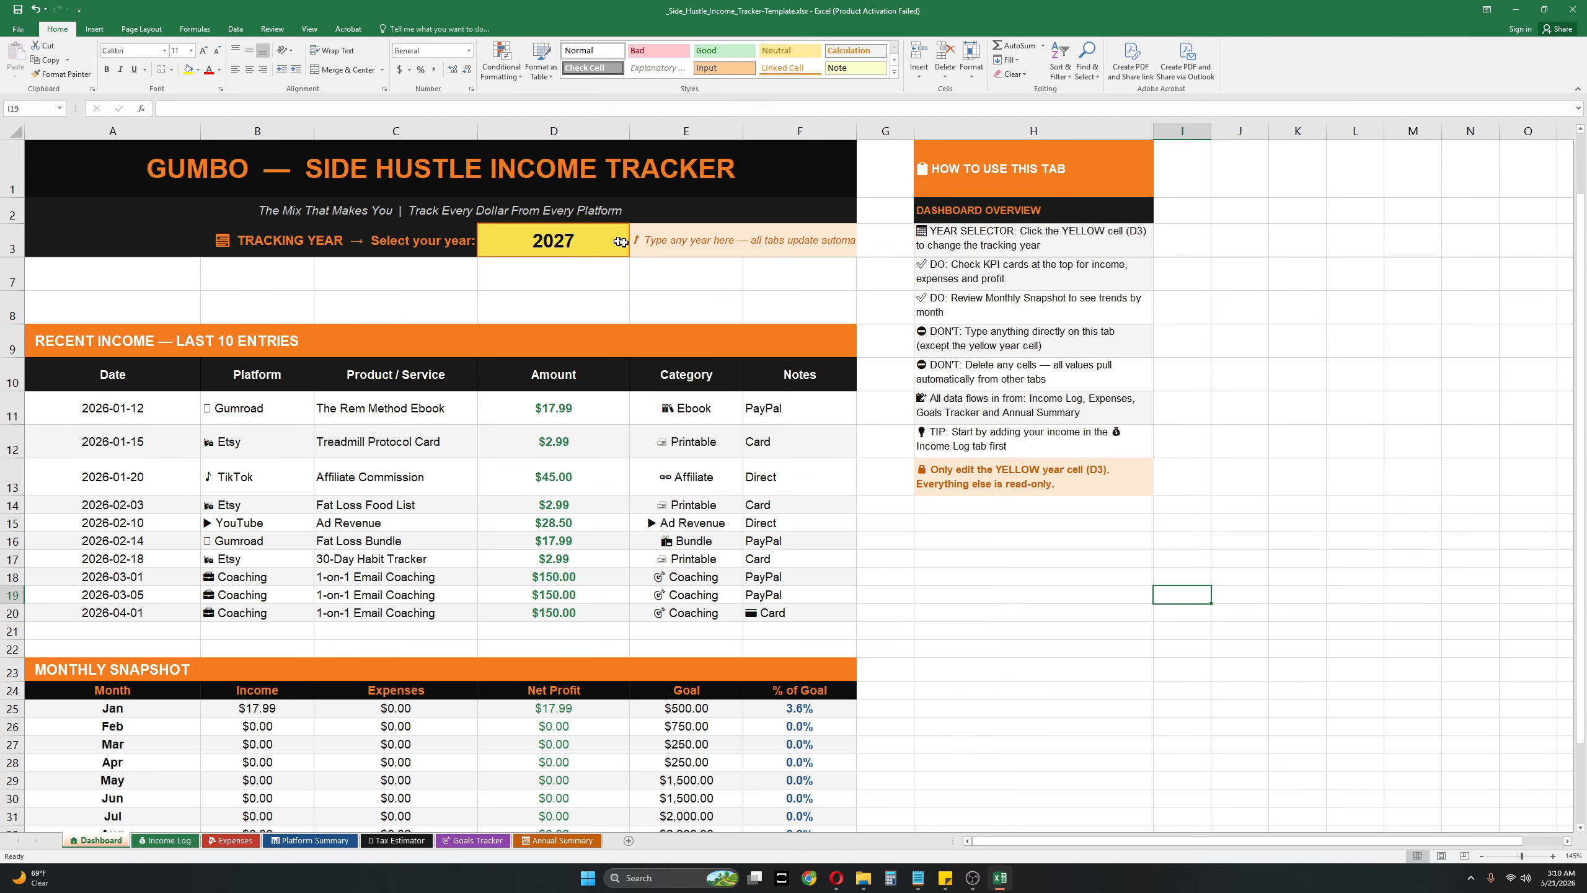
# Step: Examine the Goals Tracker's Year column, January's monthly goal and status, and the May to December monthly goals
pyautogui.click(465, 840)
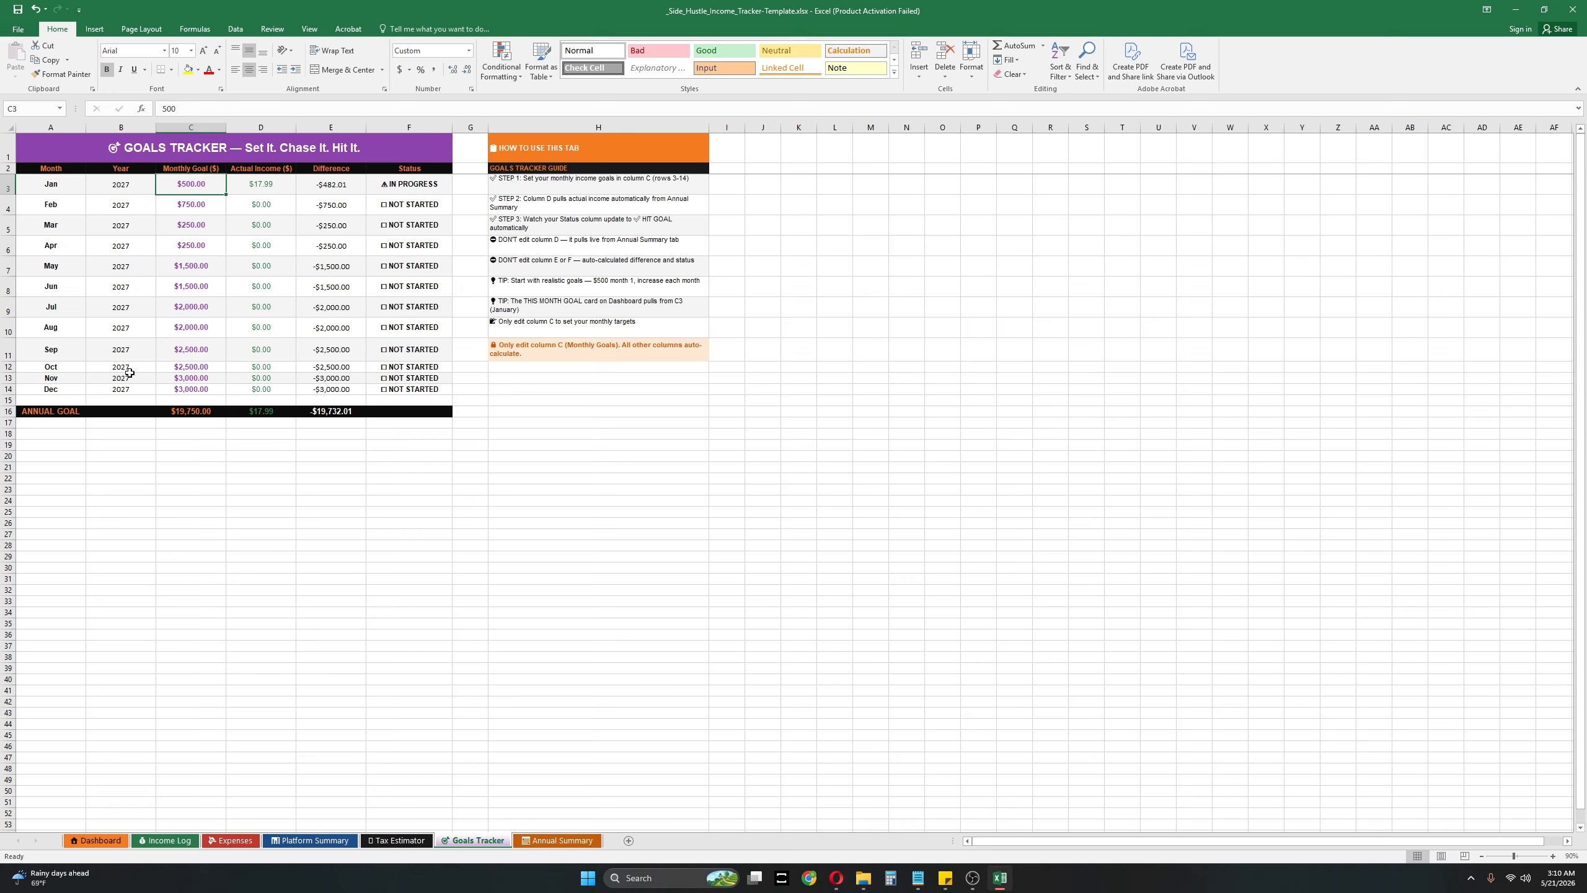
pyautogui.moveTo(130, 391); pyautogui.dragTo(125, 180)
pyautogui.click(127, 181)
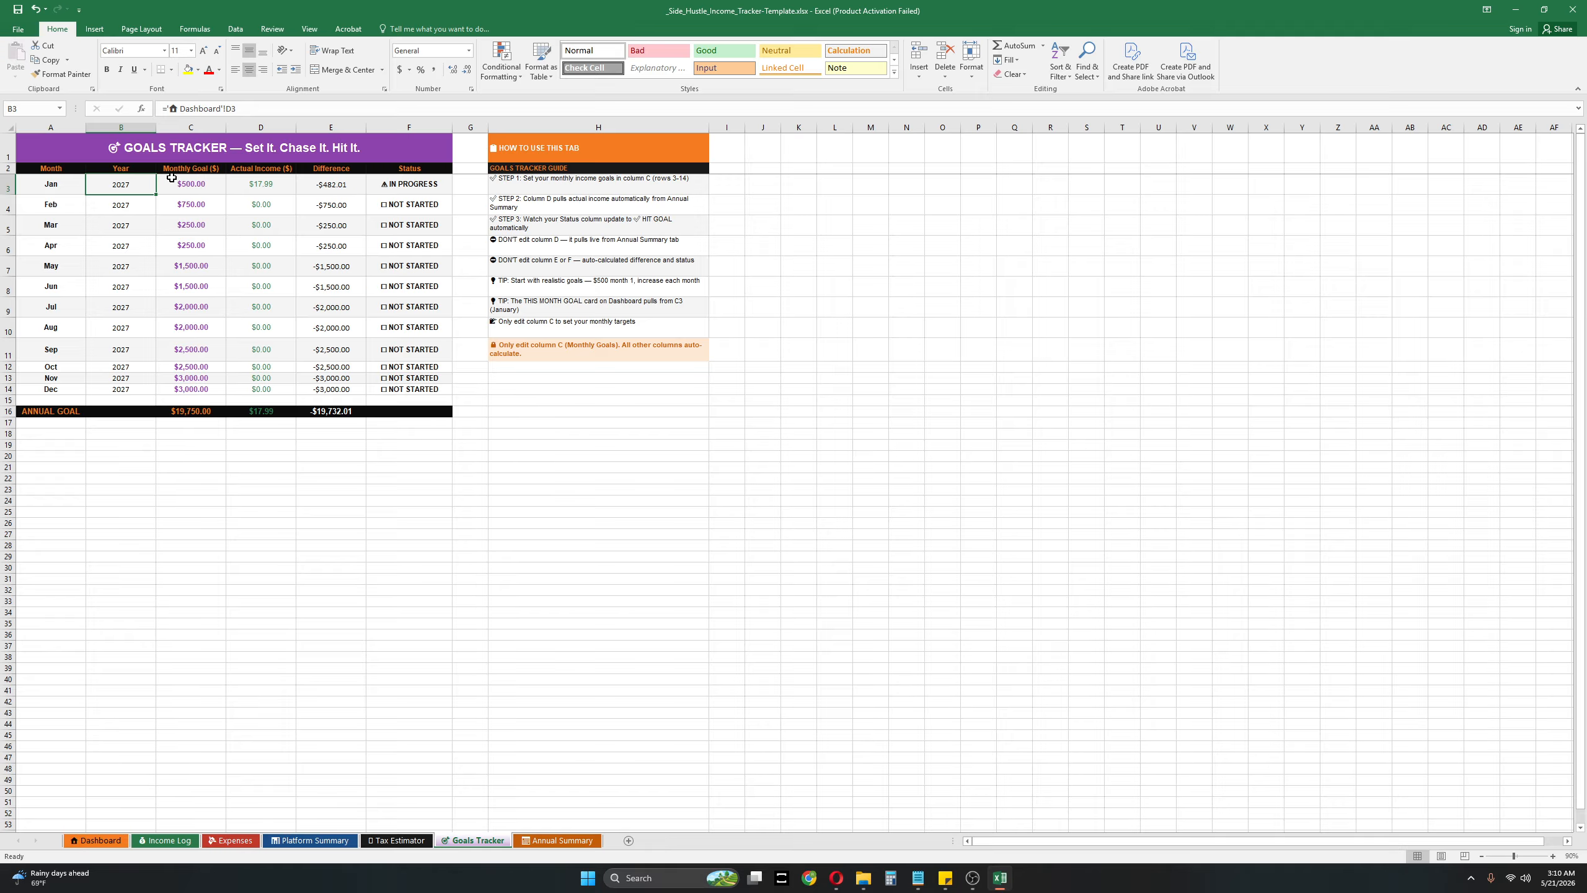
pyautogui.click(212, 182)
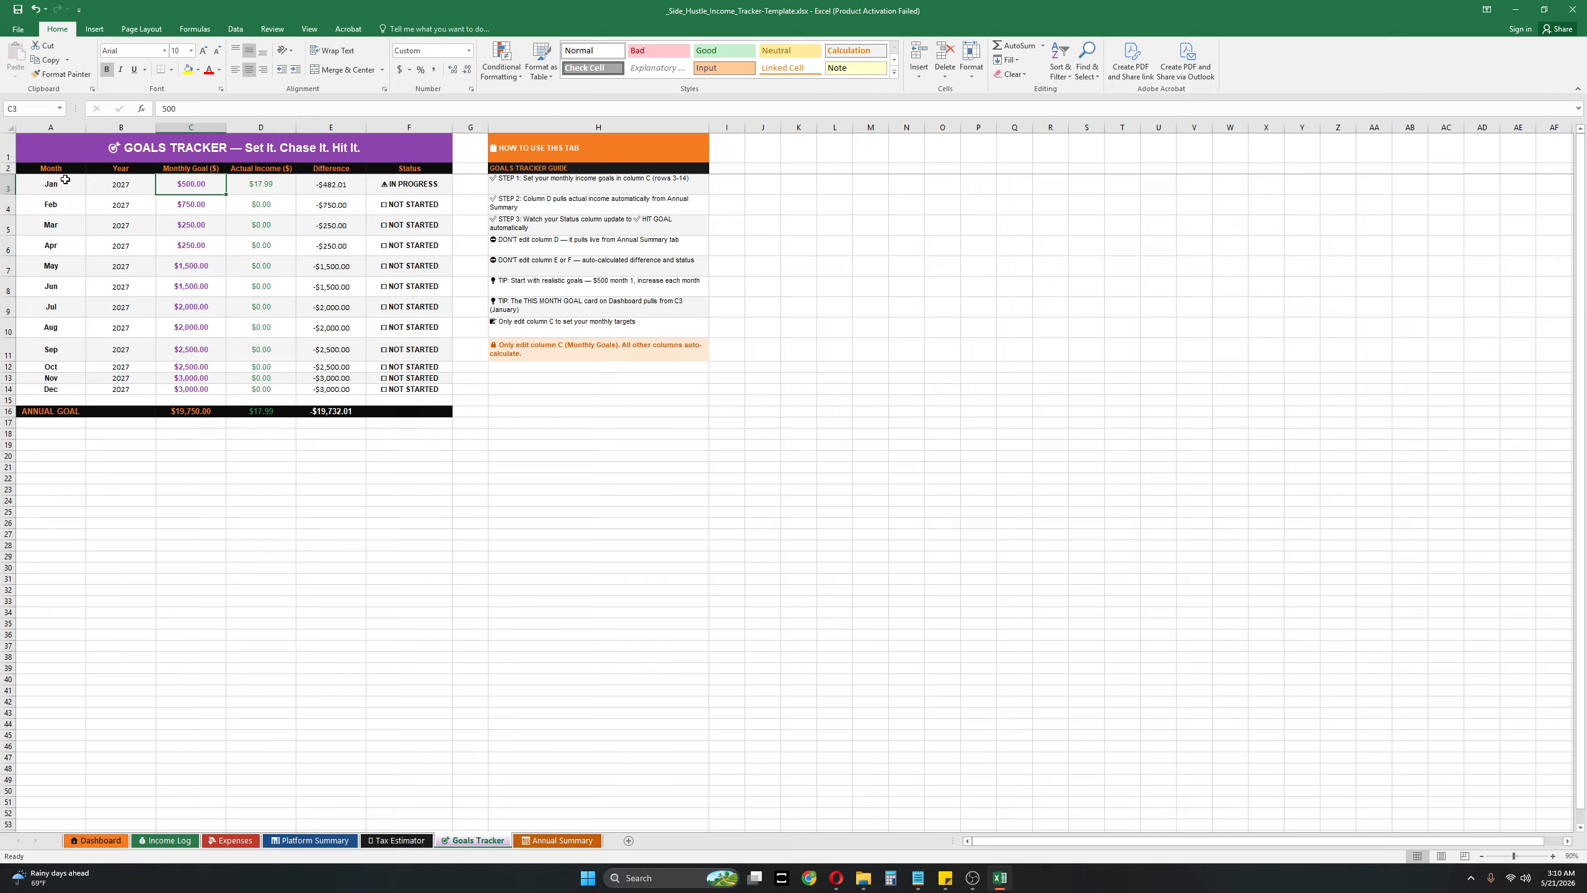
pyautogui.click(408, 184)
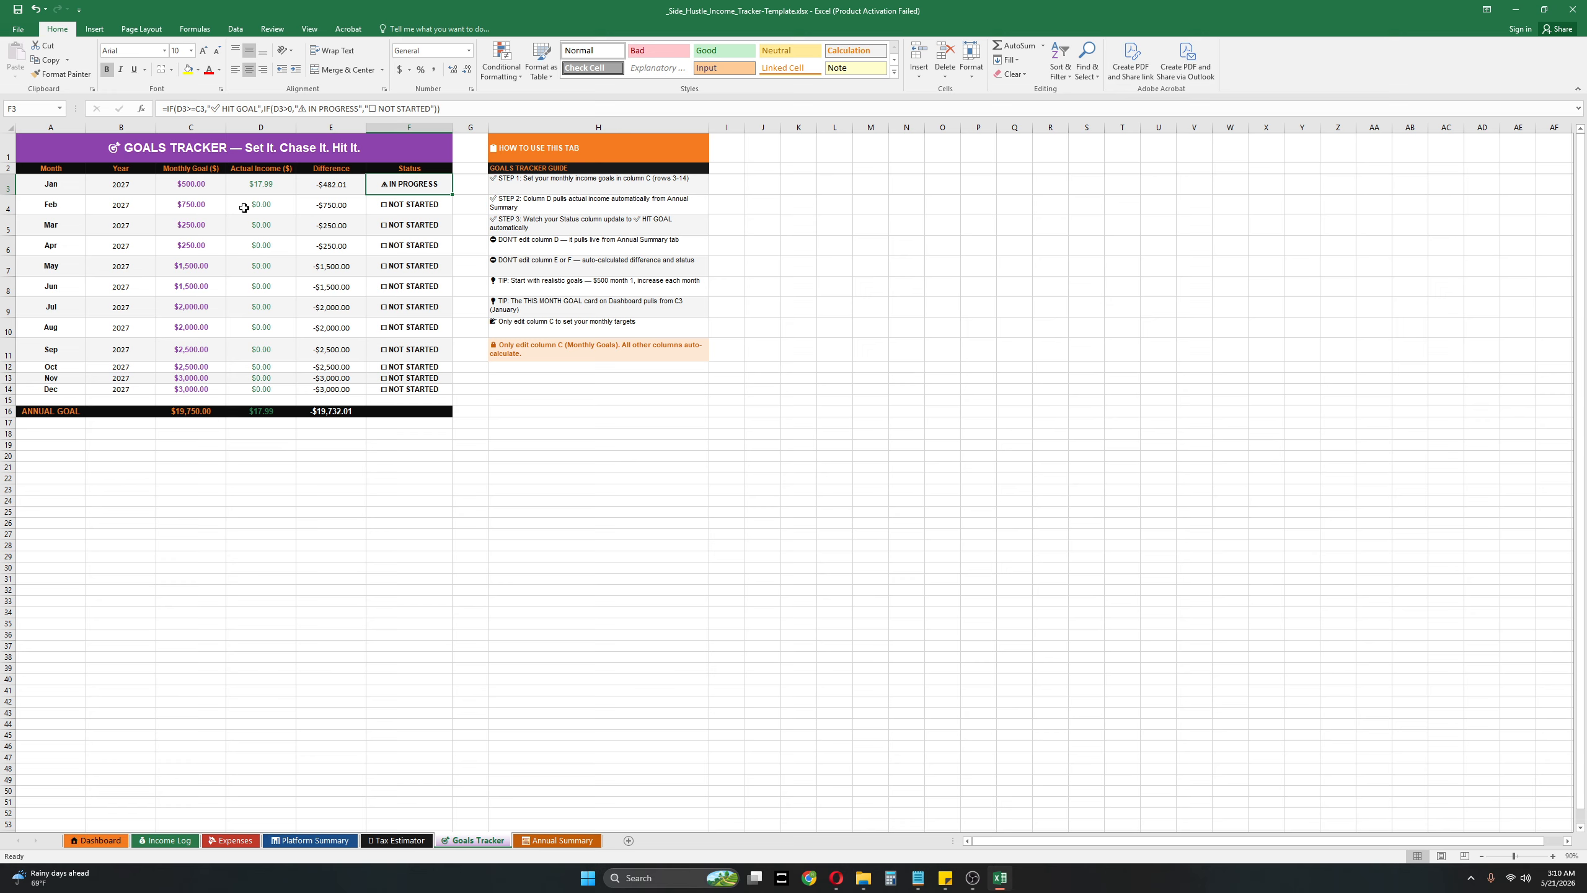
pyautogui.moveTo(201, 264); pyautogui.dragTo(201, 389)
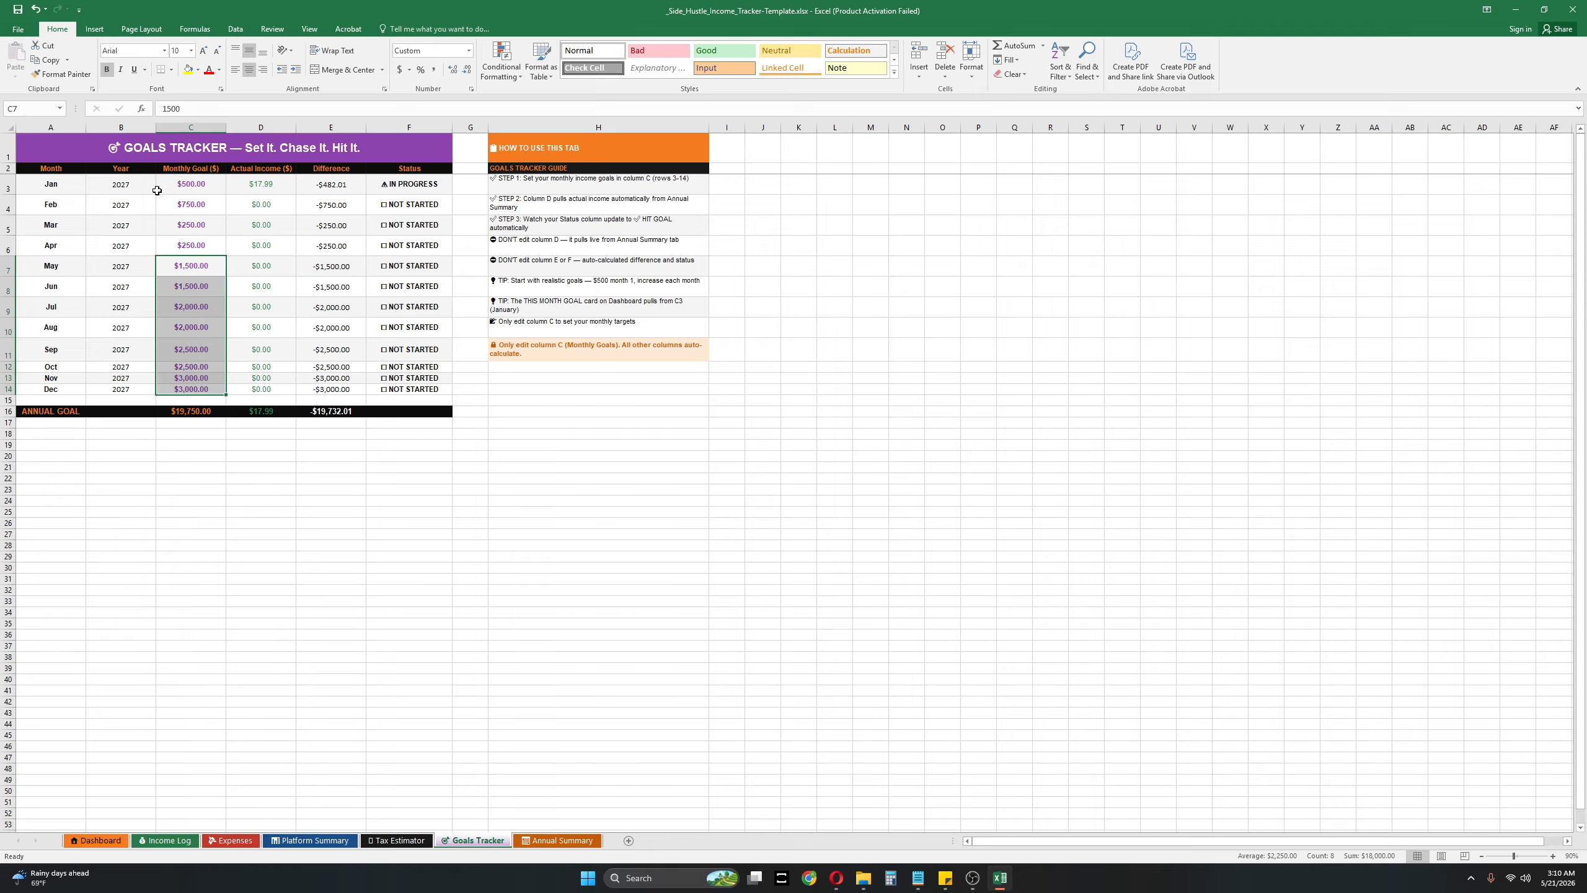
pyautogui.click(195, 182)
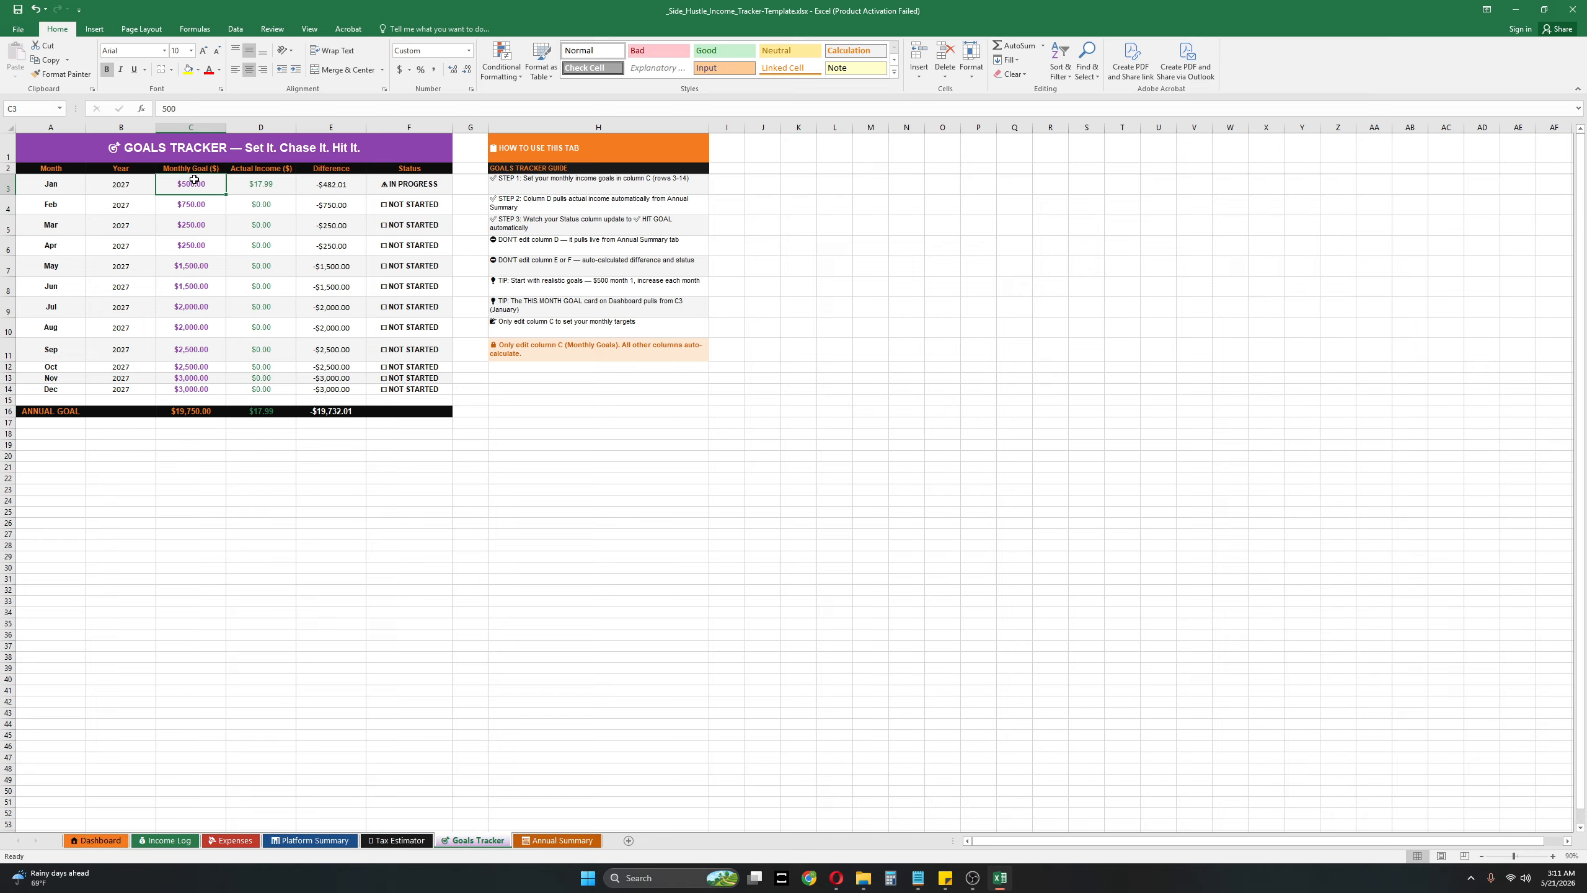
# Step: Change the Income Log date in A12 to 3/1/2027
pyautogui.click(166, 839)
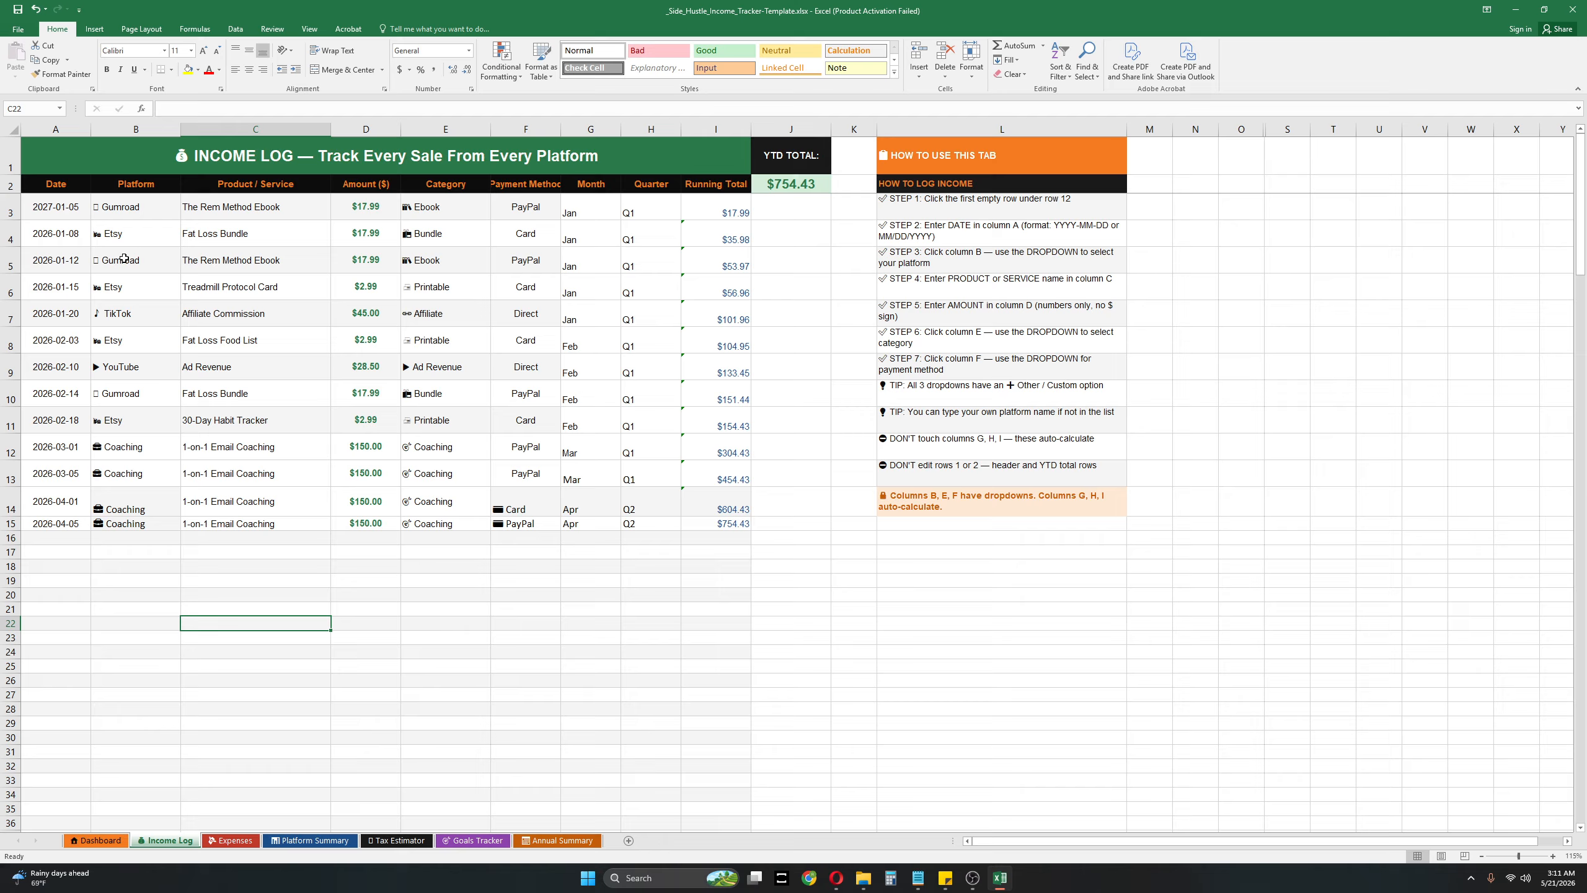
pyautogui.click(68, 448)
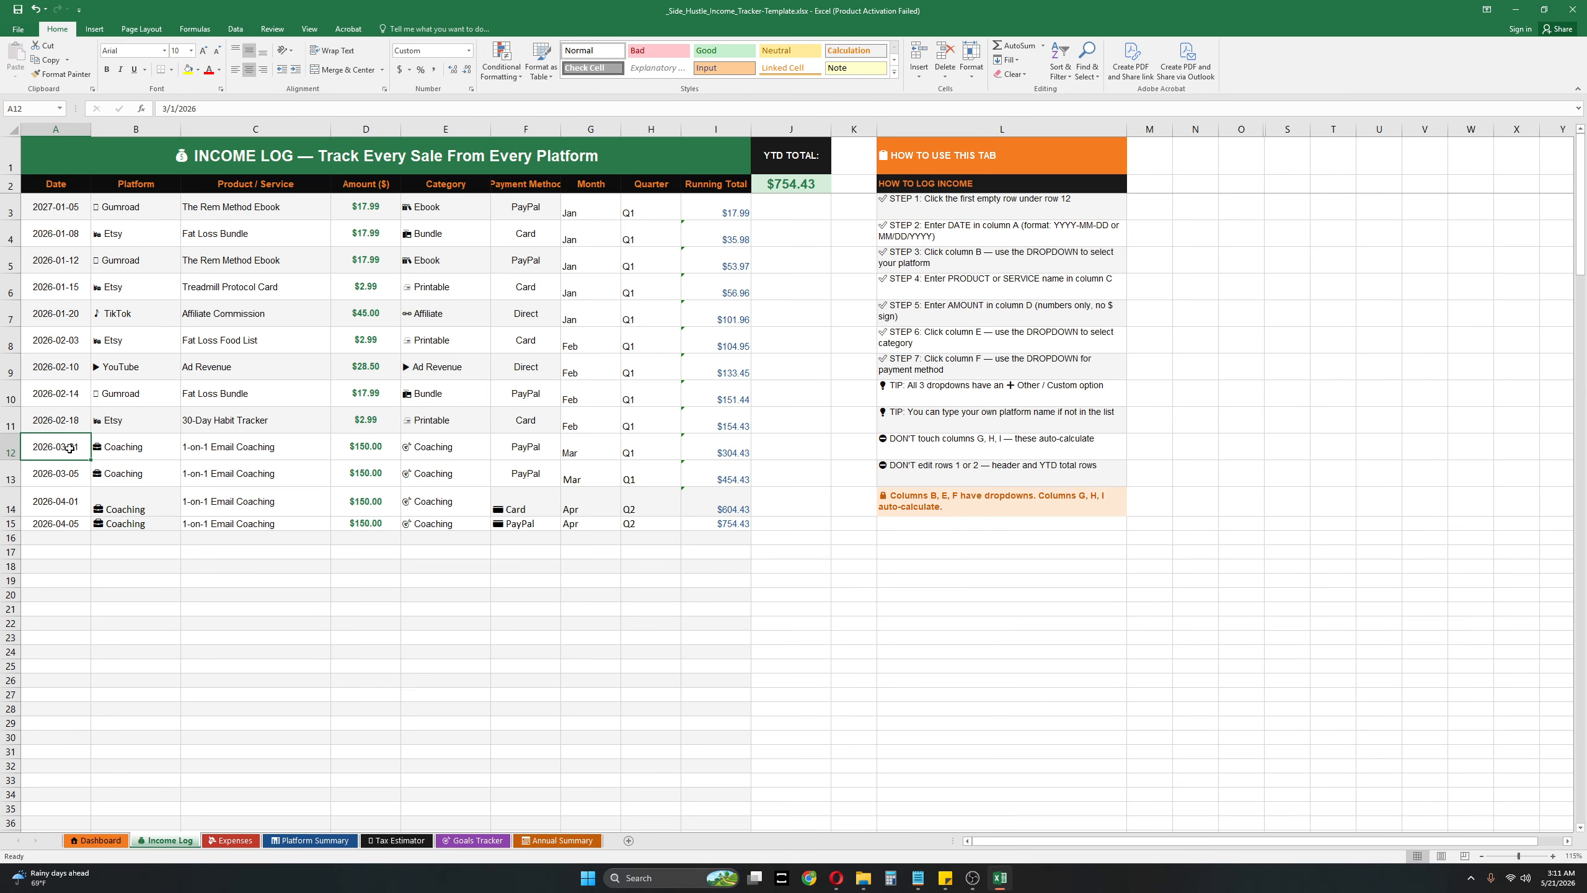
pyautogui.doubleClick(69, 447)
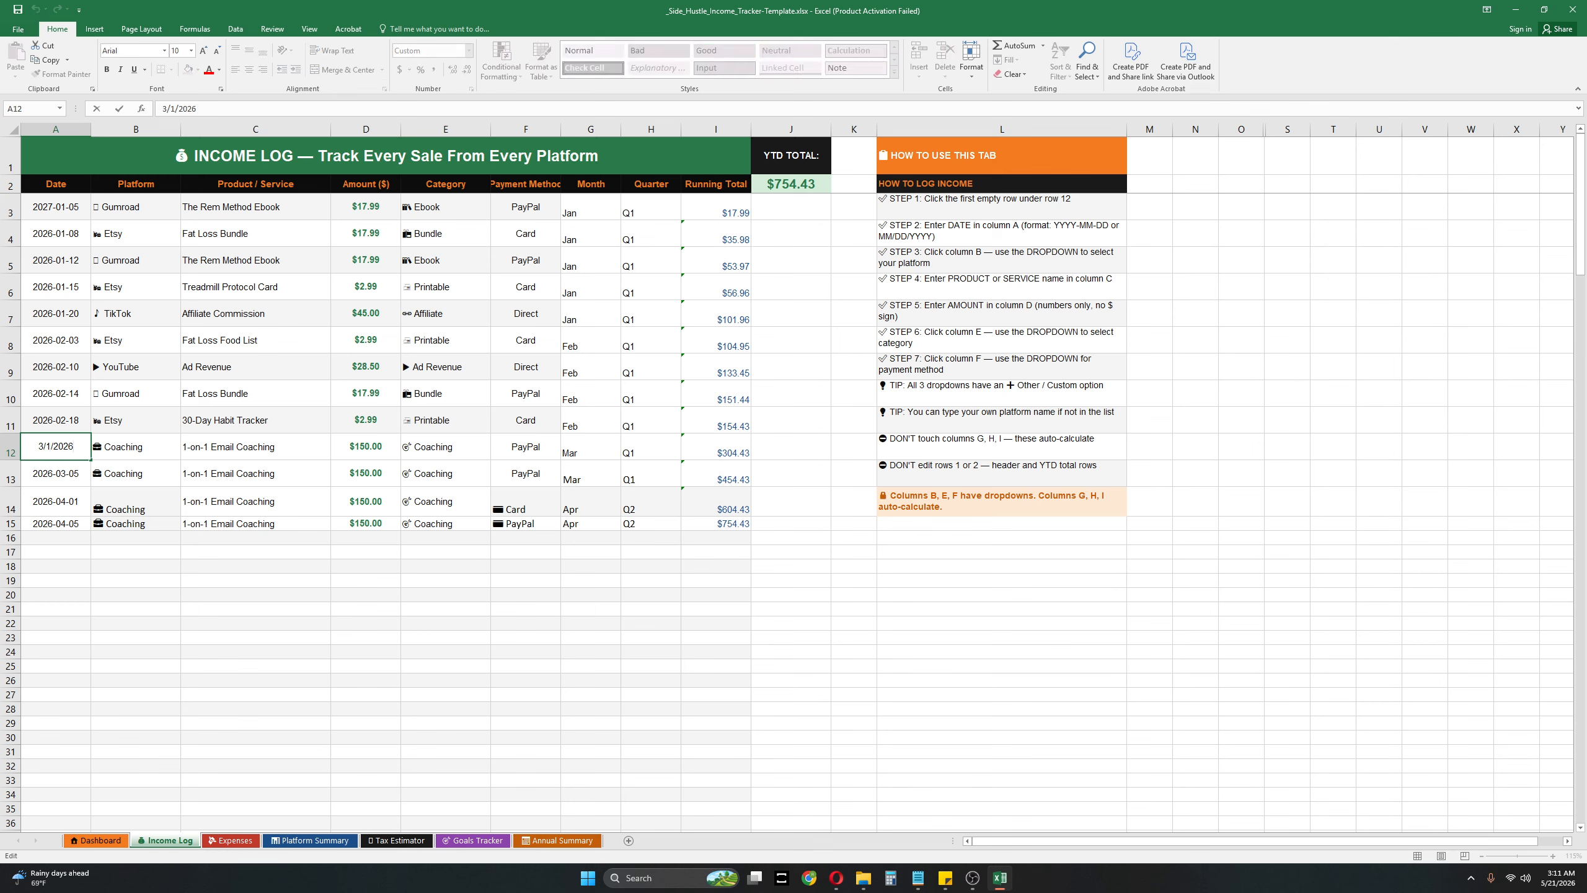
pyautogui.press('BackSpace')
pyautogui.press('Return')
pyautogui.click(75, 446)
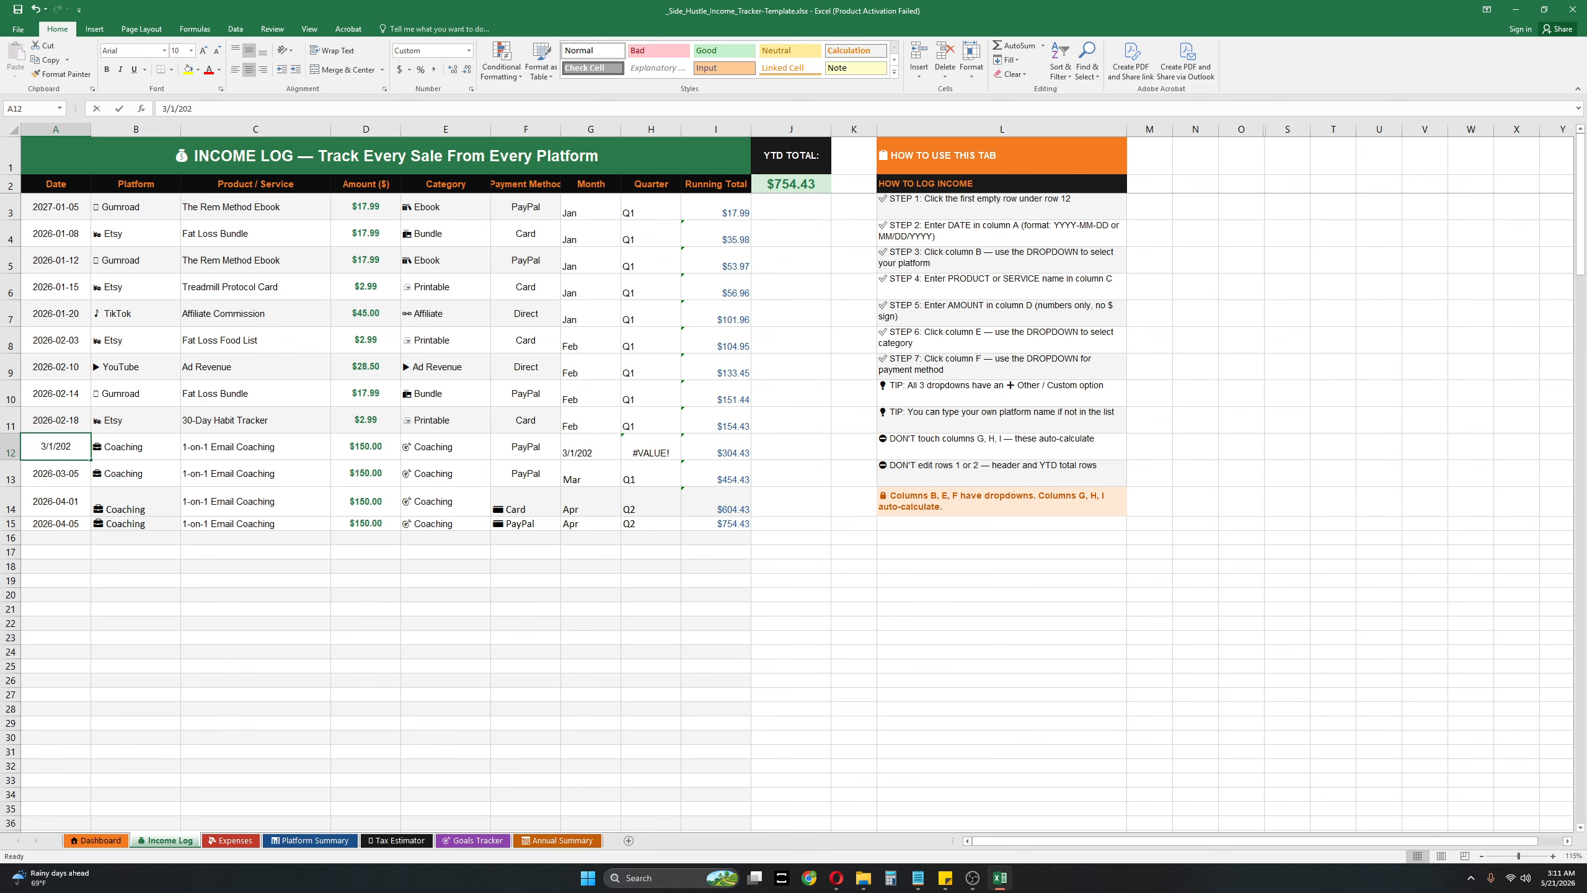
pyautogui.press('F2')
pyautogui.write('7')
pyautogui.press('Return')
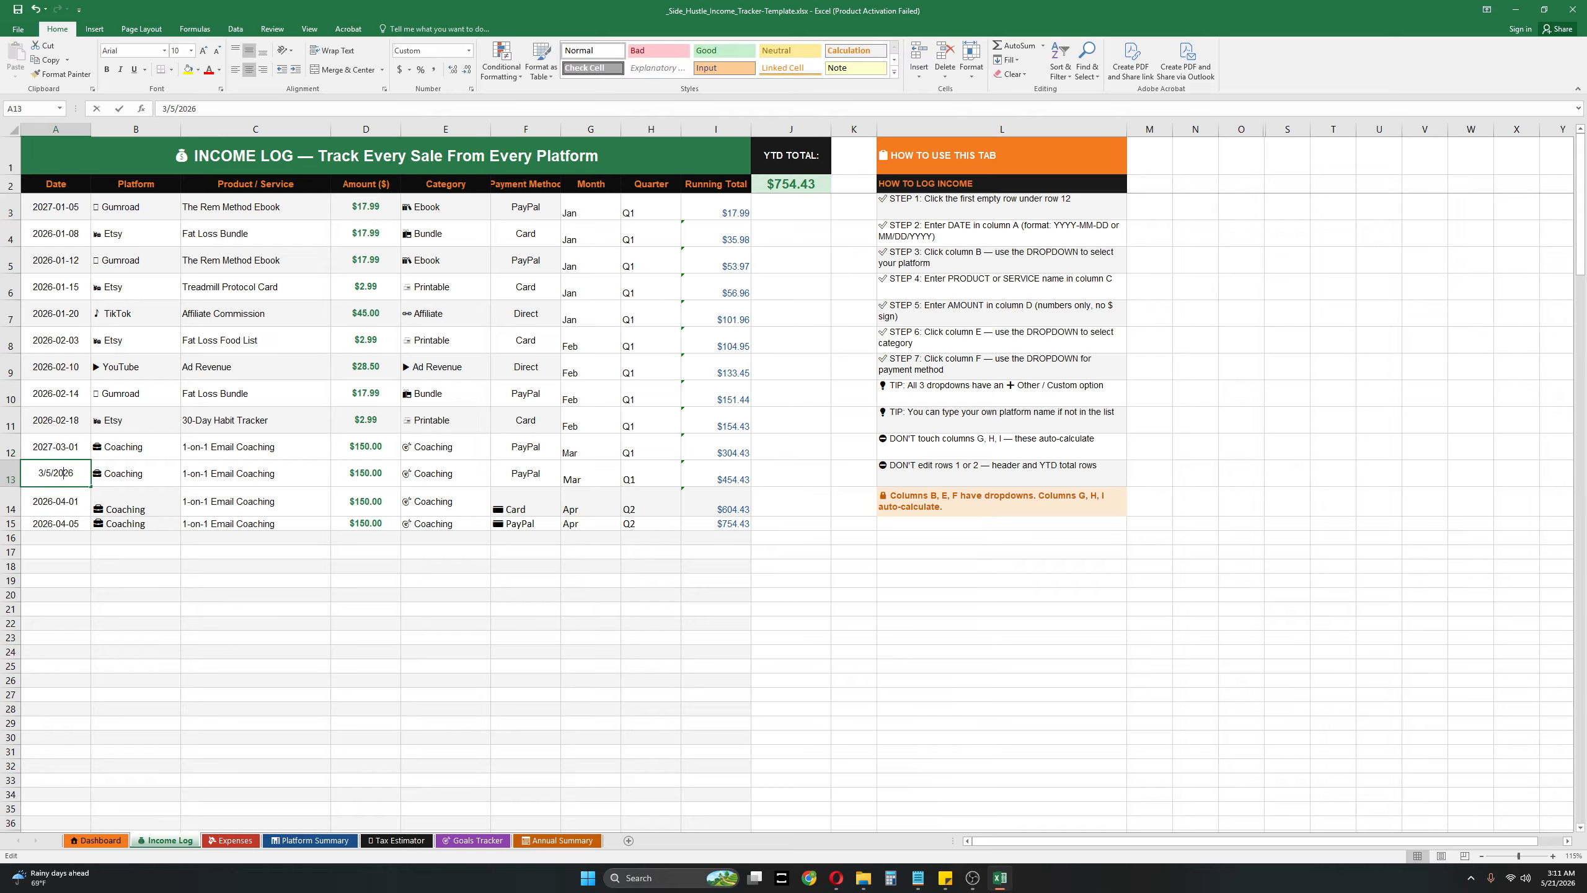
# Step: Change the year of the Income Log dates in A13, A14 and A15 to 2027
pyautogui.press('F2')
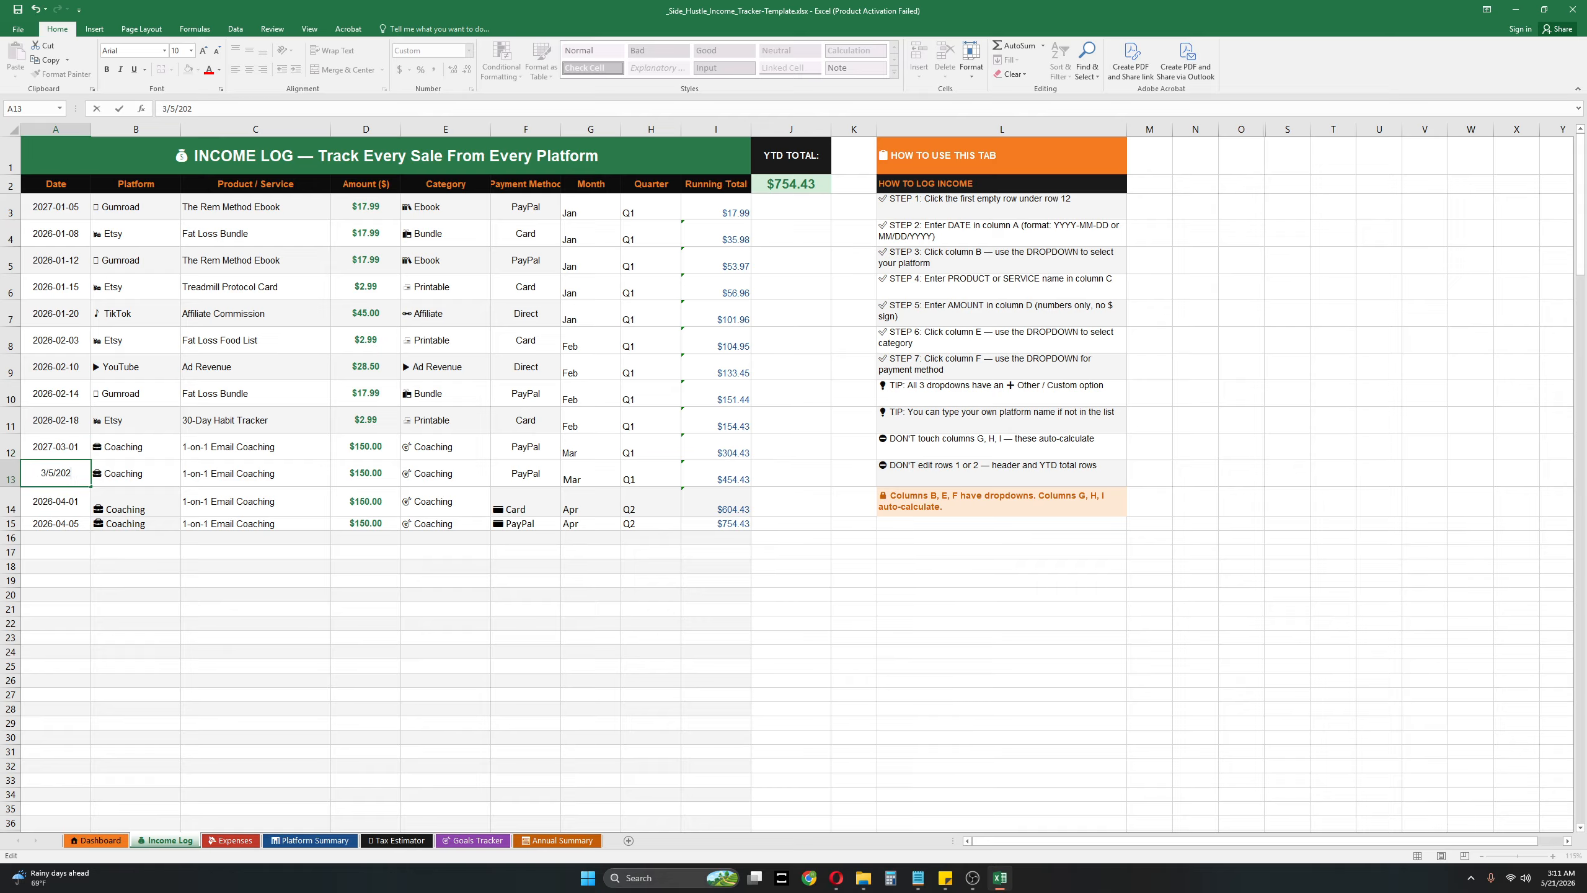
pyautogui.press('Return')
pyautogui.press('F2')
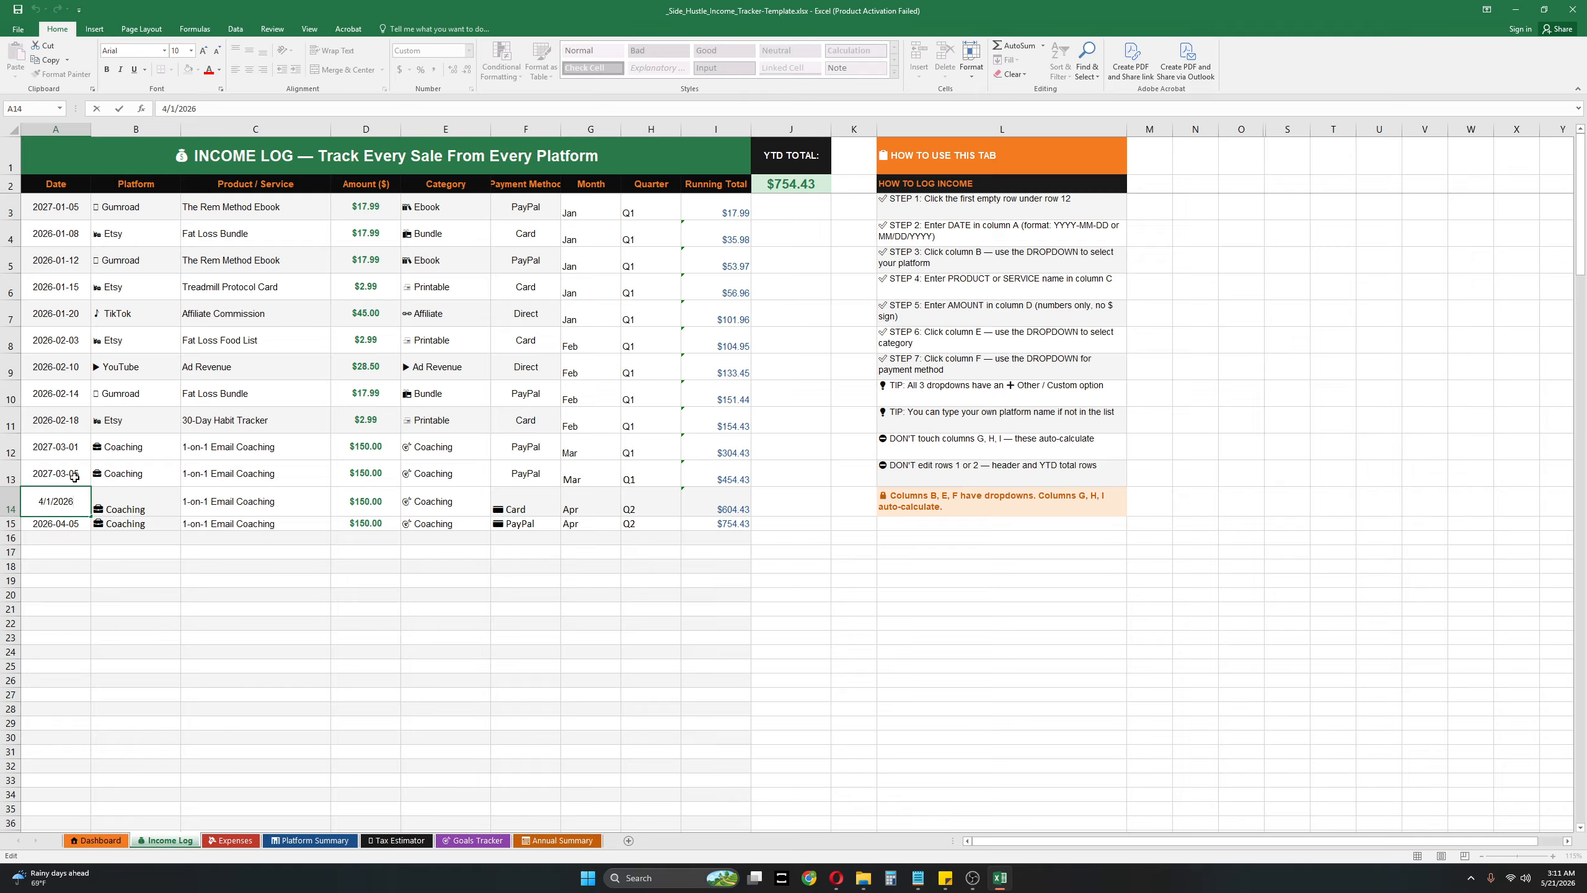
pyautogui.press('BackSpace')
pyautogui.write('7')
pyautogui.press('Return')
pyautogui.press('F2')
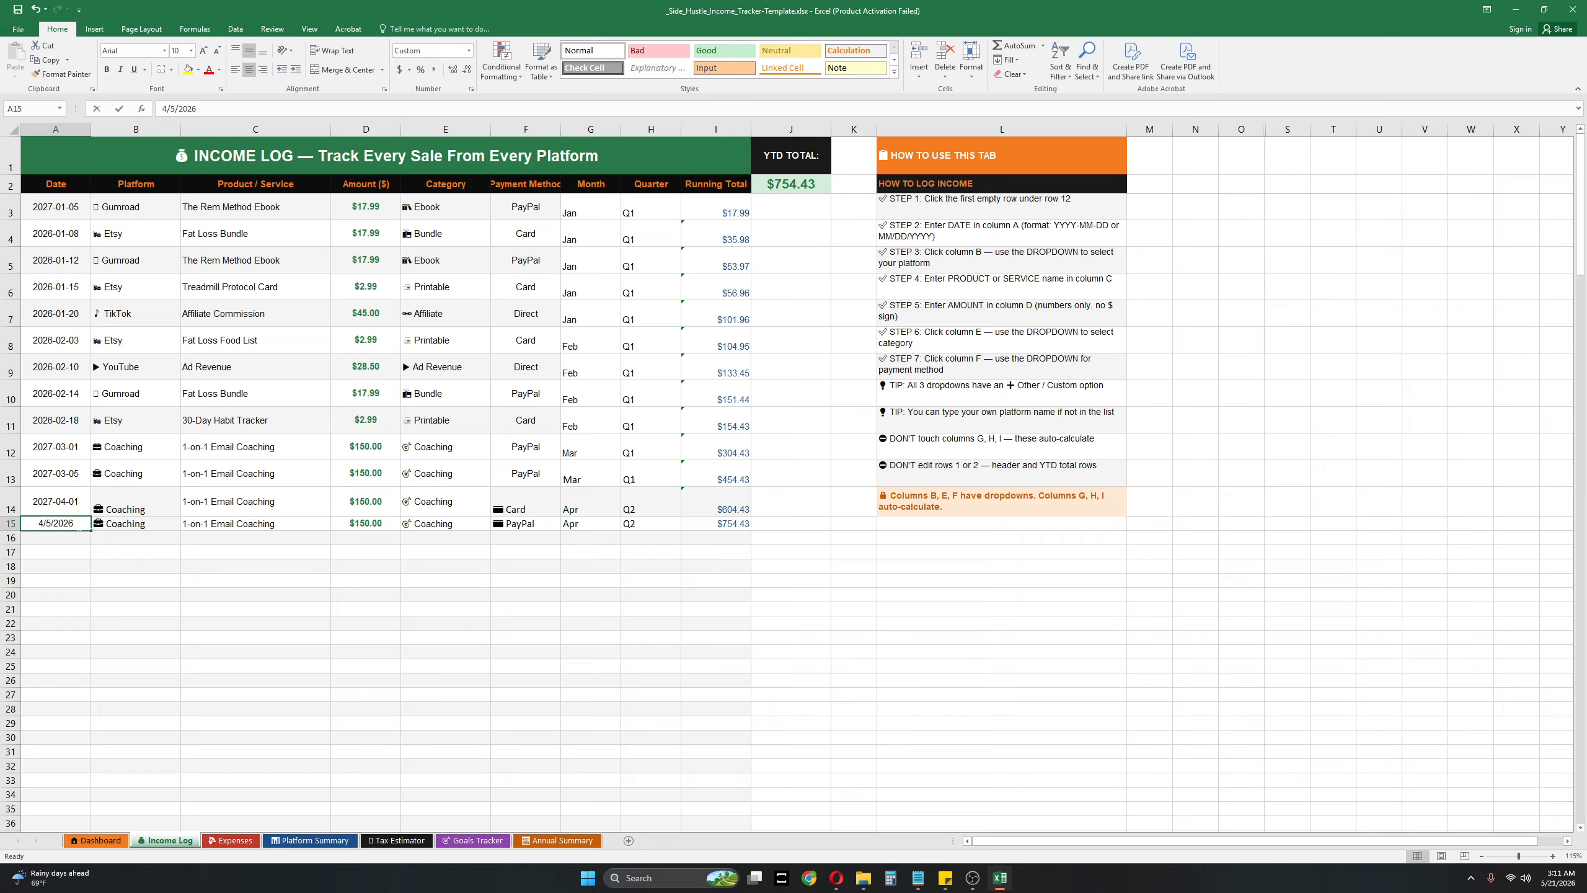
pyautogui.press('BackSpace')
pyautogui.write('7')
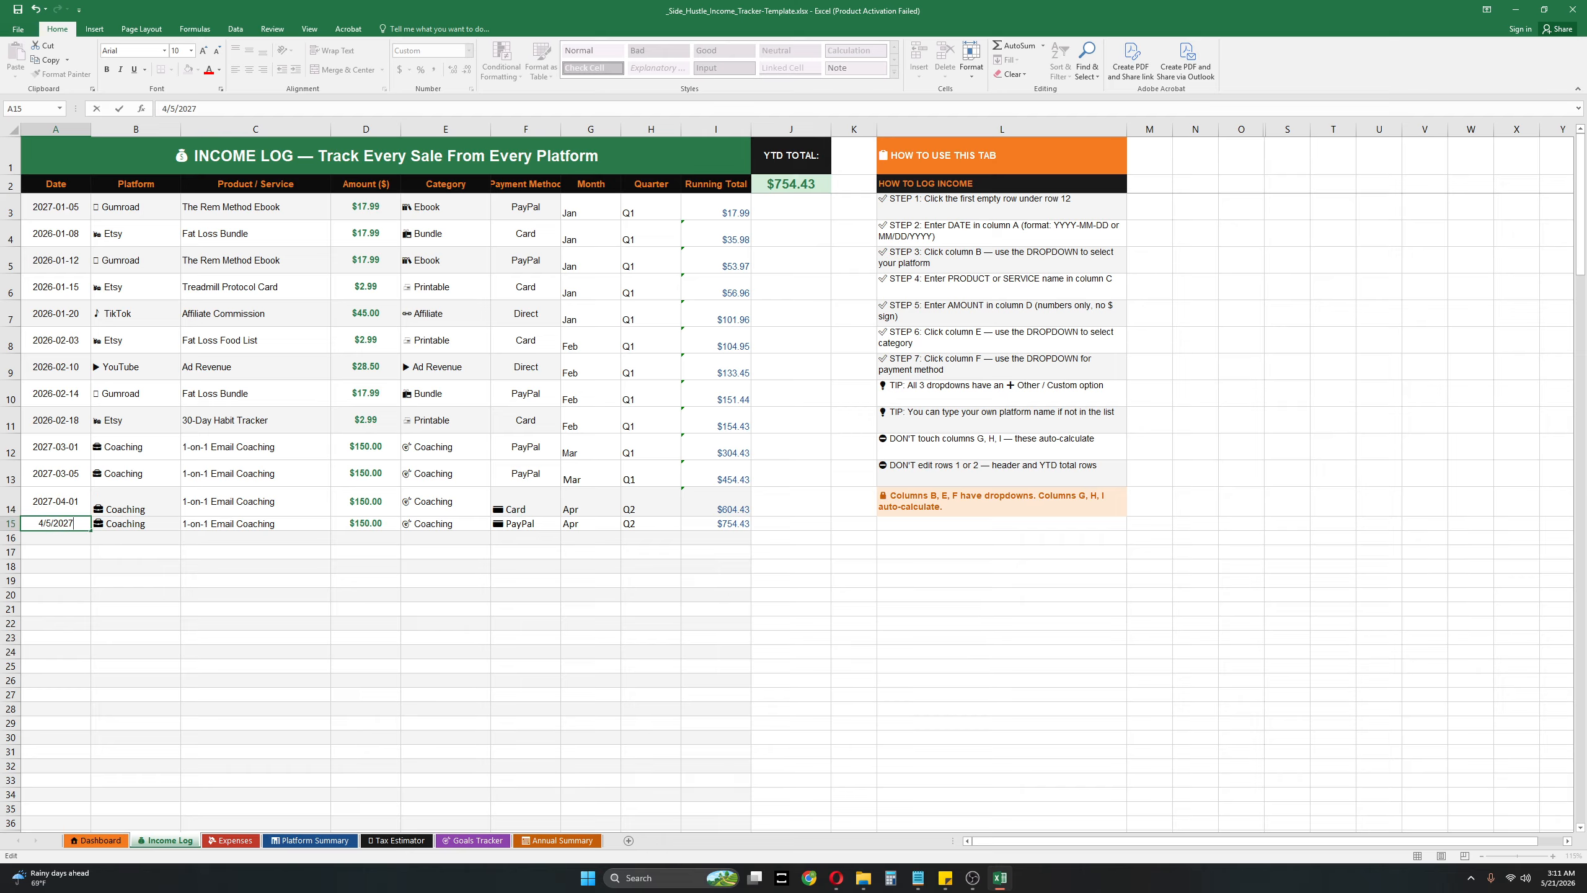
pyautogui.click(72, 511)
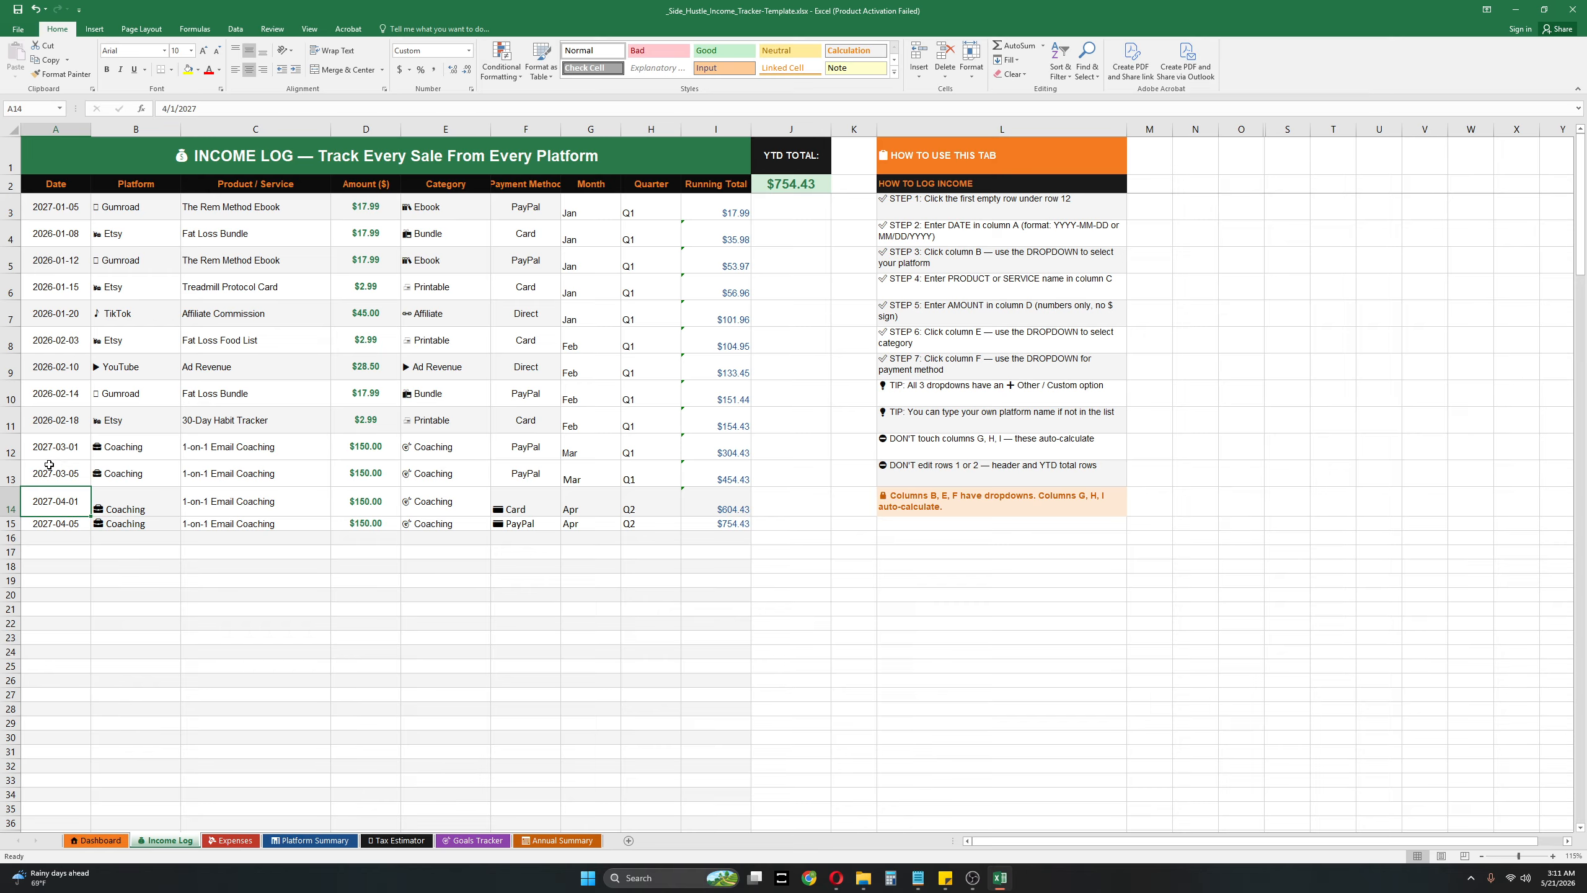
# Step: Change the Income Log date in A13 to 1/5/2027 and the one in A14 to 1/1/2027
pyautogui.doubleClick(47, 470)
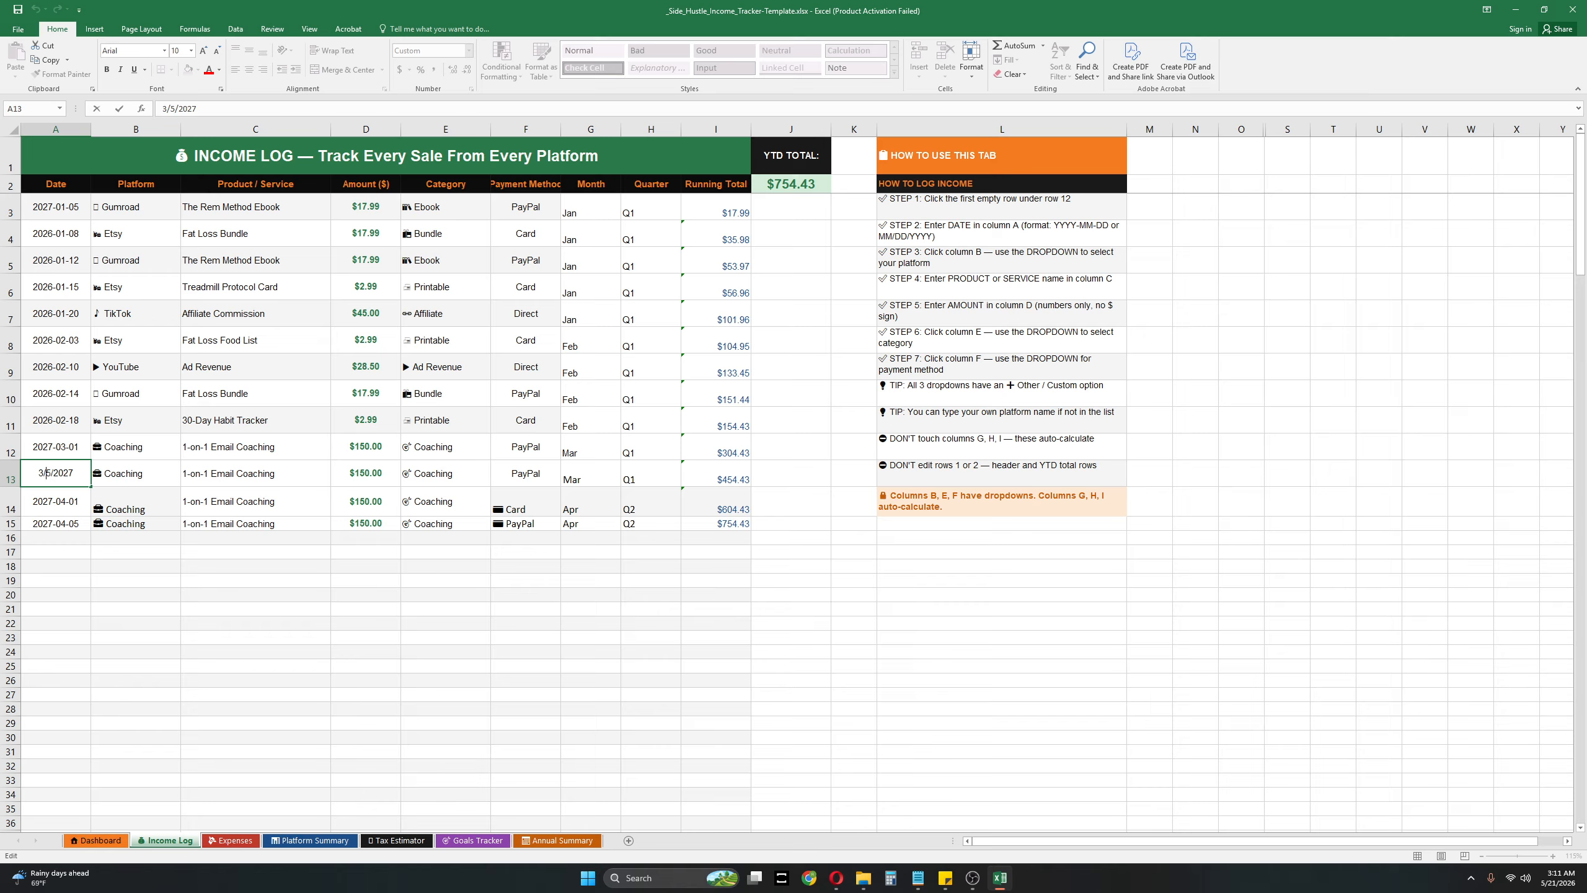
pyautogui.press('Delete')
pyautogui.write('1')
pyautogui.doubleClick(47, 493)
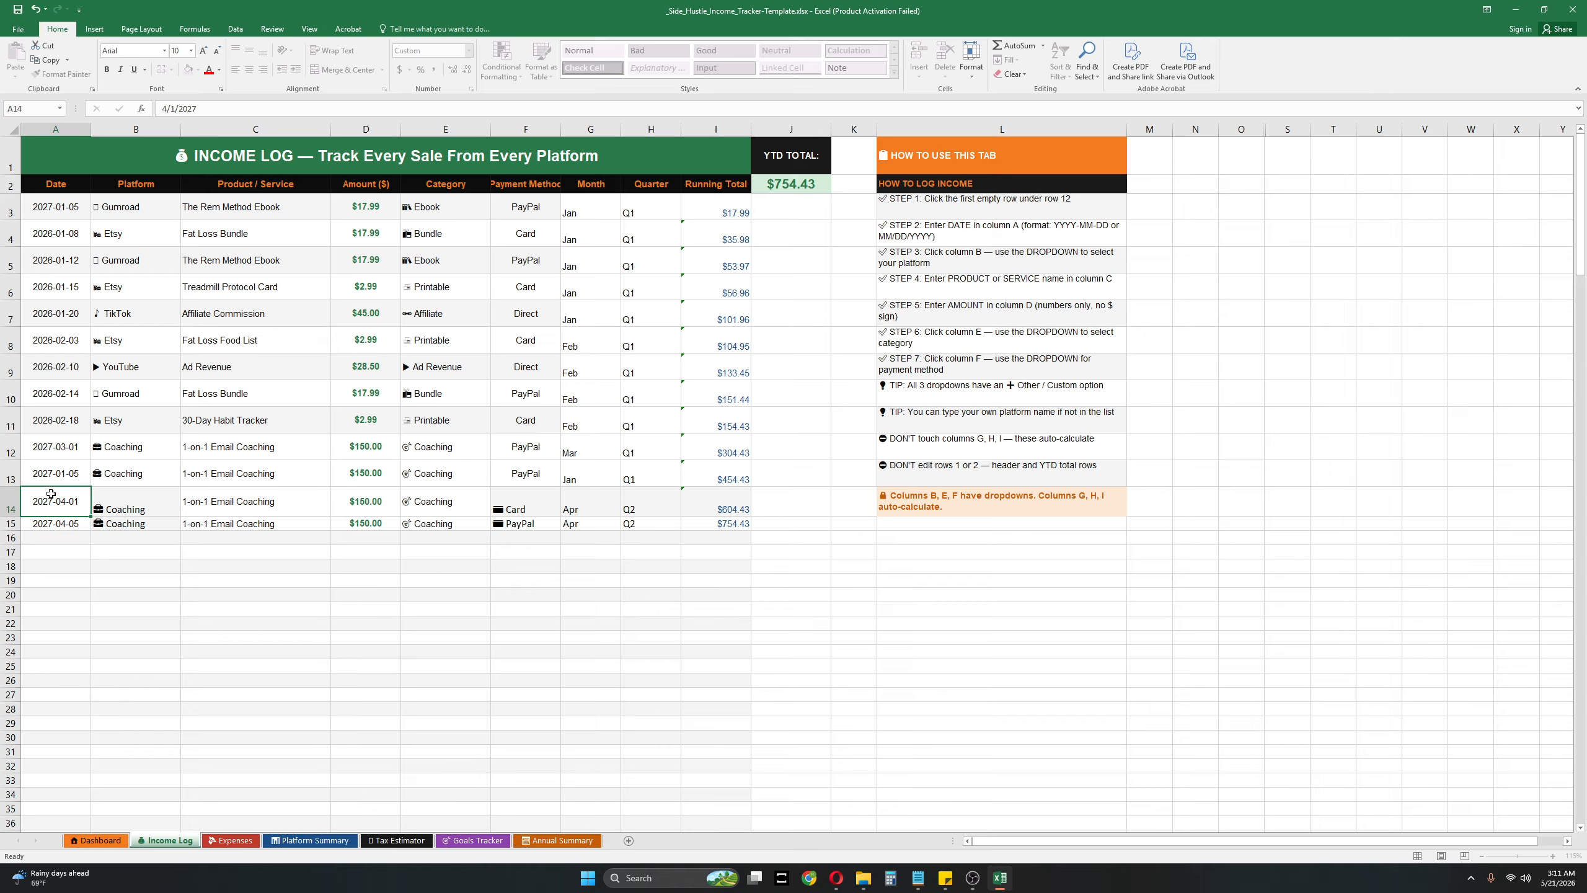
pyautogui.moveTo(44, 501); pyautogui.dragTo(38, 501)
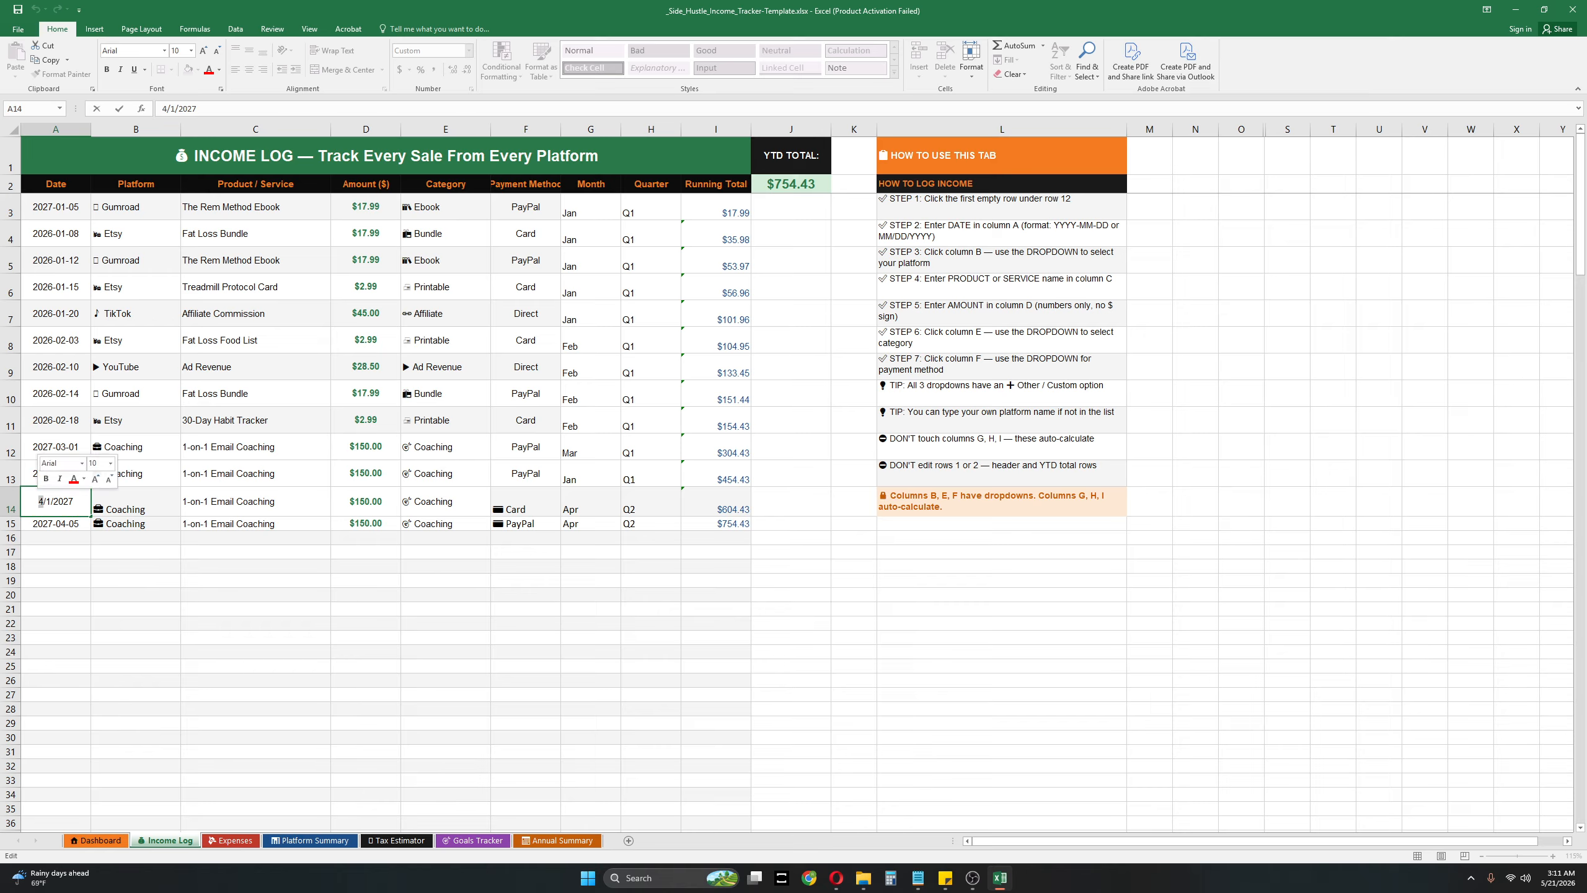
pyautogui.write('1')
# Step: Change the month of the Income Log dates in A15 and A12 to January
pyautogui.doubleClick(52, 522)
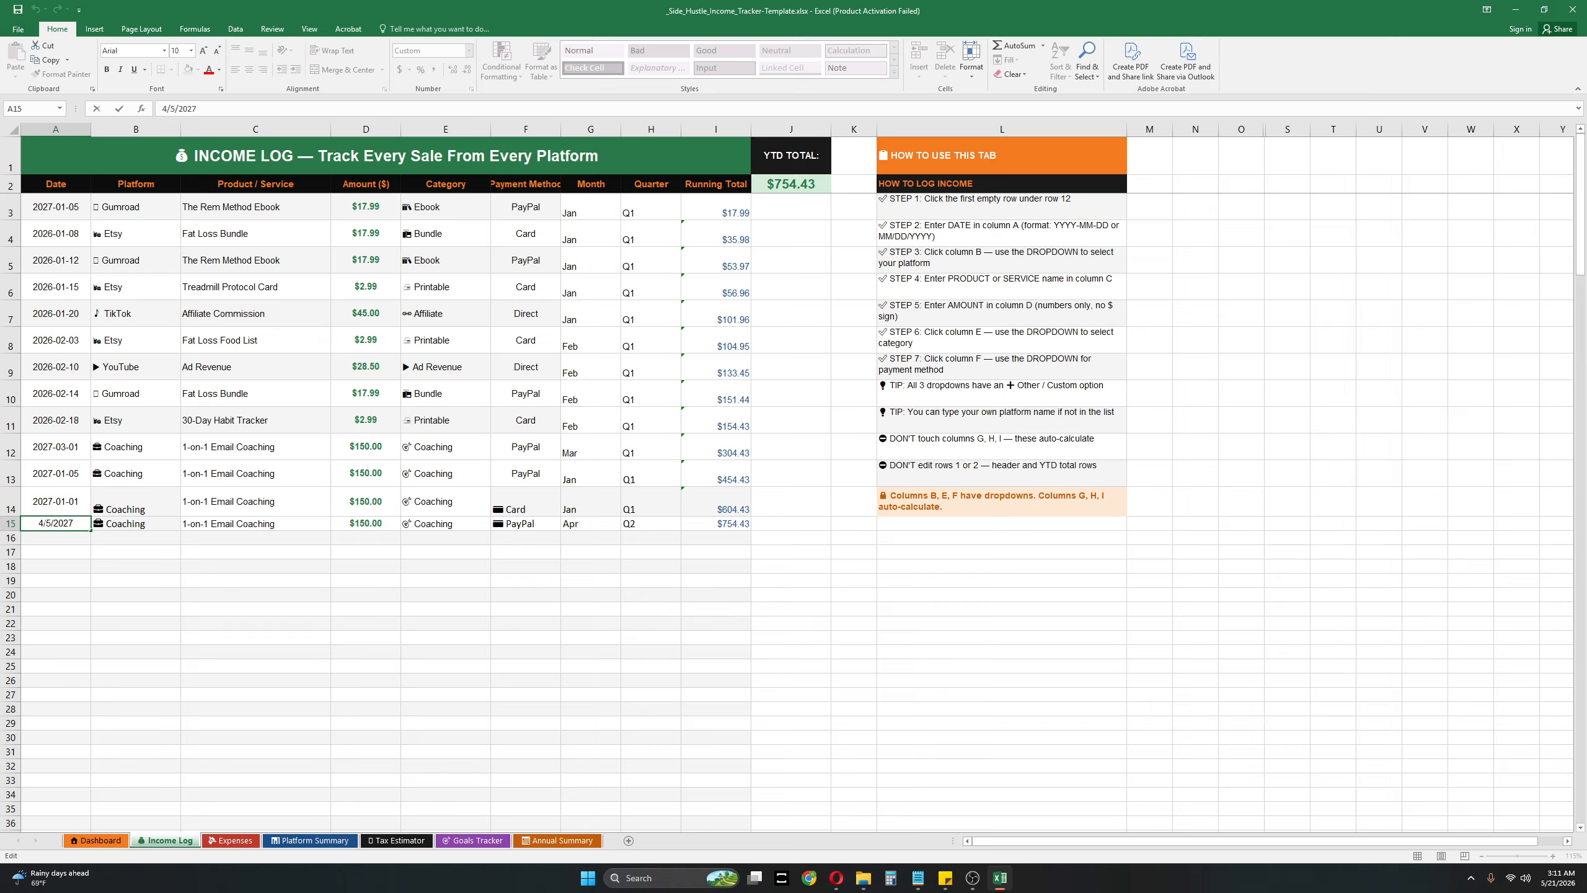
pyautogui.moveTo(44, 523); pyautogui.dragTo(17, 521)
pyautogui.write('1')
pyautogui.click(107, 568)
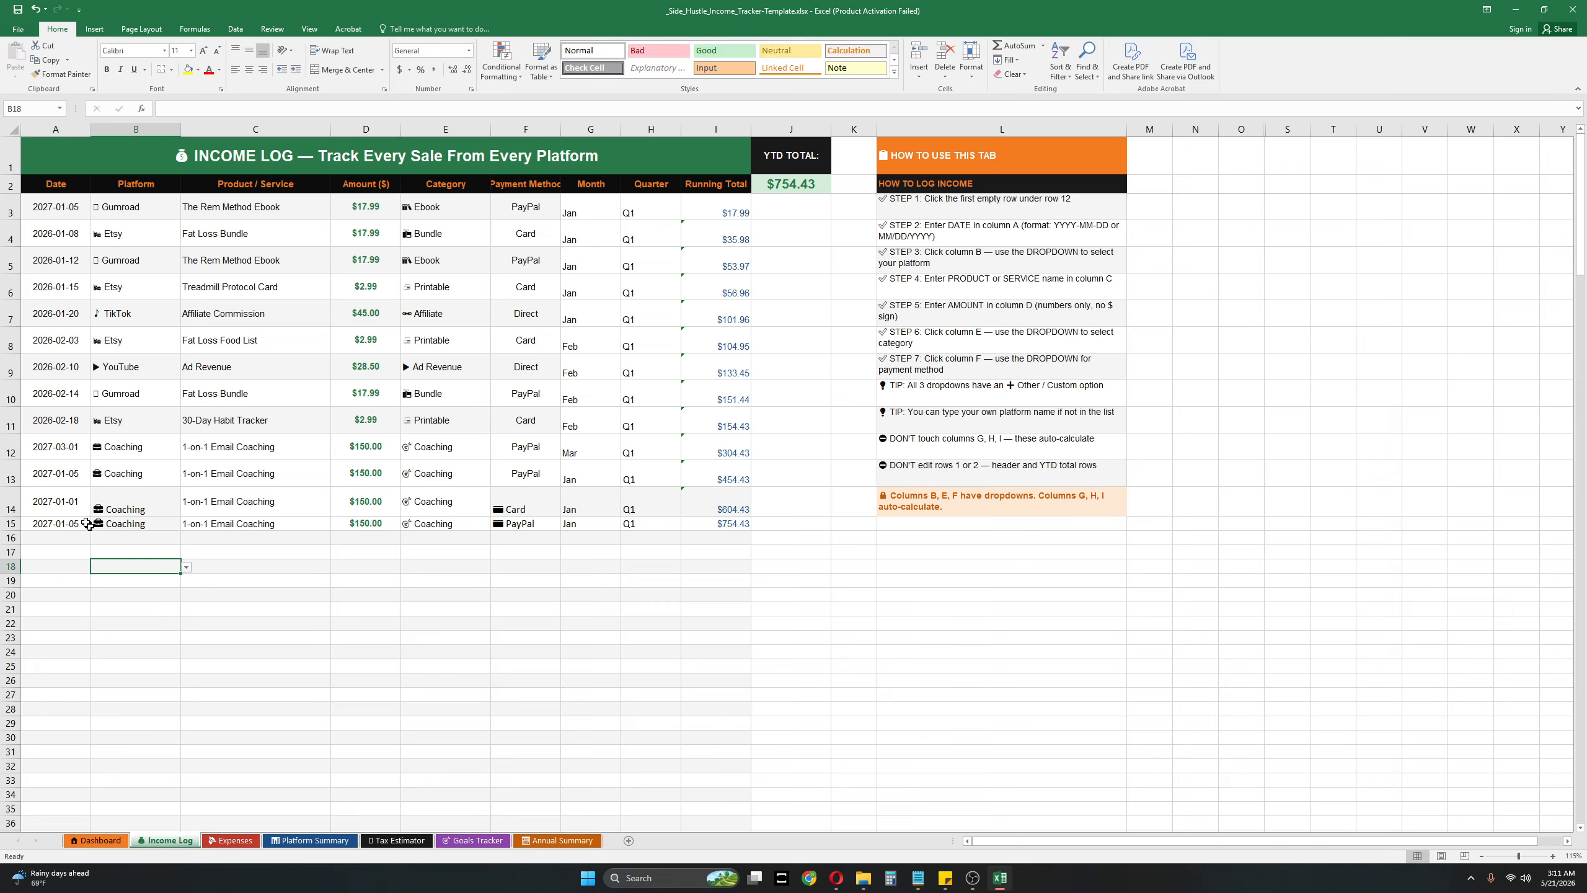
pyautogui.doubleClick(64, 447)
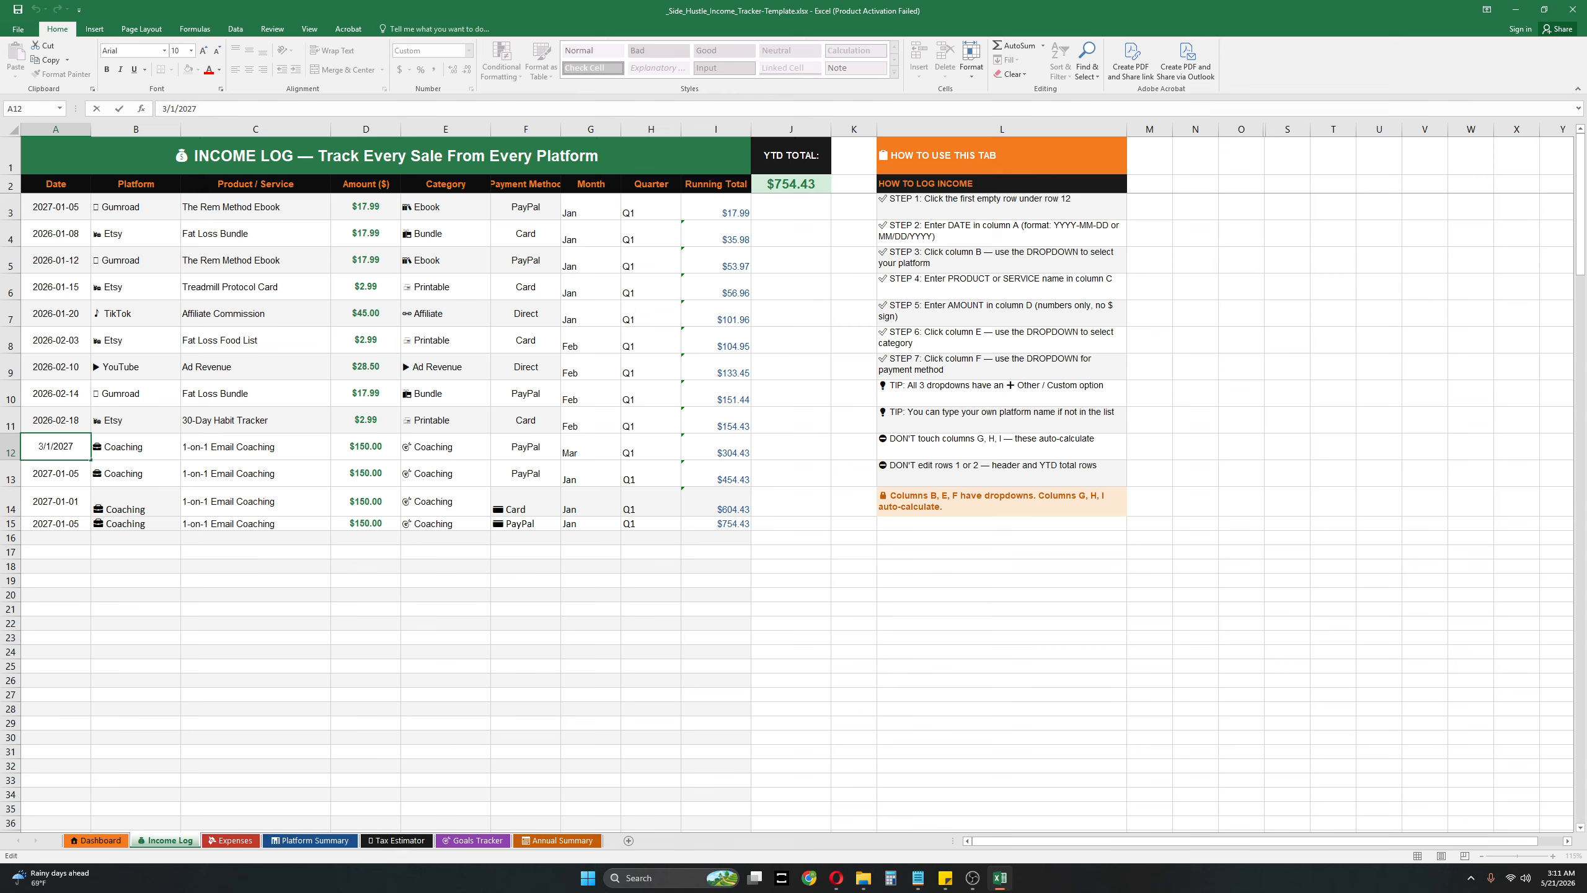
pyautogui.write('1')
pyautogui.click(128, 549)
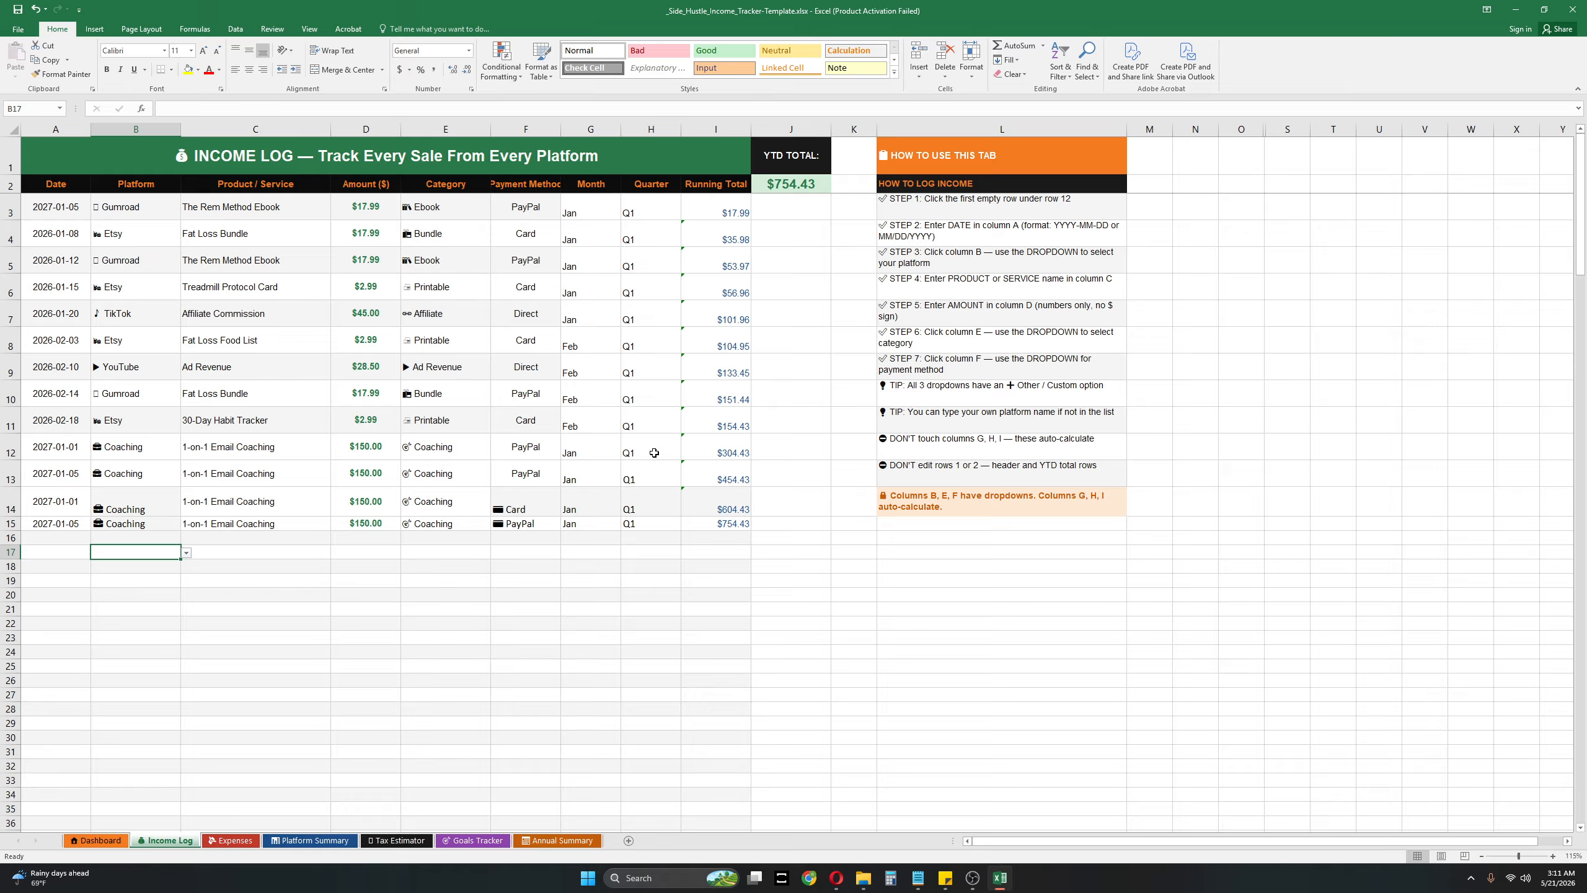
# Step: Inspect the coaching amounts in the Income Log, and January's actual income and status on the Goals Tracker
pyautogui.moveTo(395, 457); pyautogui.dragTo(377, 525)
pyautogui.click(466, 840)
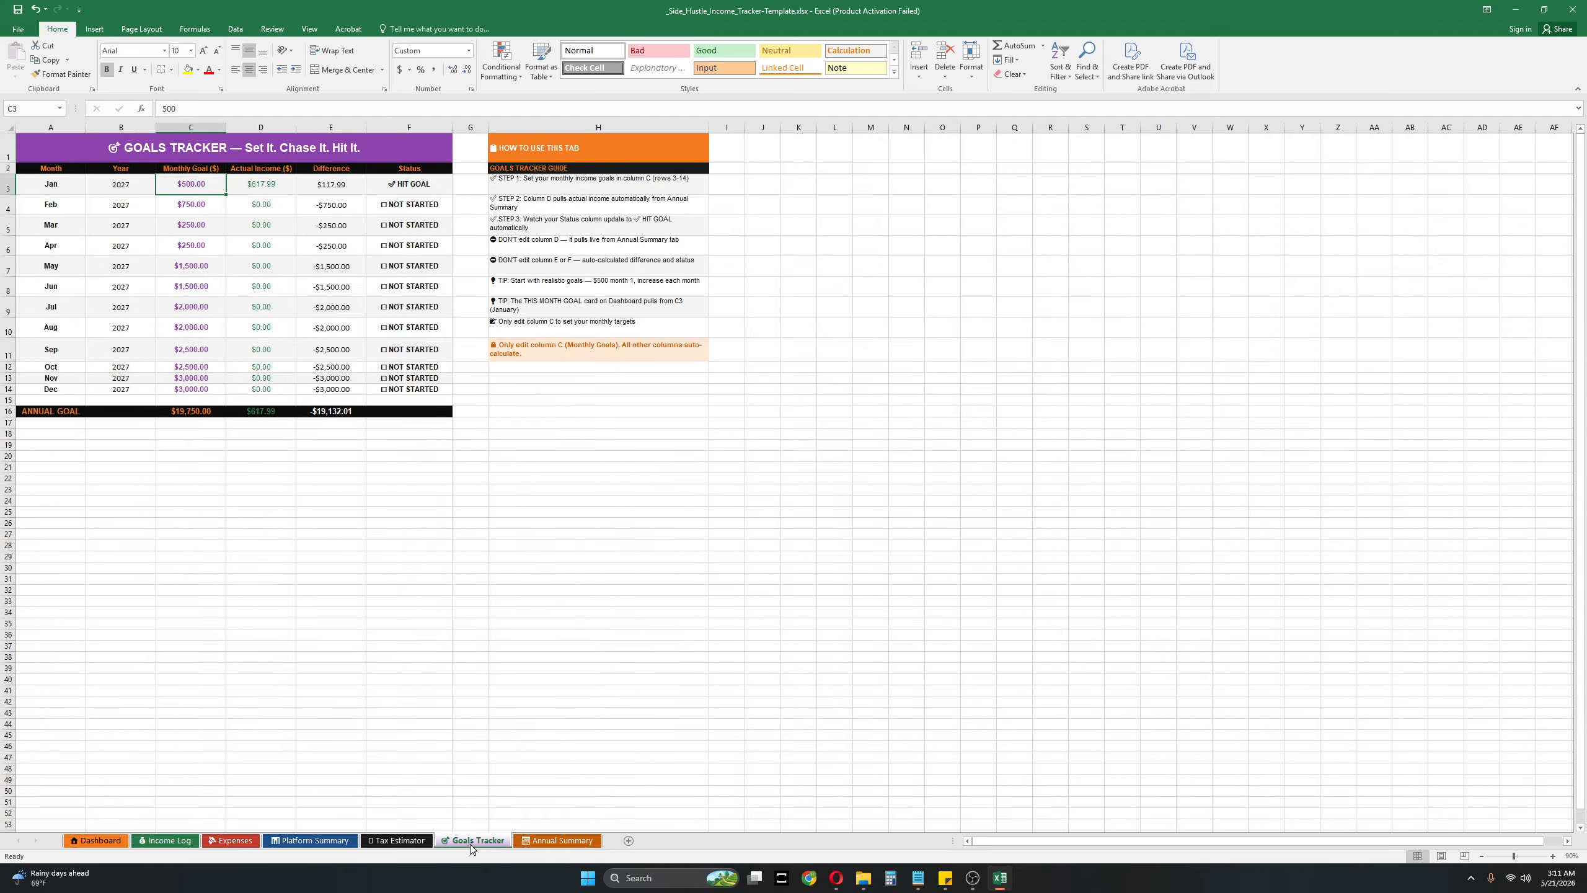
pyautogui.click(455, 589)
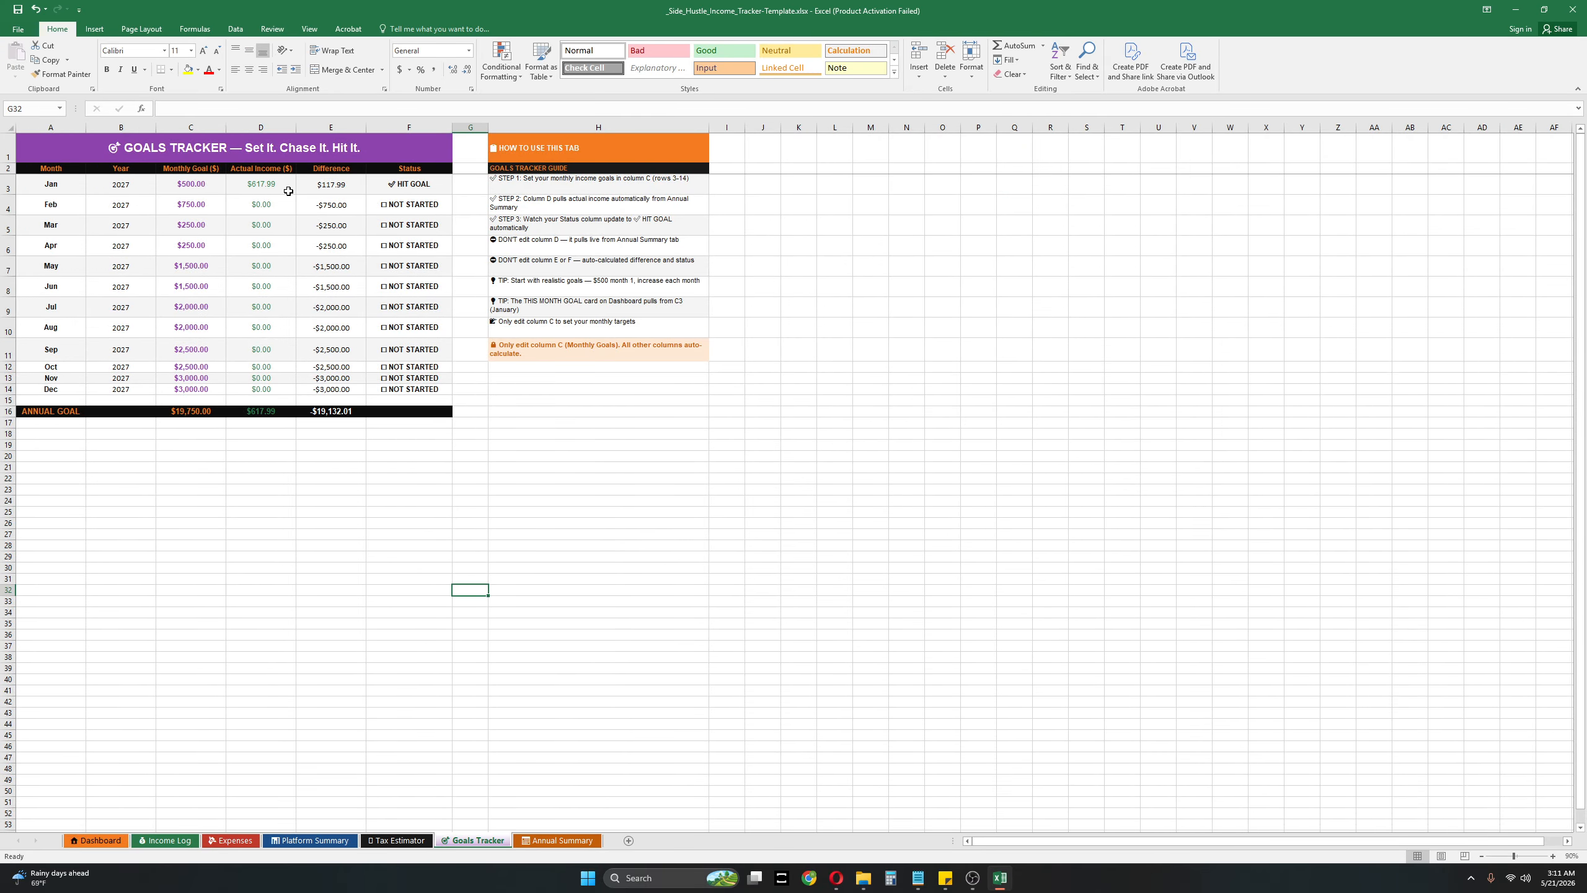
pyautogui.click(262, 185)
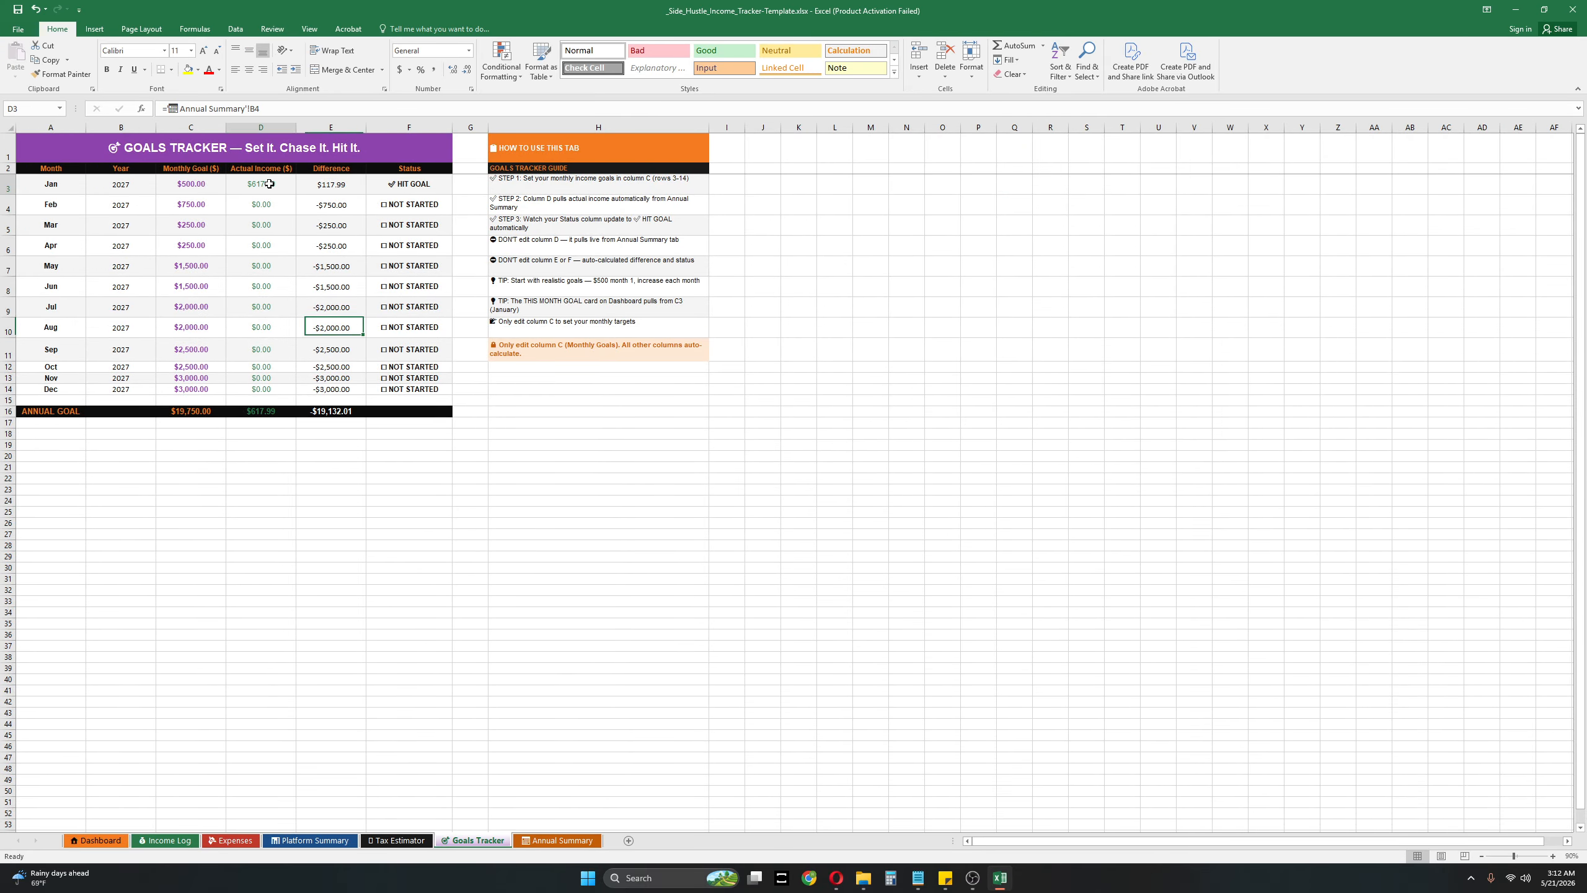
pyautogui.click(388, 188)
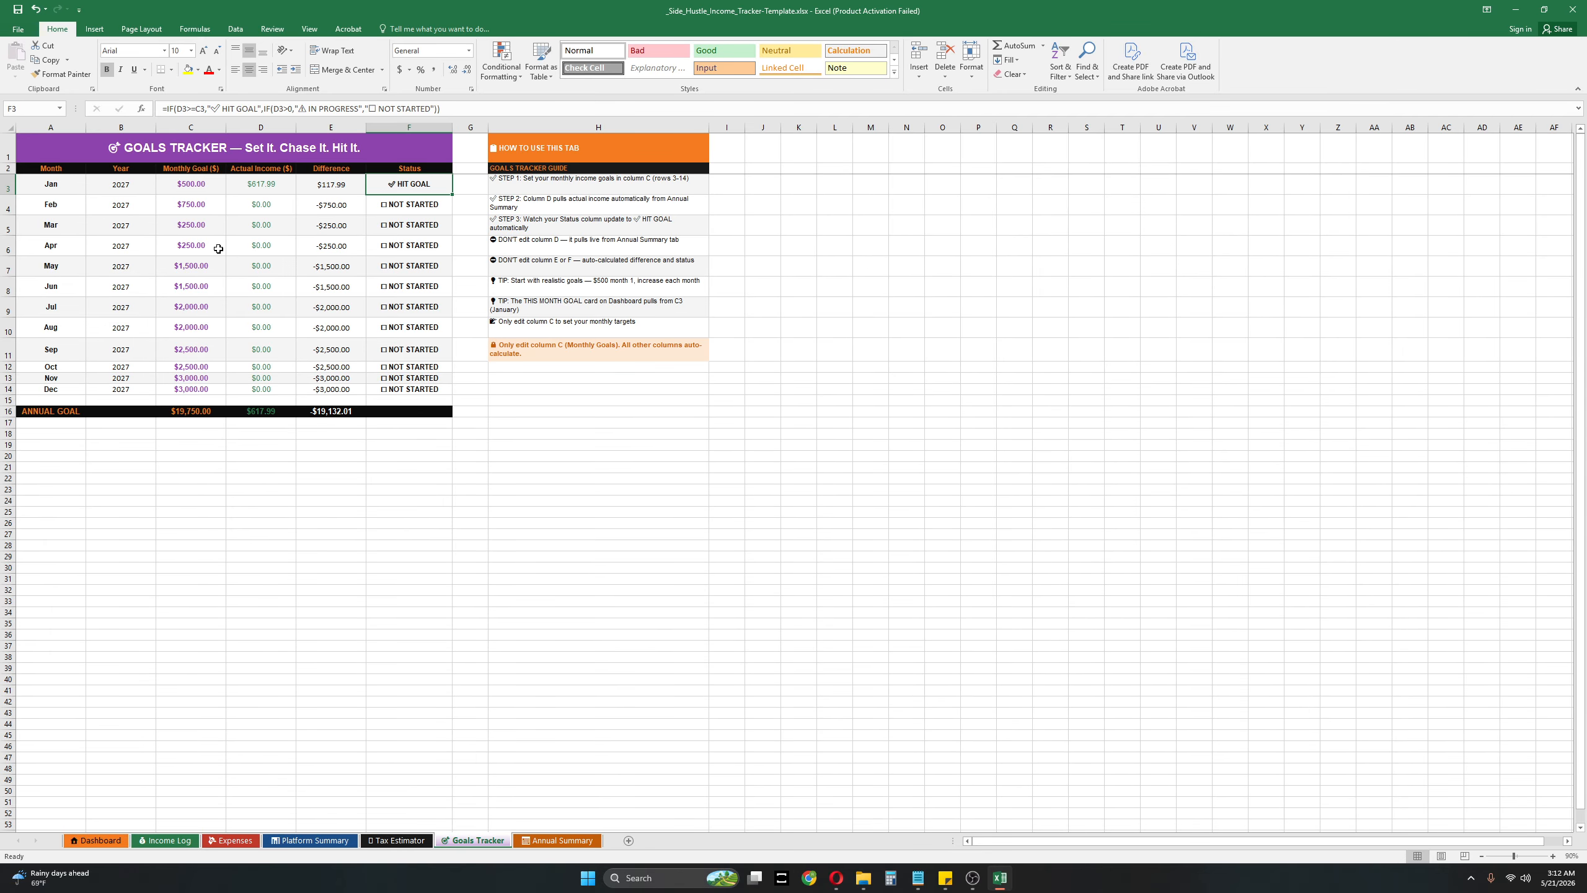
# Step: Set January's monthly goal to 800 on the Goals Tracker
pyautogui.click(181, 181)
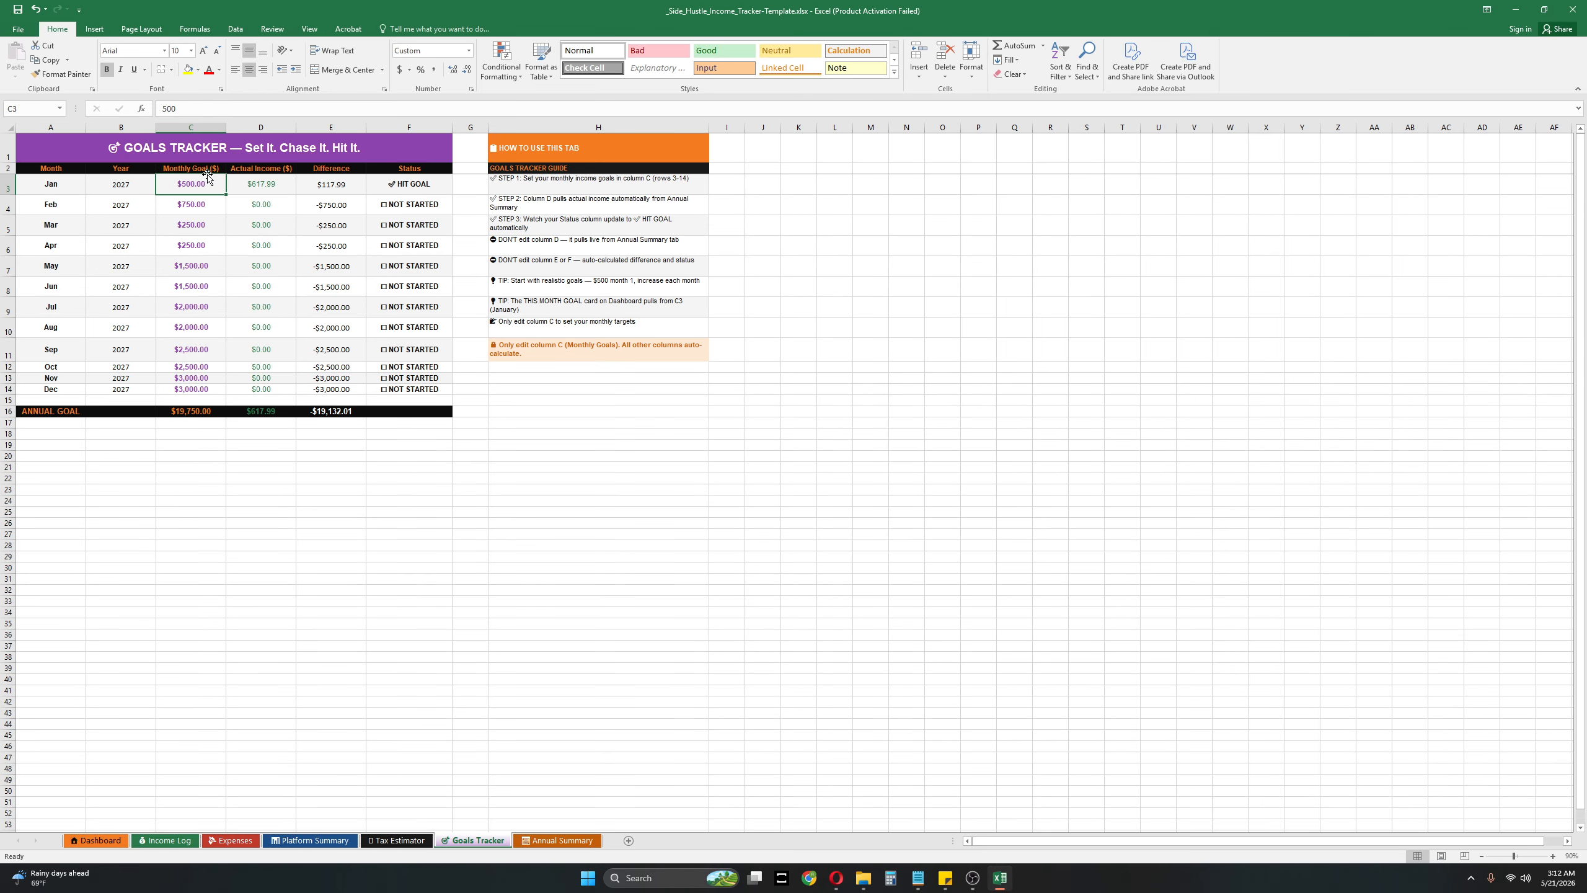
pyautogui.write('800')
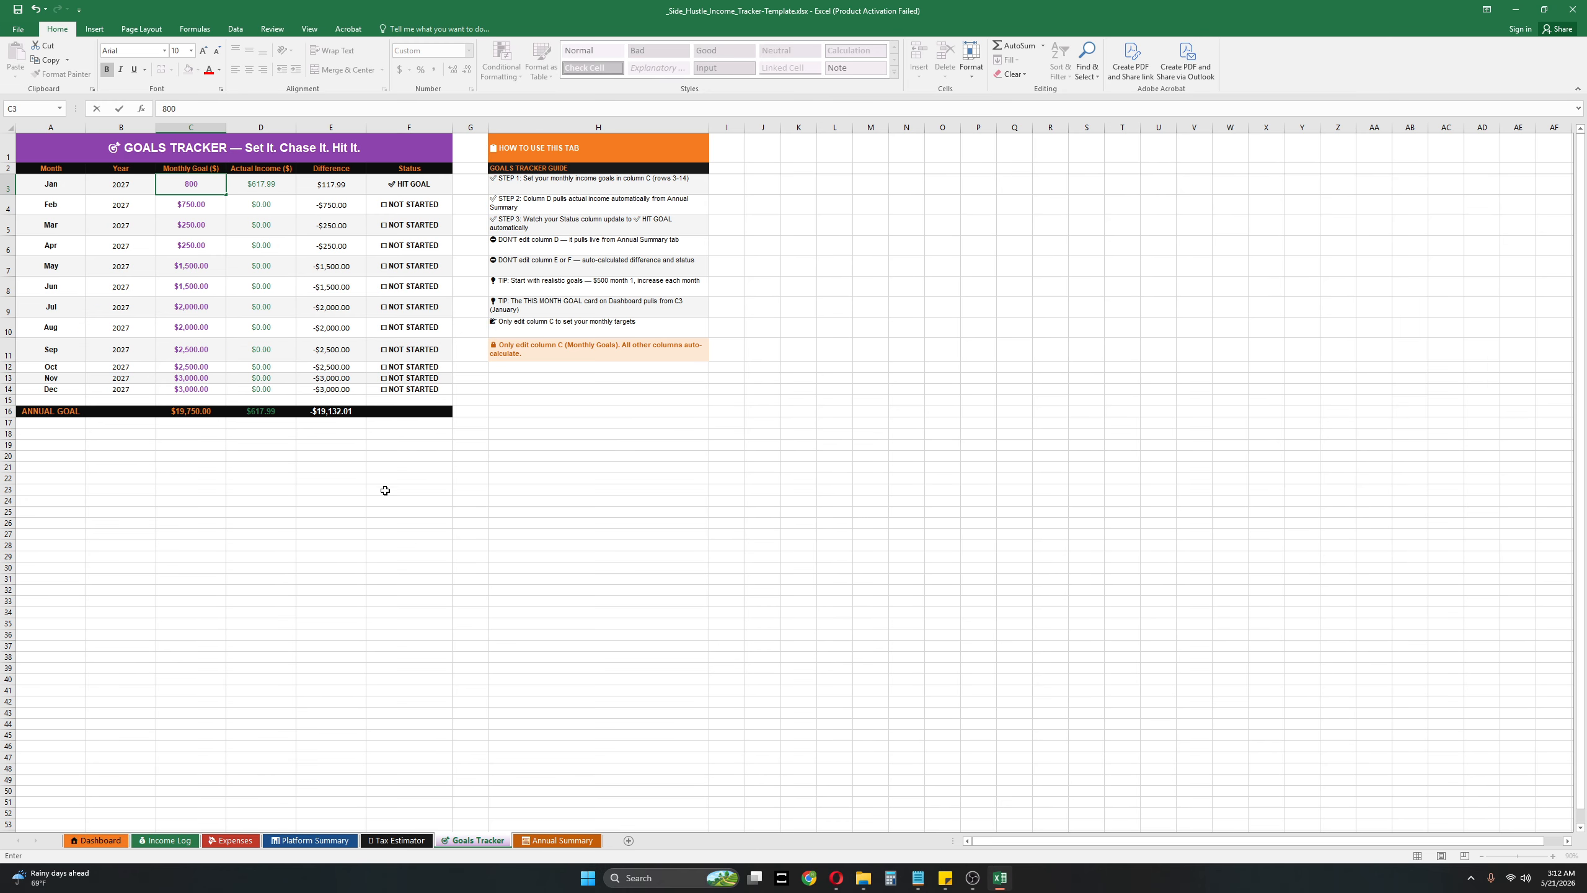
pyautogui.click(430, 532)
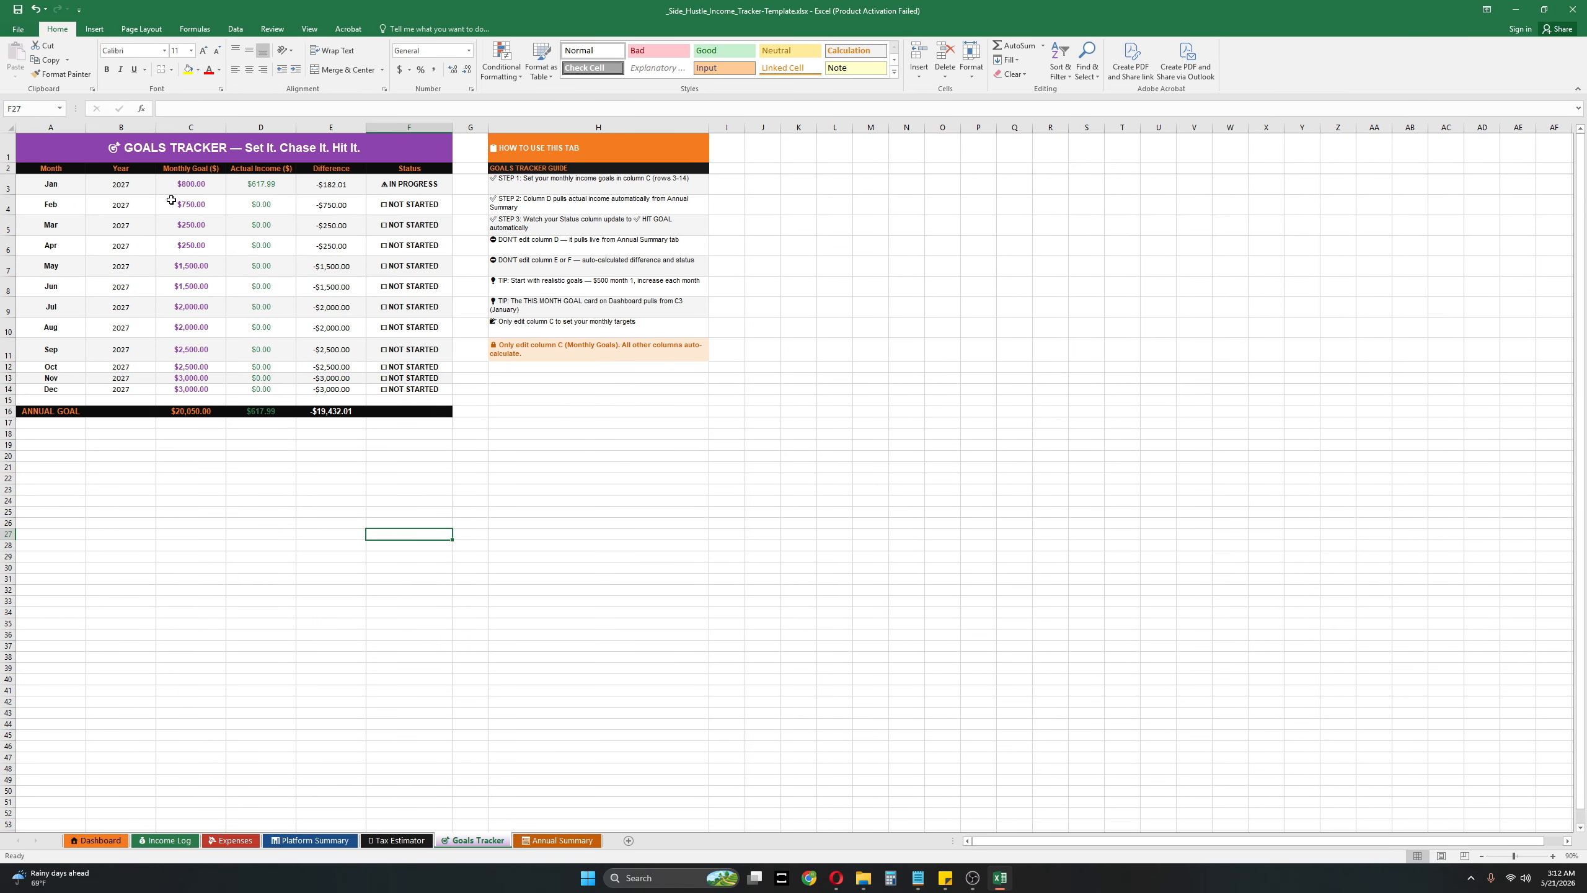
# Step: Set the Dashboard tracking year to 2026 and review the Monthly Snapshot
pyautogui.click(175, 840)
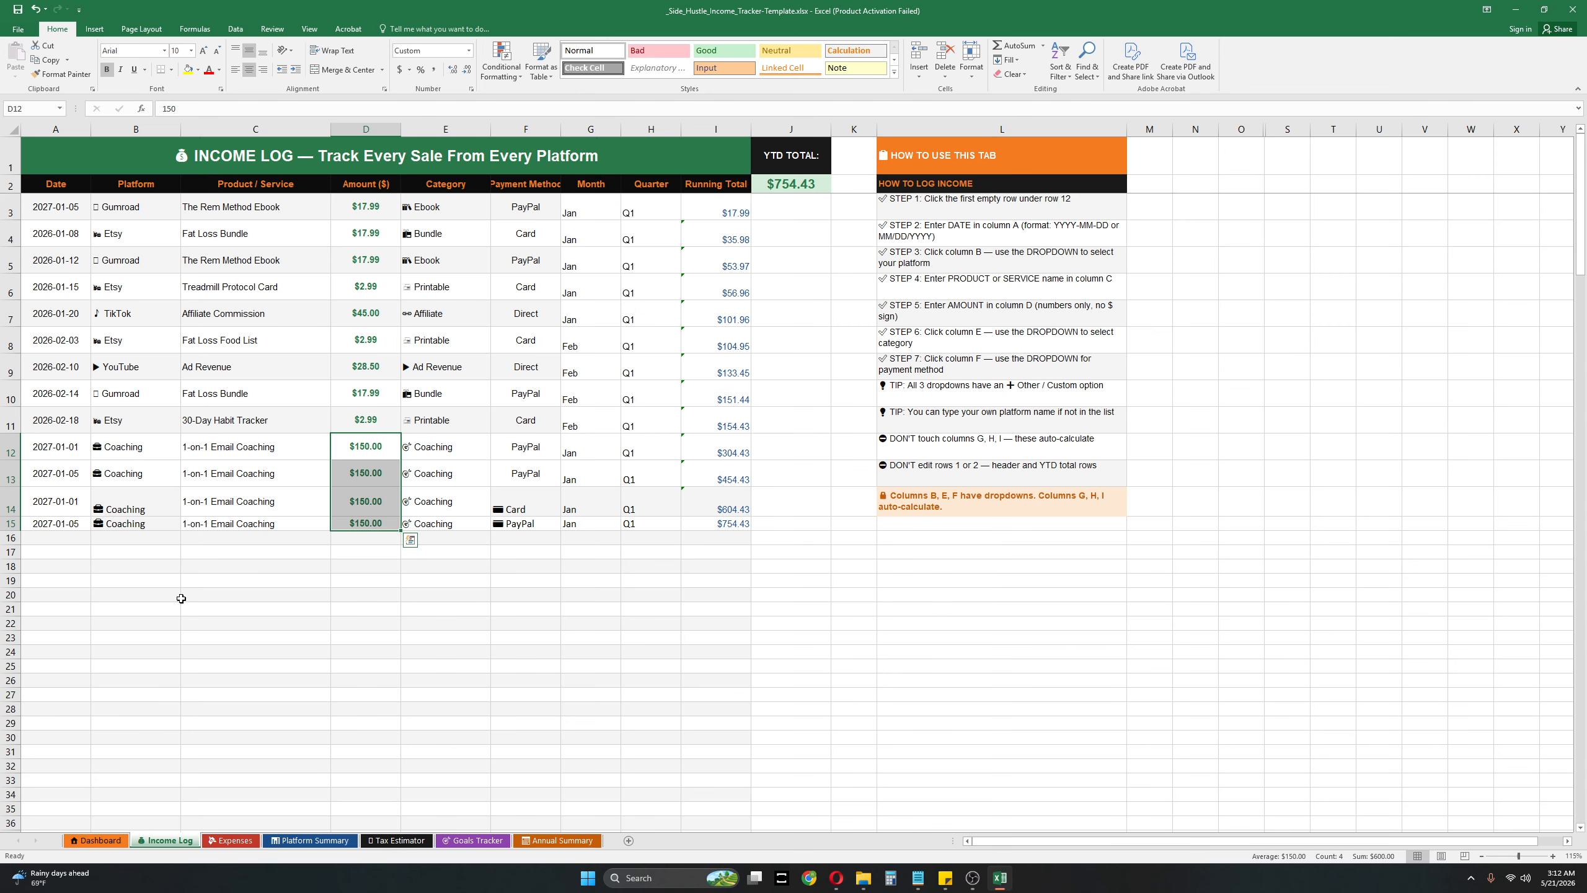
pyautogui.click(351, 540)
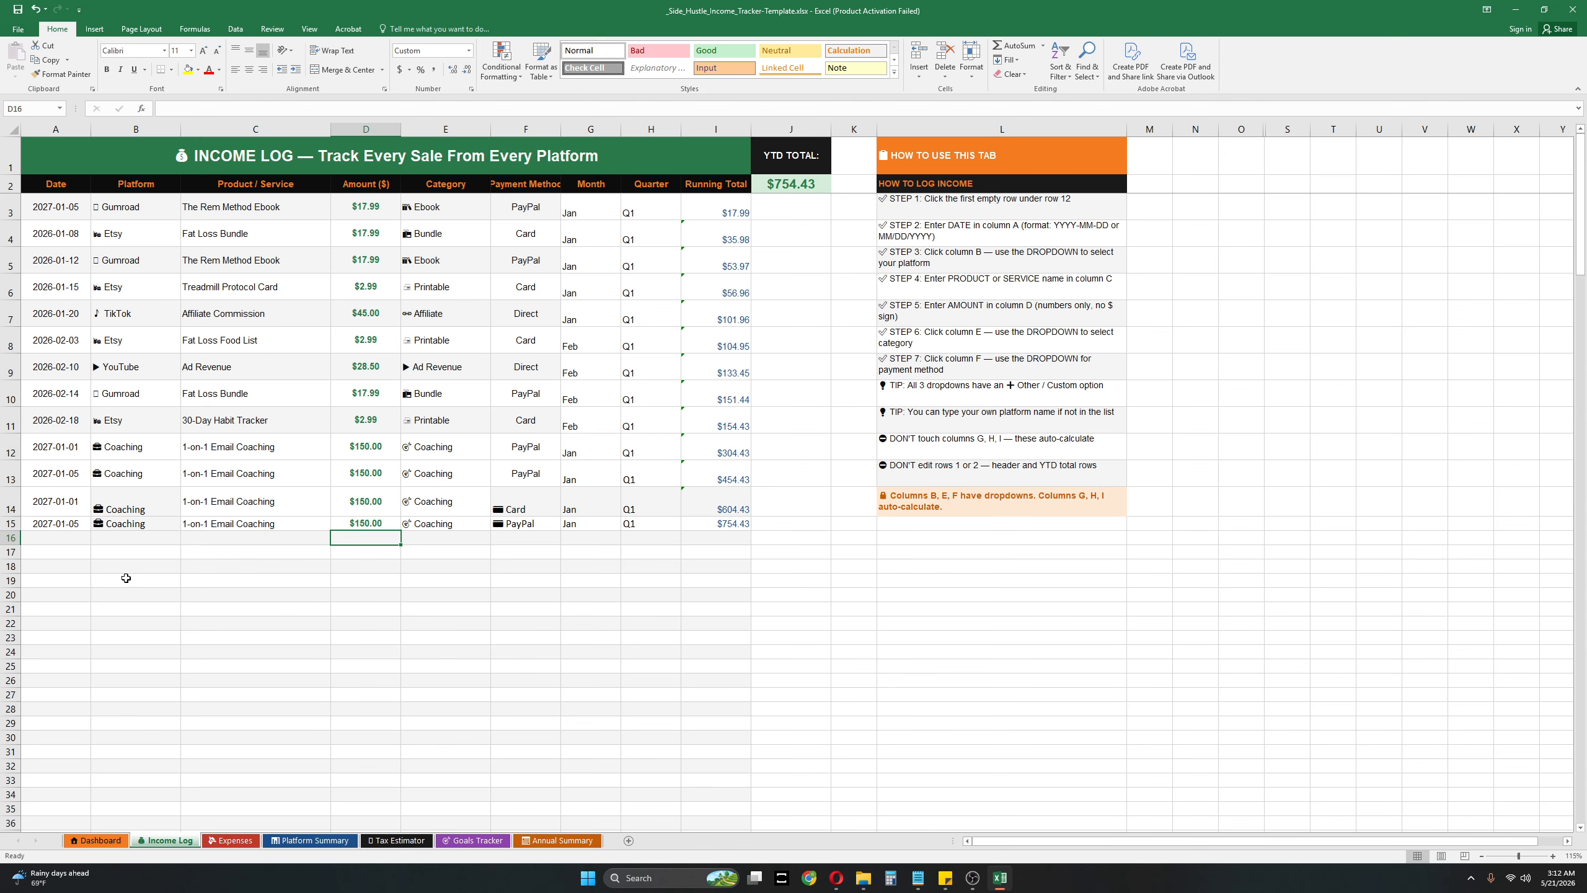
pyautogui.click(98, 840)
pyautogui.doubleClick(579, 241)
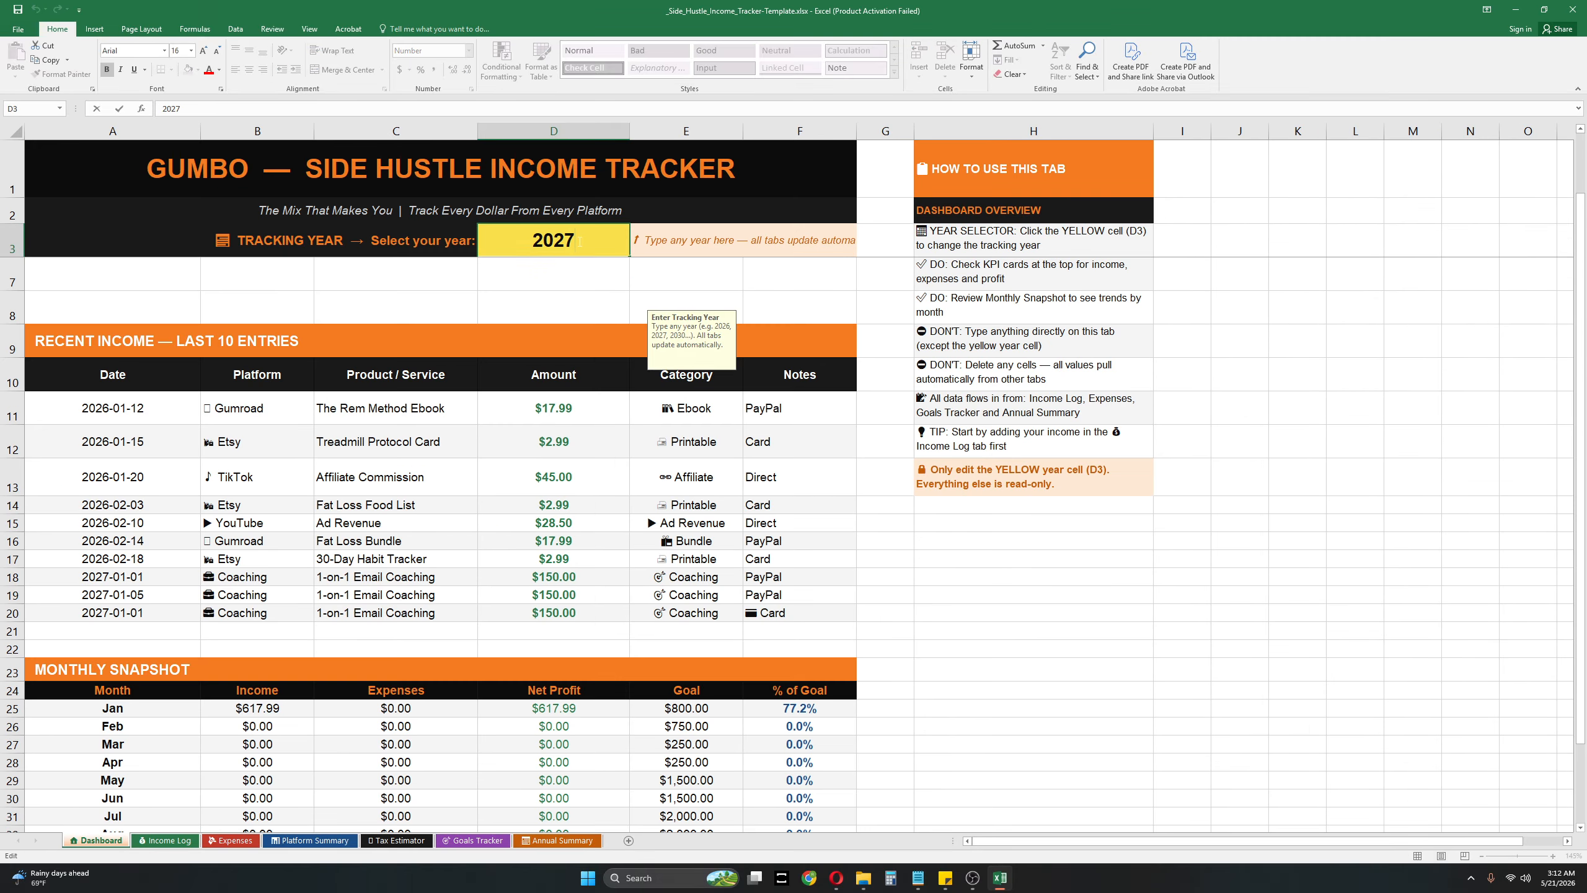
pyautogui.press('BackSpace')
pyautogui.write('6')
pyautogui.press('Return')
pyautogui.click(884, 695)
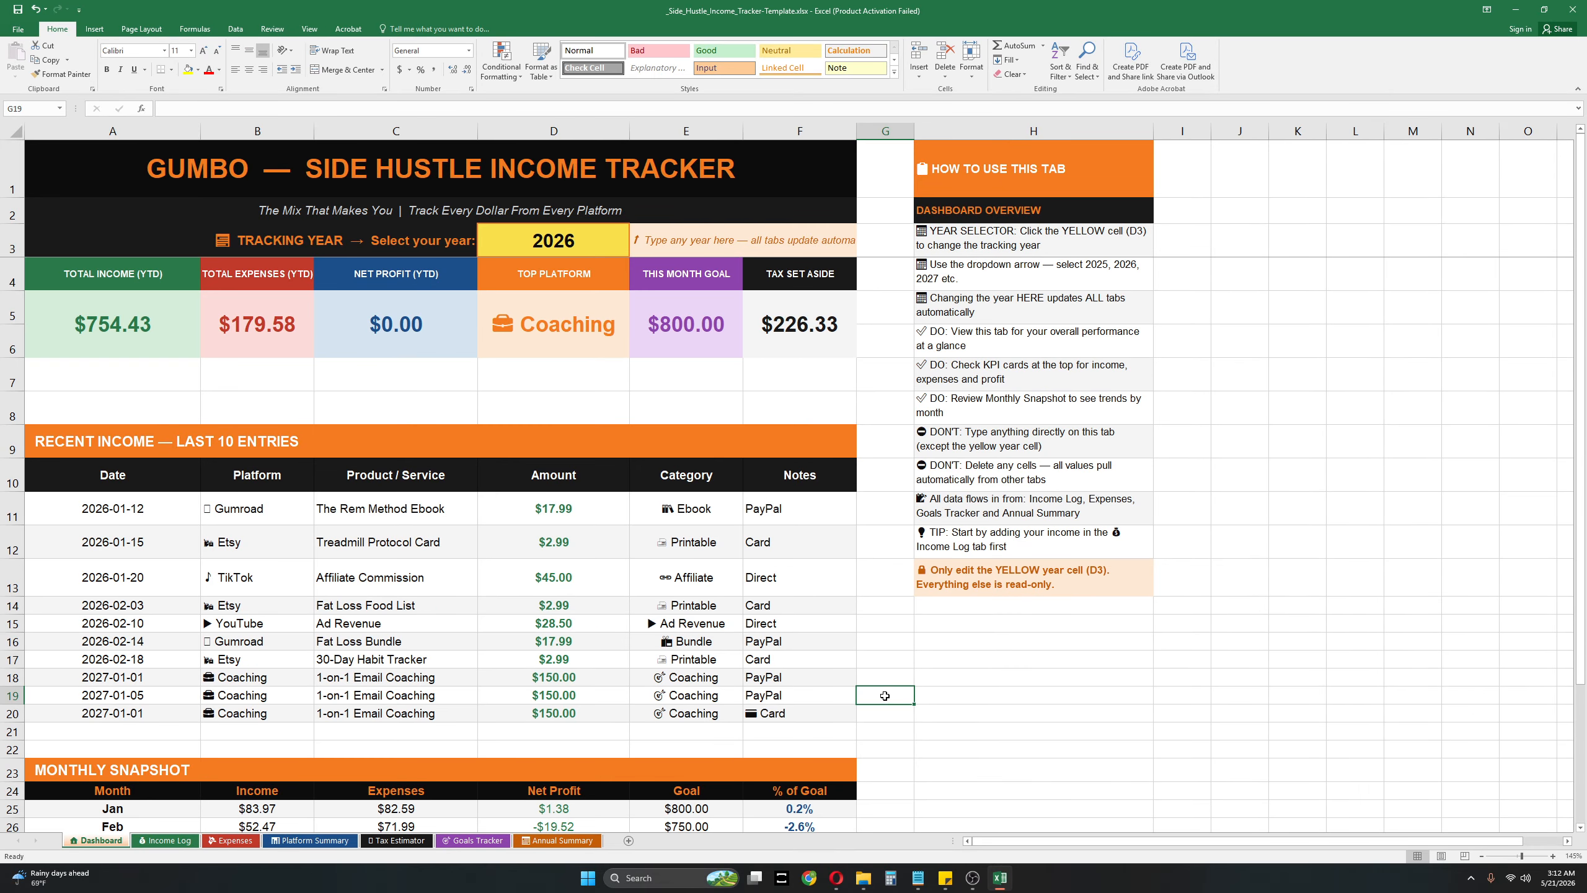
pyautogui.scroll(-5, 884, 691)
pyautogui.scroll(1, 880, 690)
pyautogui.click(919, 631)
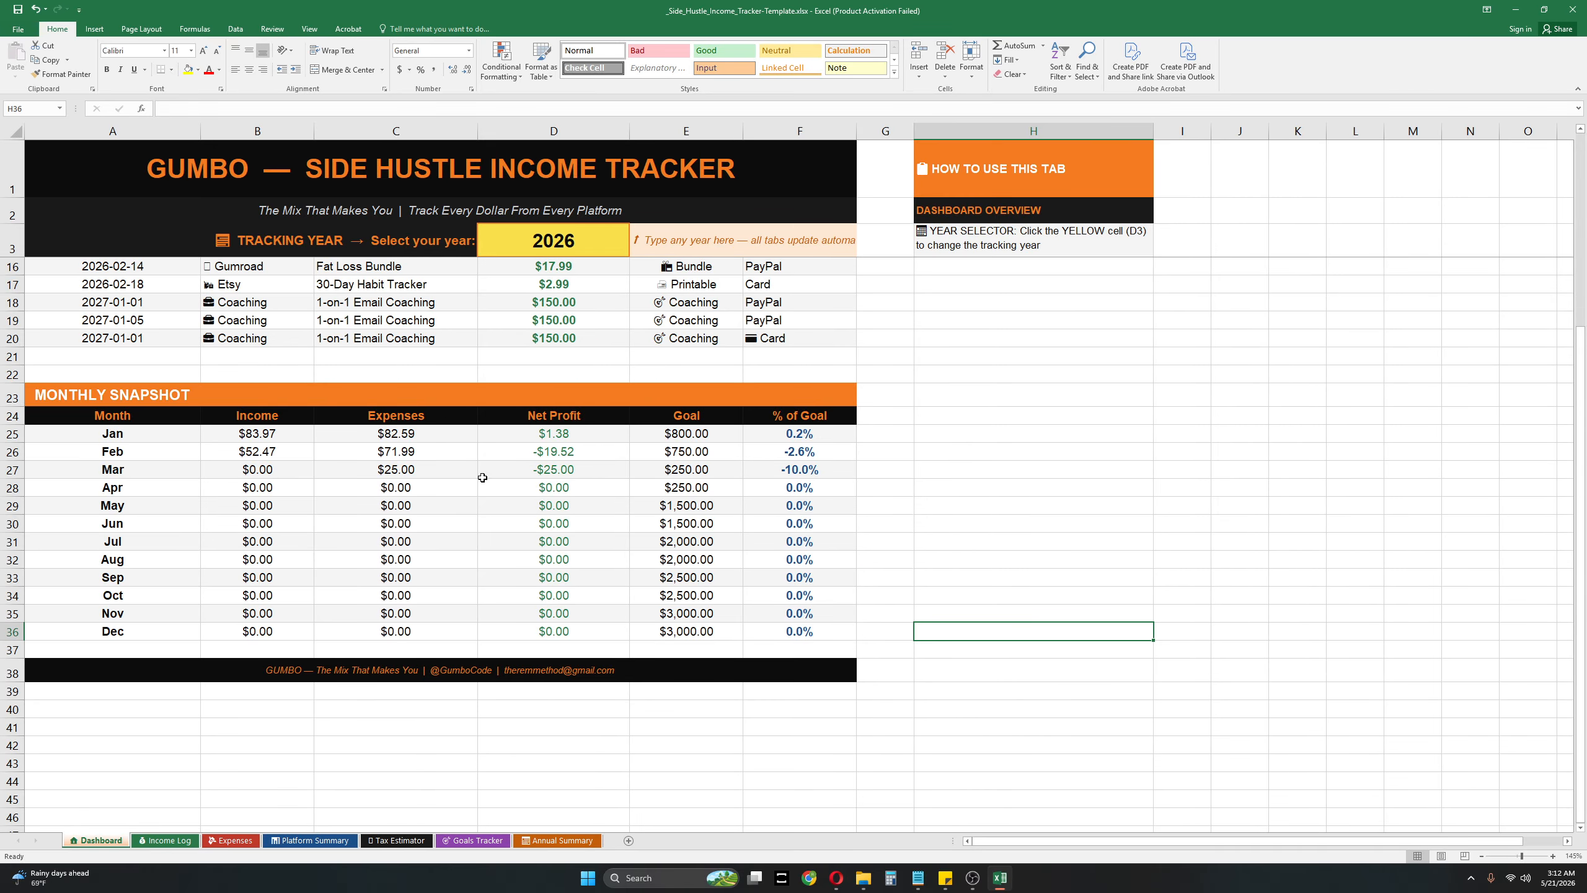
# Step: Change the date of the first coaching entry, A12 in the Income Log, to 5/1/2026
pyautogui.click(161, 841)
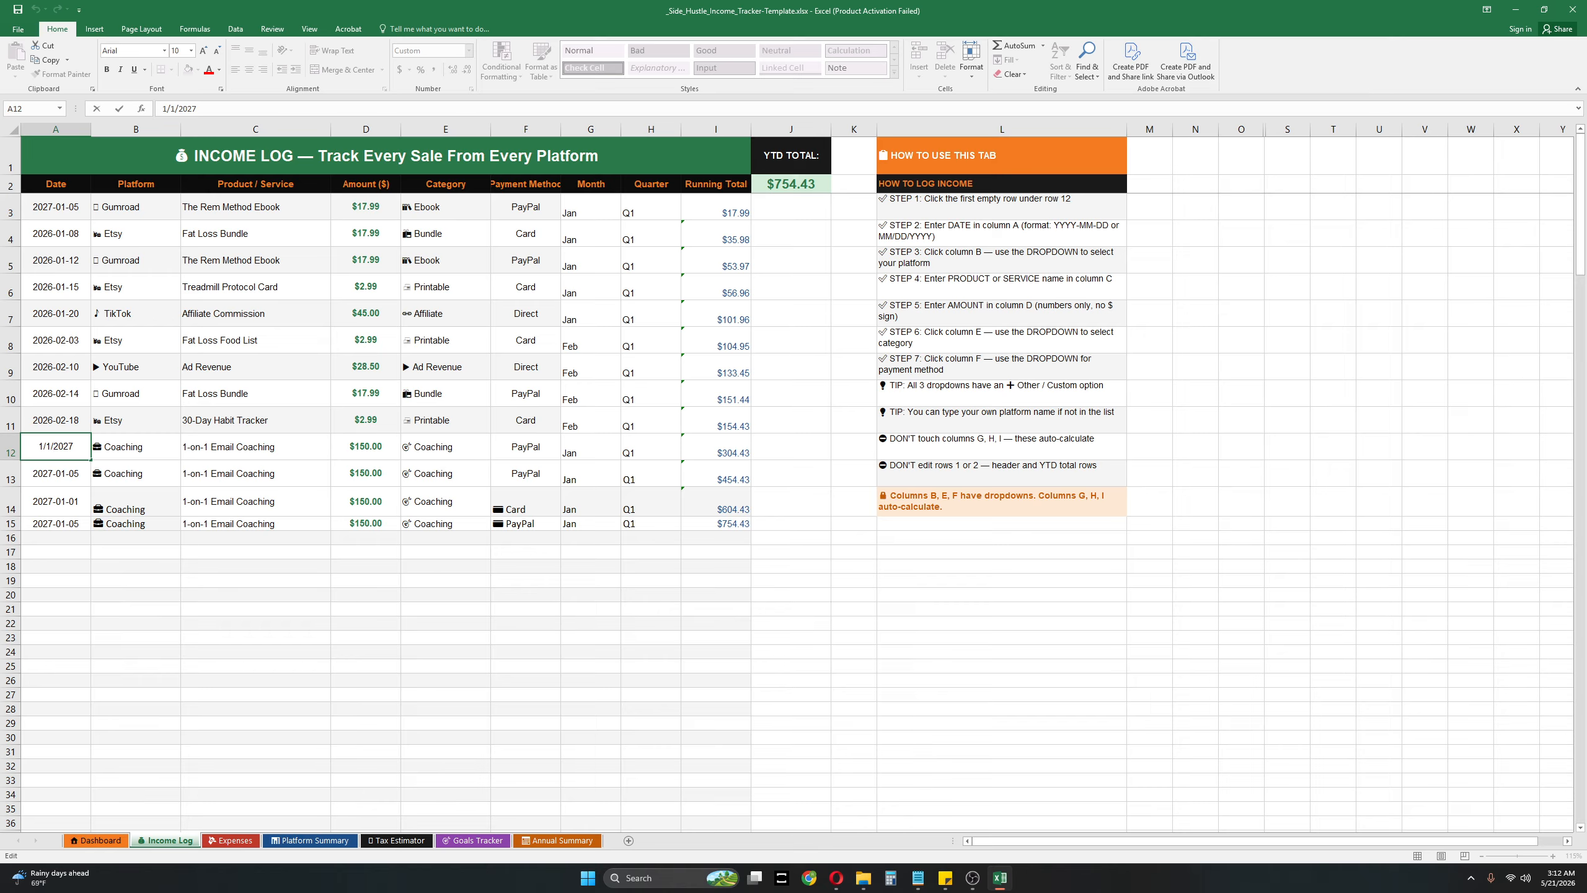
pyautogui.press('BackSpace')
pyautogui.write('6')
pyautogui.moveTo(44, 447); pyautogui.dragTo(14, 450)
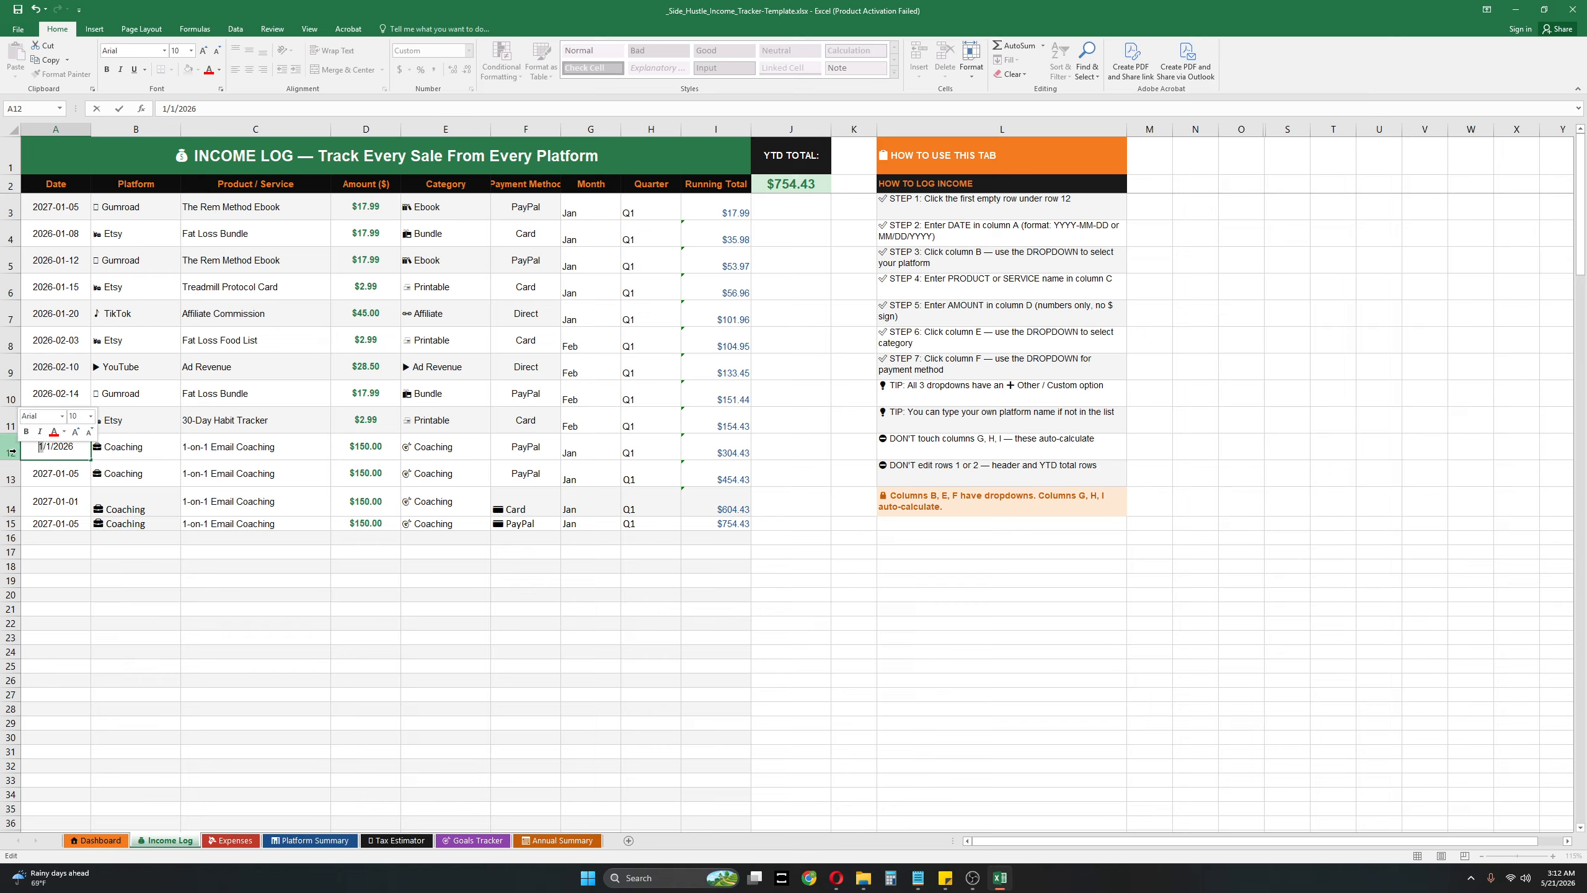
pyautogui.write('5')
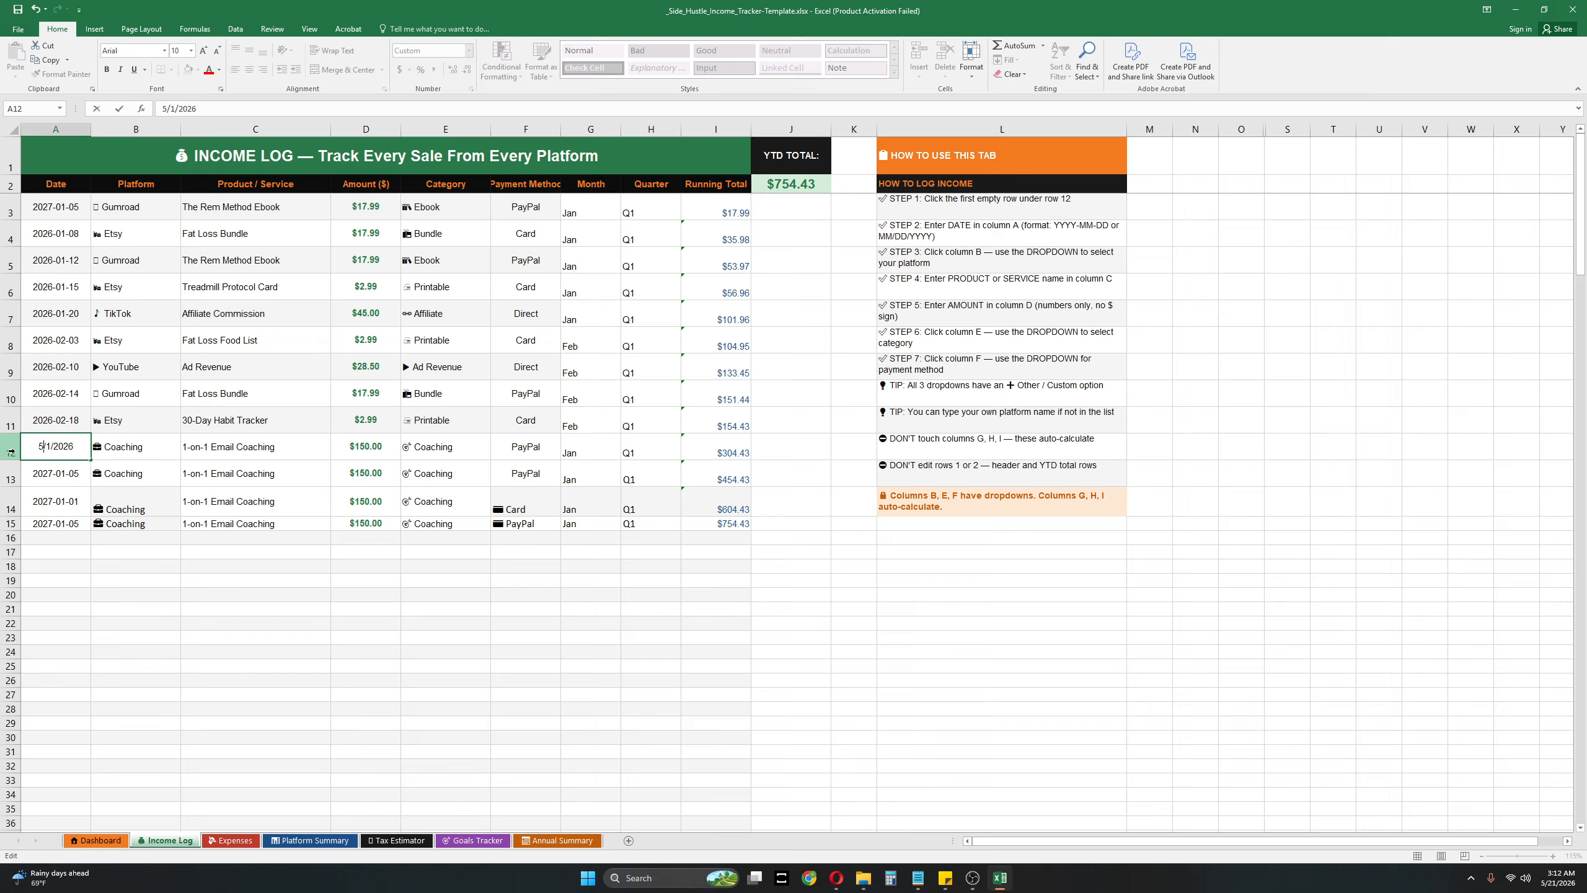
pyautogui.press('Return')
# Step: Change the Income Log date in A13 to 5/5/2026
pyautogui.doubleClick(59, 472)
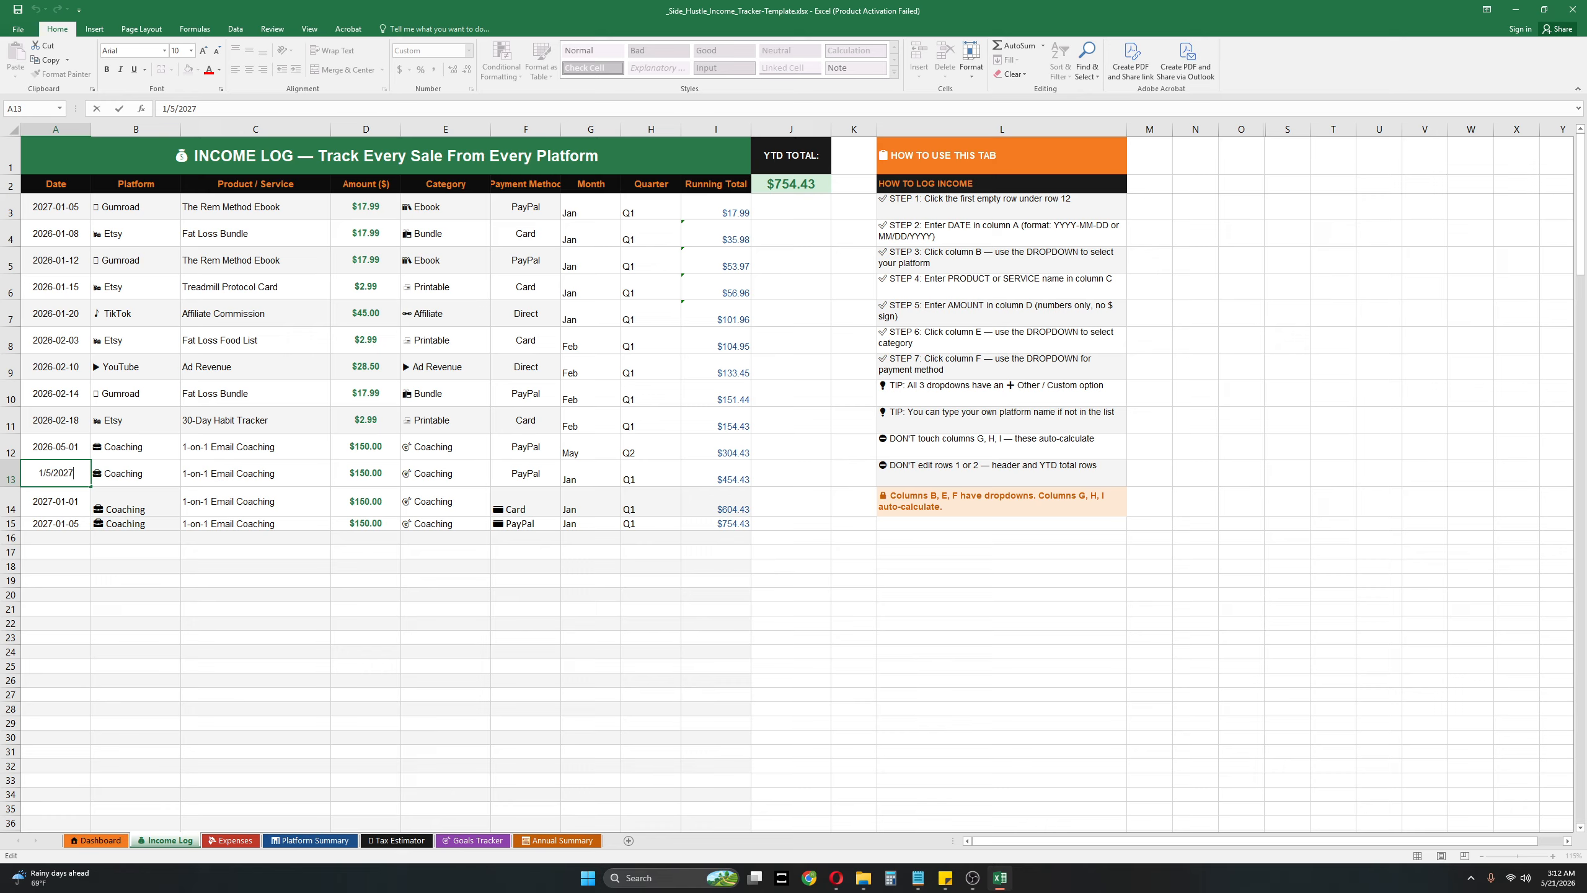
pyautogui.press('BackSpace')
pyautogui.write('6')
pyautogui.press('BackSpace')
pyautogui.write('5')
# Step: Change the Income Log date in A14 to 5/1/2026
pyautogui.doubleClick(73, 502)
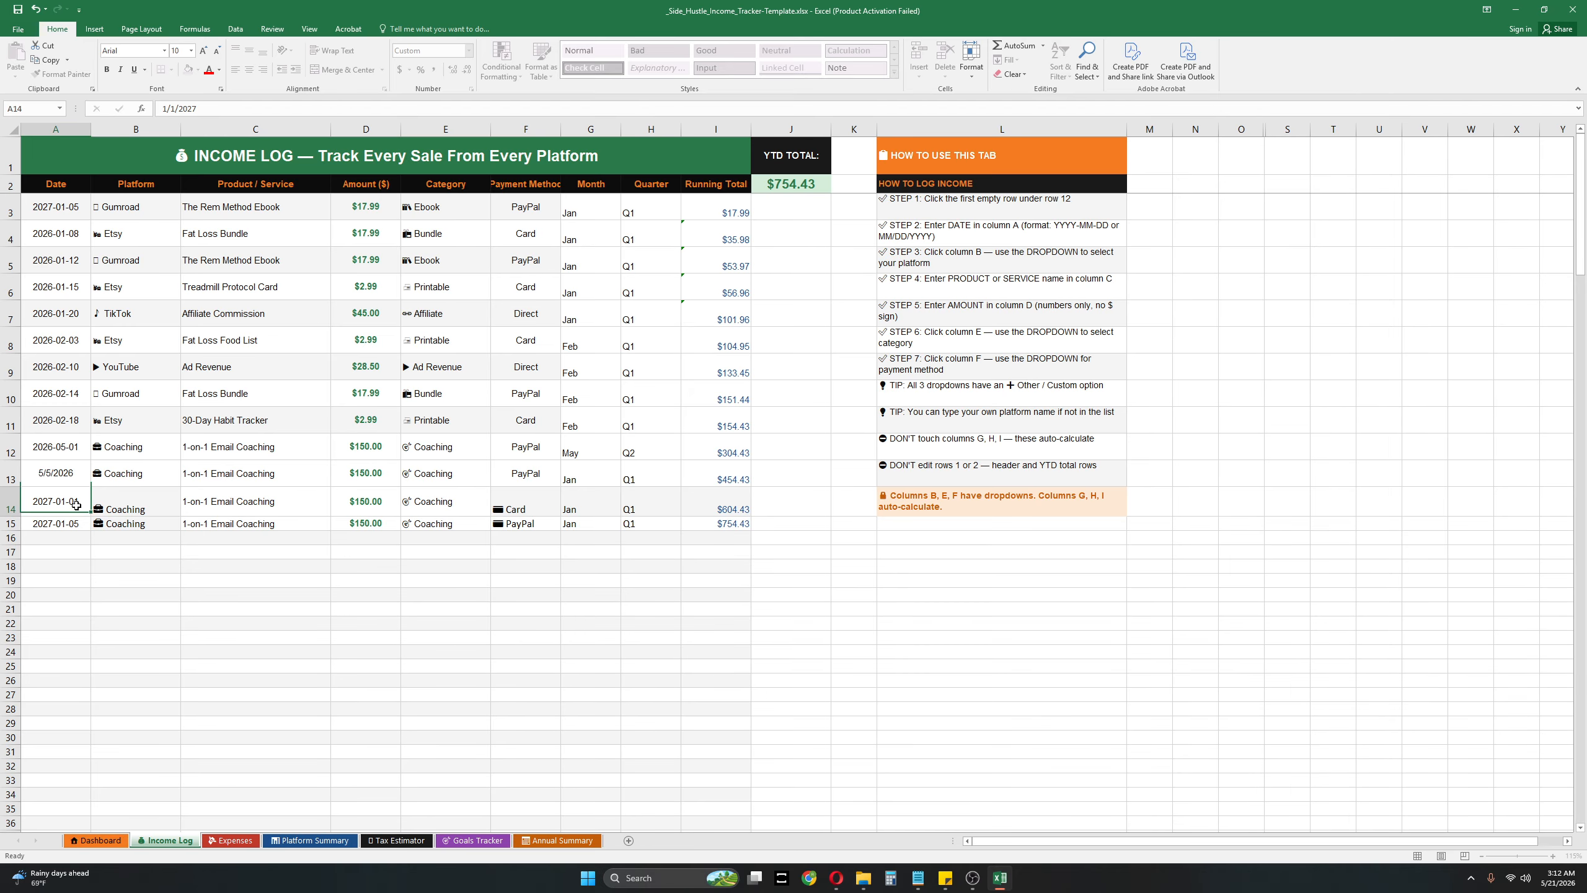
pyautogui.press('BackSpace')
pyautogui.write('6')
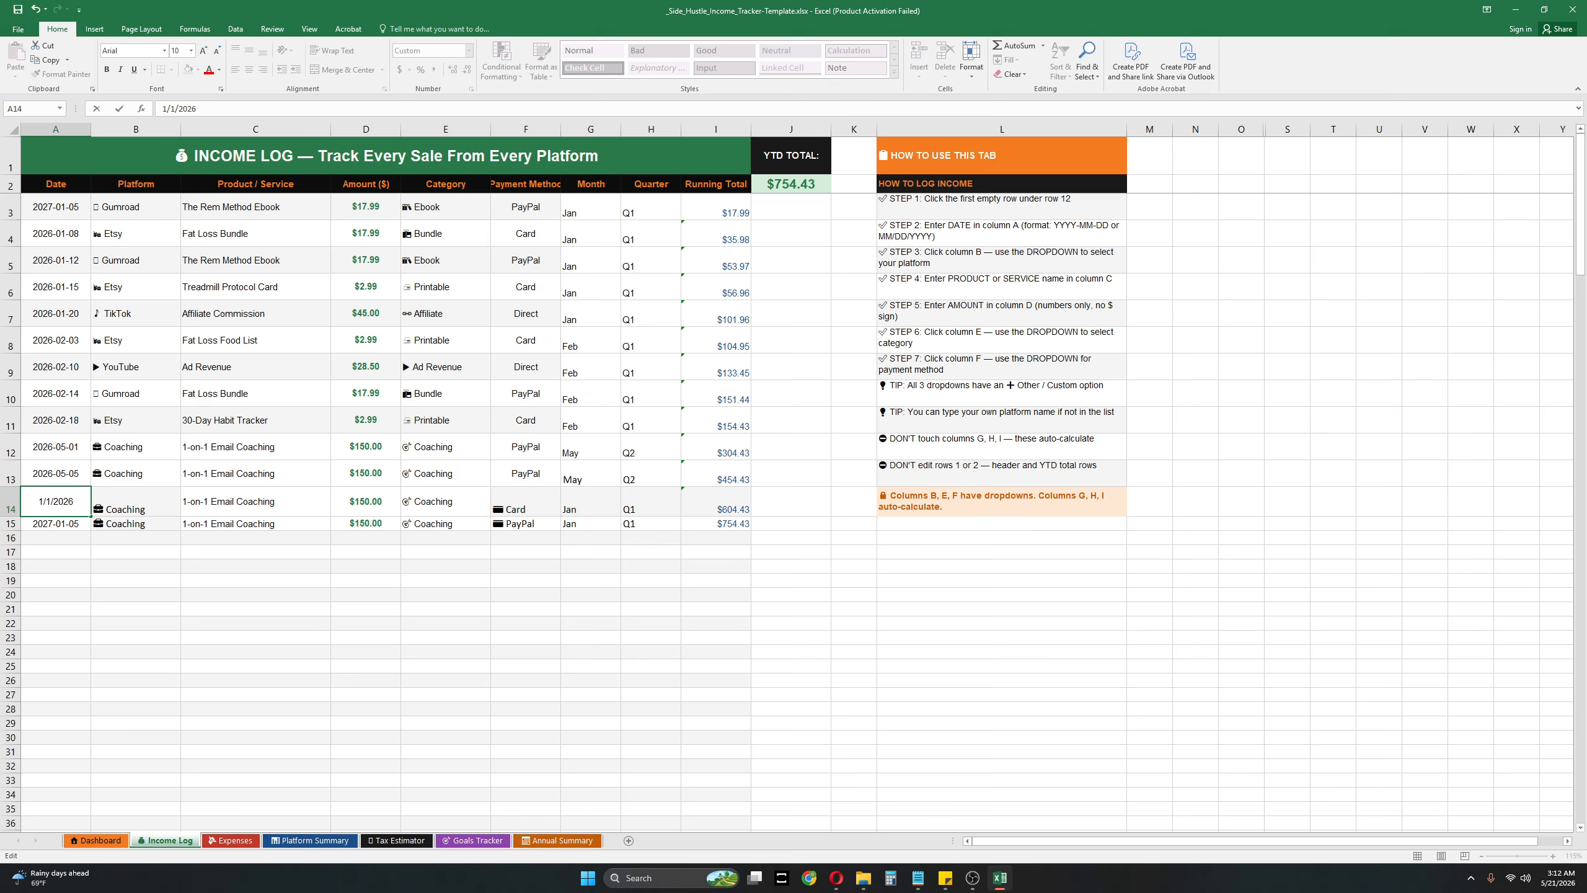
pyautogui.press('BackSpace')
pyautogui.write('5')
# Step: Change the Income Log date in A15 to 5/5/2026
pyautogui.doubleClick(68, 524)
pyautogui.press('BackSpace')
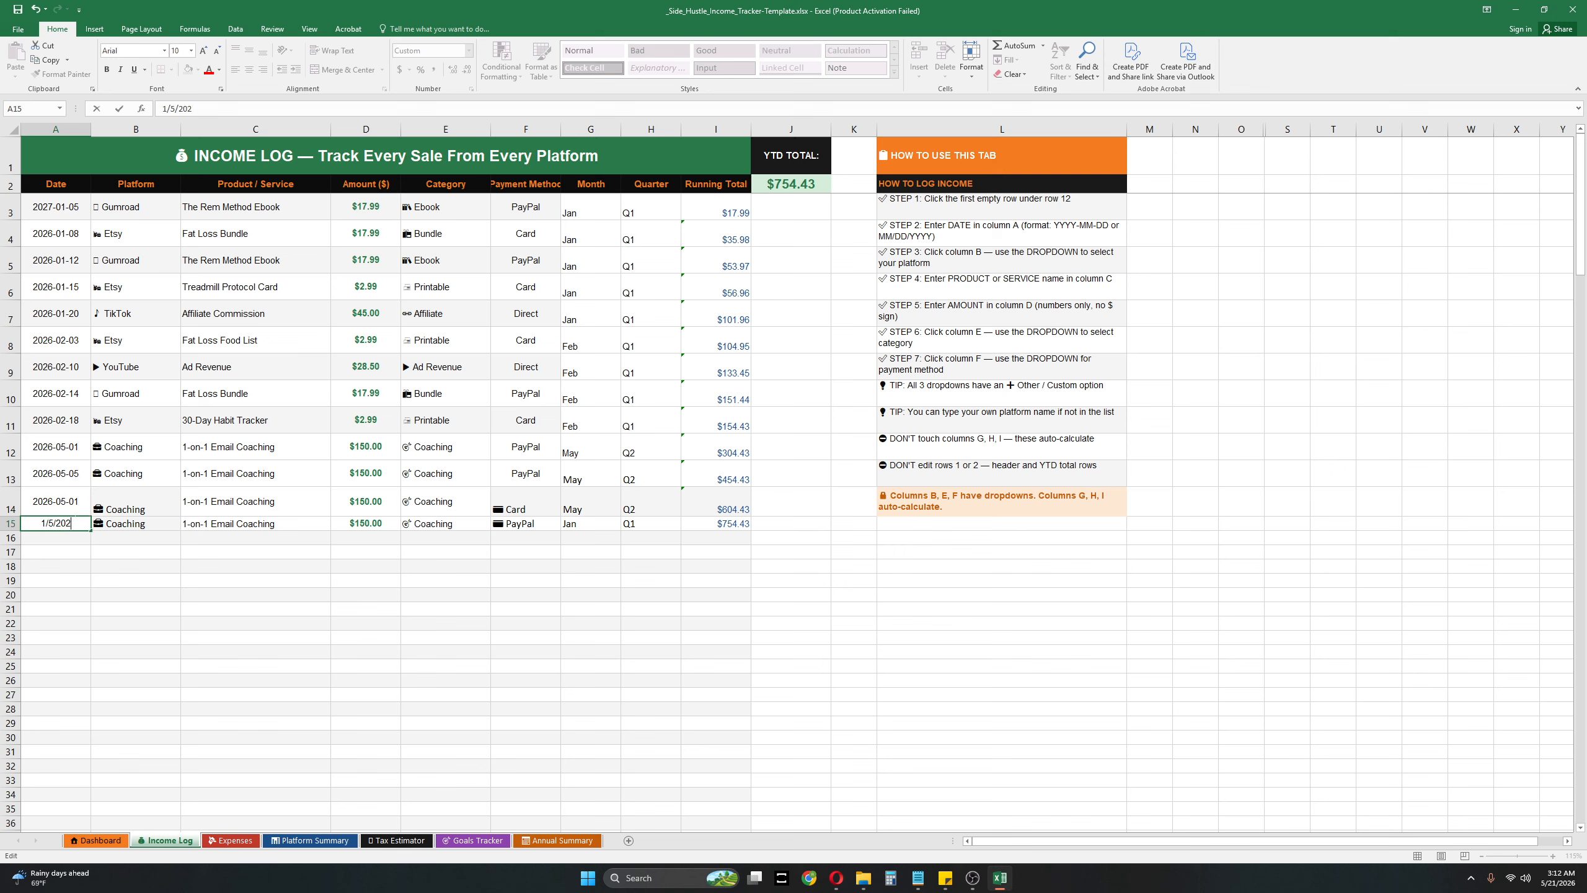
pyautogui.write('6')
pyautogui.moveTo(44, 523); pyautogui.dragTo(37, 523)
pyautogui.write('5')
pyautogui.click(236, 590)
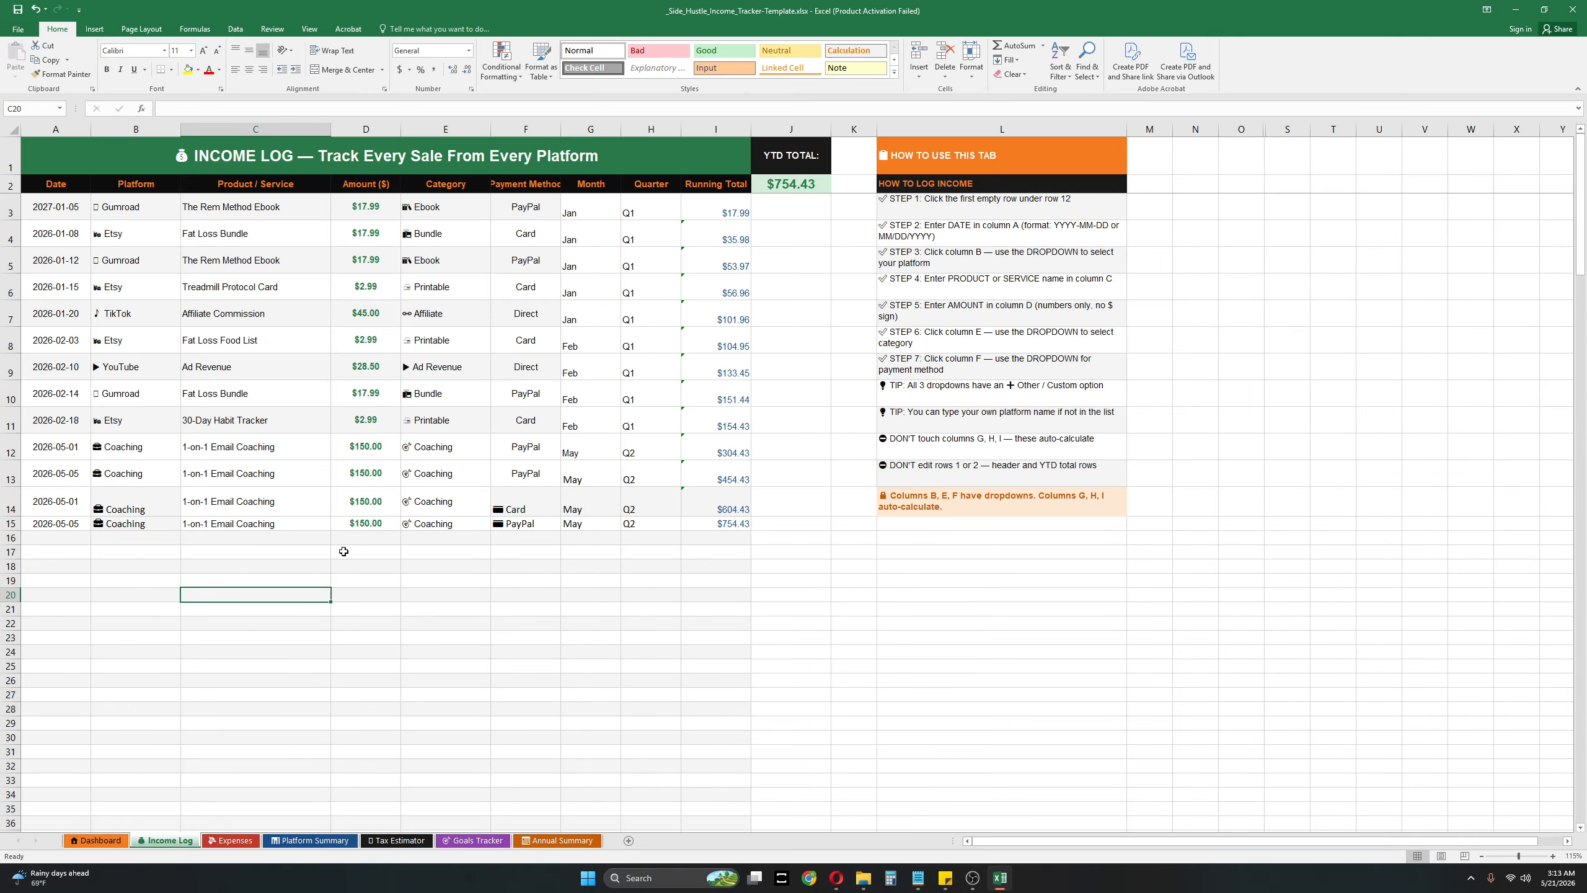
# Step: Check May's actual income and status on the Goals Tracker, and set May's monthly goal to 700
pyautogui.click(461, 839)
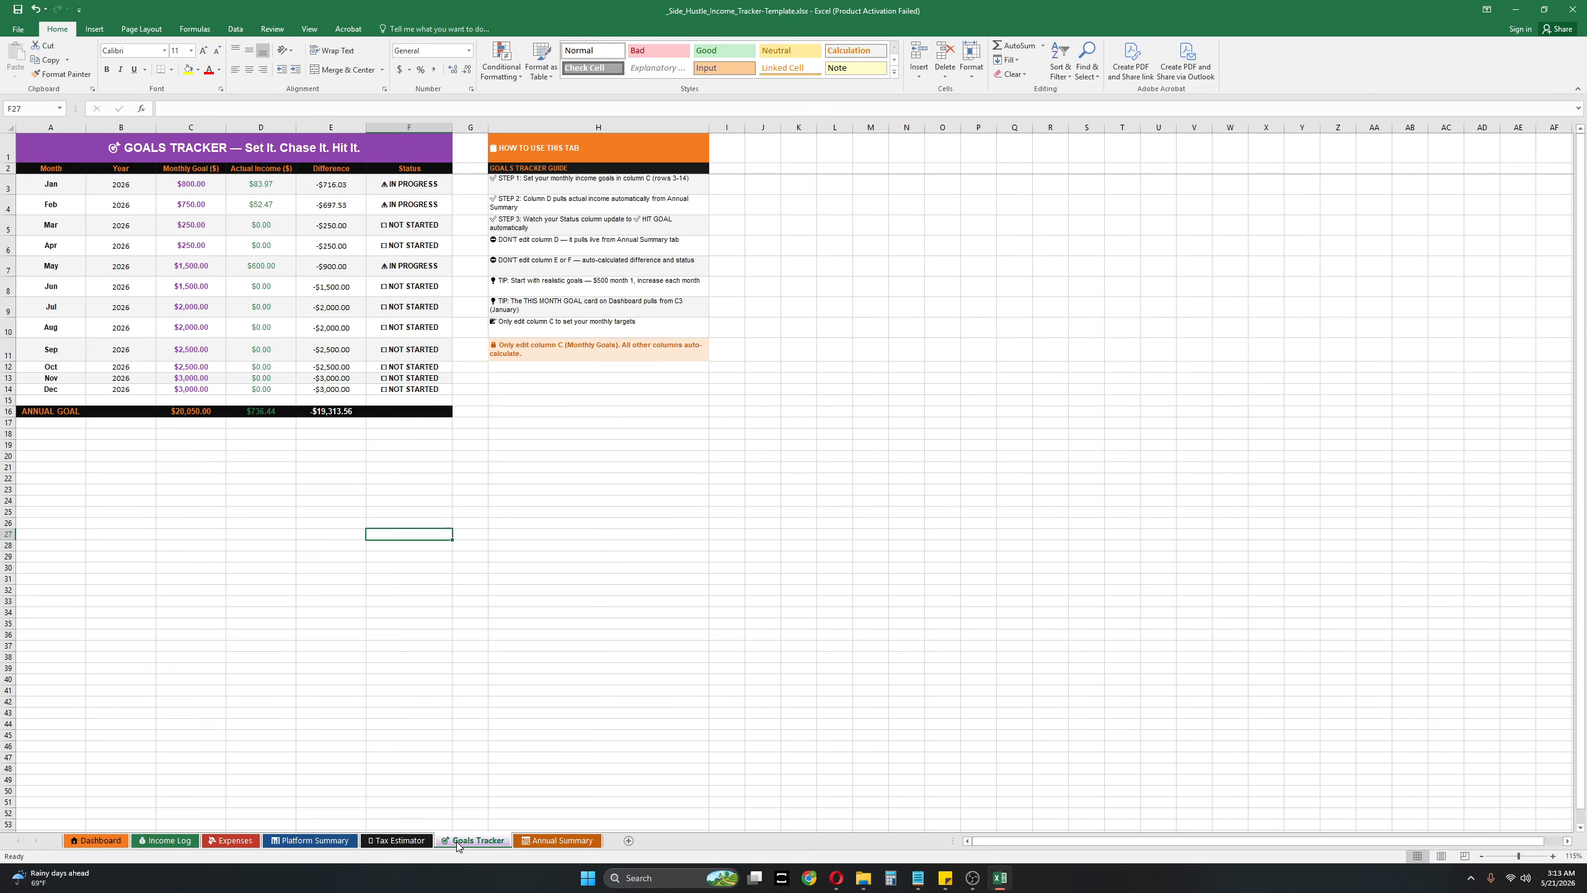
pyautogui.click(53, 266)
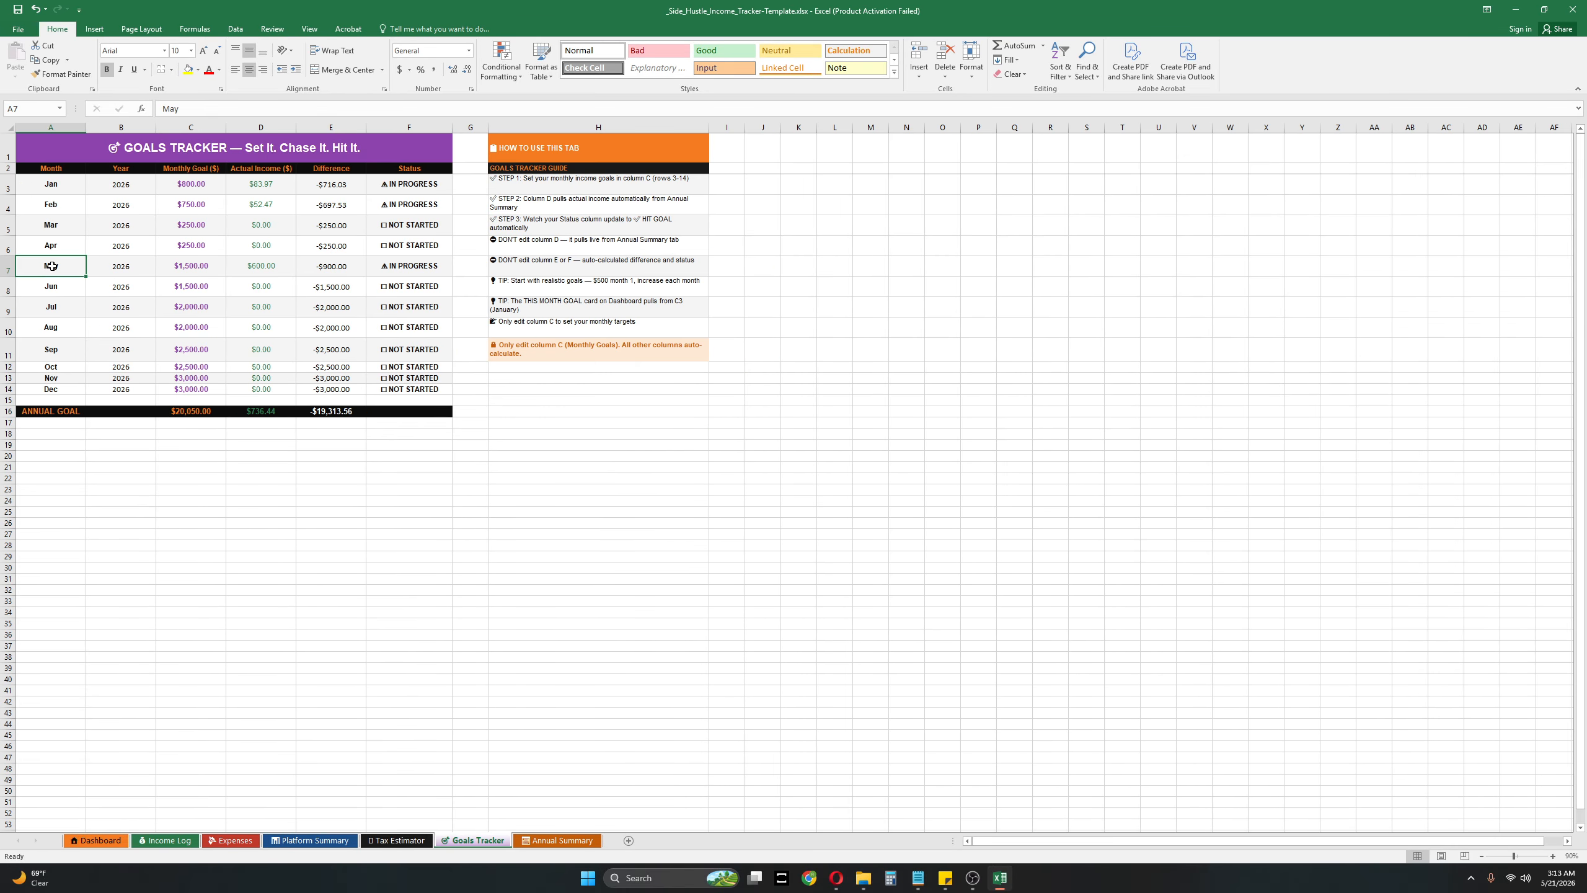
pyautogui.click(13, 269)
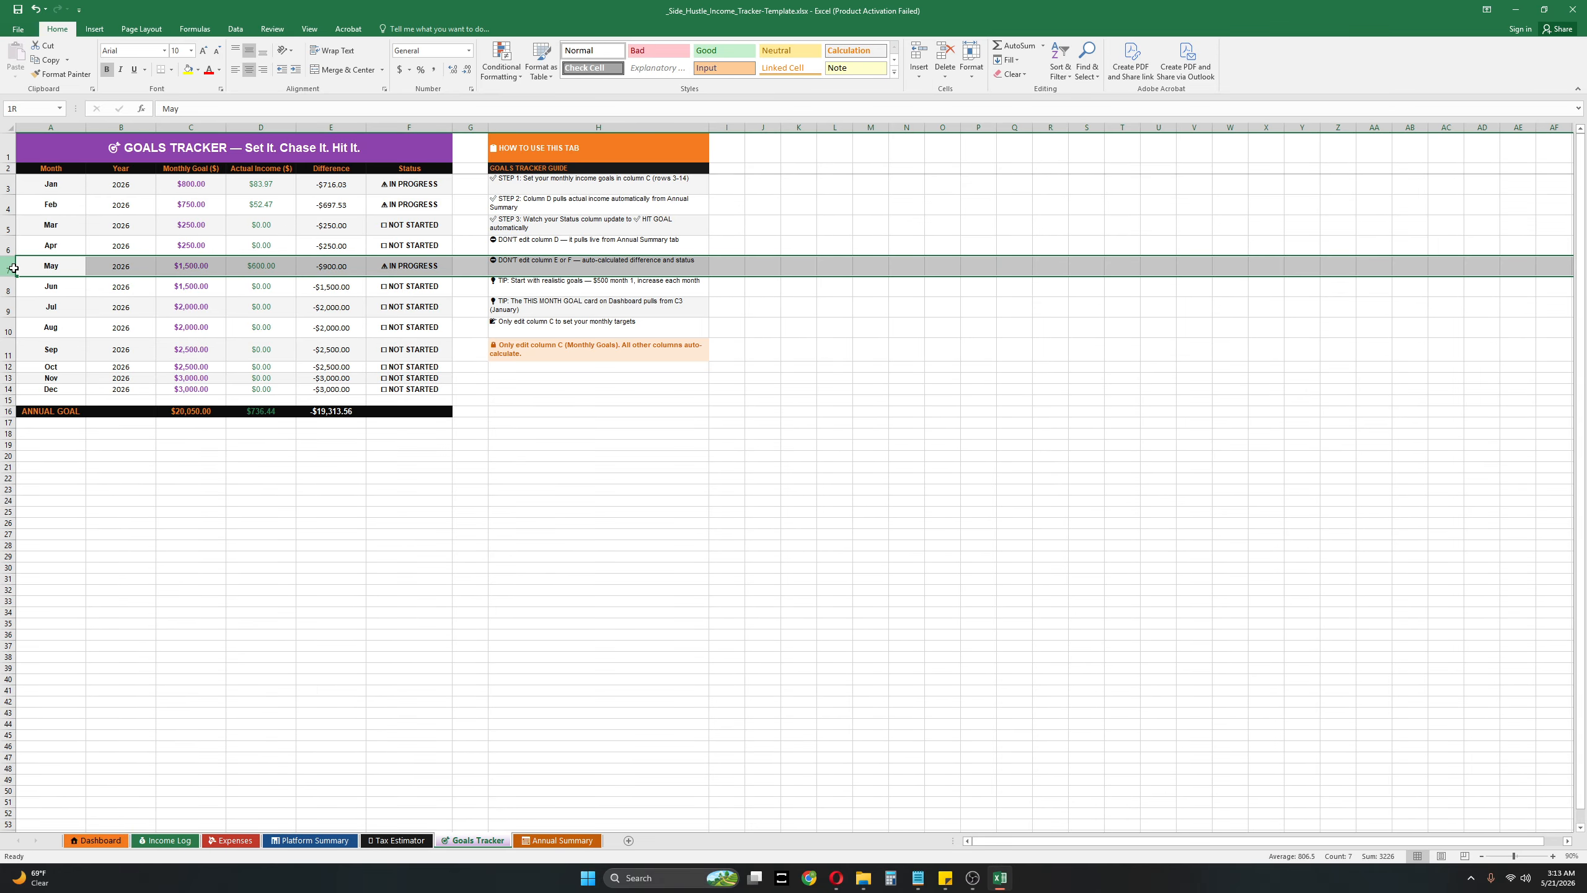
pyautogui.click(259, 263)
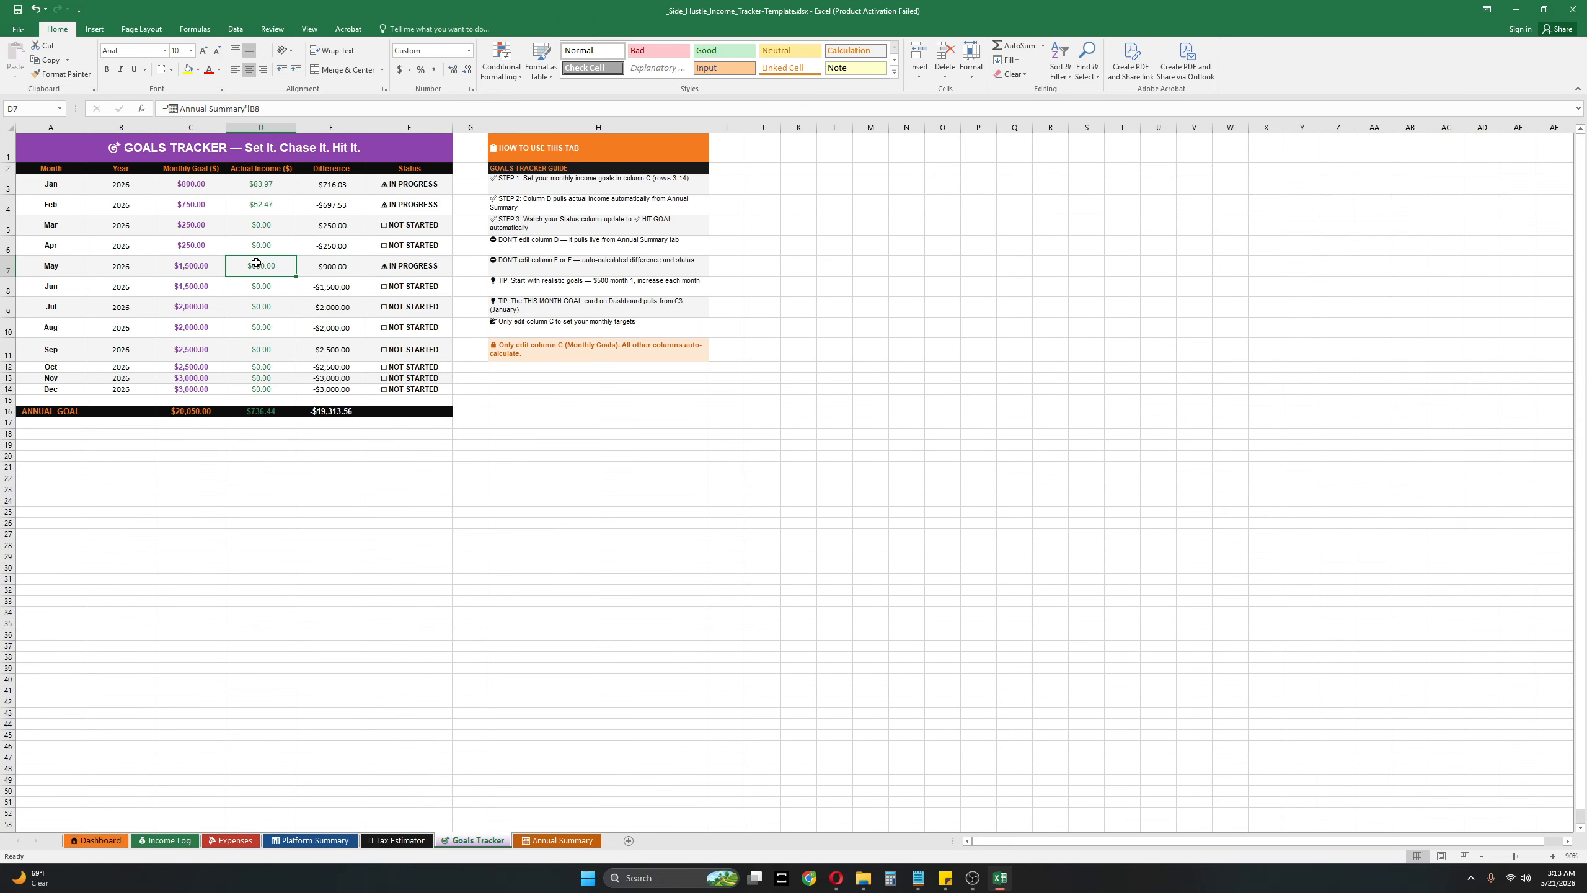
pyautogui.click(433, 264)
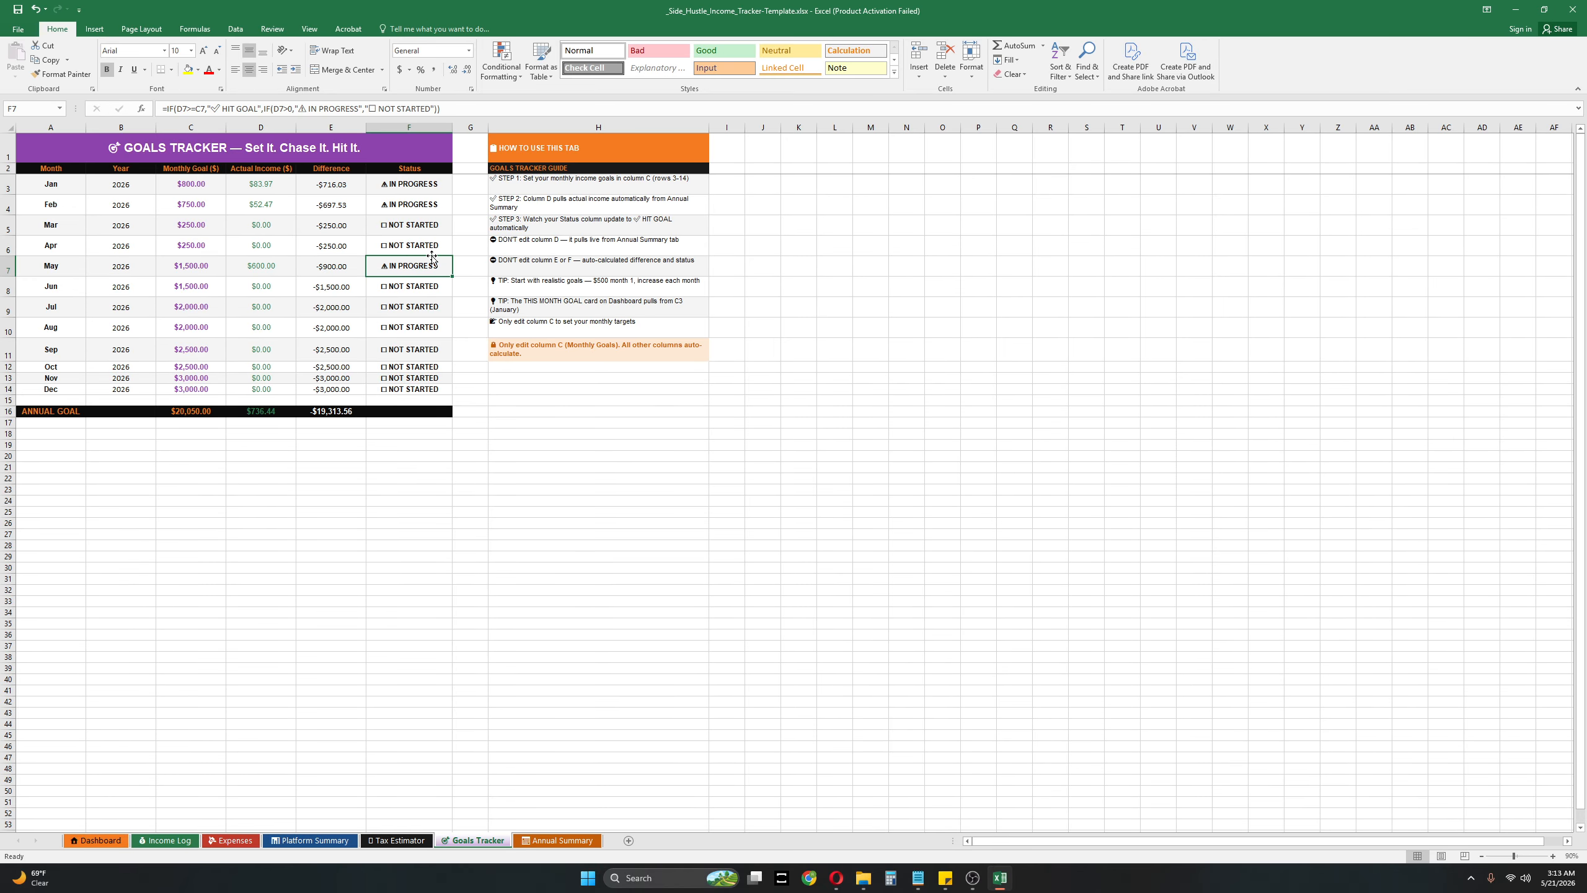
pyautogui.click(194, 267)
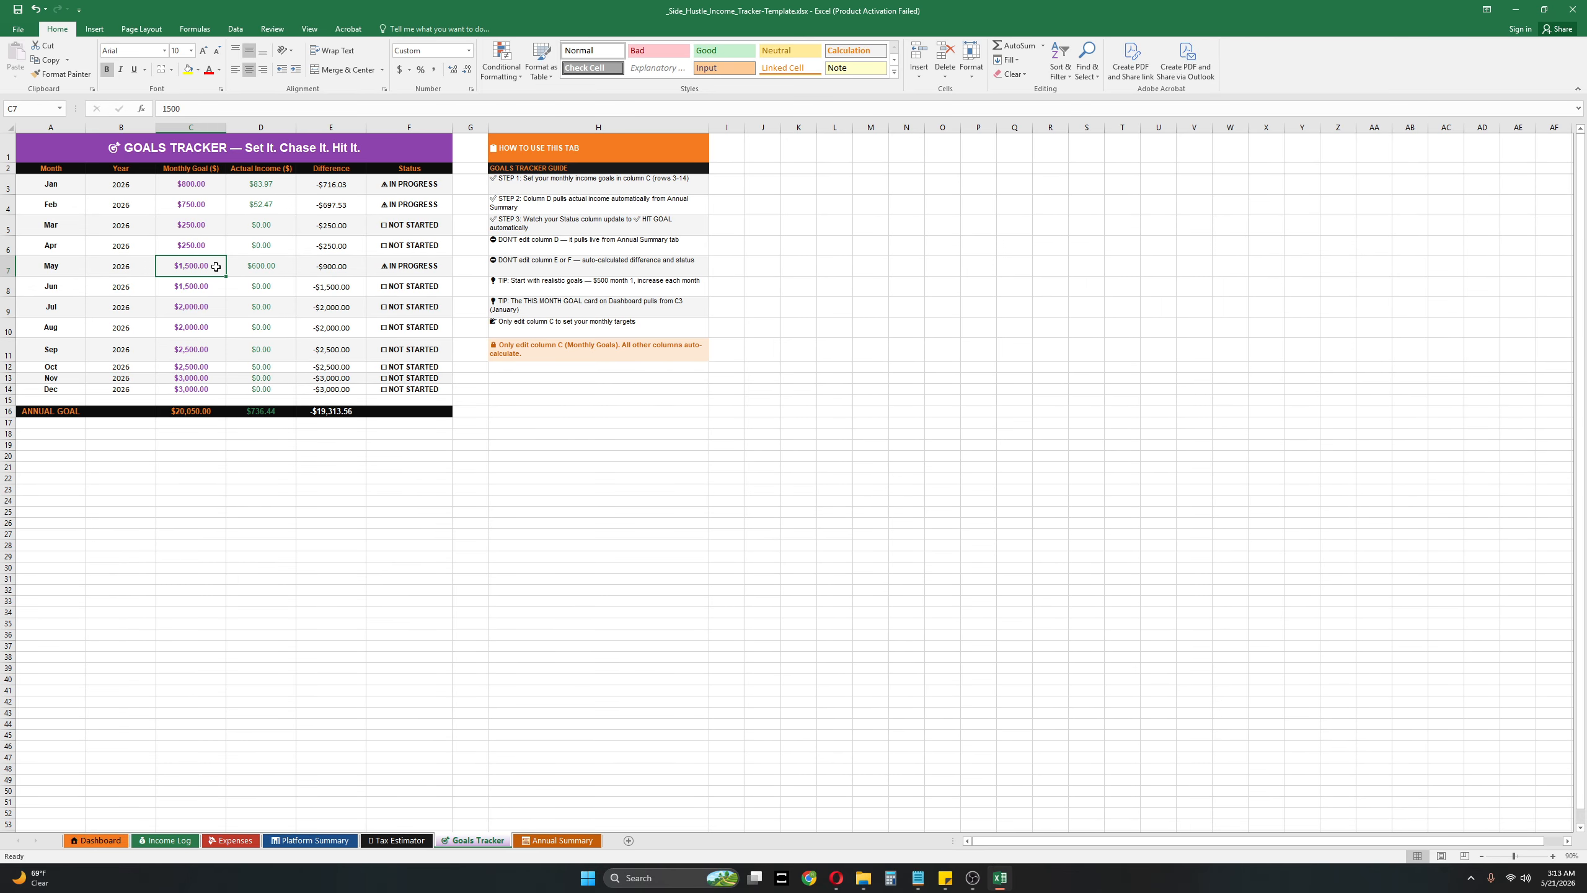
pyautogui.write('700')
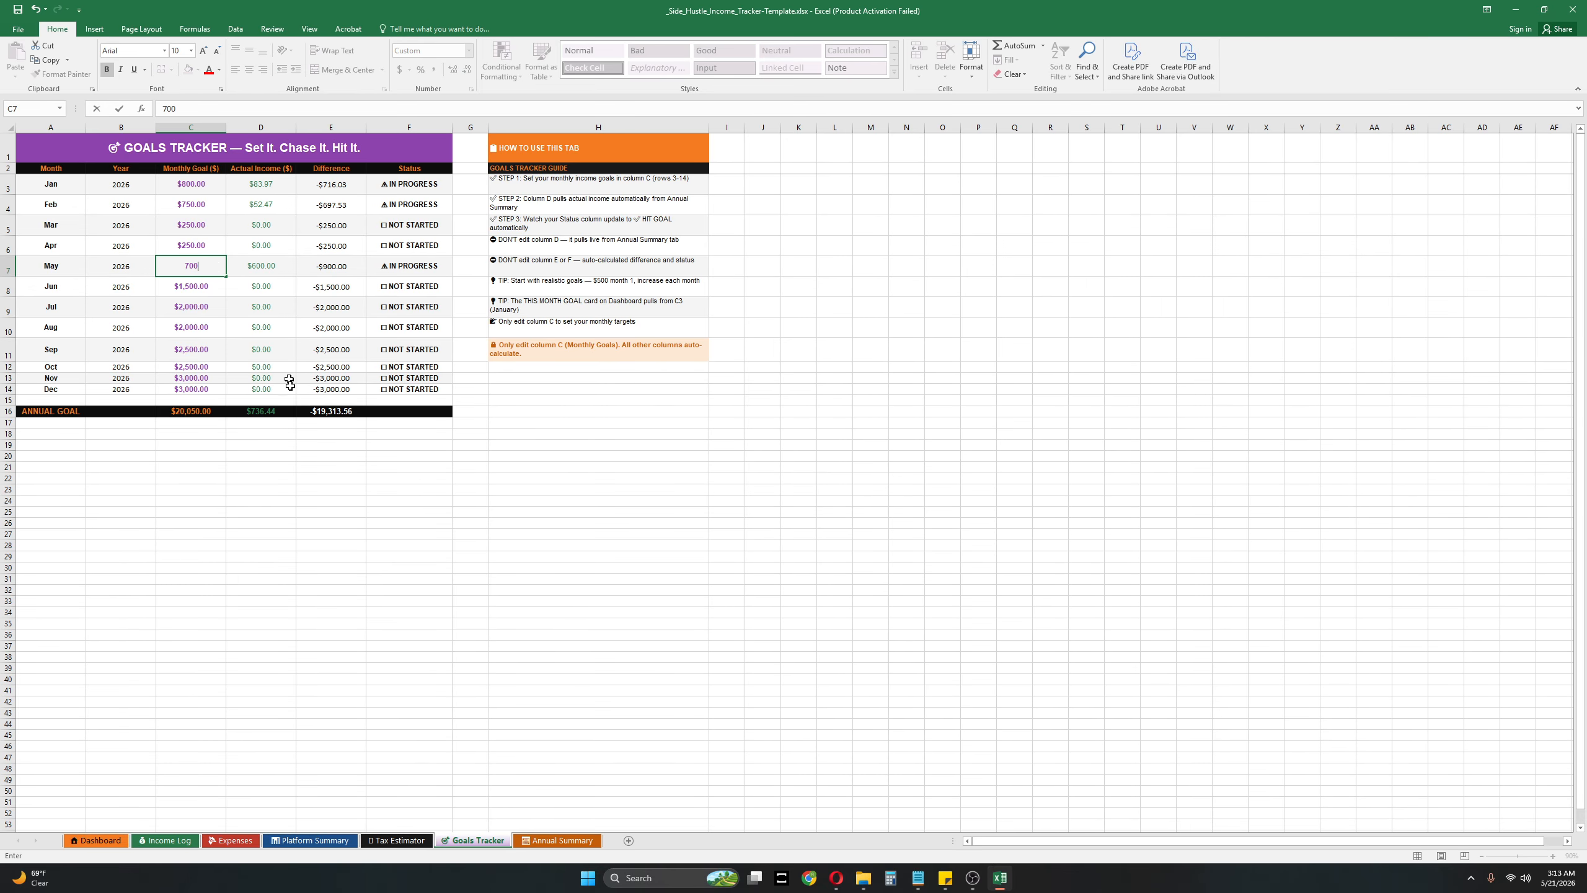
pyautogui.click(278, 490)
pyautogui.click(335, 267)
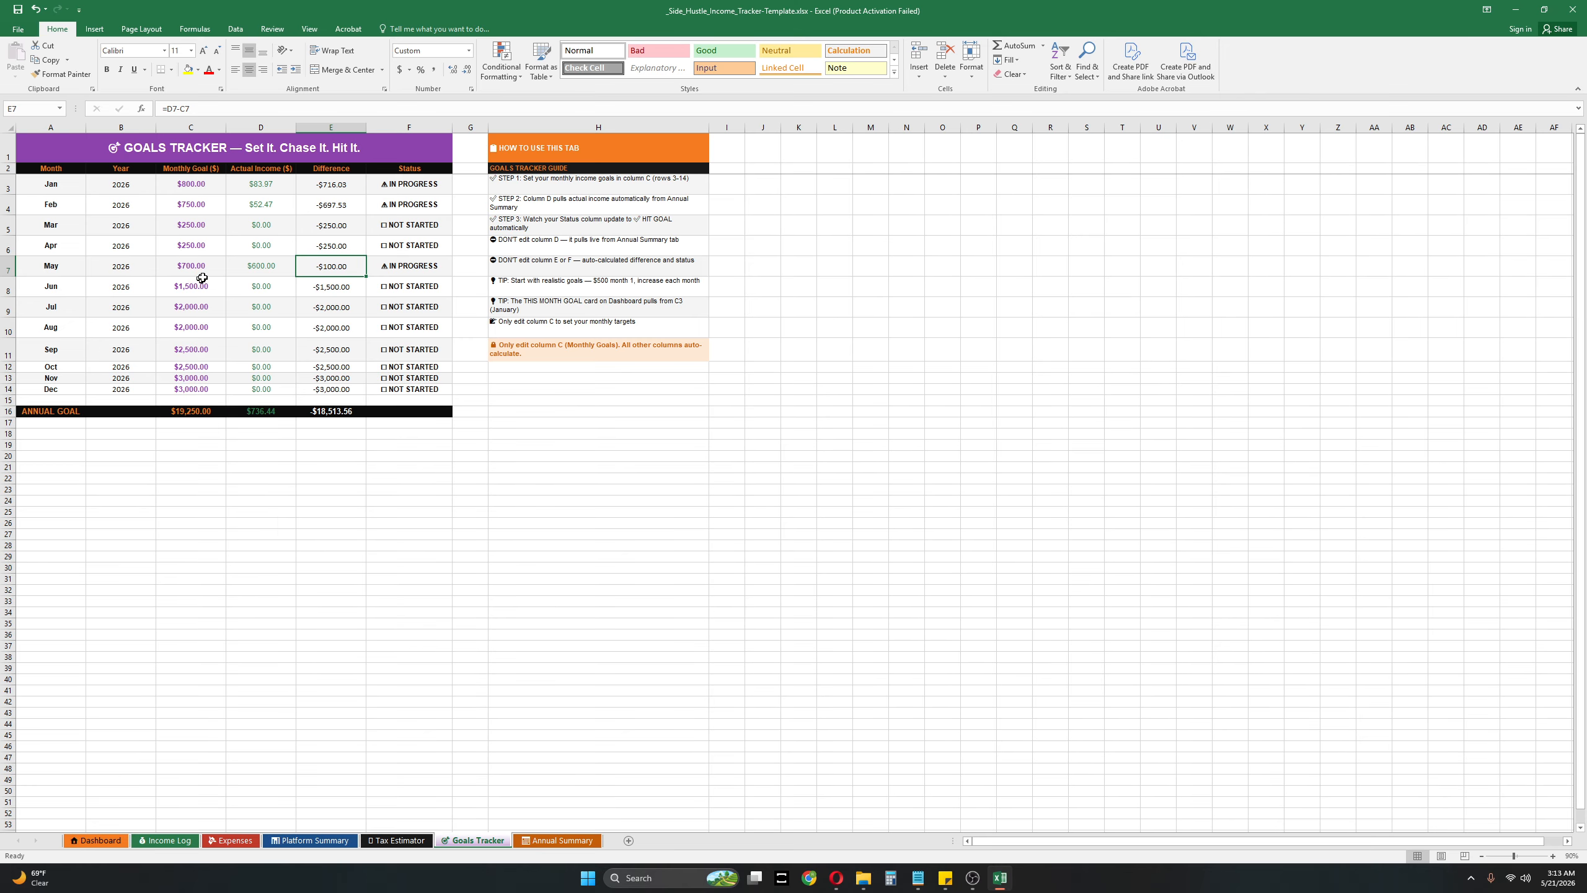
# Step: Examine the Expenses sheet's usage guide, the first empty row, the Tax Deductible column and the YTD total
pyautogui.click(232, 839)
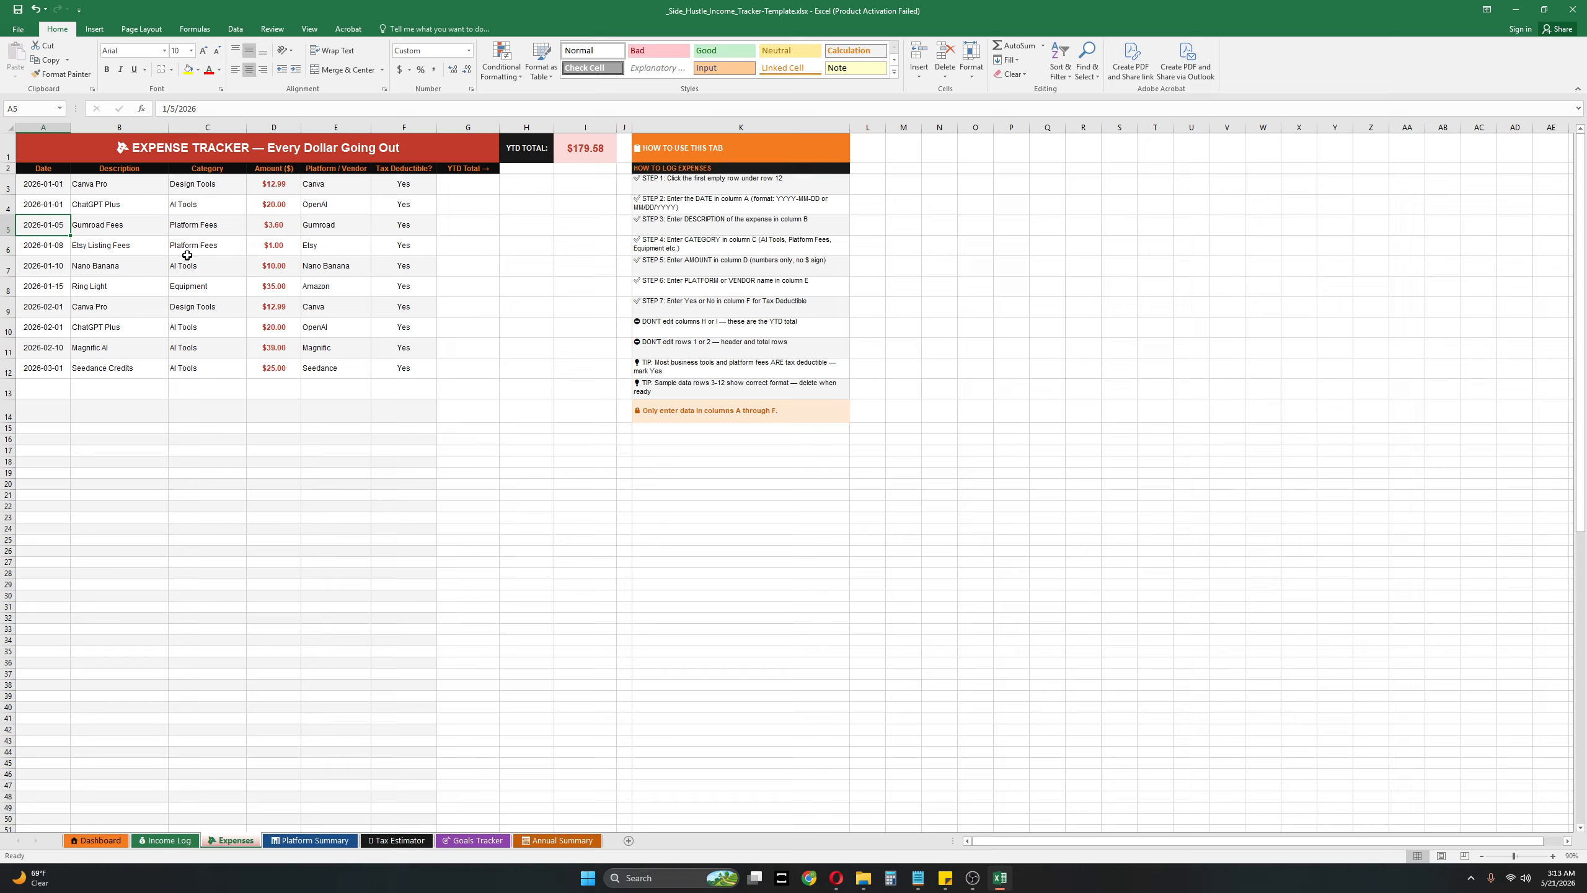
pyautogui.click(691, 150)
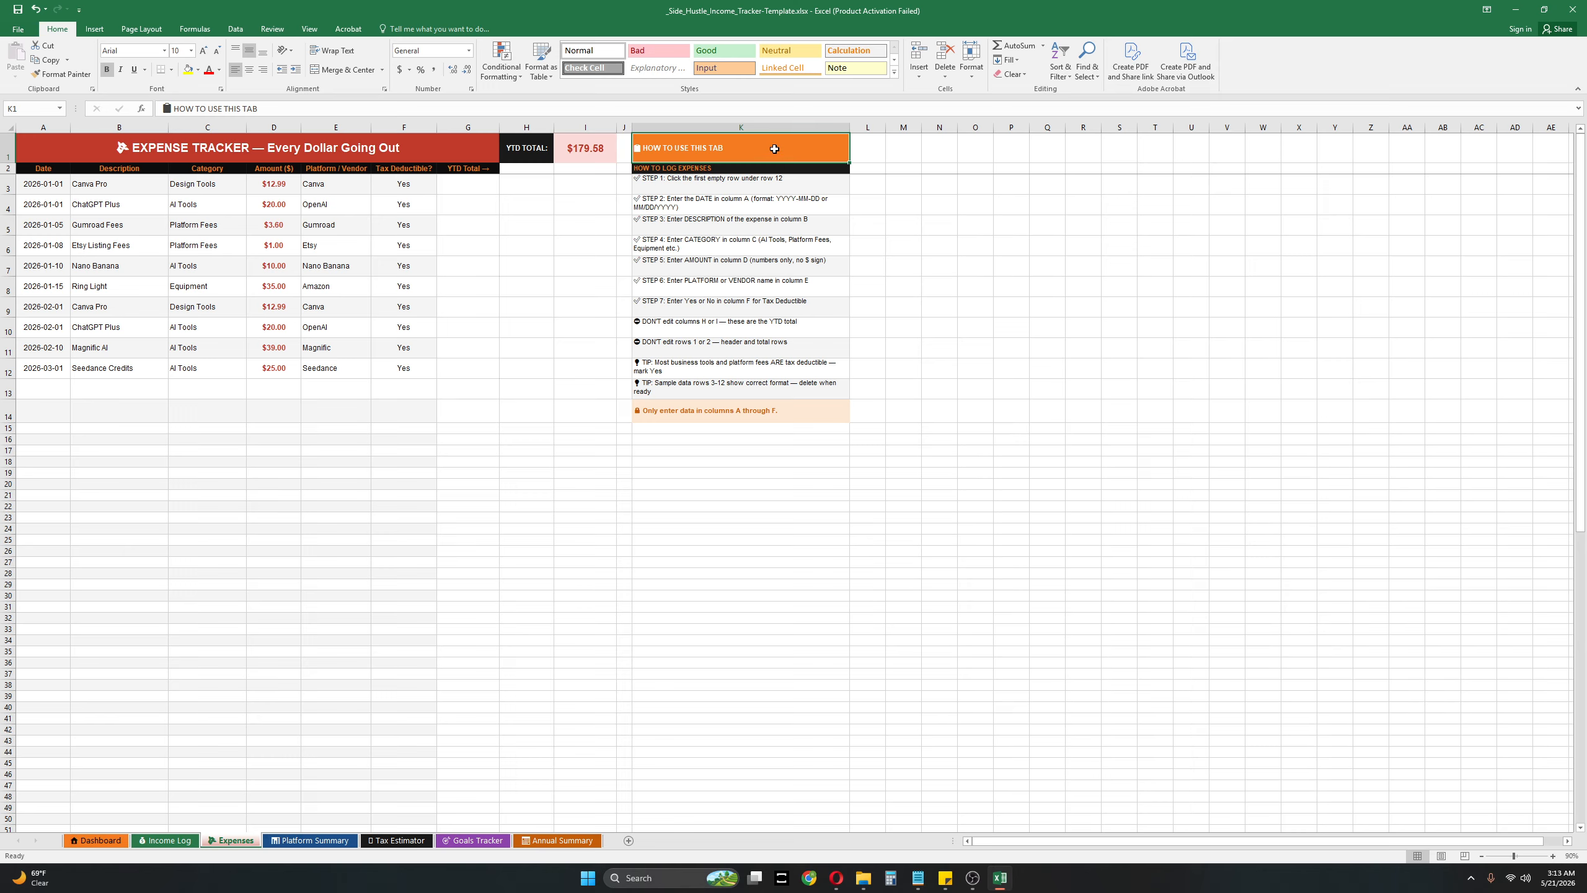
pyautogui.click(701, 325)
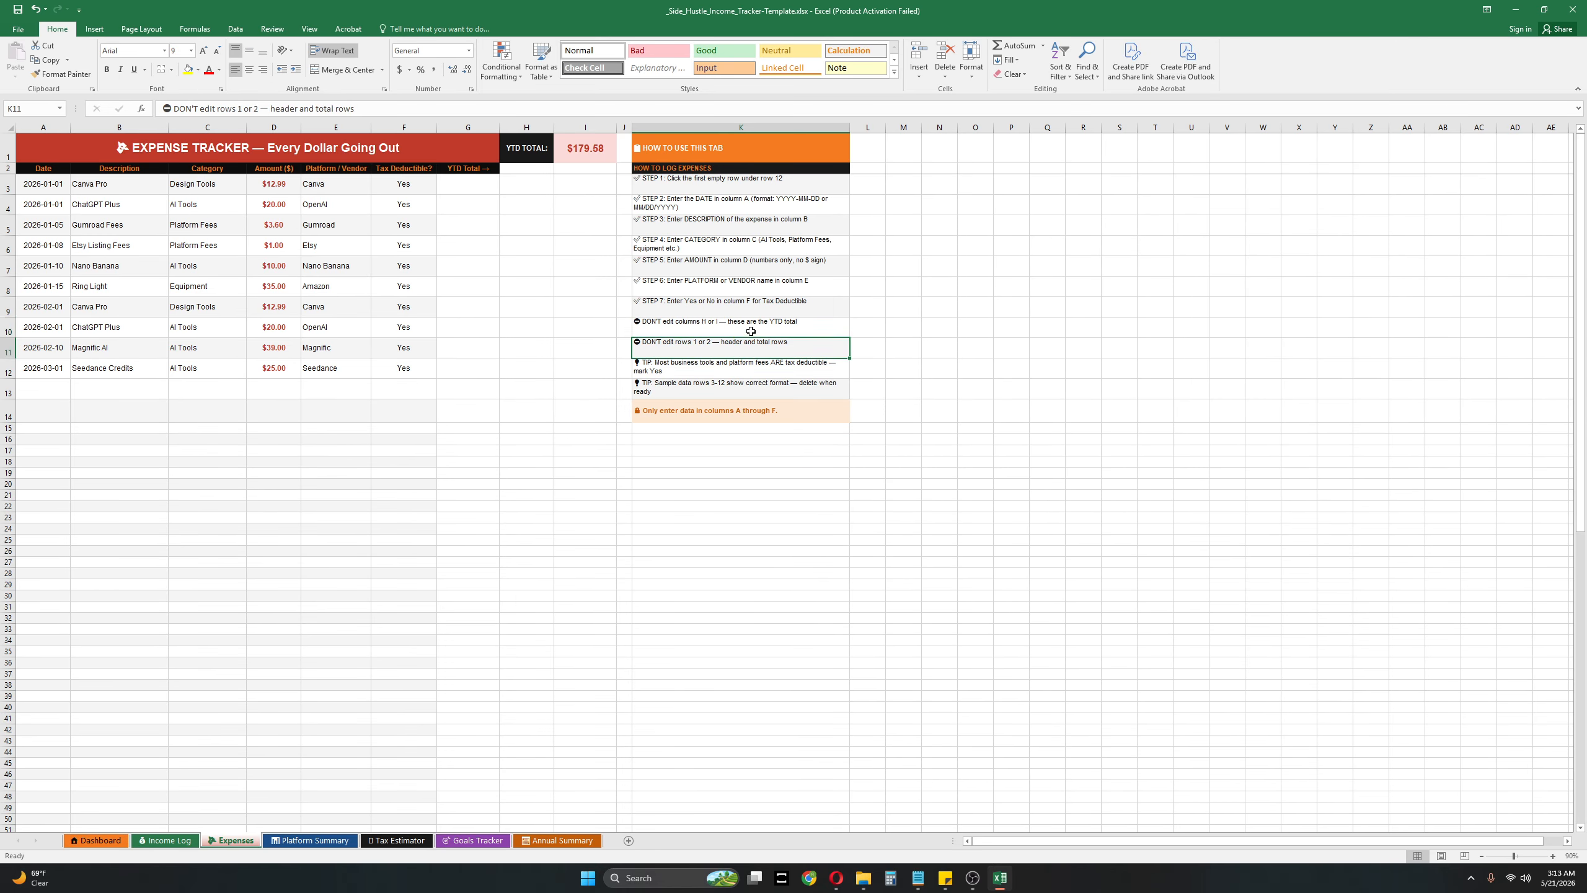
pyautogui.click(730, 345)
pyautogui.moveTo(181, 389); pyautogui.dragTo(38, 391)
pyautogui.click(425, 351)
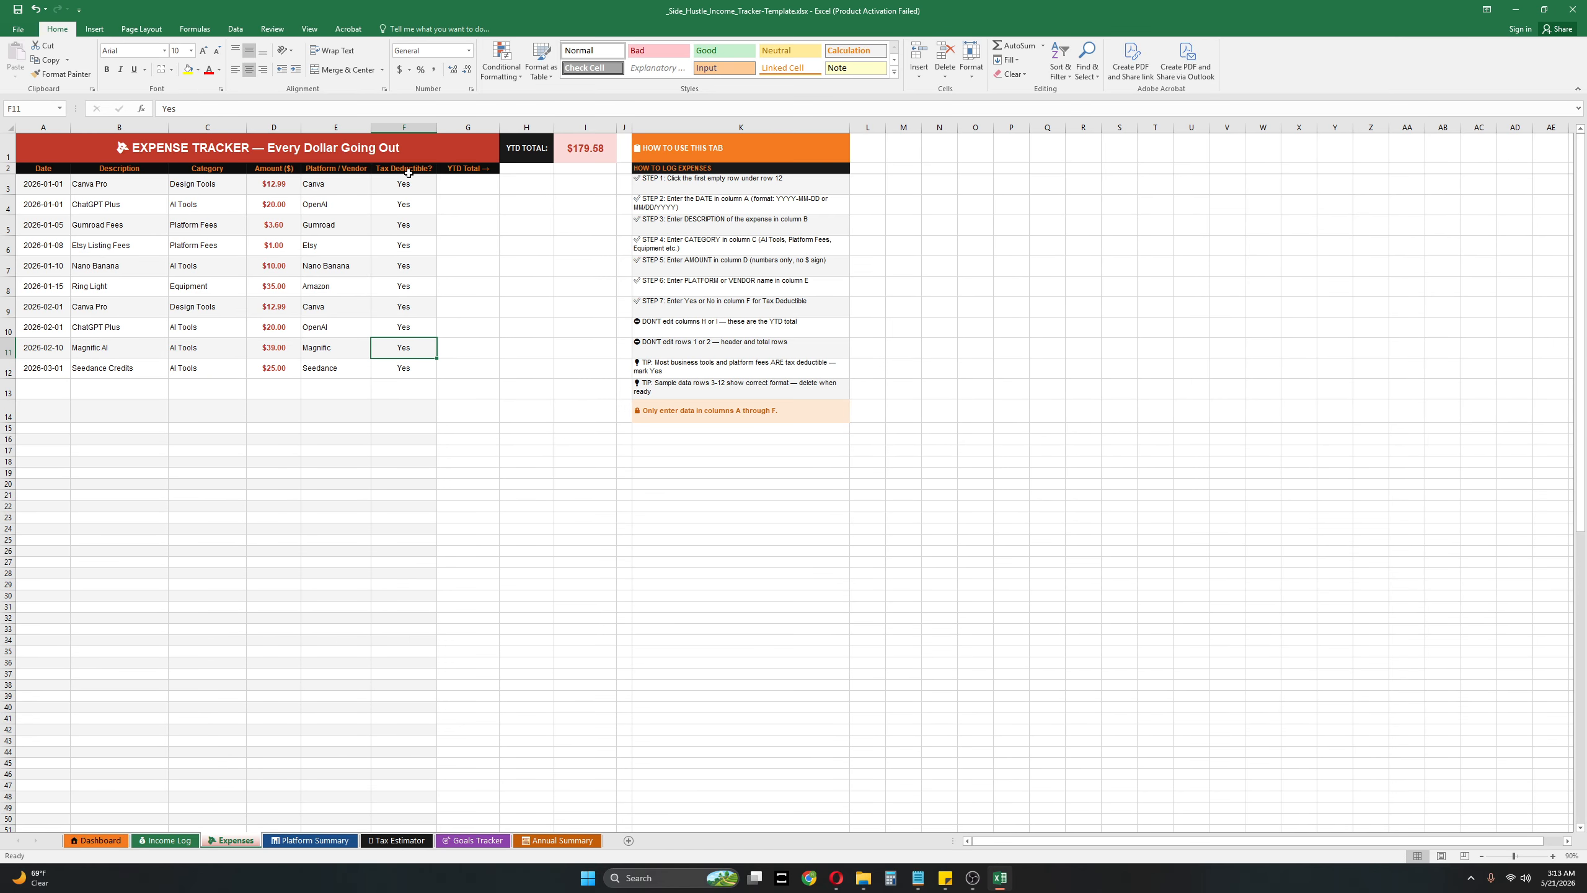
pyautogui.moveTo(404, 225); pyautogui.dragTo(398, 382)
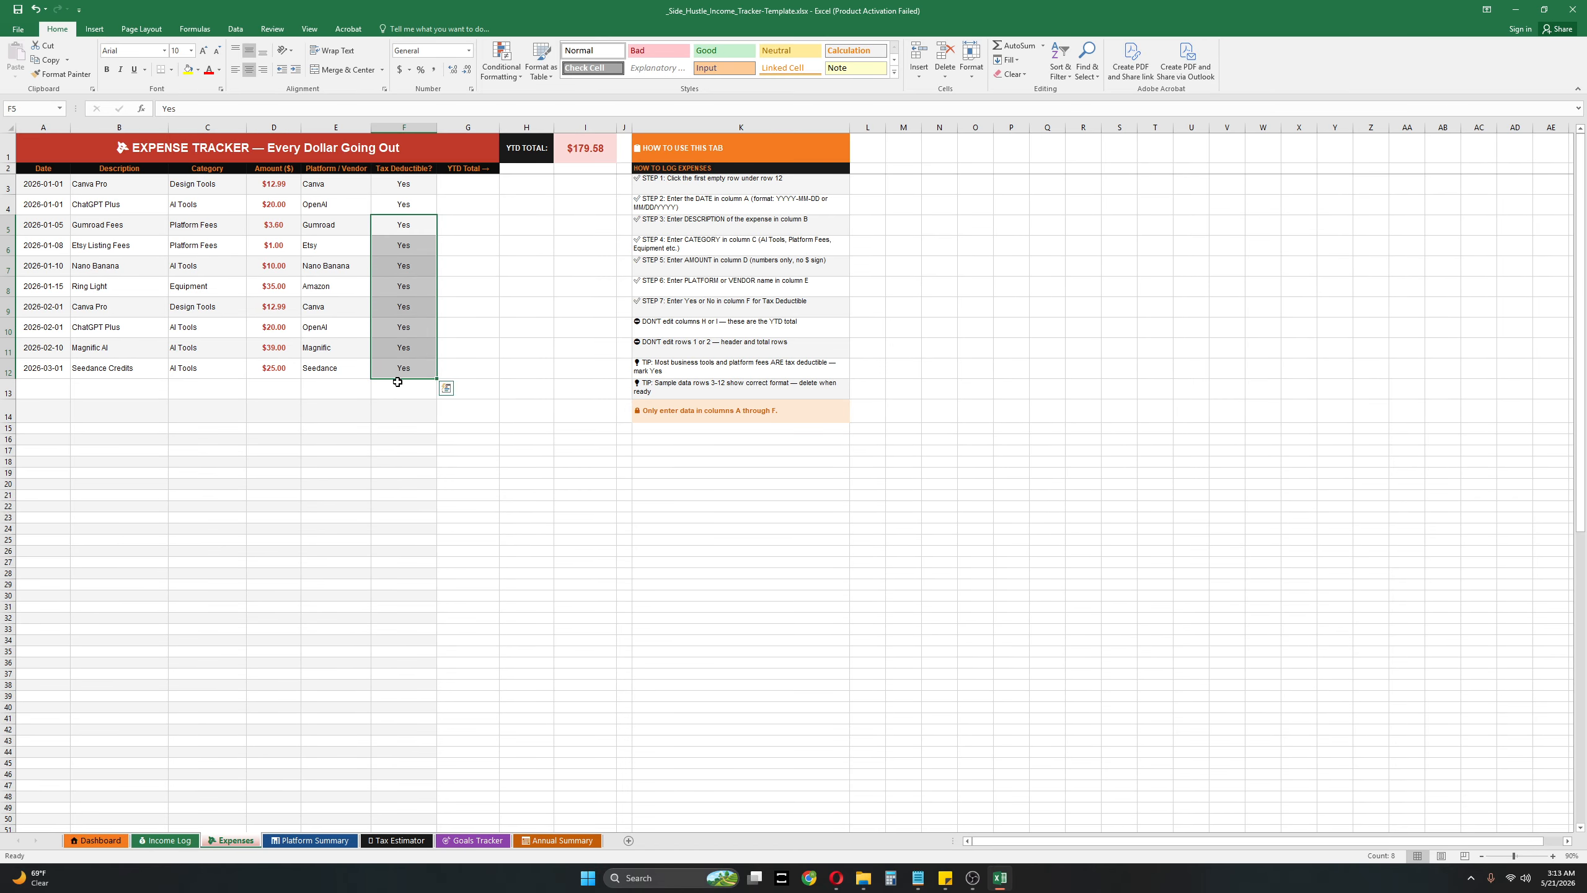
pyautogui.click(399, 388)
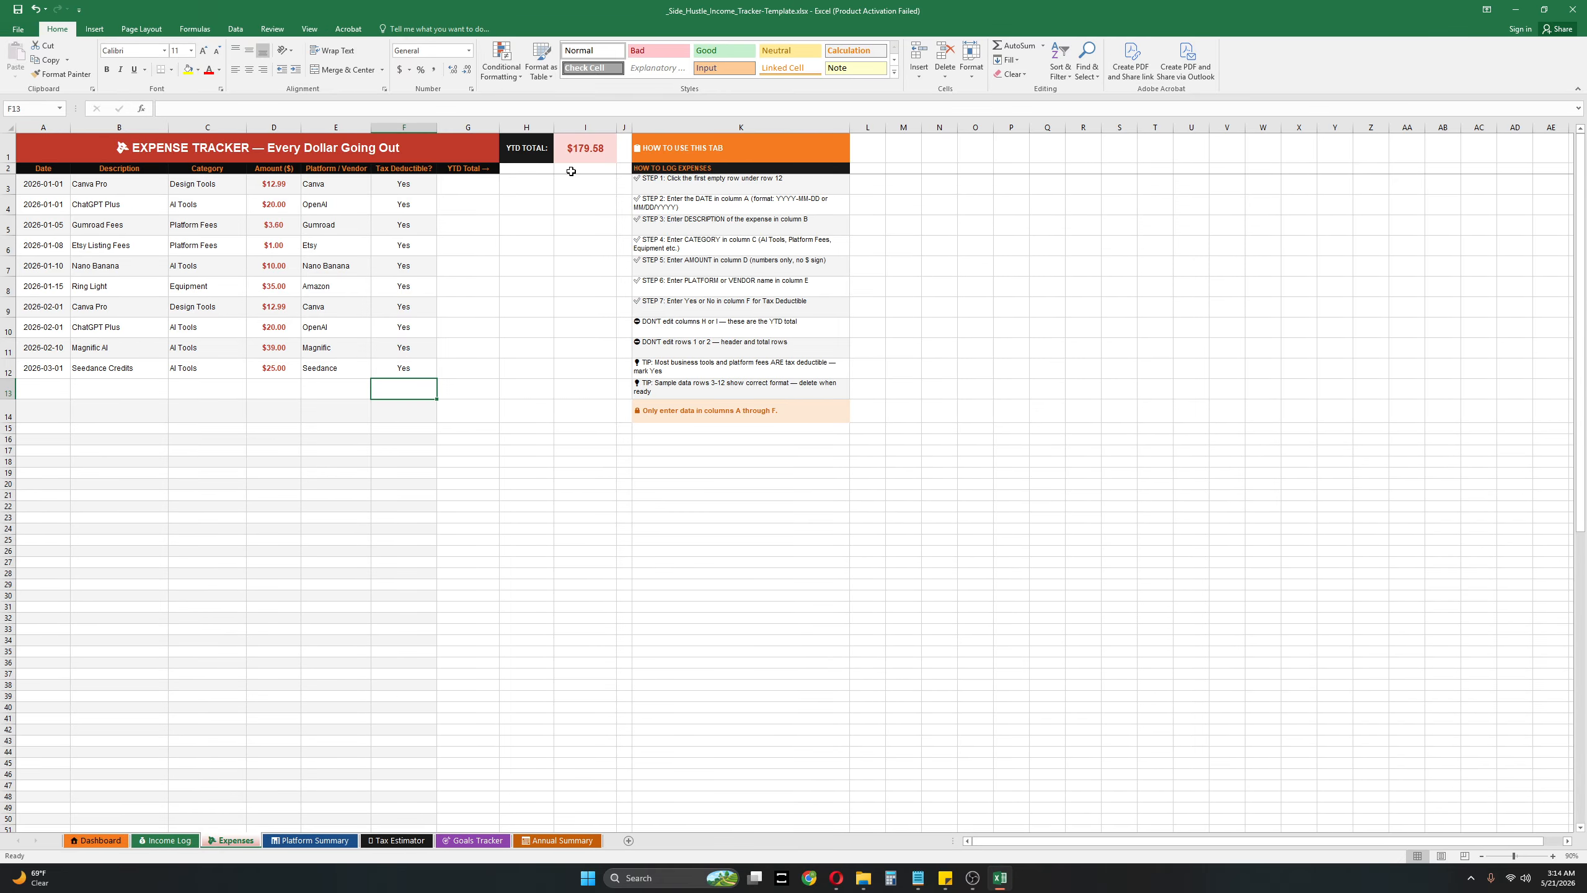
pyautogui.click(586, 156)
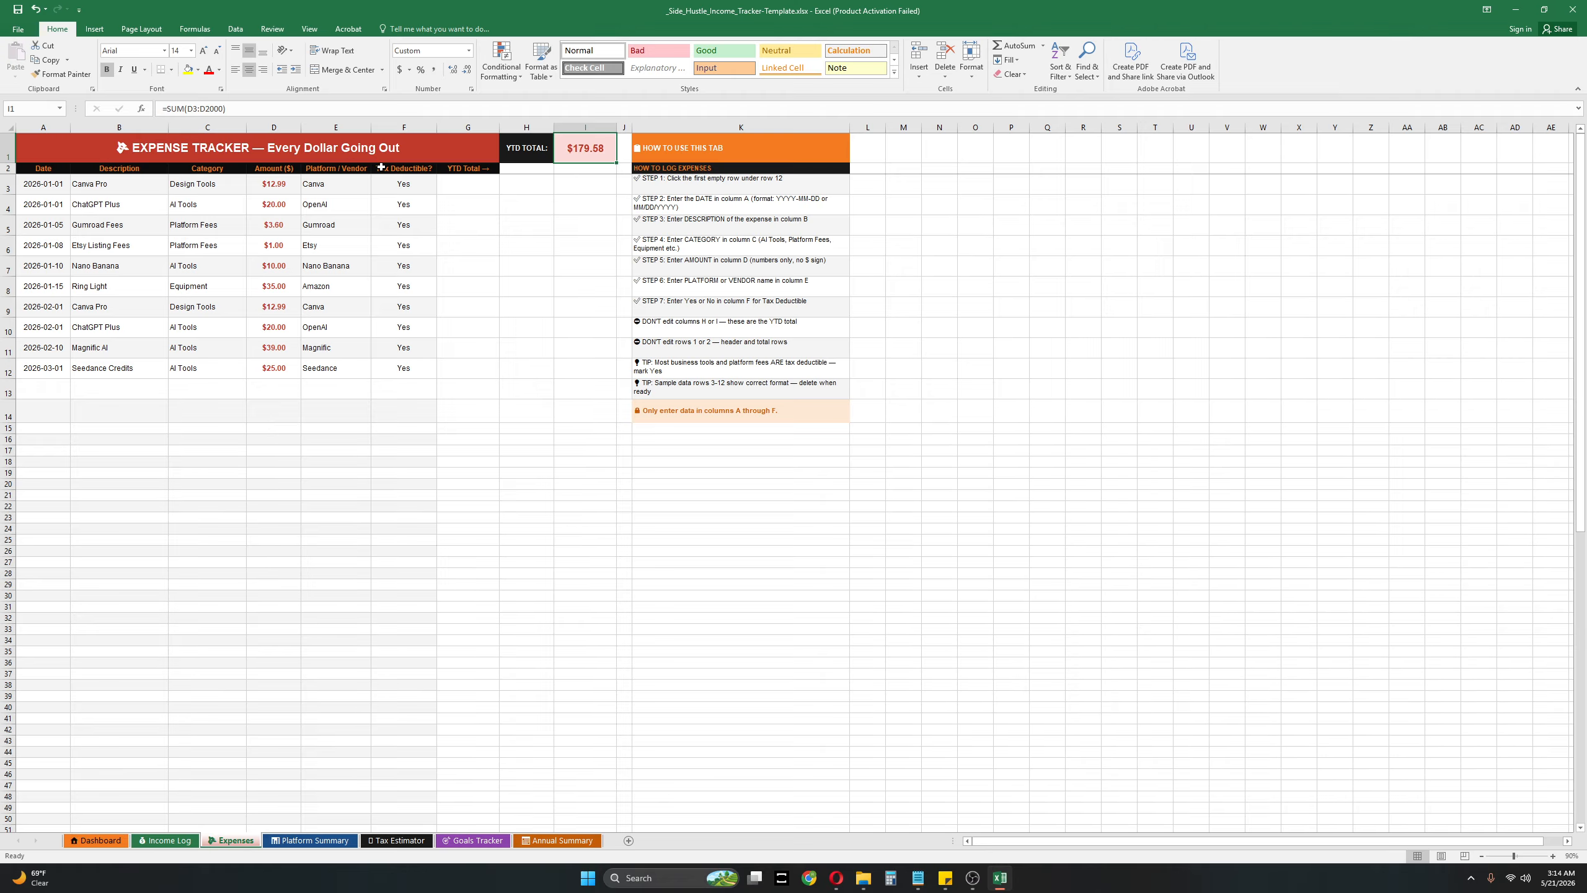
# Step: Compare the Tax Estimator's total expenses with the Expenses sheet's YTD total, and inspect the estimator's gross income cell
pyautogui.click(401, 841)
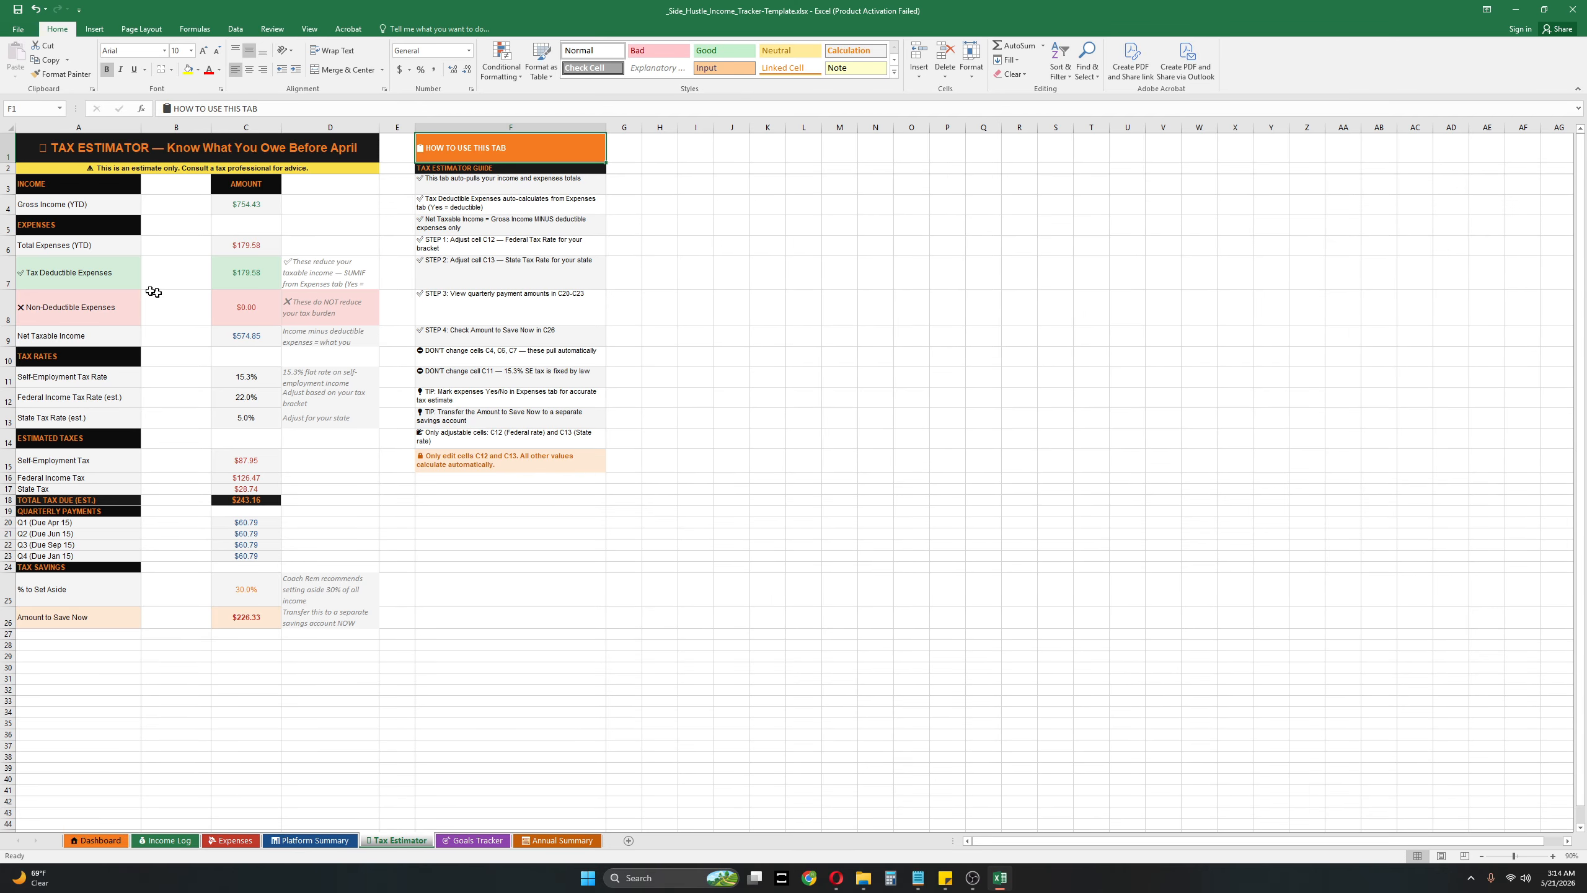
pyautogui.click(72, 244)
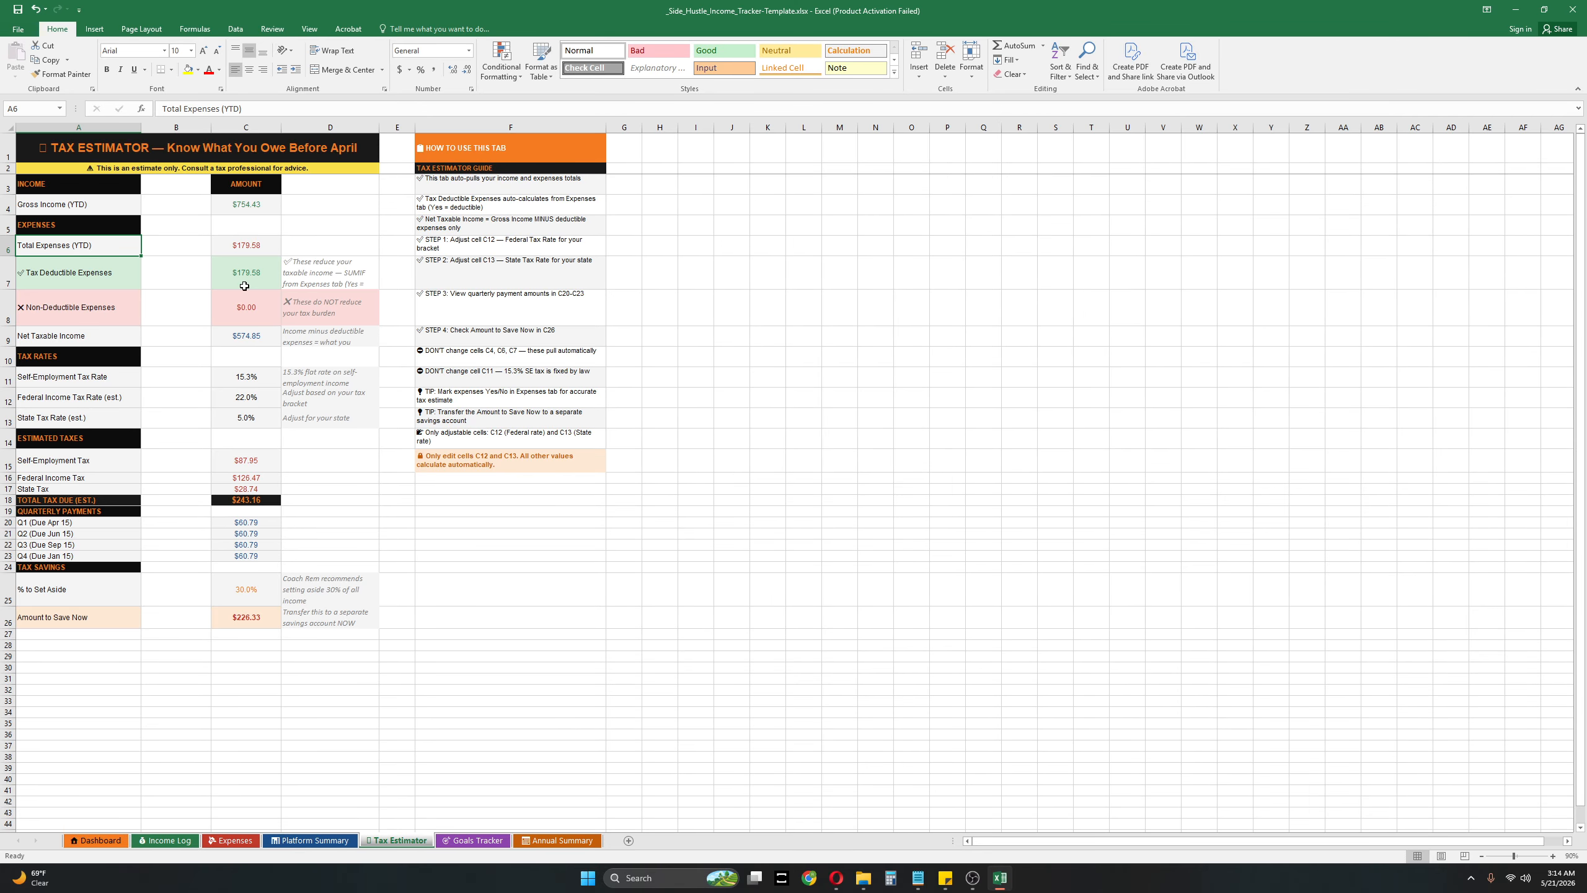
pyautogui.click(231, 839)
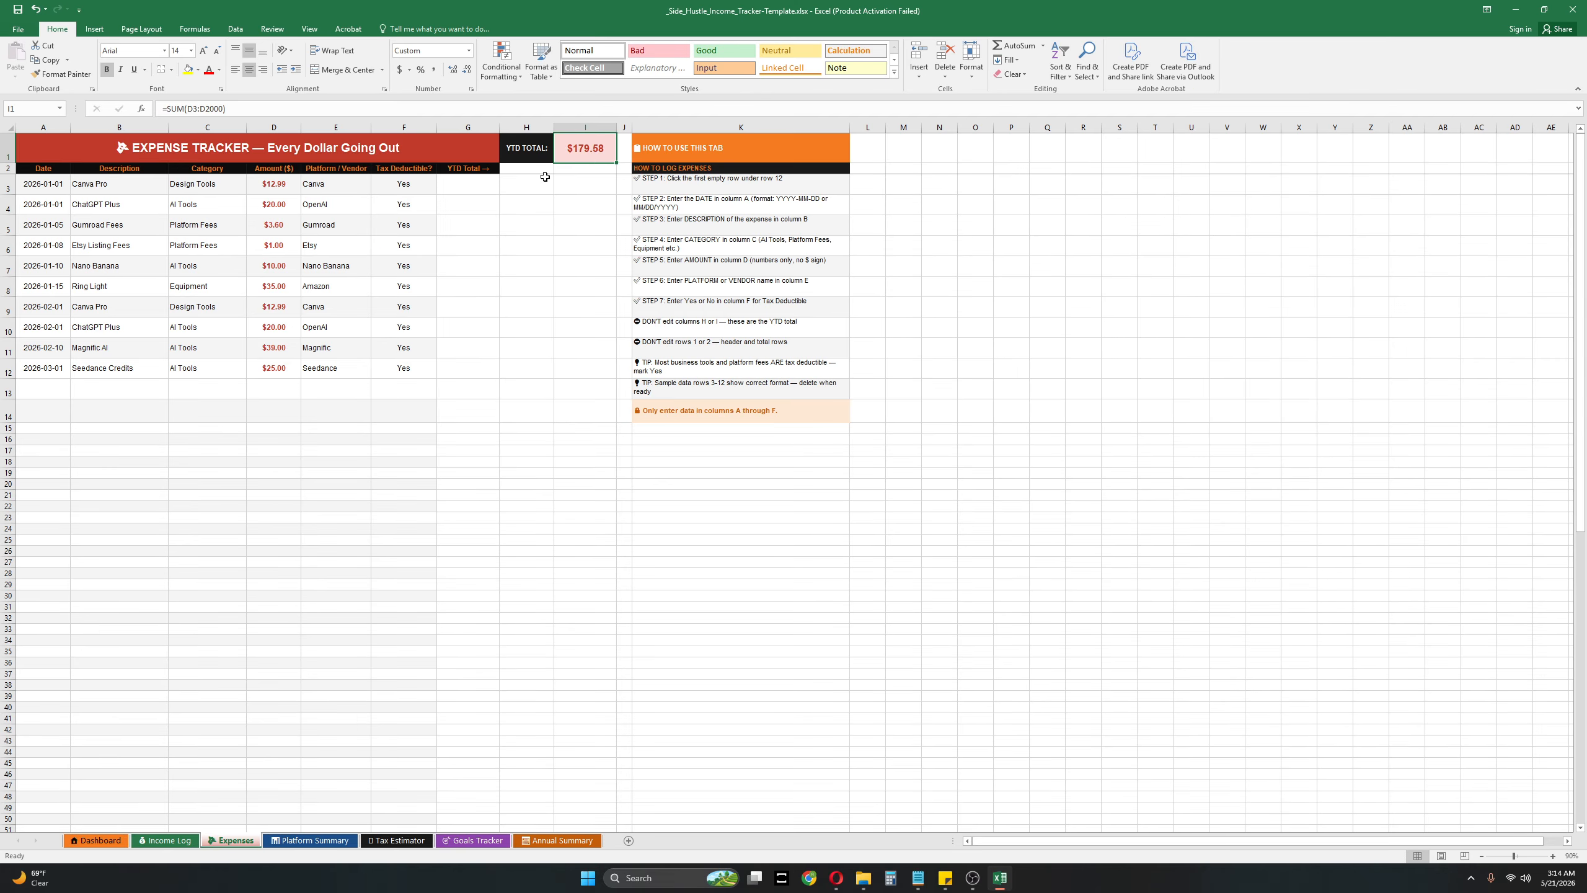
pyautogui.click(396, 840)
pyautogui.click(226, 206)
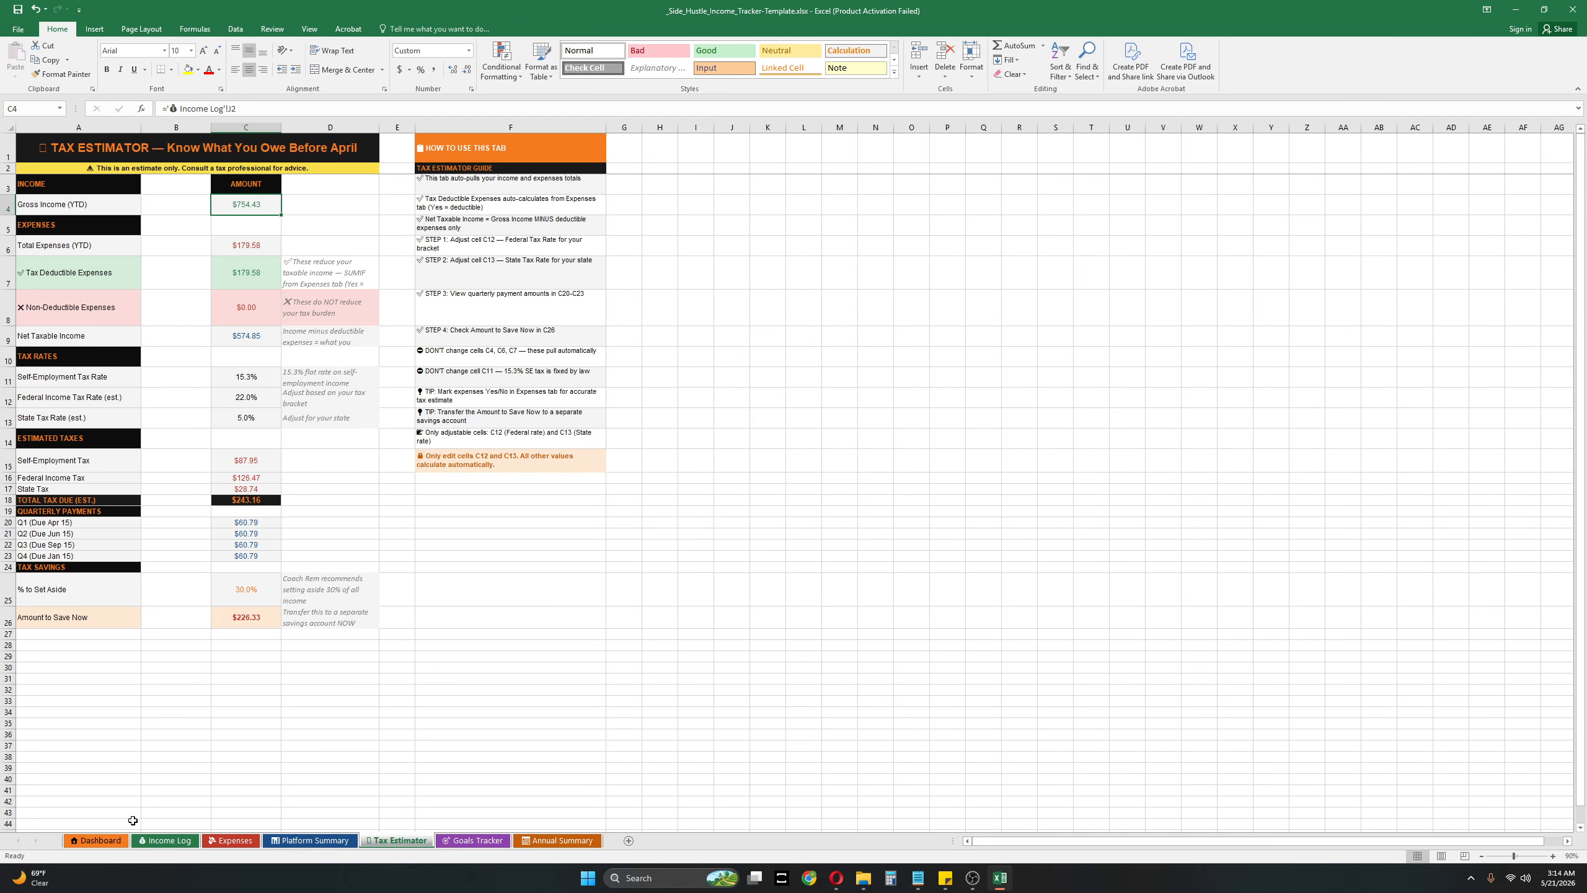
# Step: Check the Income Log's YTD total against the Tax Estimator's gross income
pyautogui.click(160, 843)
pyautogui.click(810, 184)
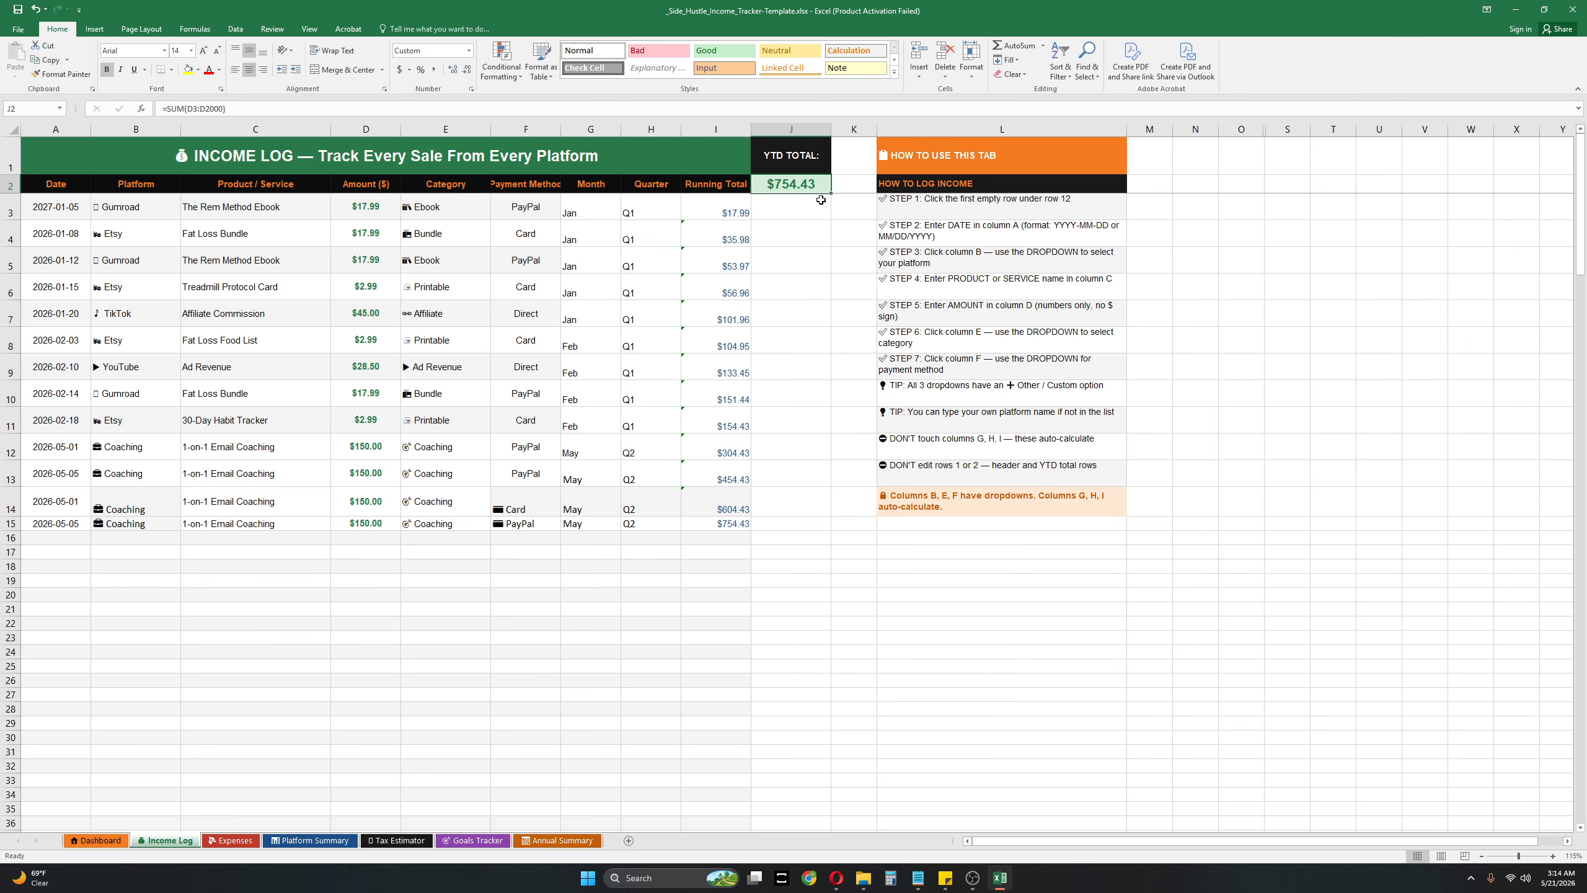
pyautogui.click(399, 840)
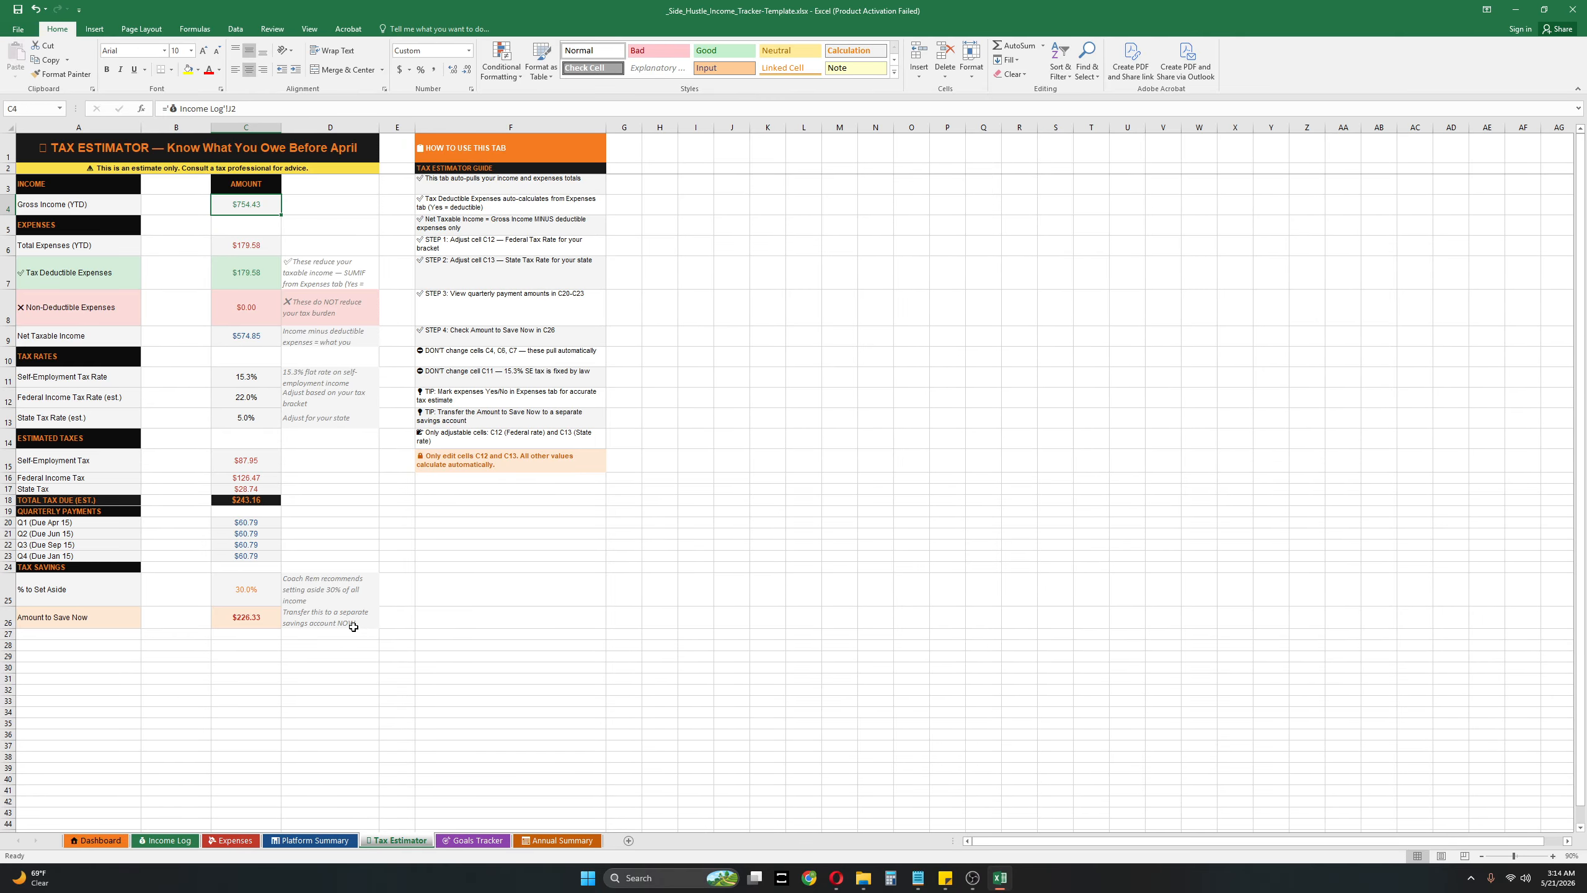
# Step: Examine the Tax Estimator's self-employment, federal and state tax rate cells, along with the notes on which cells not to change
pyautogui.click(252, 377)
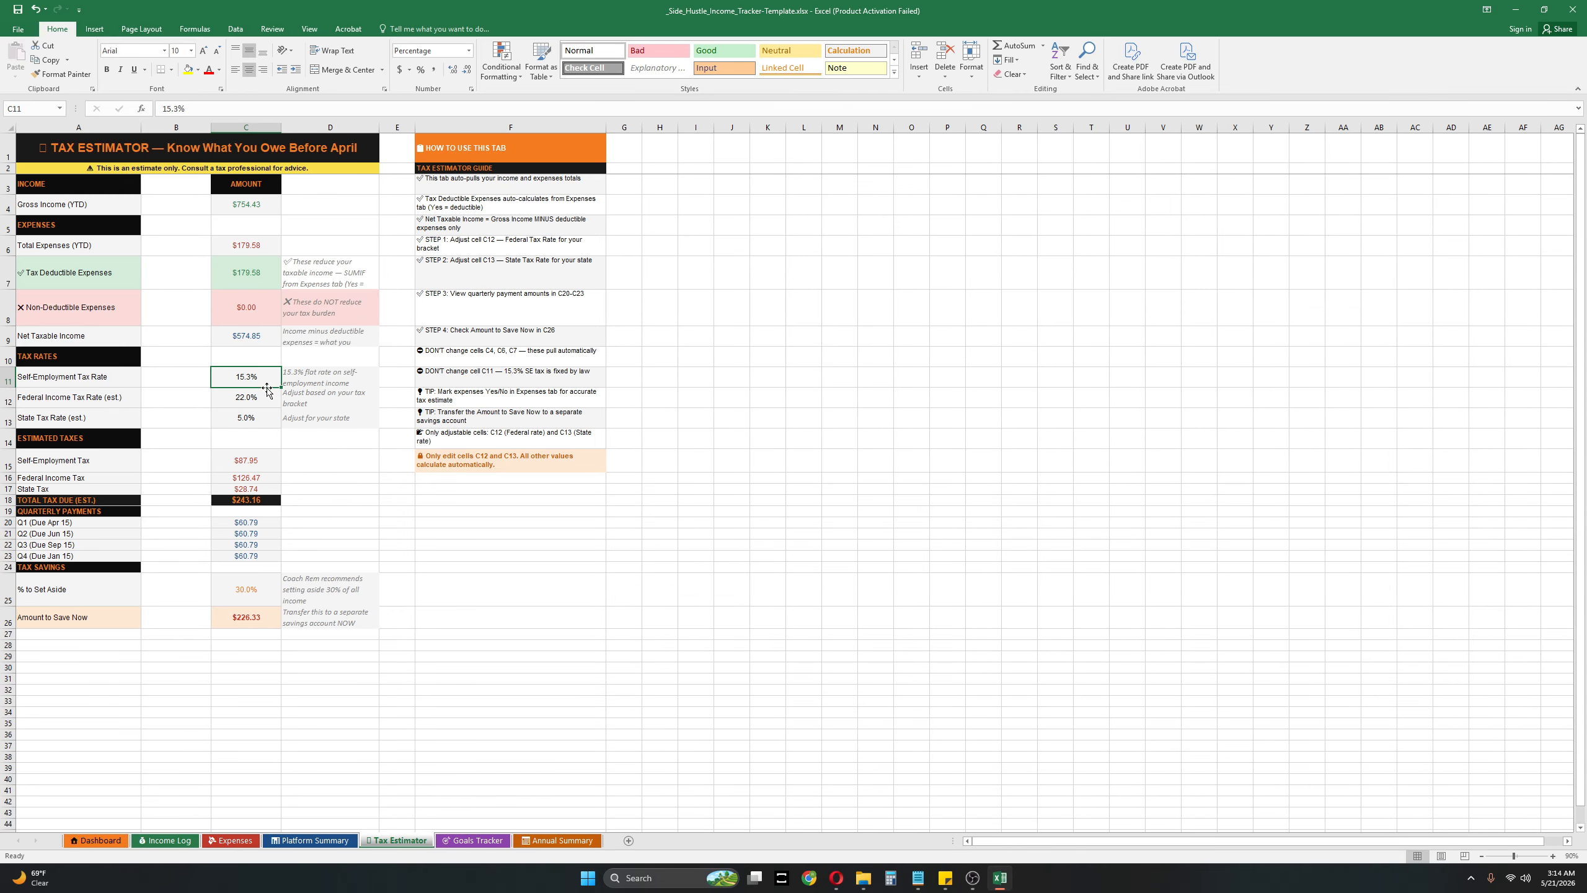
pyautogui.moveTo(341, 274); pyautogui.dragTo(331, 417)
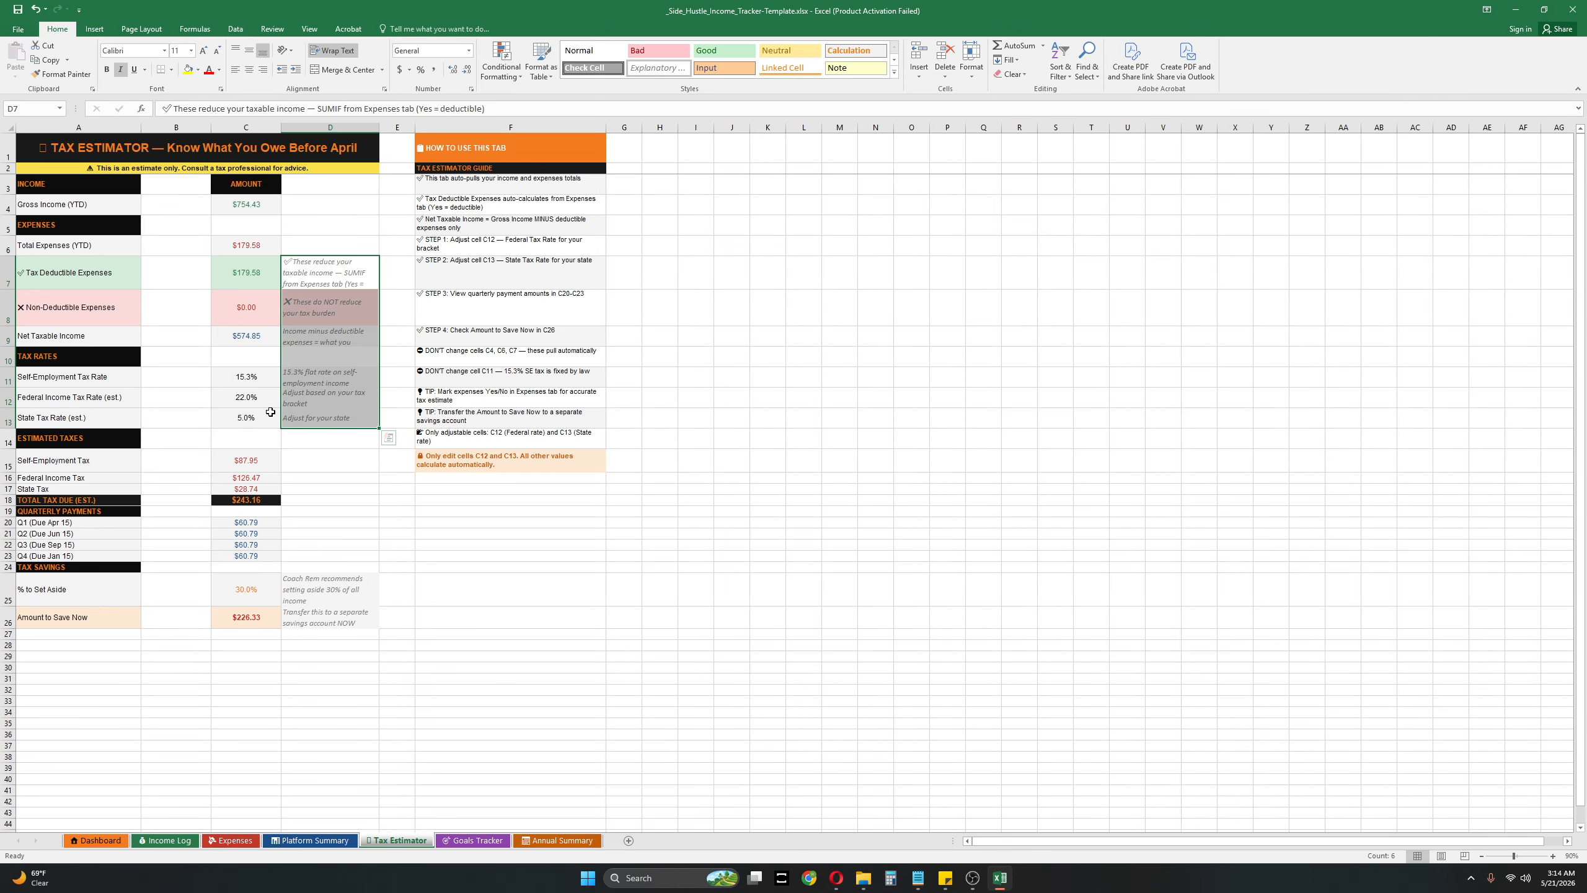
pyautogui.click(337, 355)
pyautogui.click(454, 355)
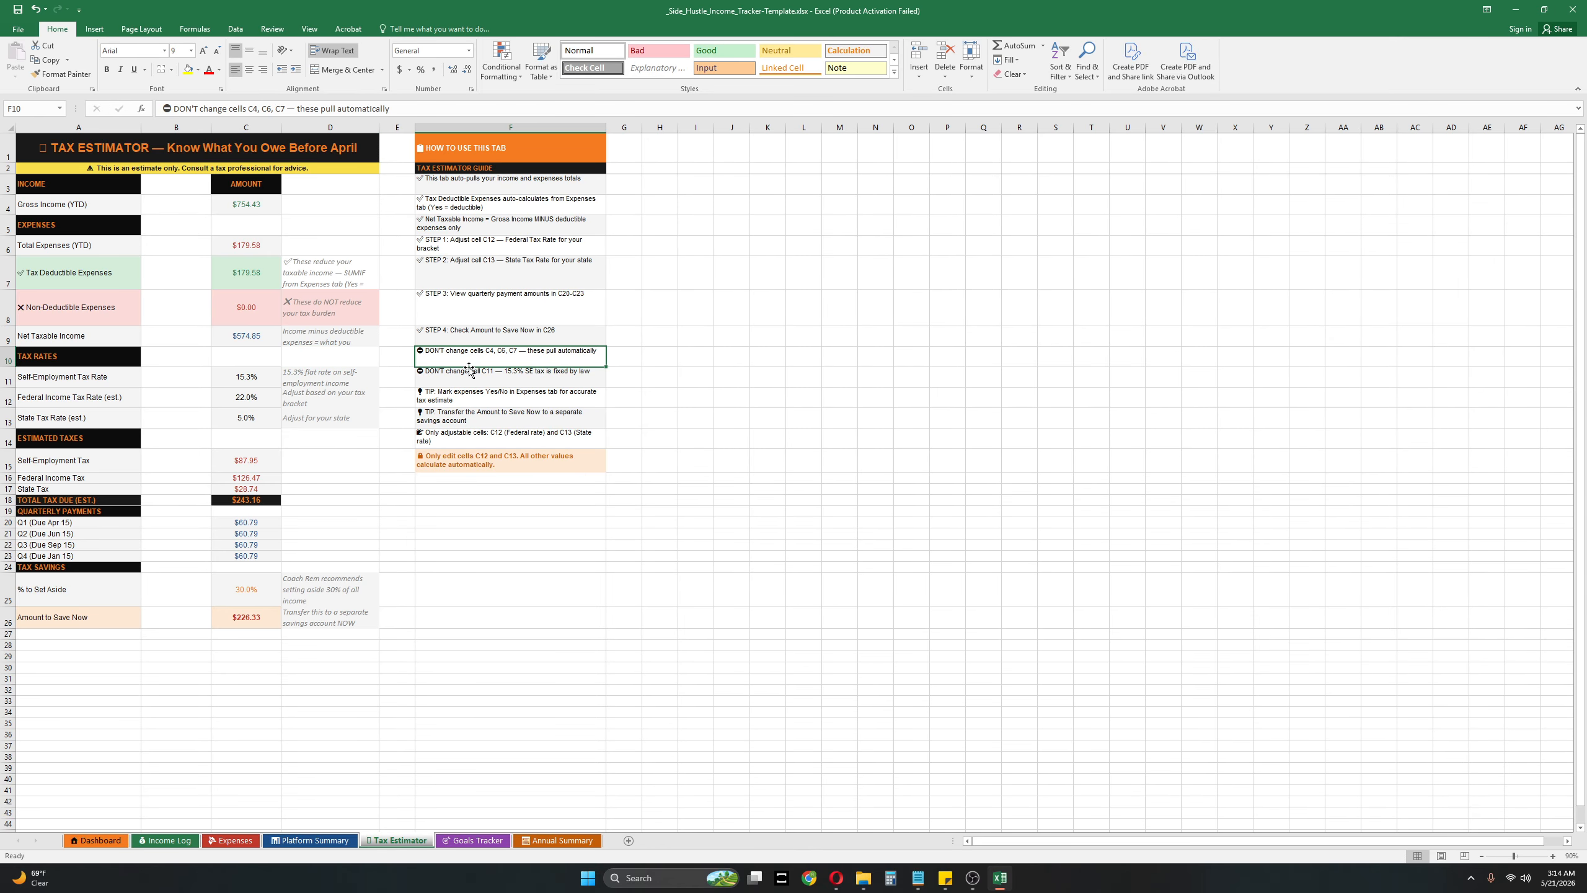
pyautogui.click(467, 378)
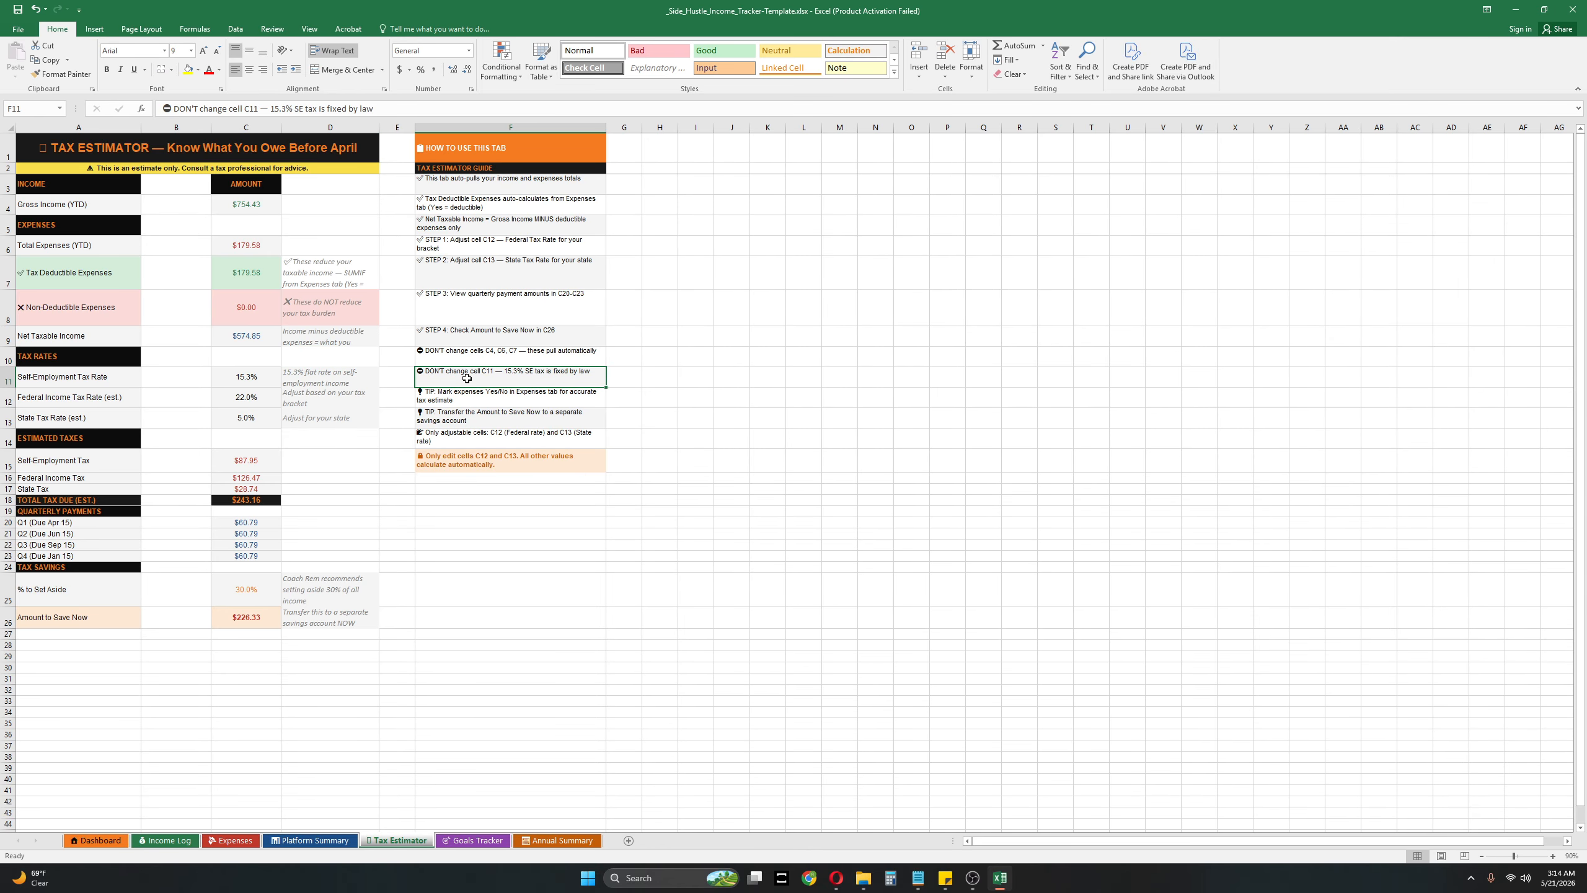
pyautogui.click(233, 398)
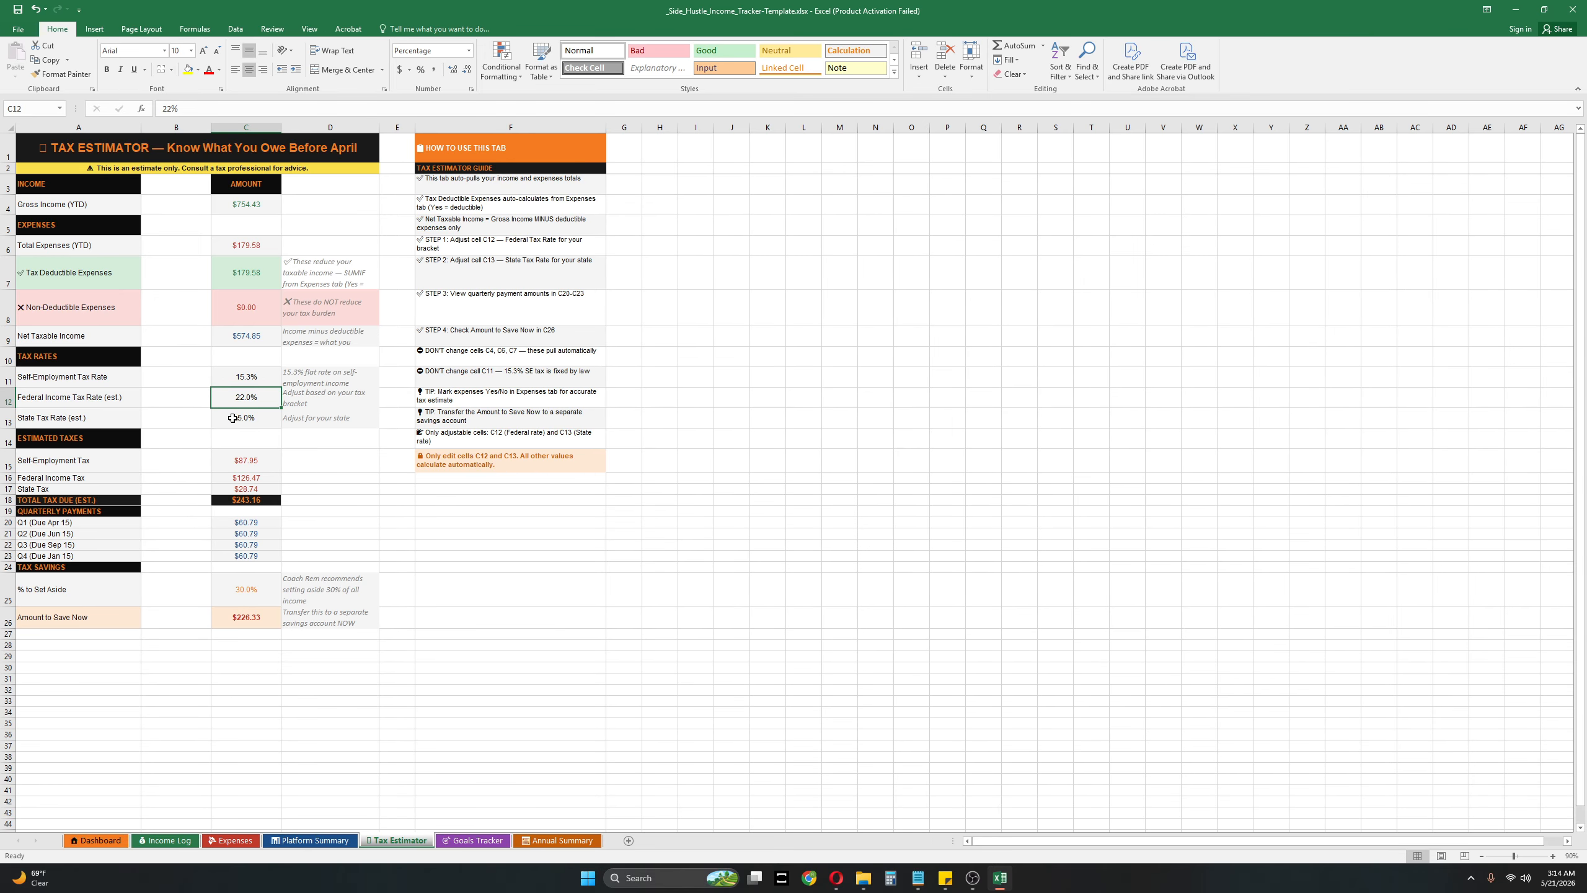
pyautogui.click(232, 418)
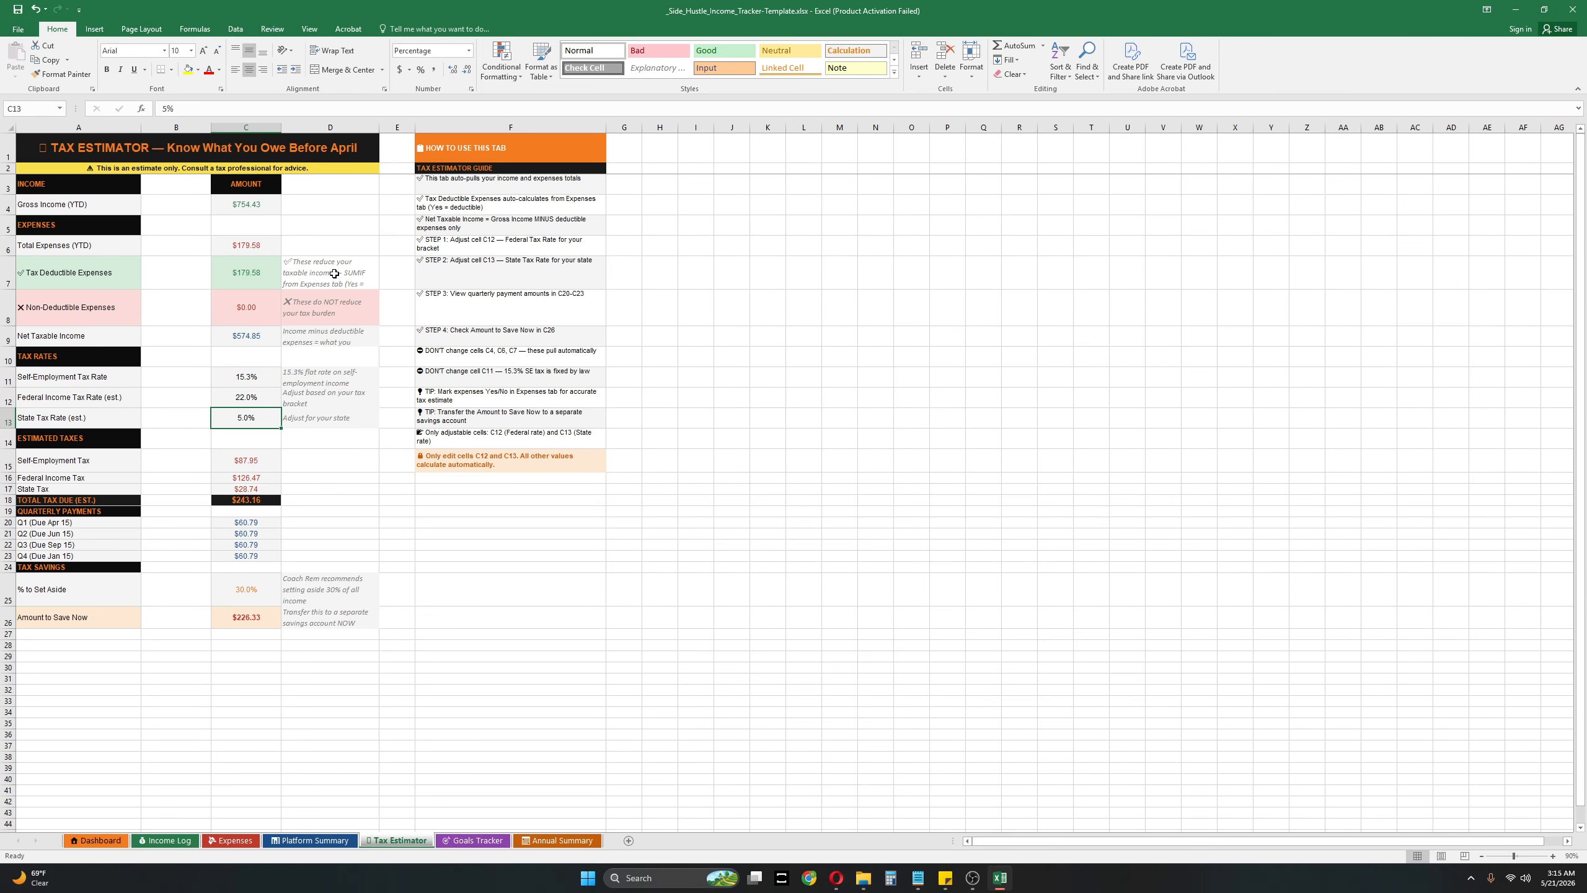
pyautogui.moveTo(334, 273); pyautogui.dragTo(309, 616)
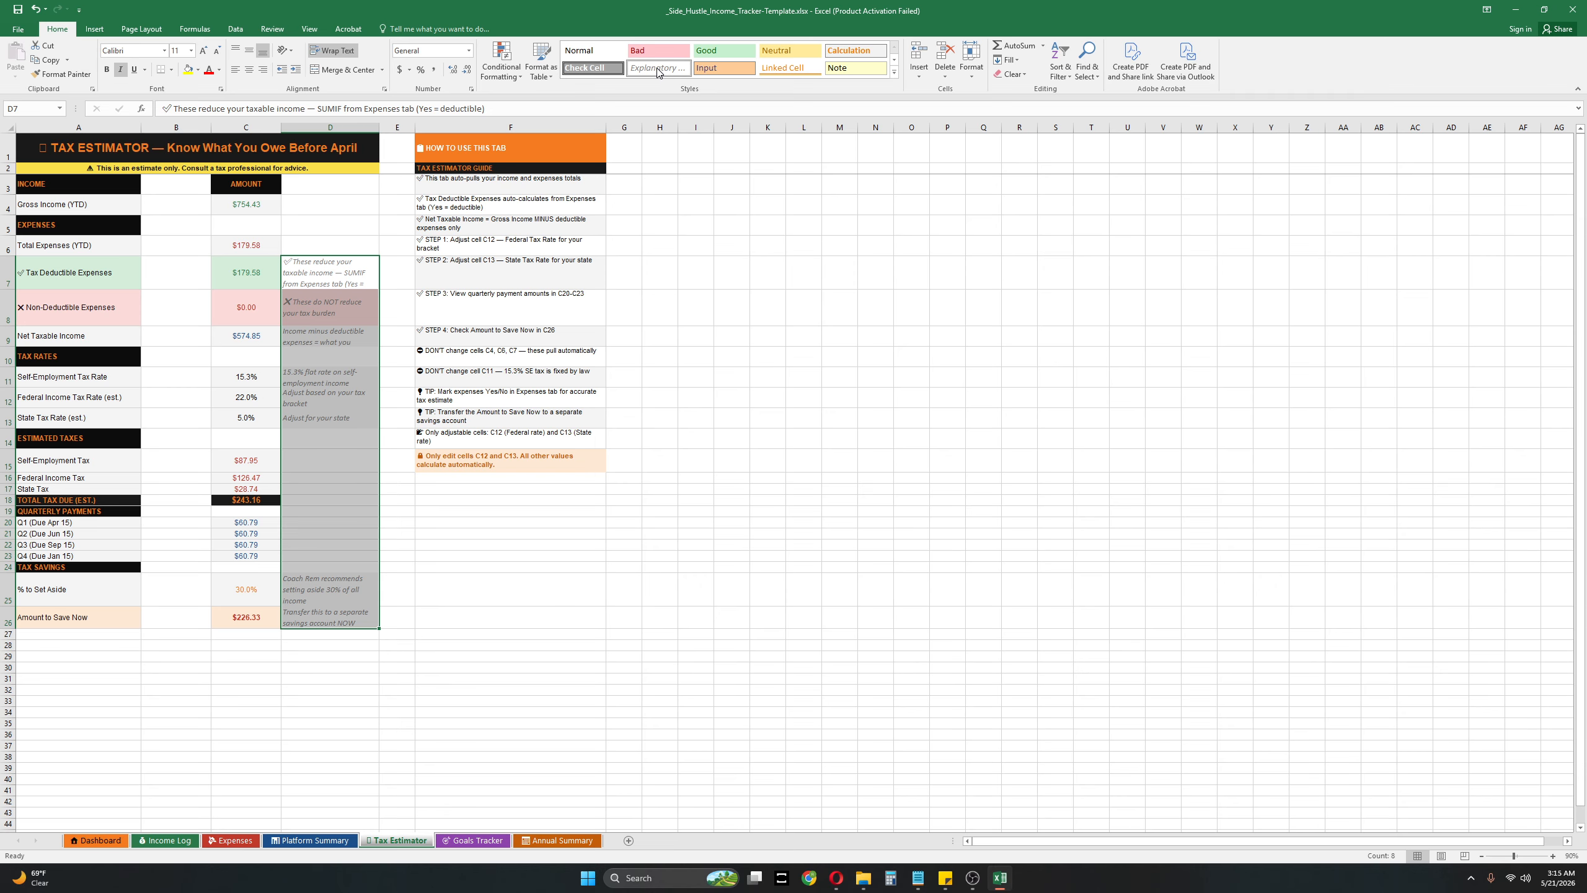
pyautogui.click(647, 47)
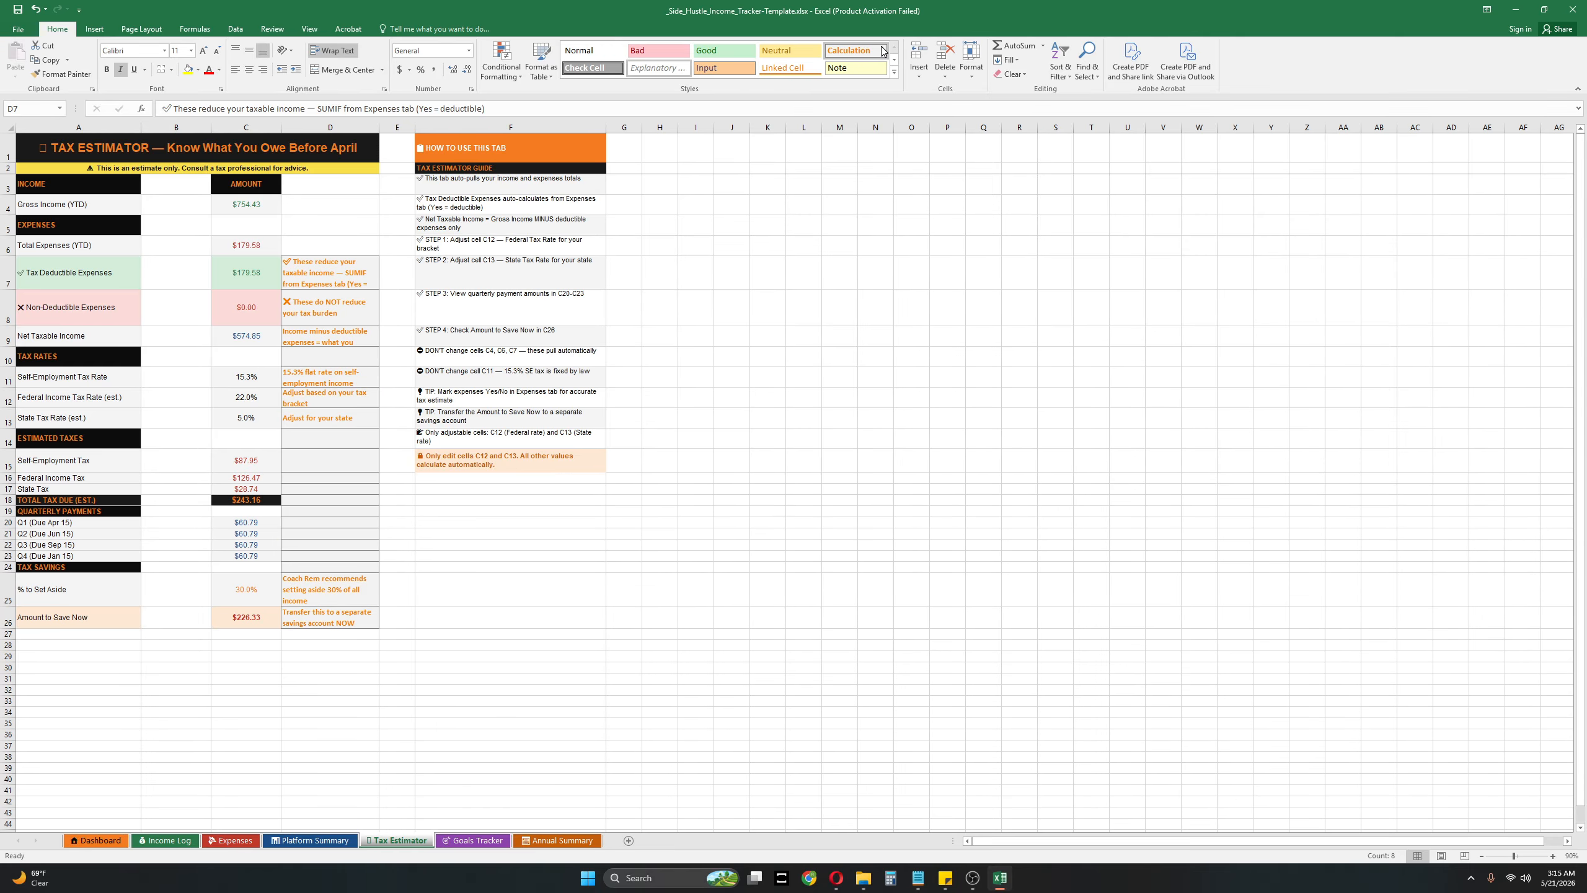
pyautogui.moveTo(971, 417); pyautogui.dragTo(971, 400)
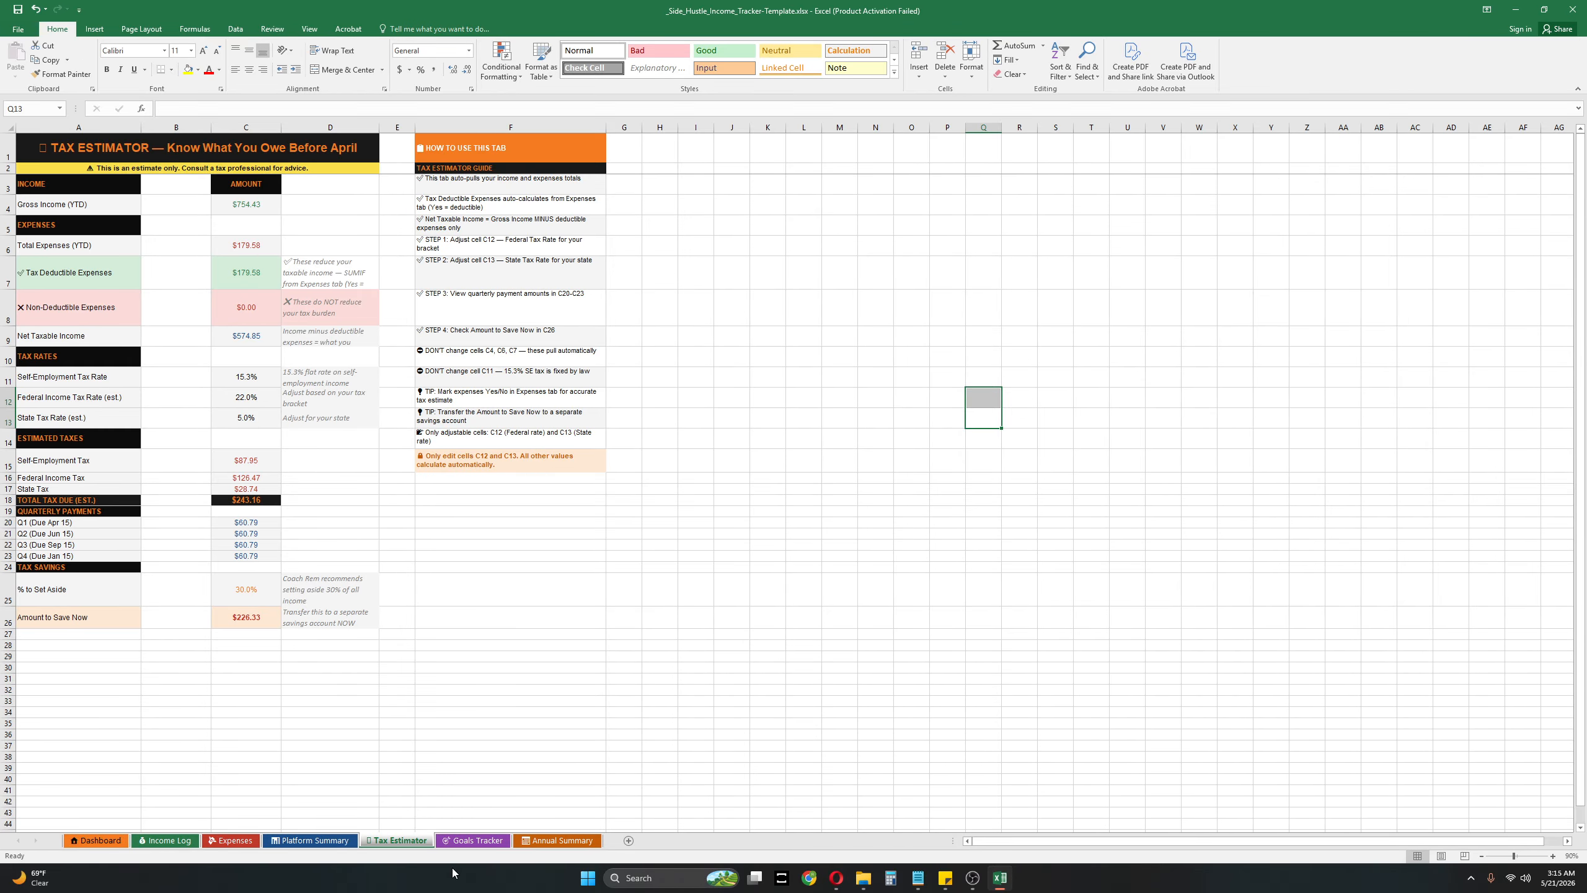
# Step: Review the Platform Summary and the Annual Summary, inspecting the total income cell and May's income and expenses cells
pyautogui.click(334, 842)
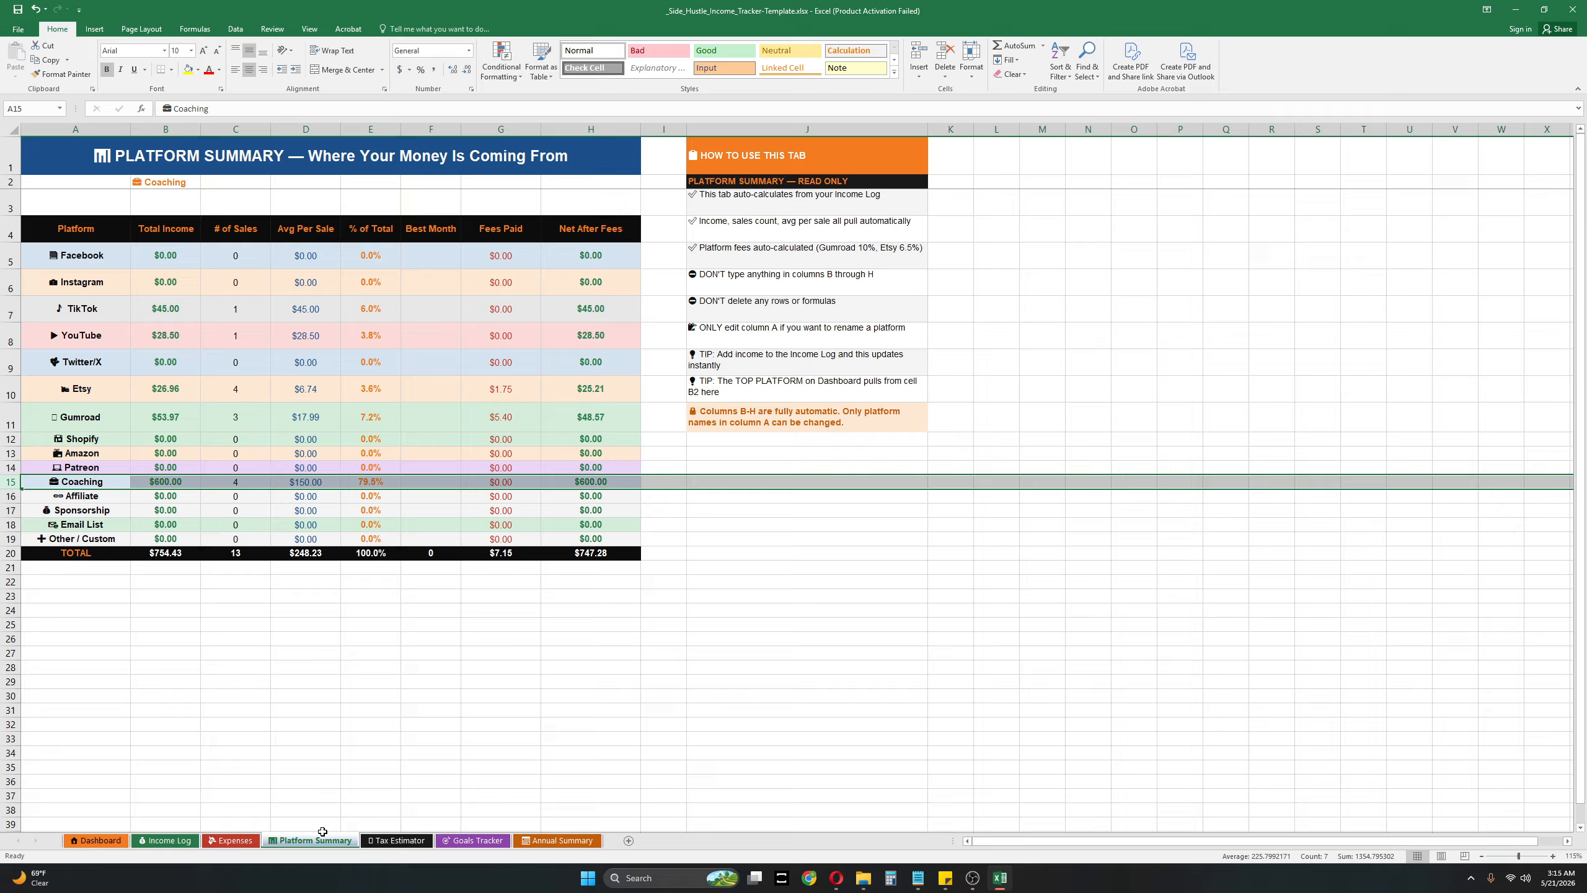
pyautogui.click(557, 839)
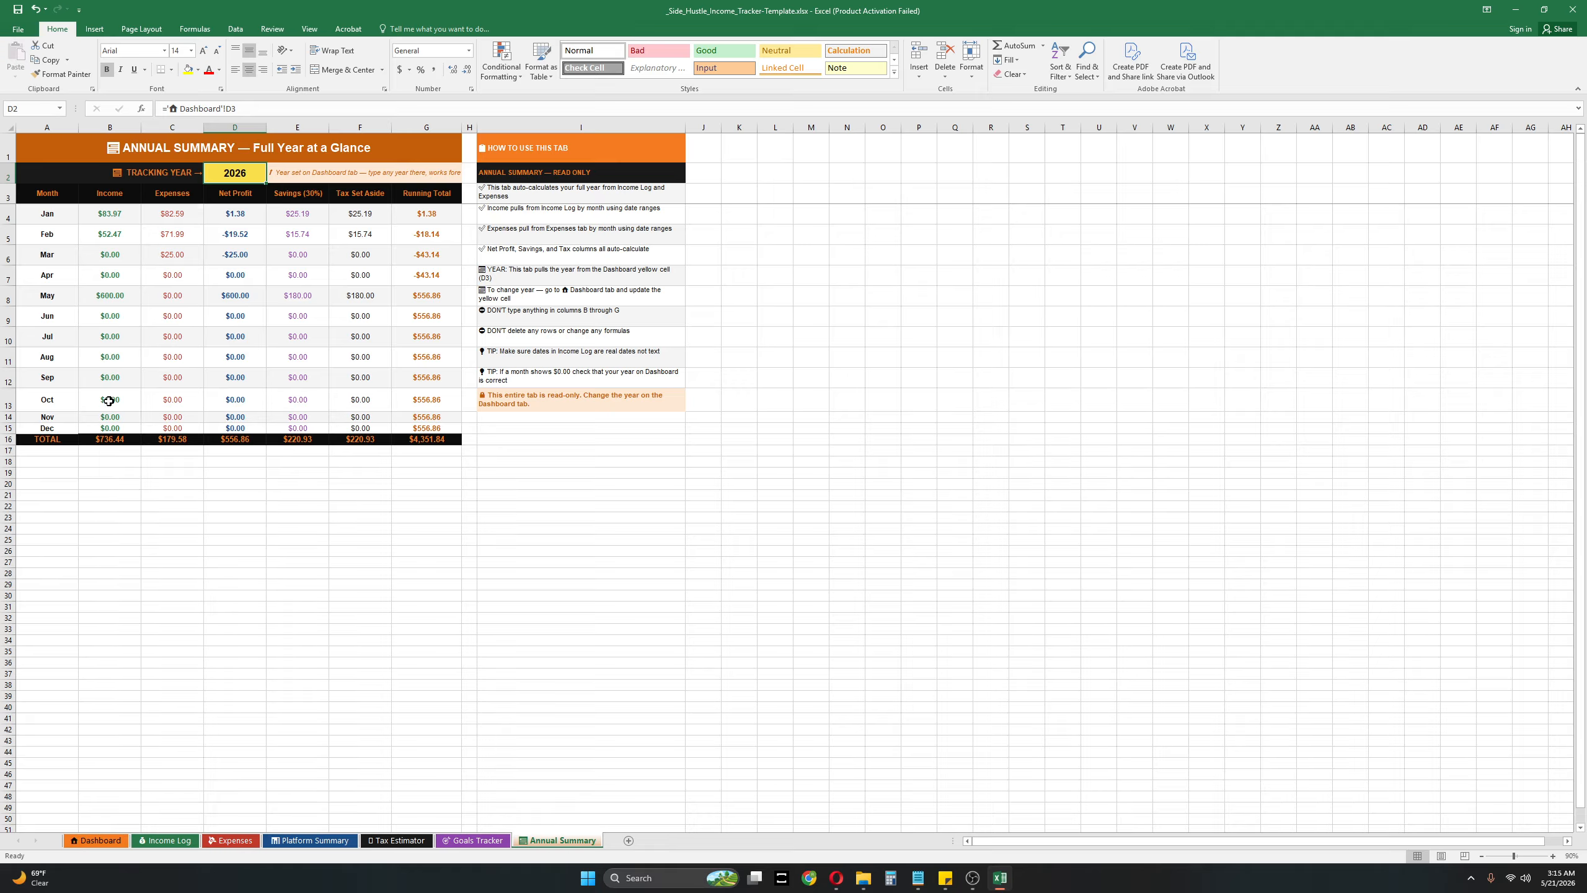
pyautogui.click(124, 440)
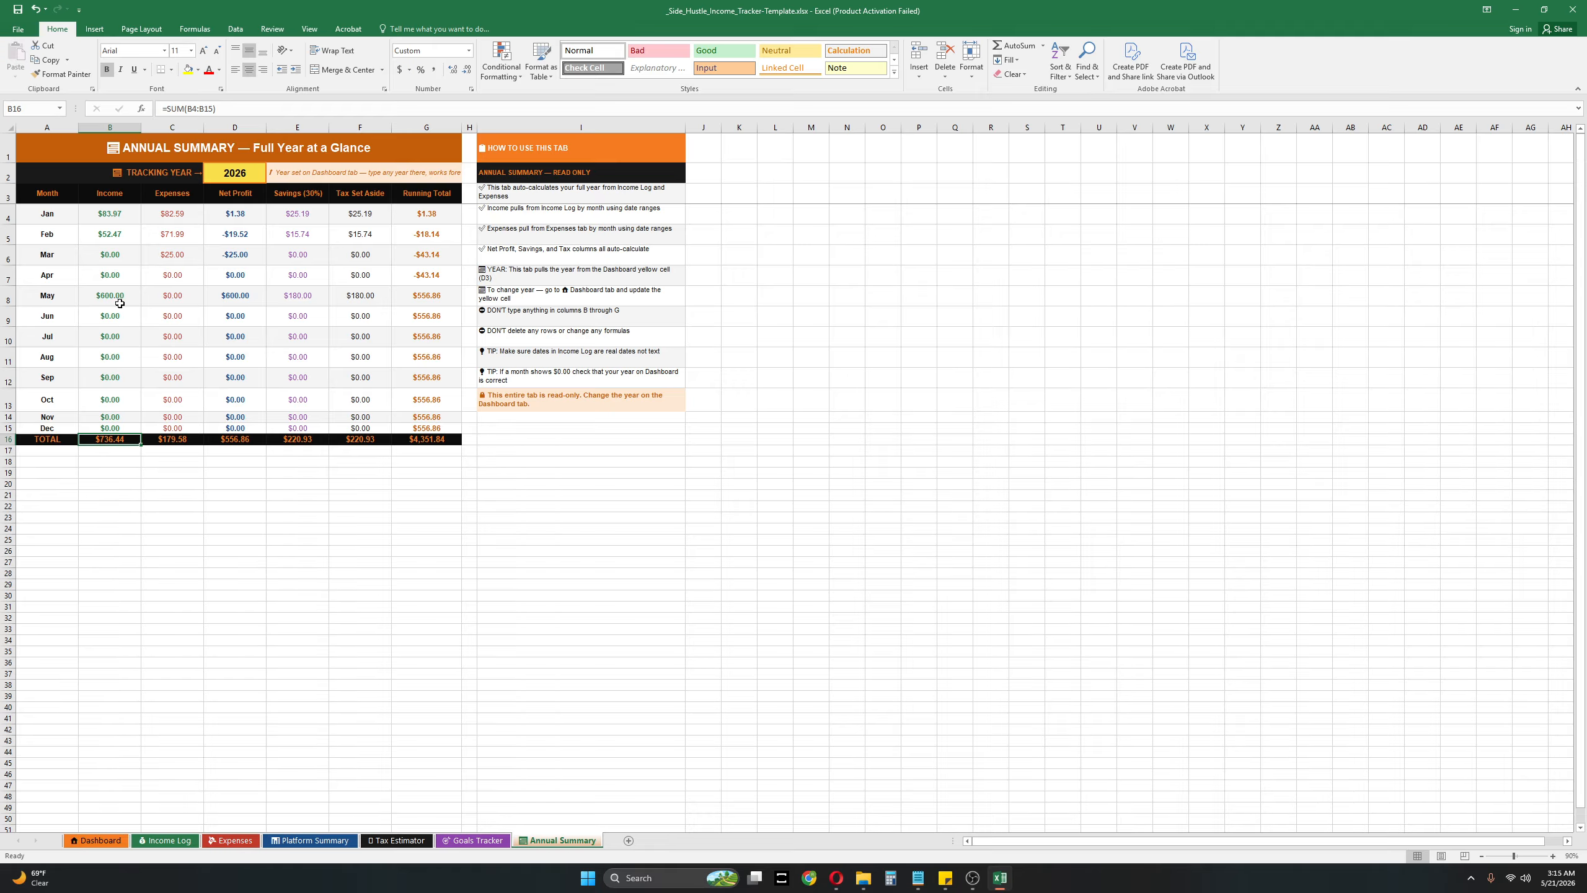
pyautogui.click(136, 293)
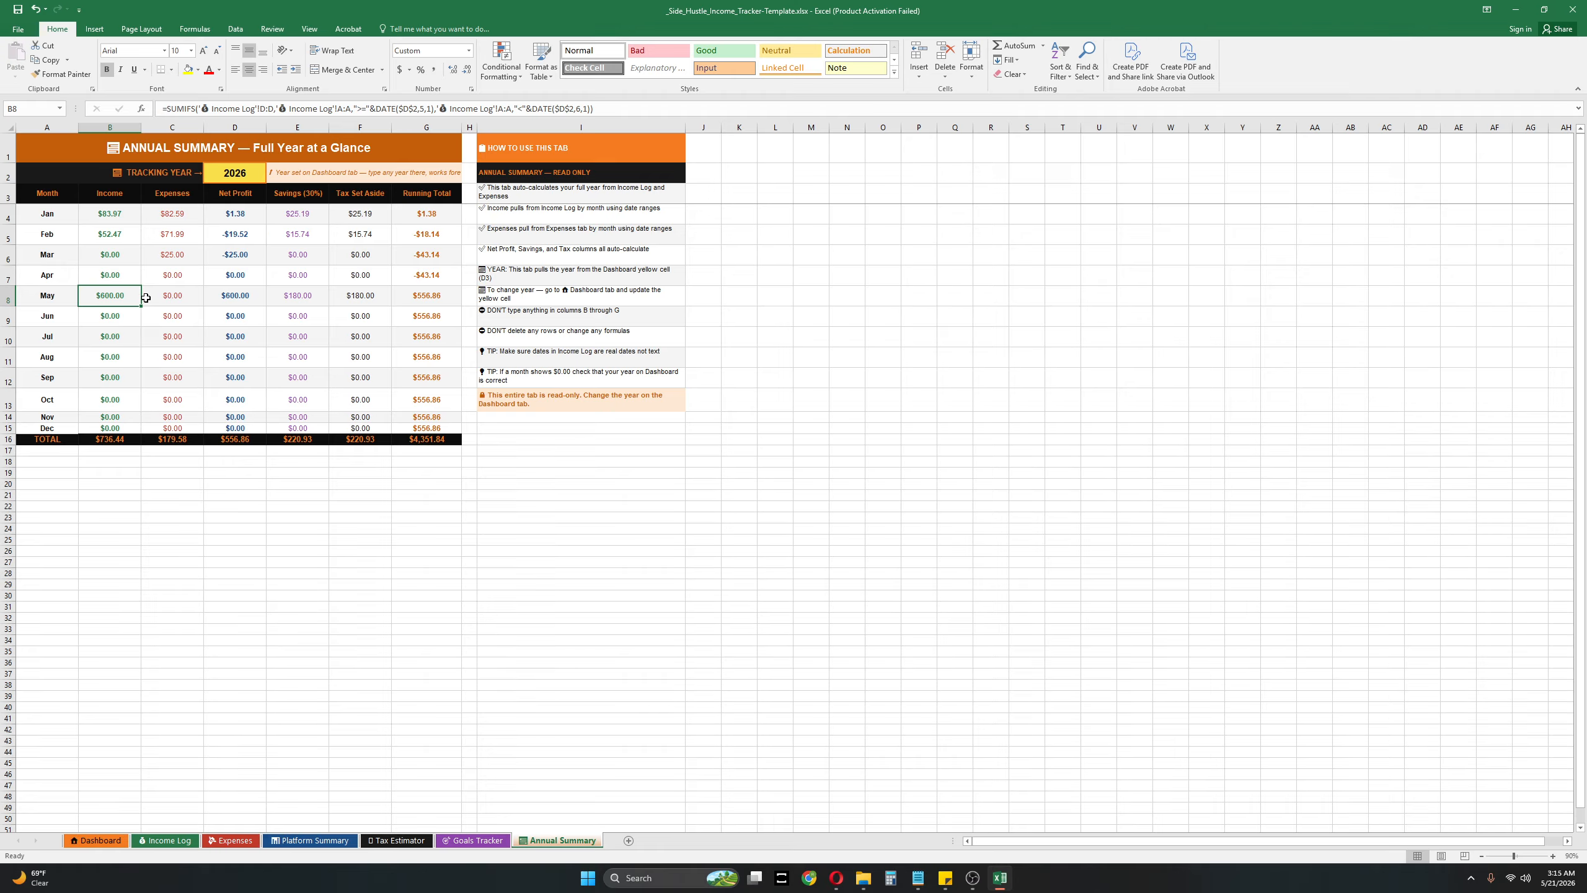
pyautogui.click(198, 295)
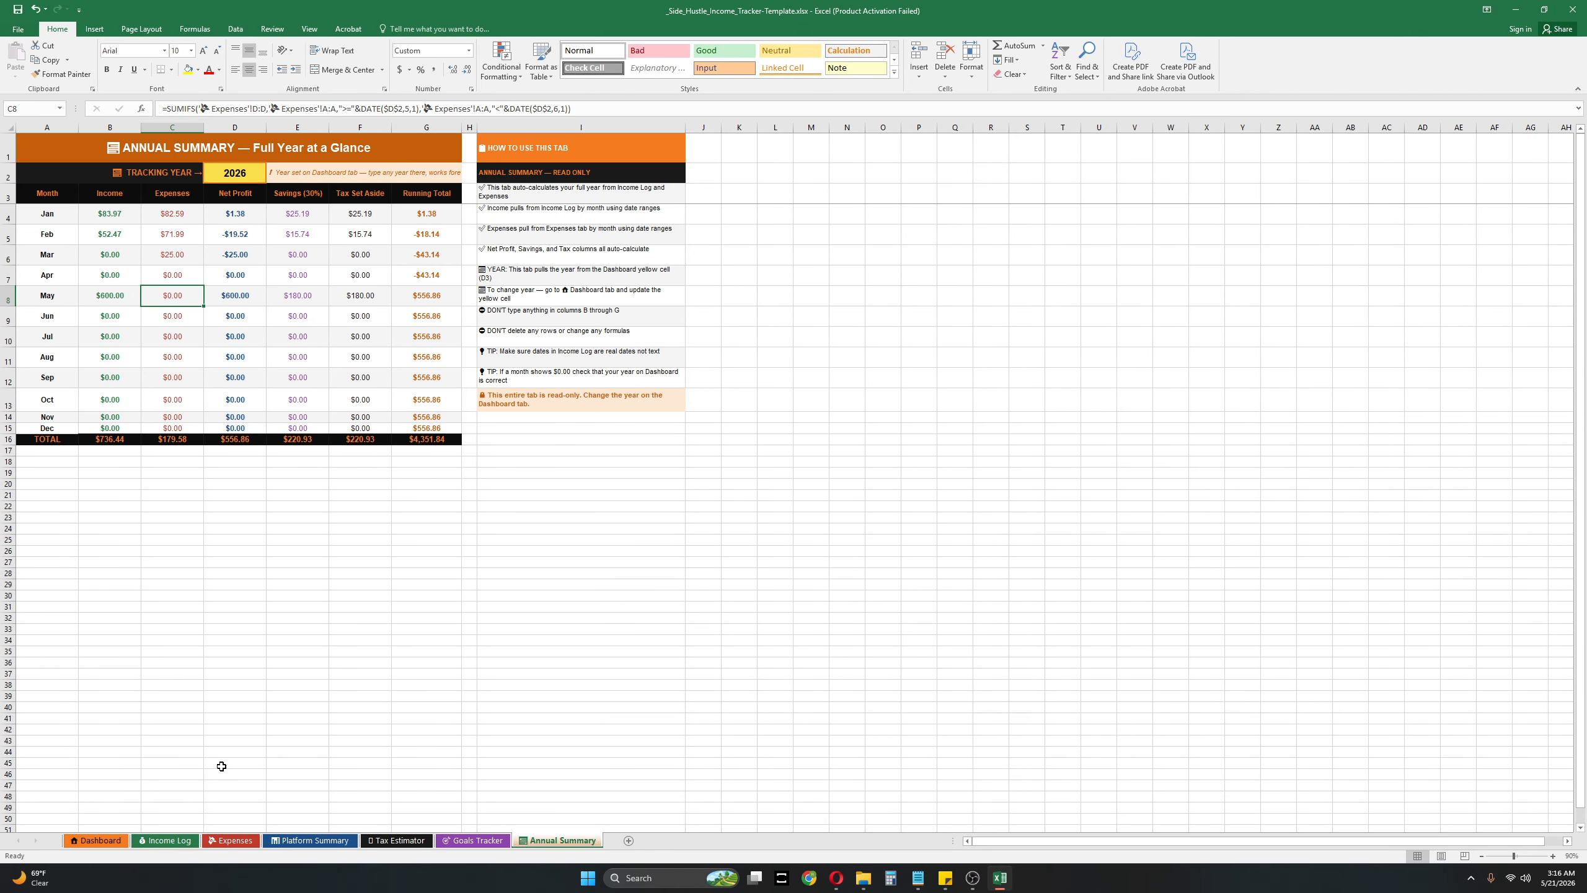
# Step: Copy the Ring Light expense entry on the Expenses sheet into the first empty row, starting at A13
pyautogui.click(233, 839)
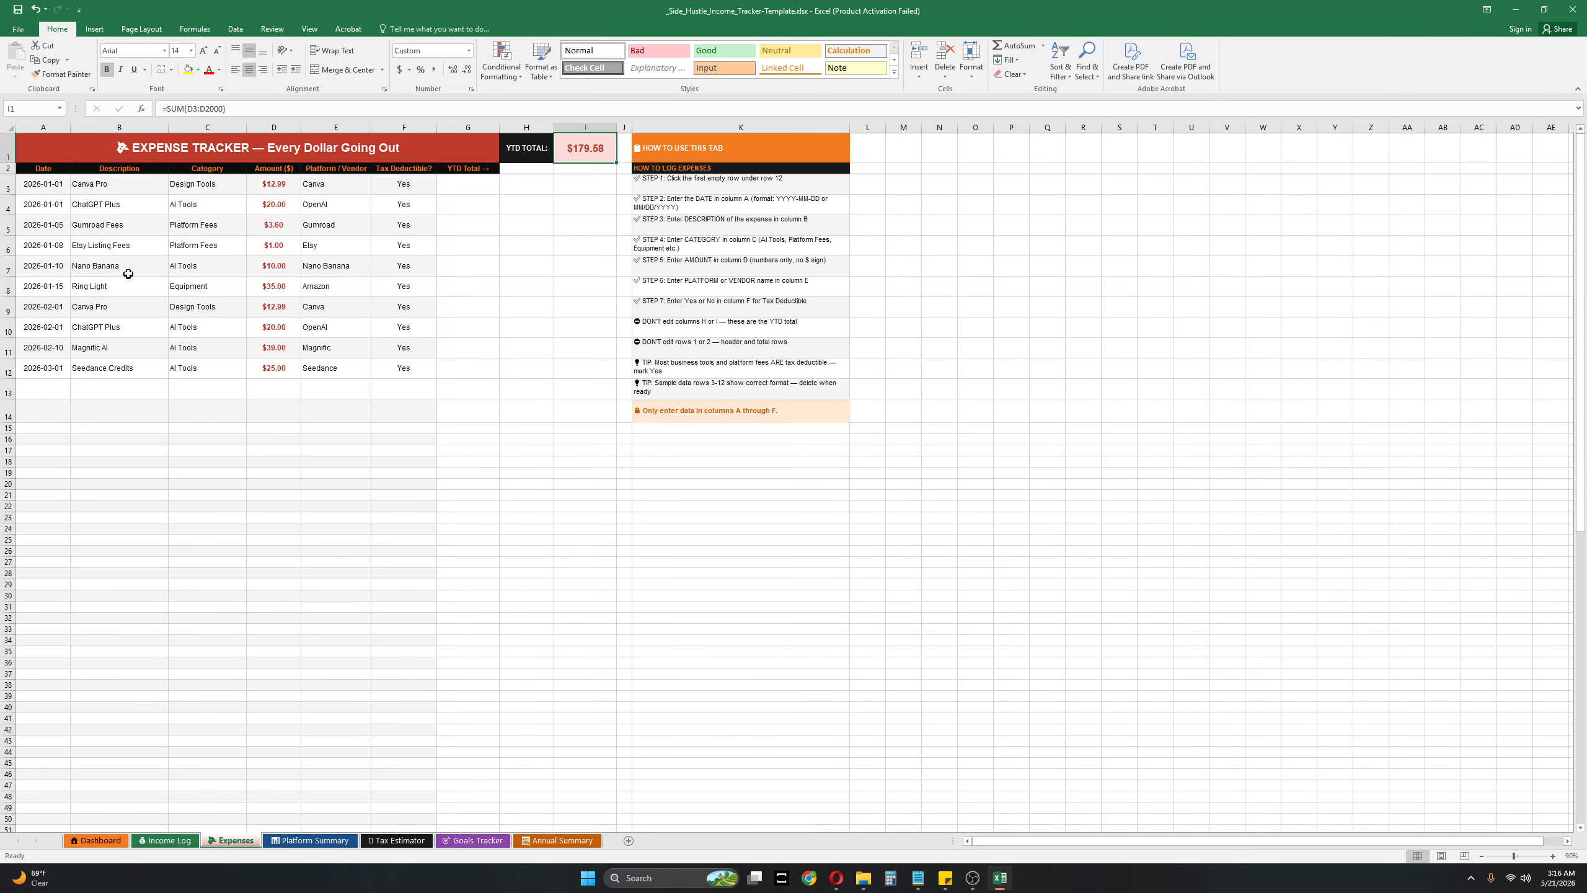
pyautogui.moveTo(390, 285); pyautogui.dragTo(30, 286)
pyautogui.hotkey('ctrl', 'c')
pyautogui.click(48, 390)
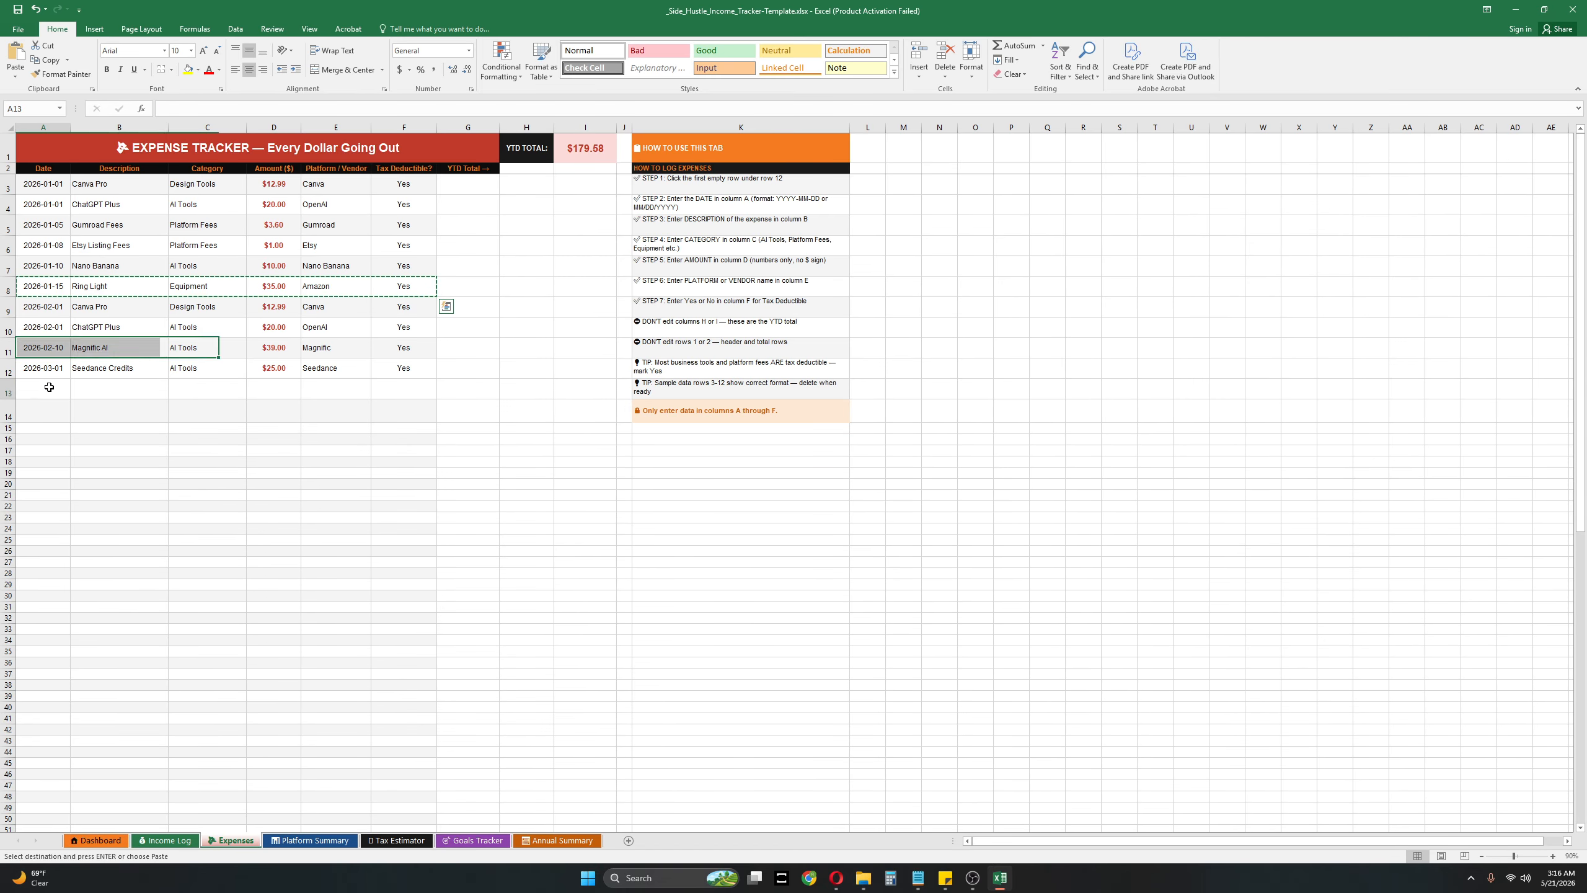
pyautogui.hotkey('ctrl', 'v')
# Step: Change the date of the copied Ring Light expense in A13 to 5/15/2026
pyautogui.doubleClick(47, 391)
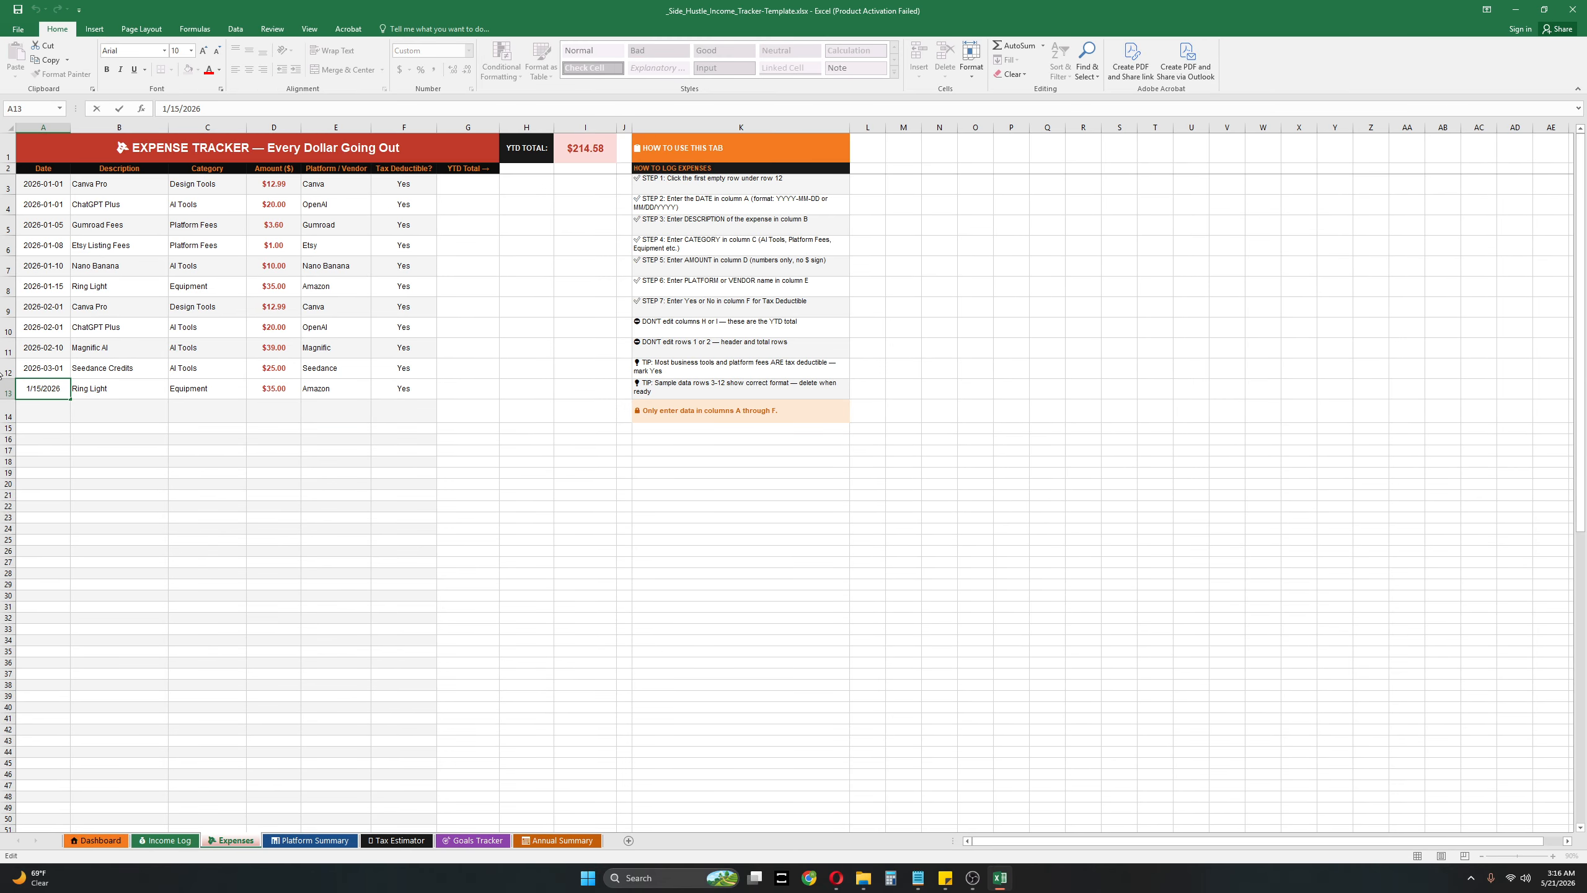
pyautogui.press('Home')
pyautogui.press('Delete')
pyautogui.write('5')
pyautogui.click(124, 431)
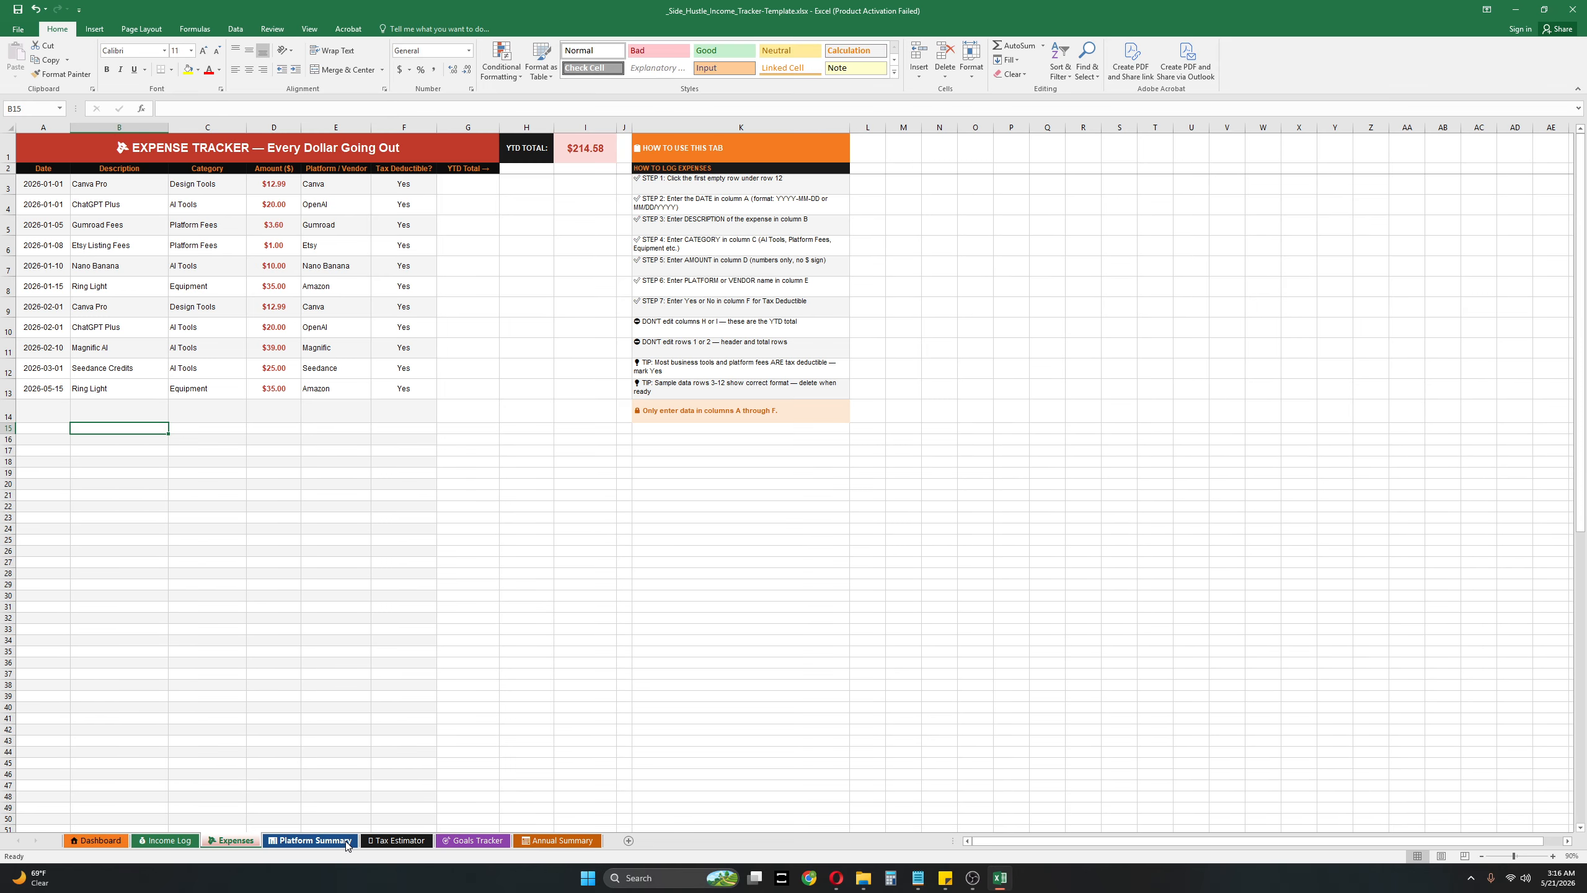
# Step: Check May's expenses and net profit on the Annual Summary, and look over the Platform Summary
pyautogui.click(473, 840)
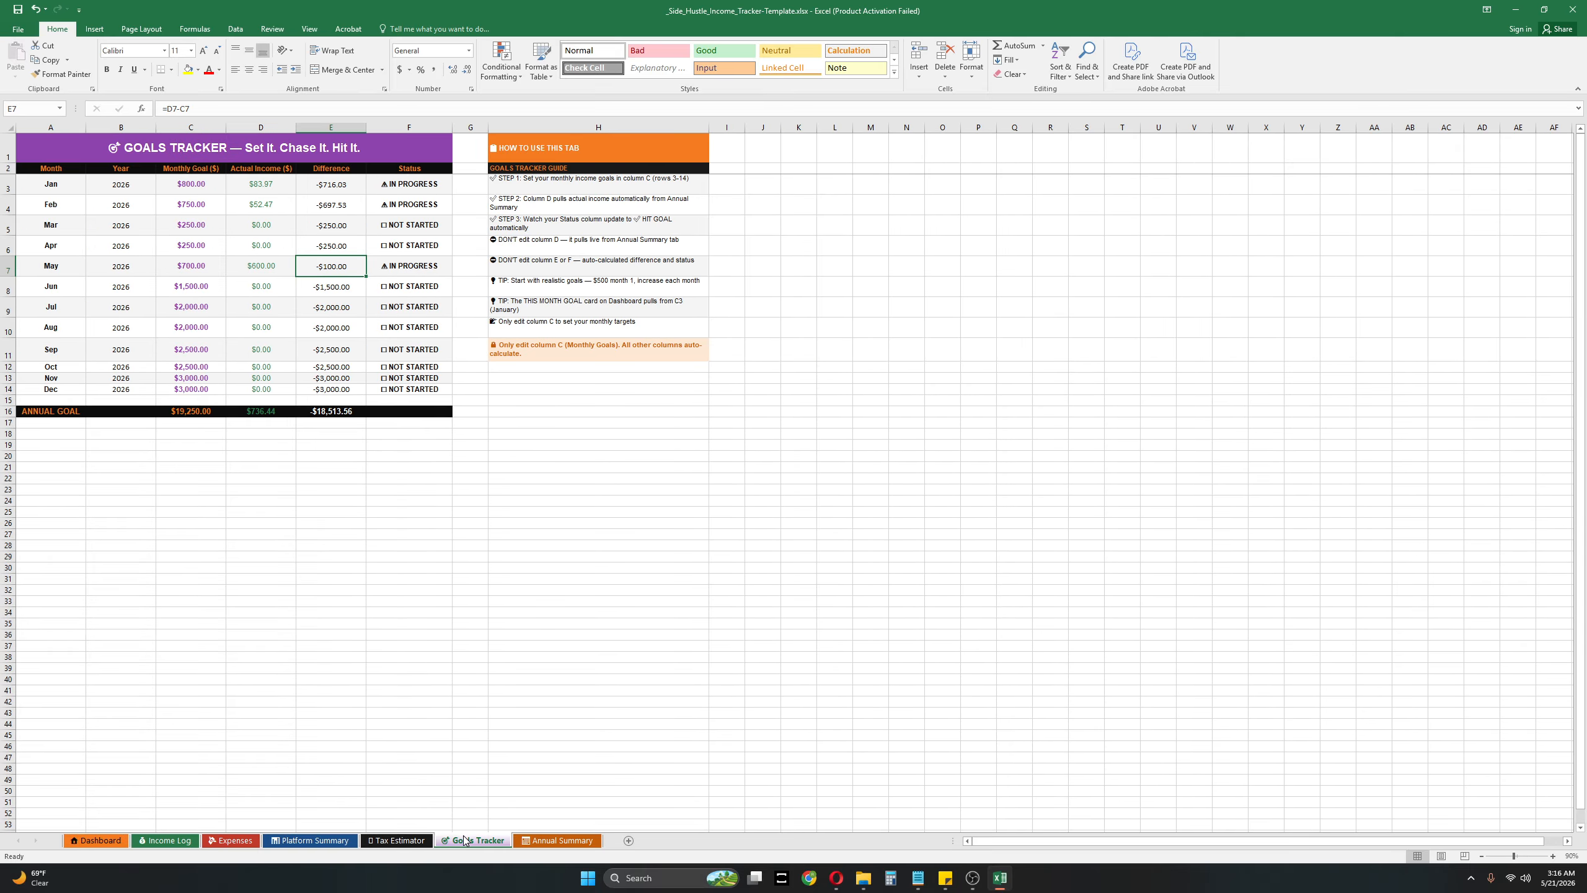
pyautogui.click(566, 838)
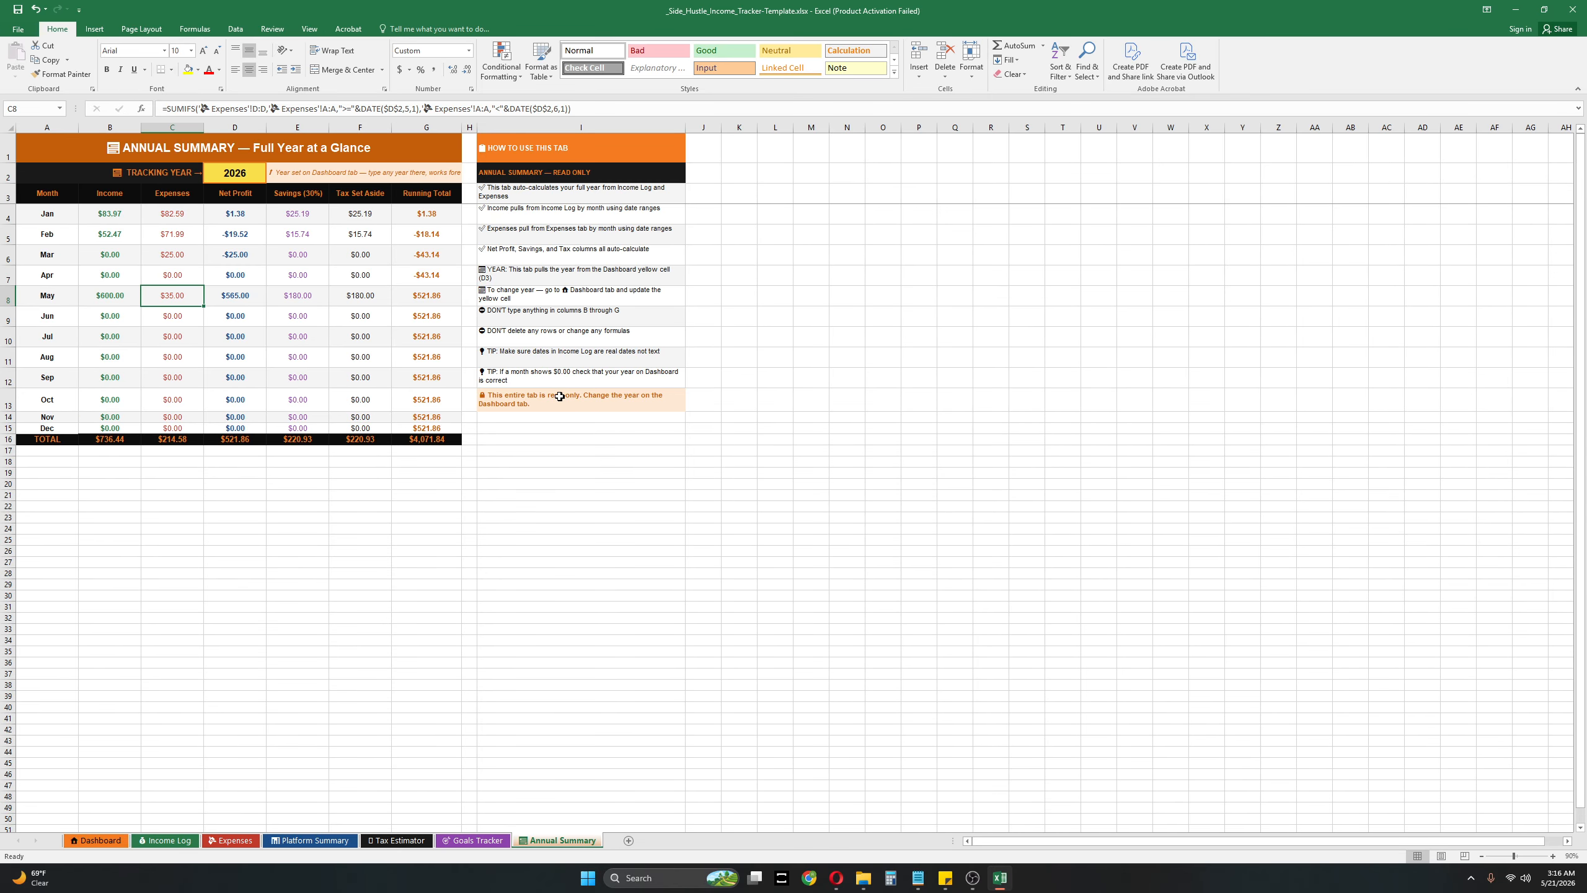
pyautogui.click(306, 840)
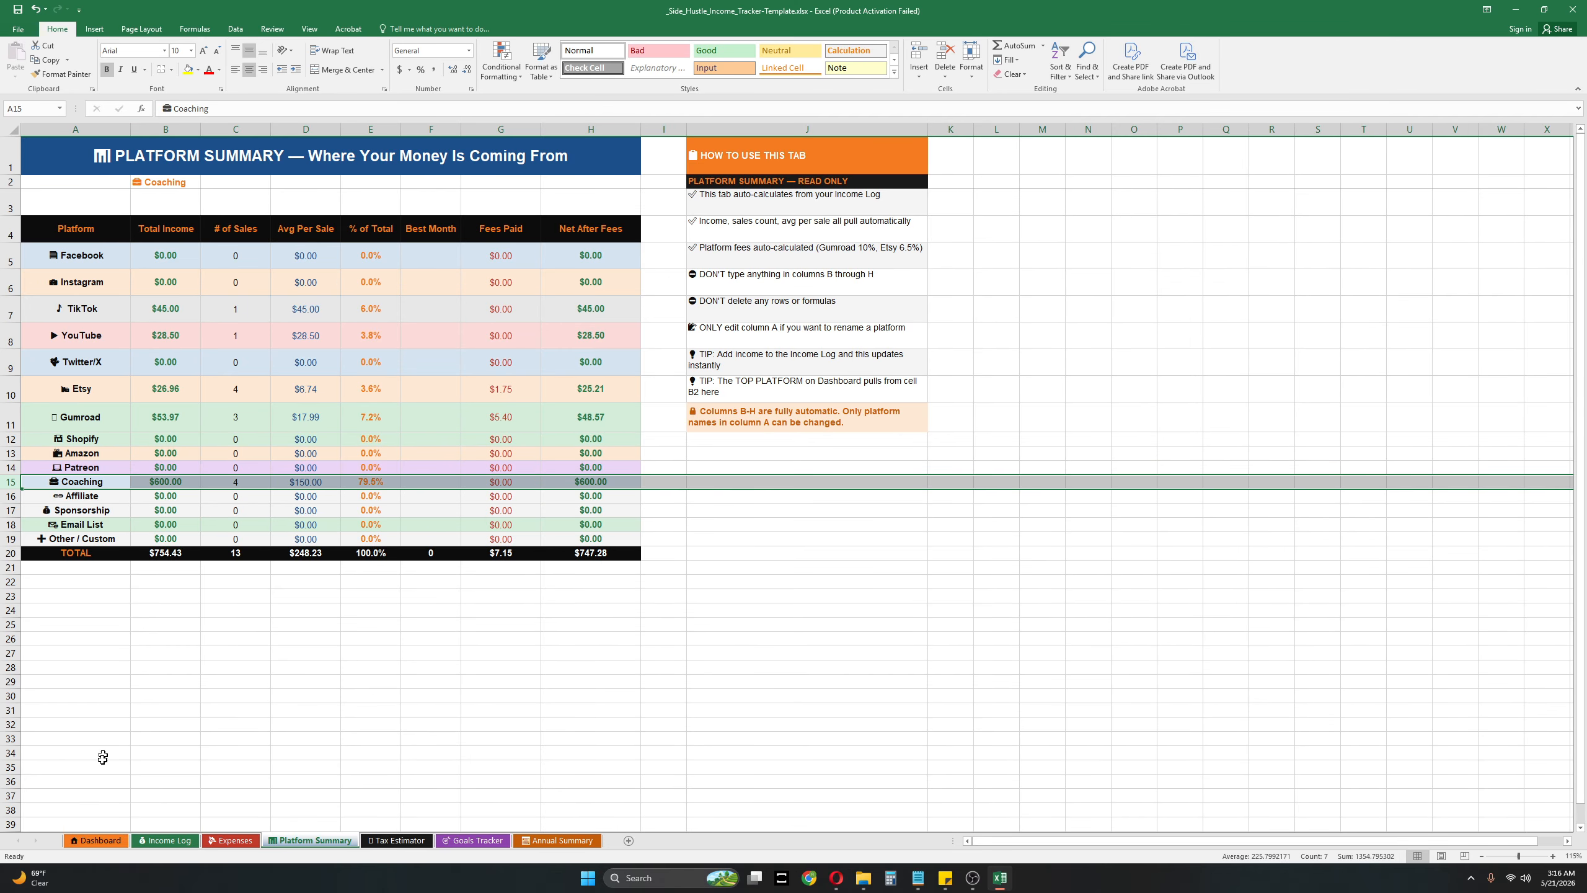
# Step: Review the Dashboard's summary cards and Monthly Snapshot, and compare its top platform with the Platform Summary
pyautogui.click(96, 840)
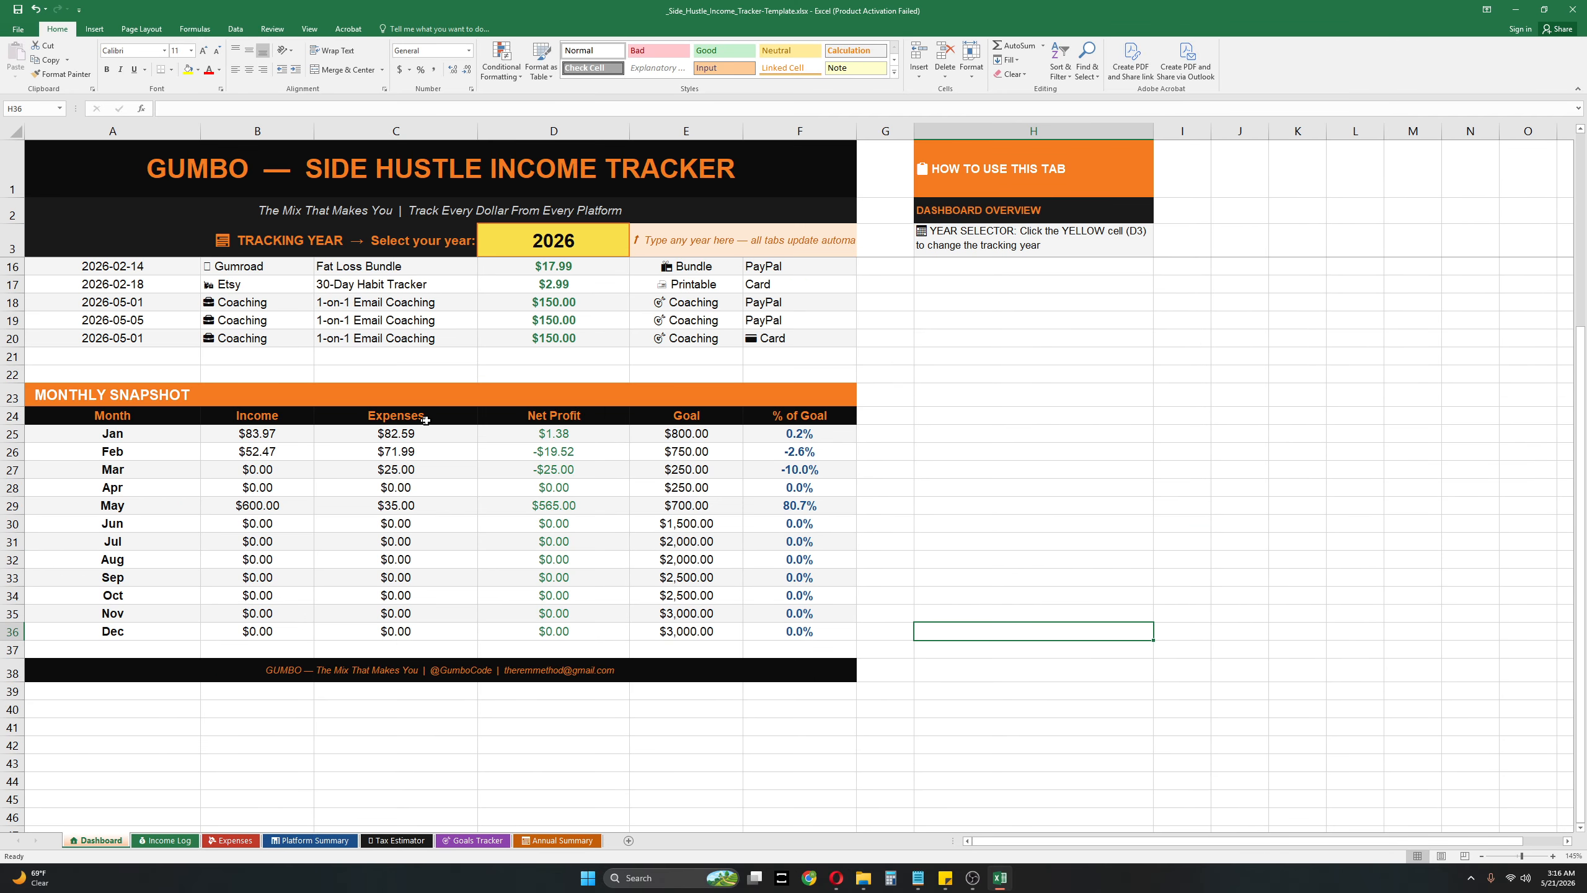
pyautogui.scroll(4, 425, 420)
pyautogui.scroll(-1, 545, 374)
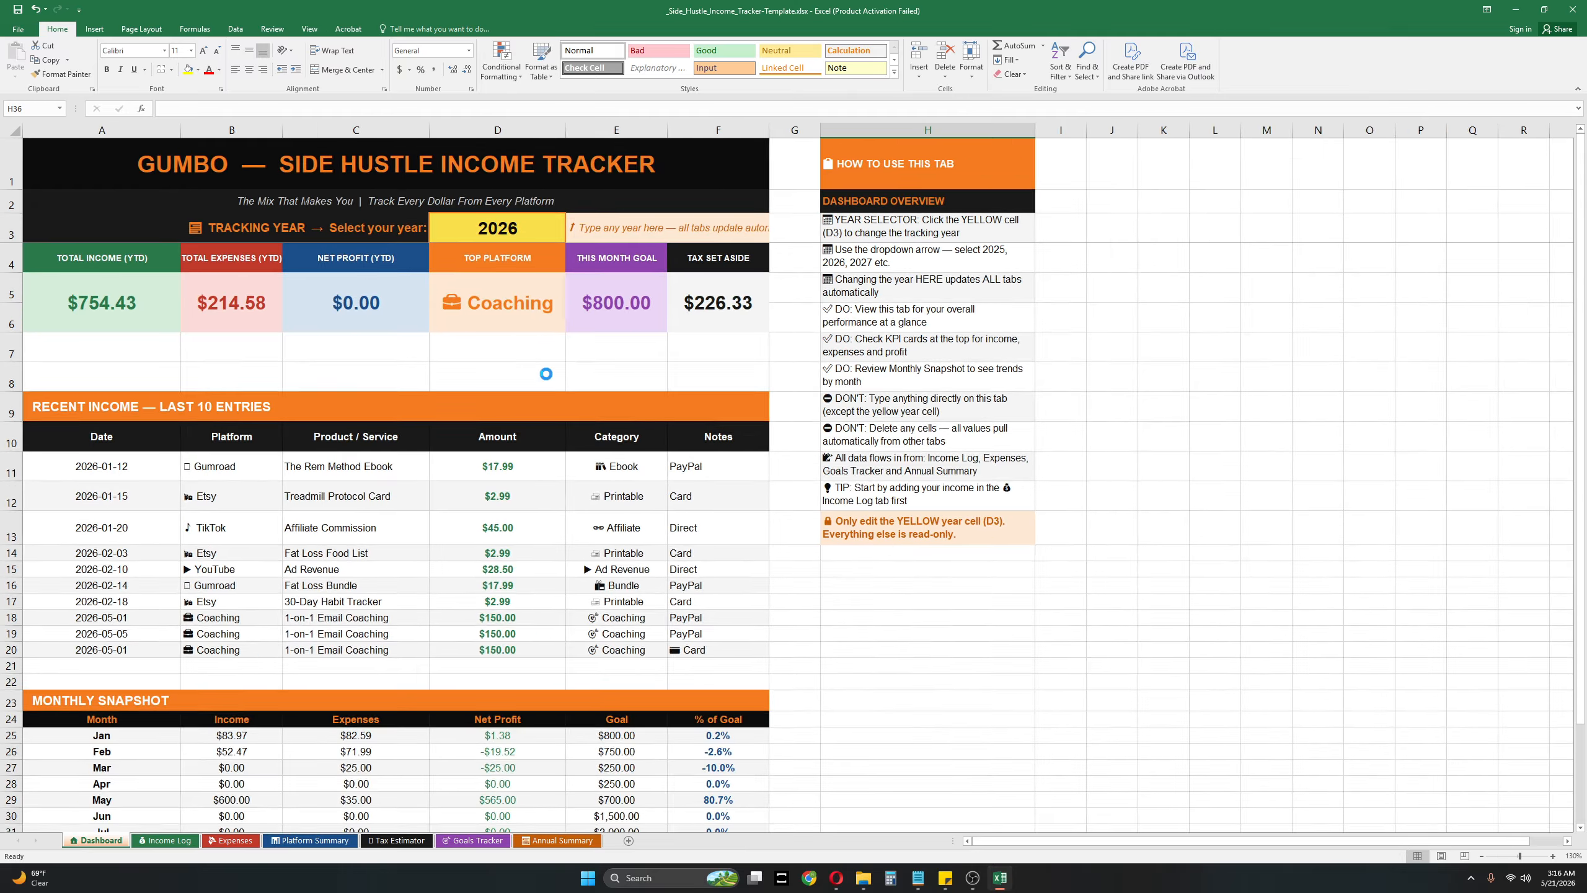
pyautogui.scroll(-2, 545, 374)
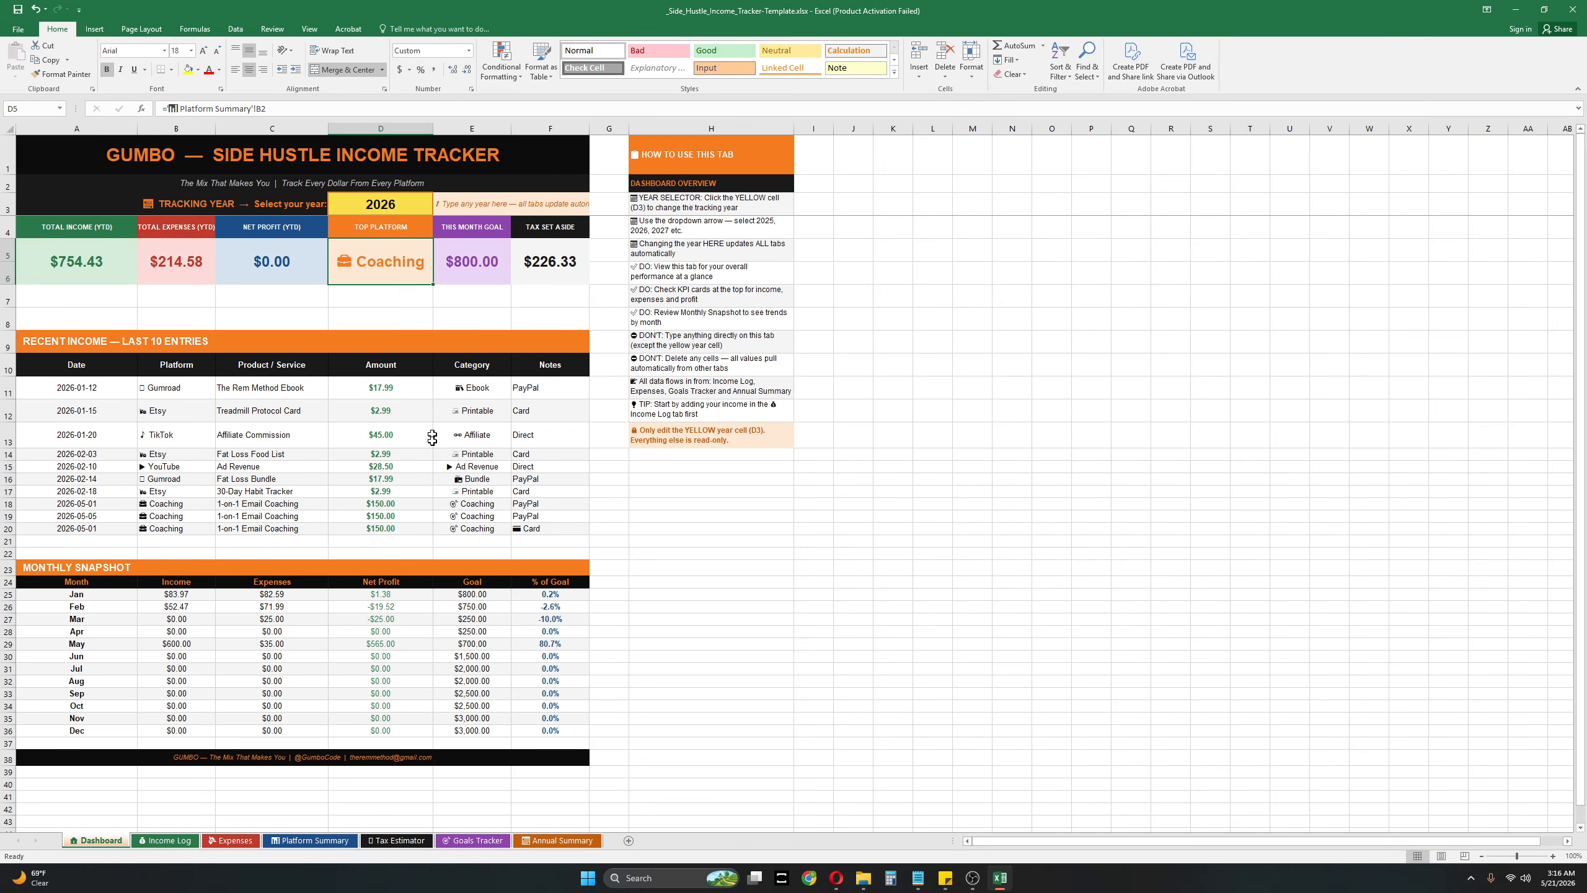
pyautogui.click(313, 839)
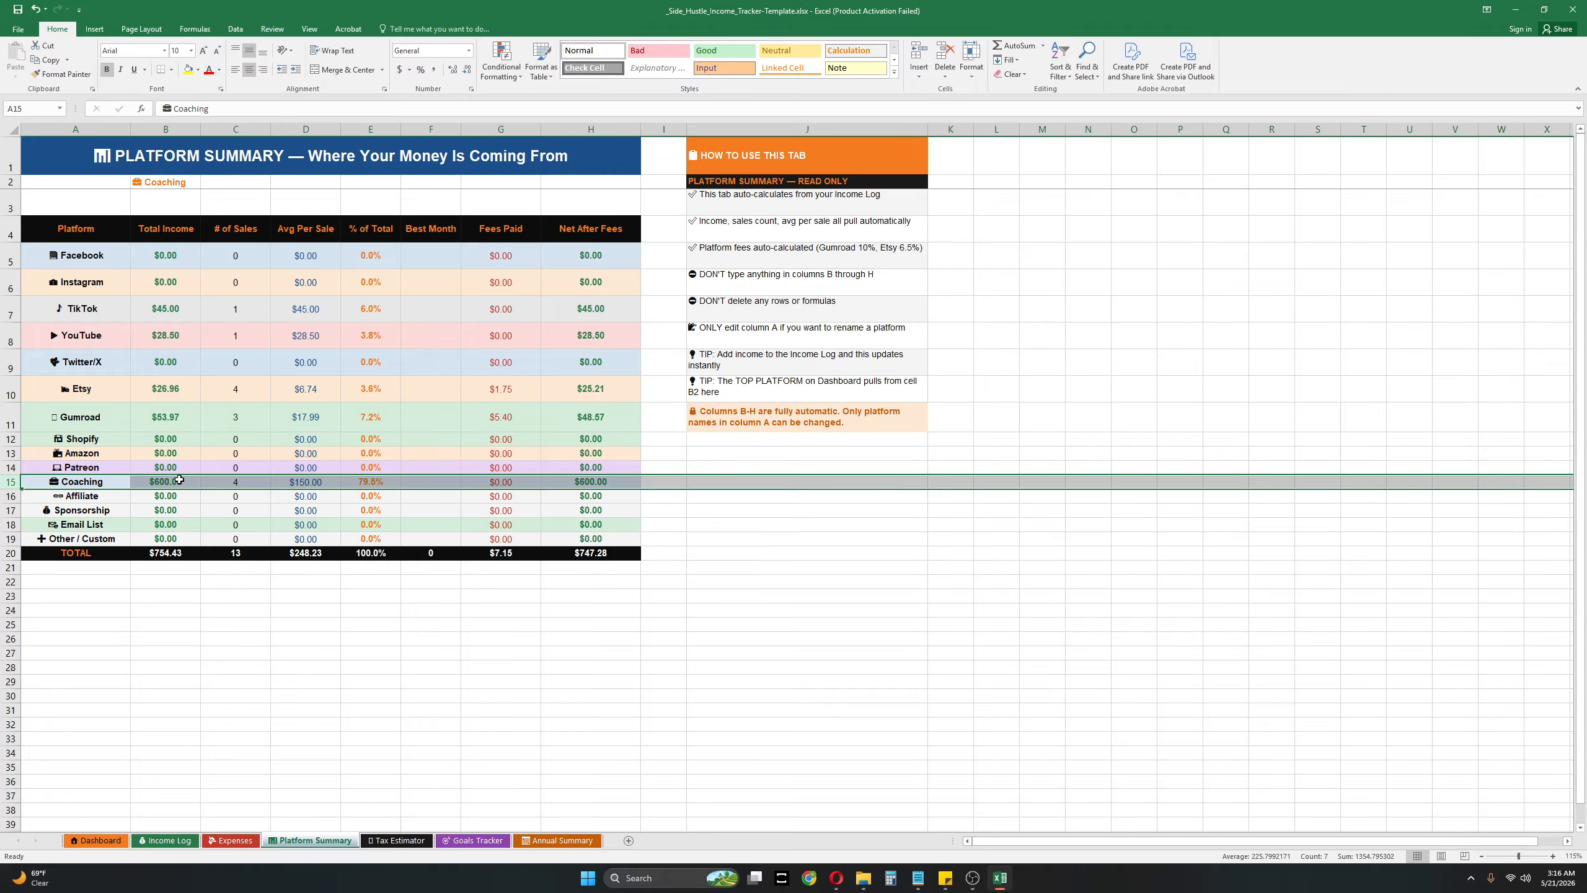
# Step: Change the platform of the Income Log entries in B12 and B13 to Amazon
pyautogui.click(166, 839)
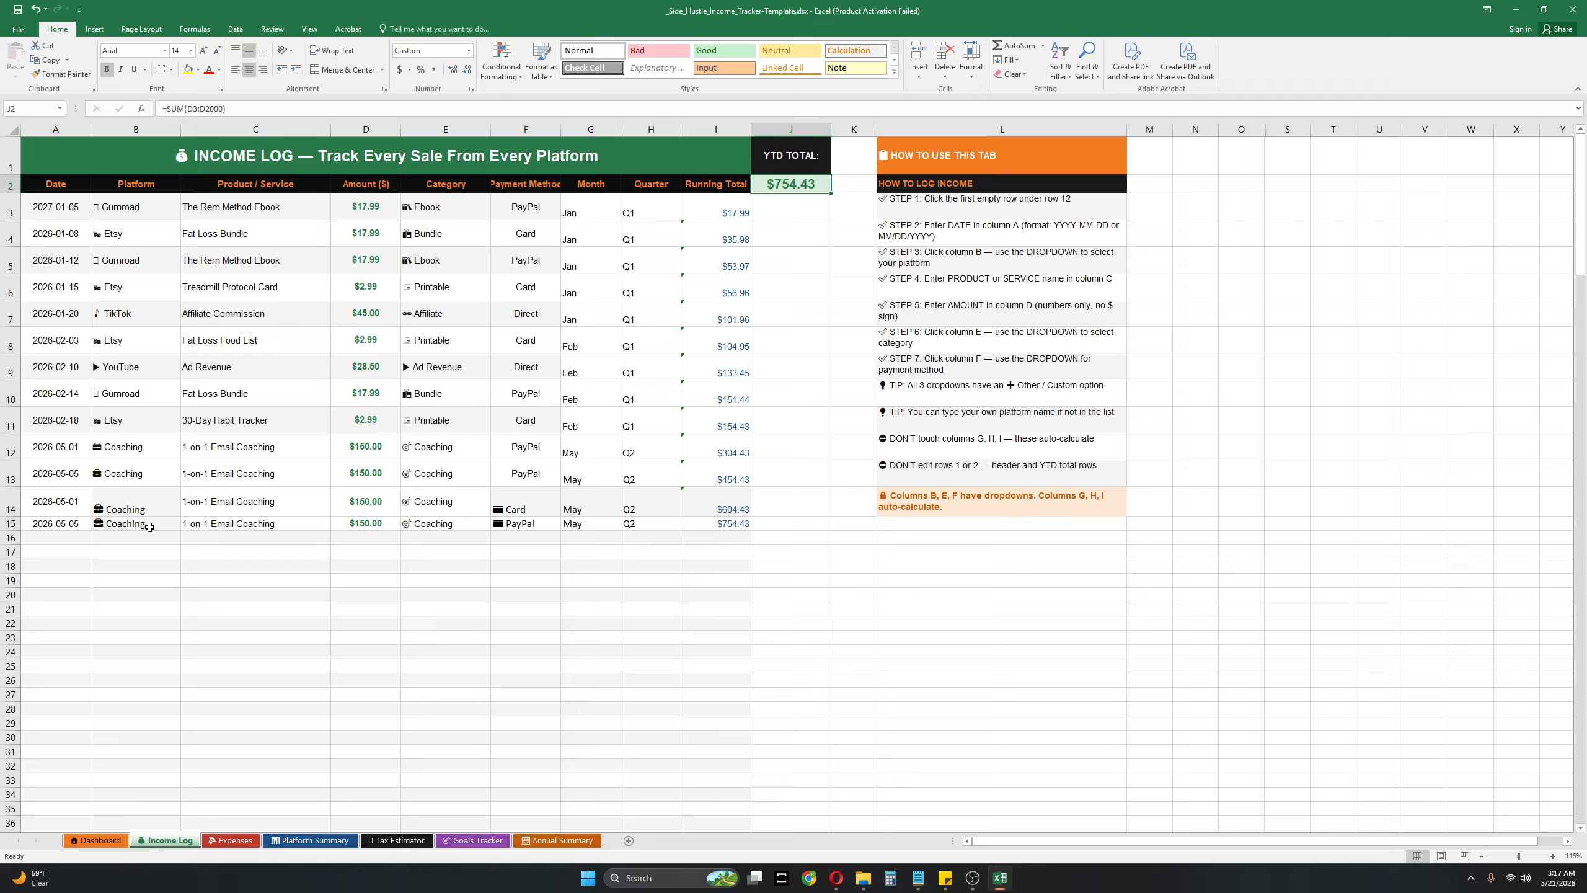
pyautogui.click(139, 452)
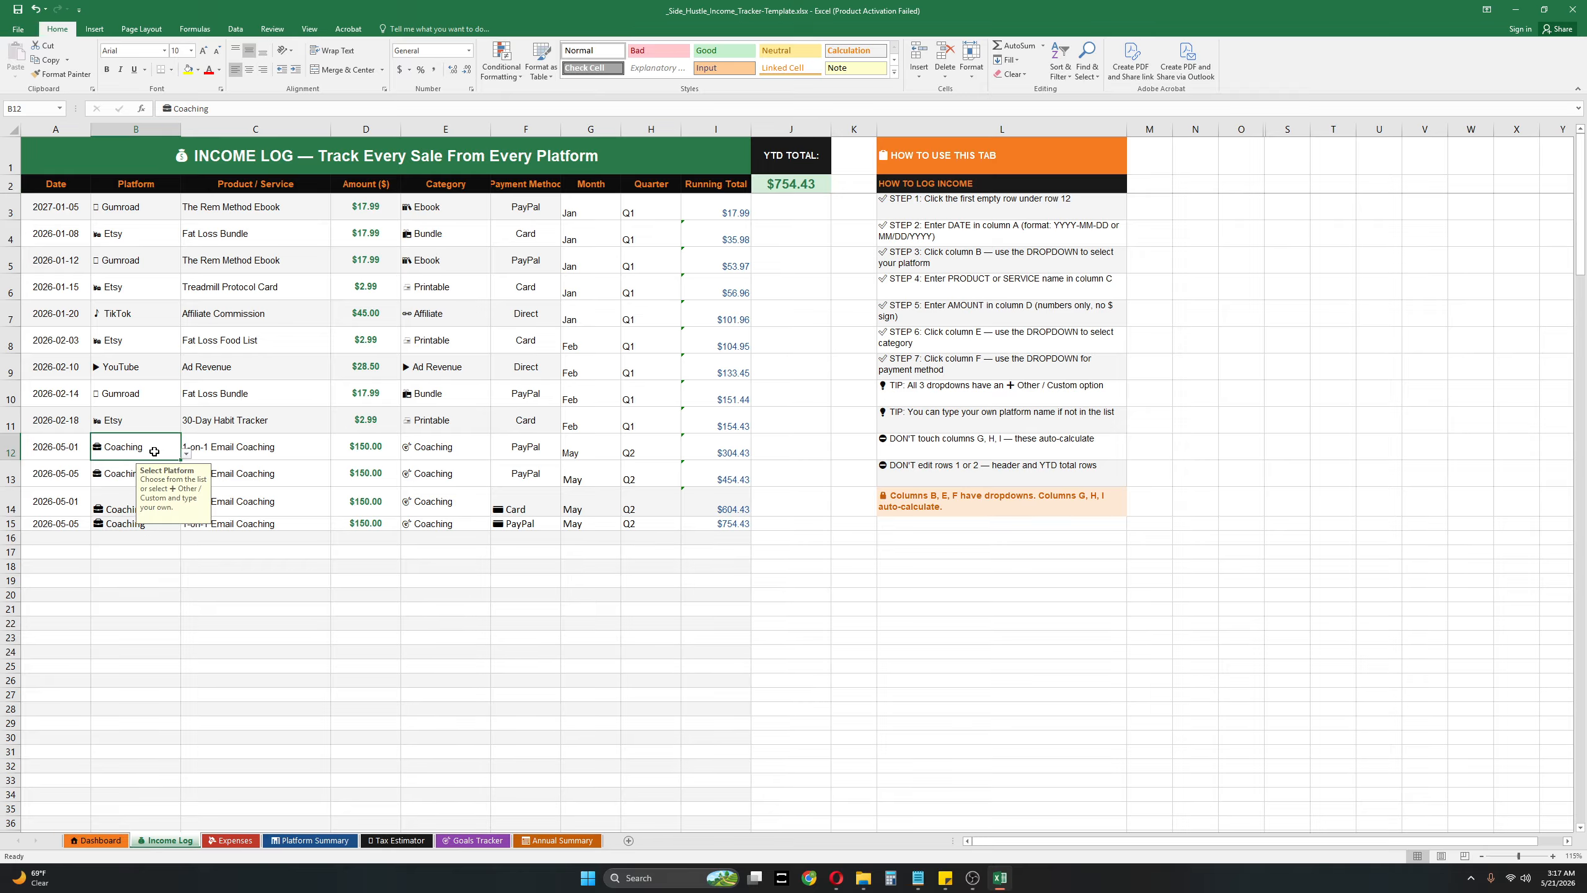
pyautogui.click(186, 456)
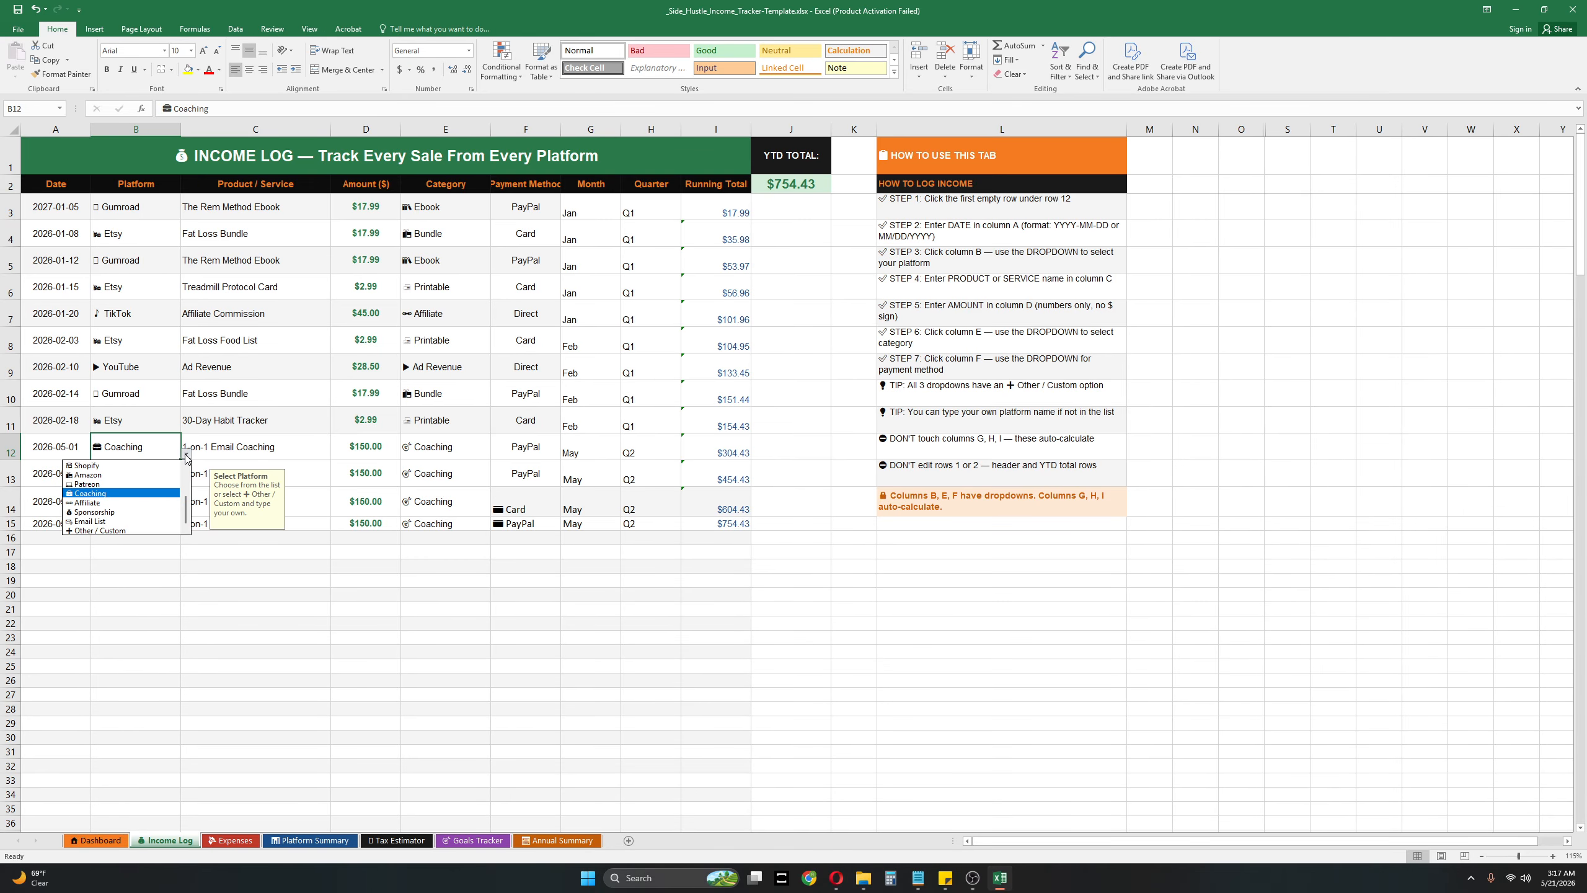
pyautogui.click(153, 474)
pyautogui.click(150, 476)
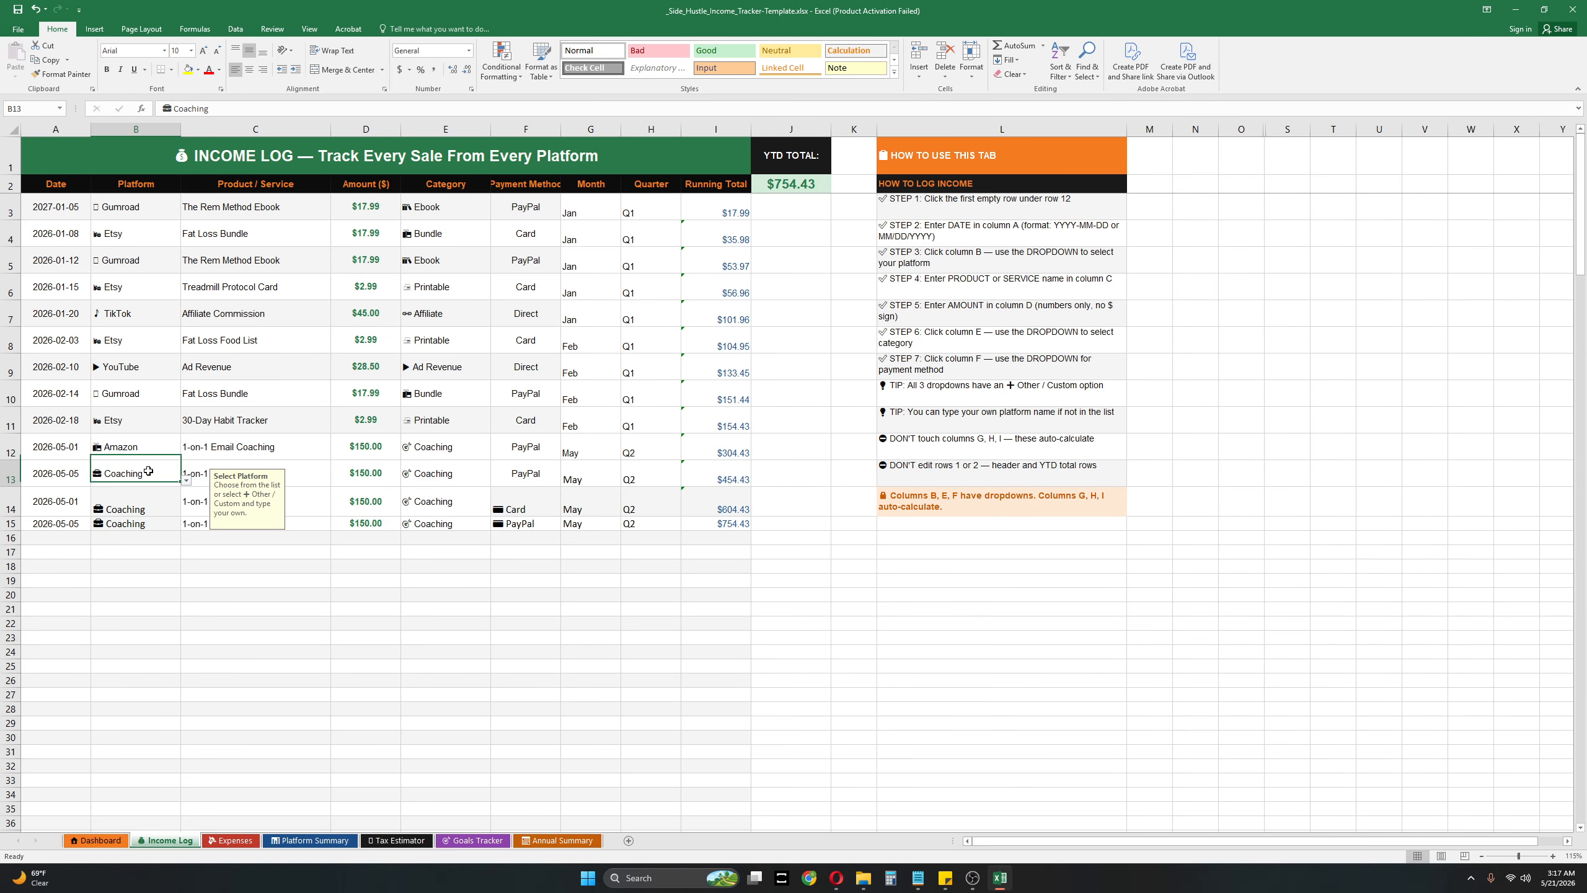
pyautogui.click(186, 478)
pyautogui.click(87, 501)
# Step: Set the platform to Amazon for the remaining two coaching entries in B14 and B15
pyautogui.click(138, 504)
pyautogui.click(186, 513)
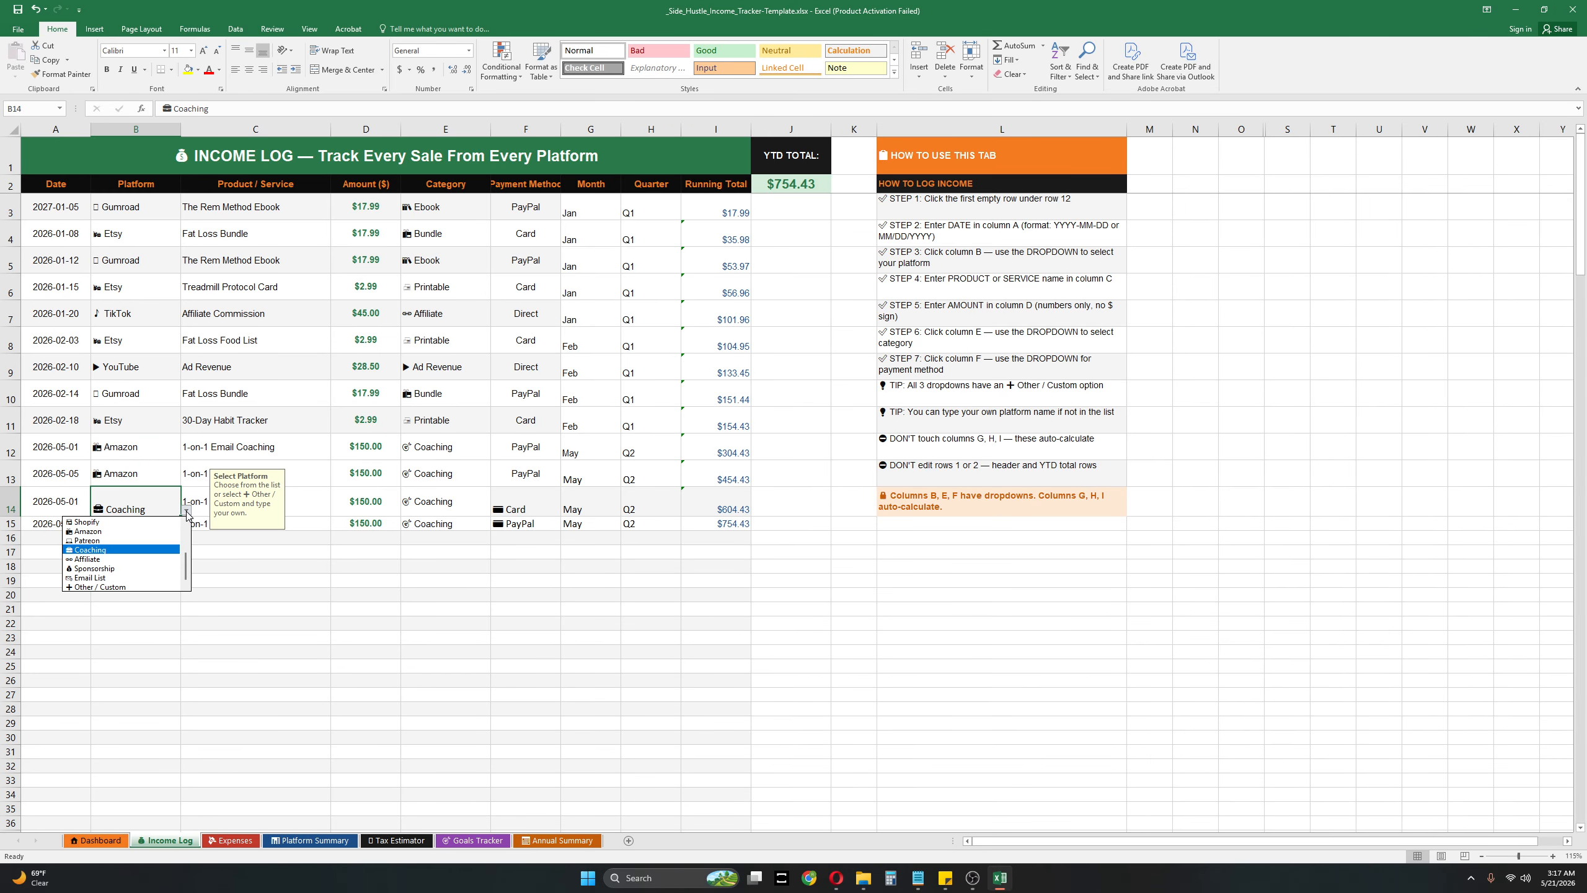
pyautogui.click(88, 531)
pyautogui.click(137, 523)
pyautogui.click(186, 523)
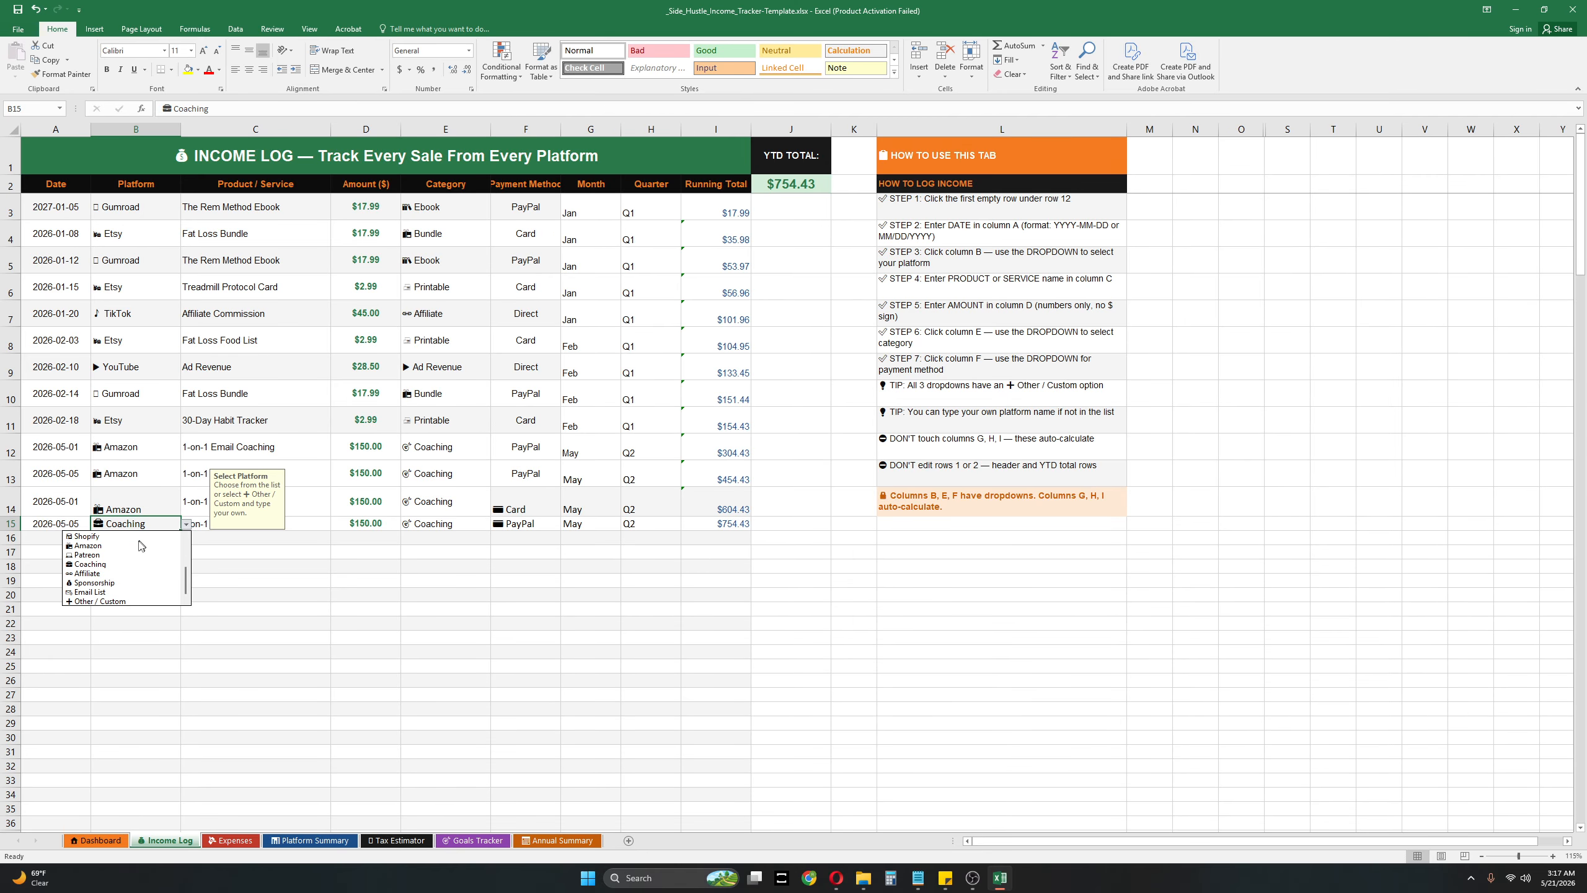
pyautogui.click(141, 545)
# Step: Check the top platform on the Dashboard and the Amazon row on the Platform Summary
pyautogui.click(112, 838)
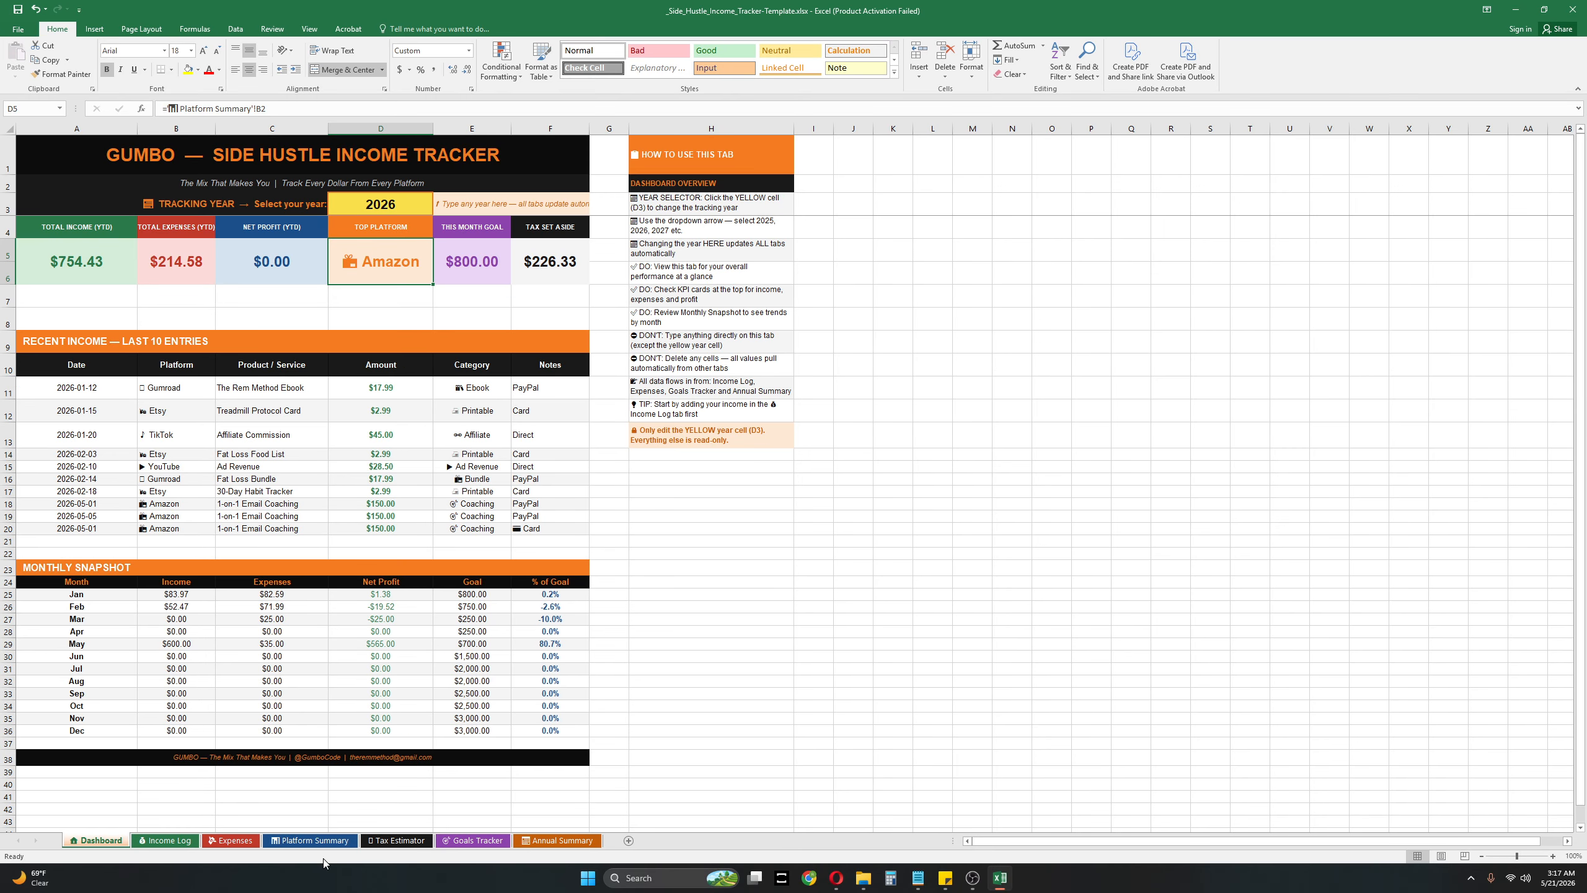
pyautogui.click(310, 839)
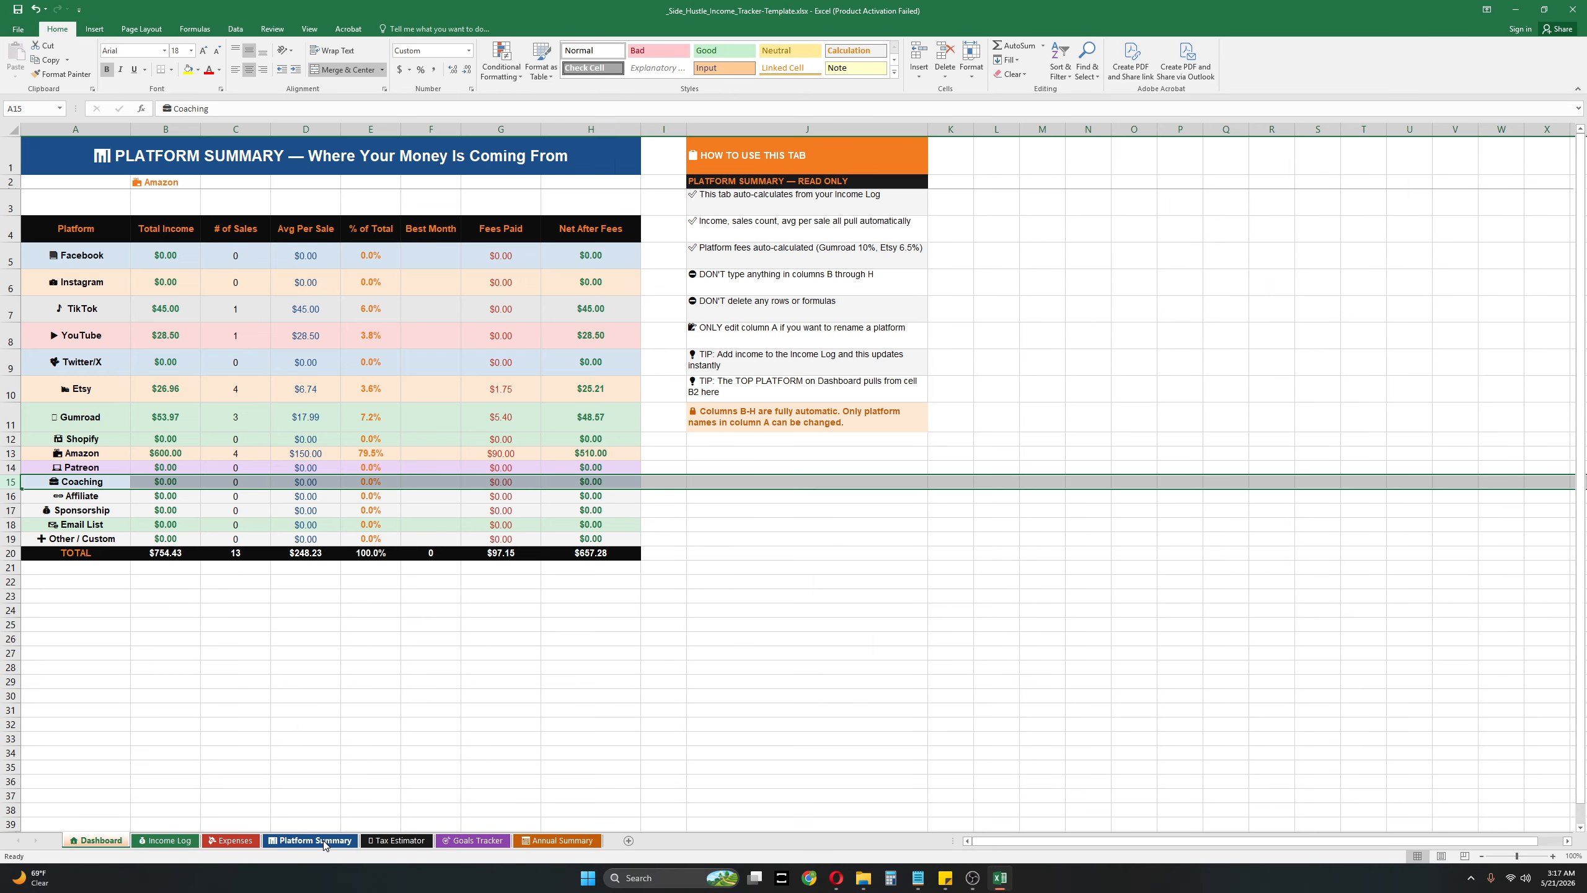
# Step: Examine the Platform Summary's Amazon row, its how-to-use notes on editing restrictions, and the platform names in column A
pyautogui.click(48, 448)
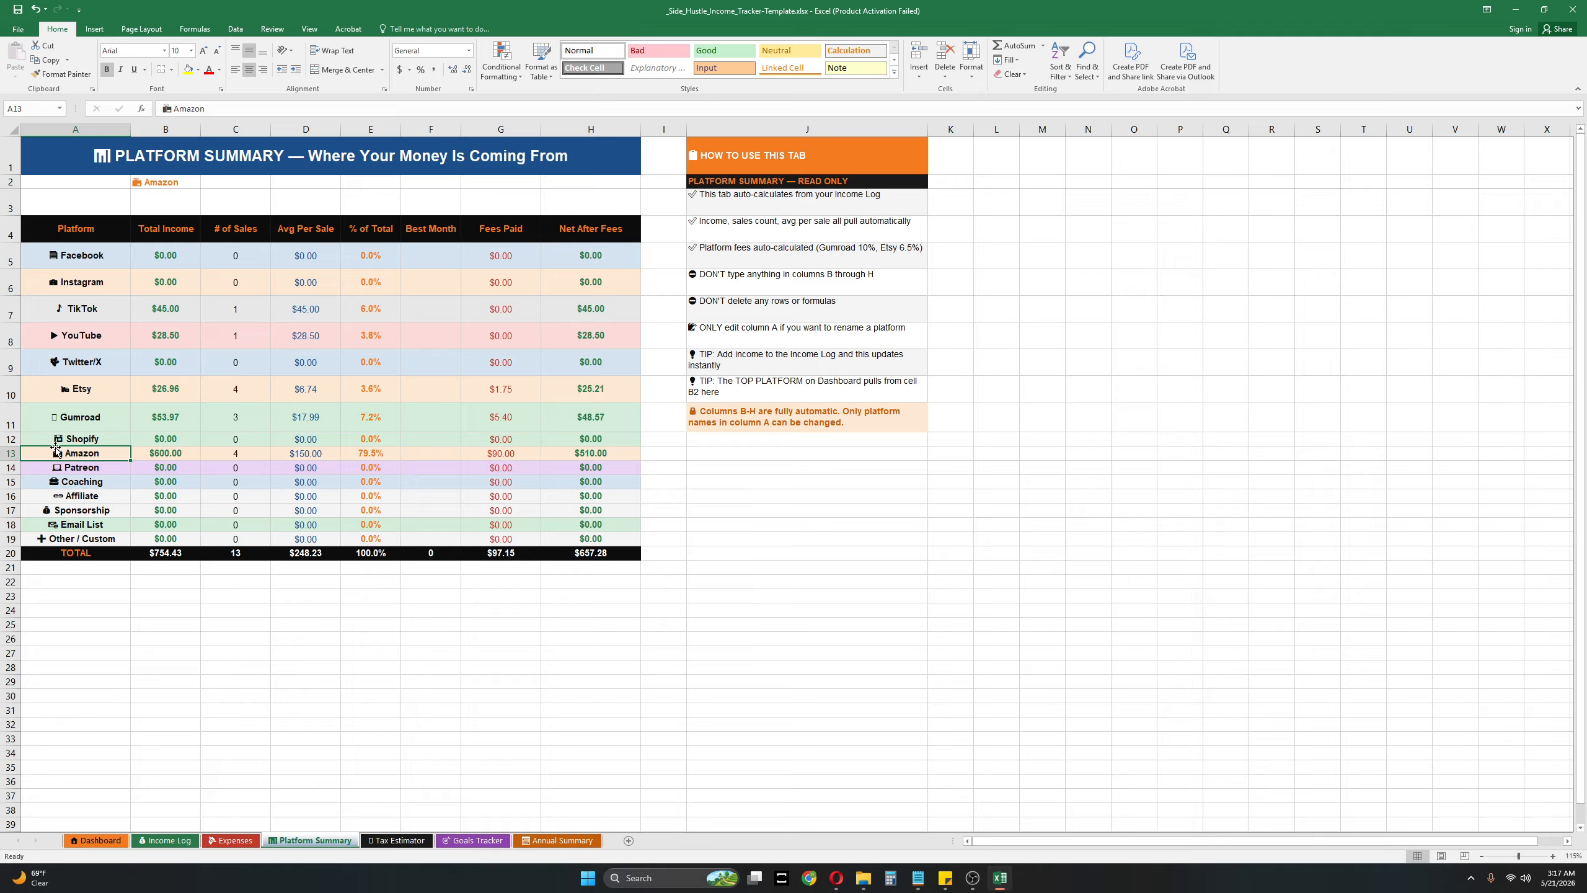
pyautogui.click(350, 162)
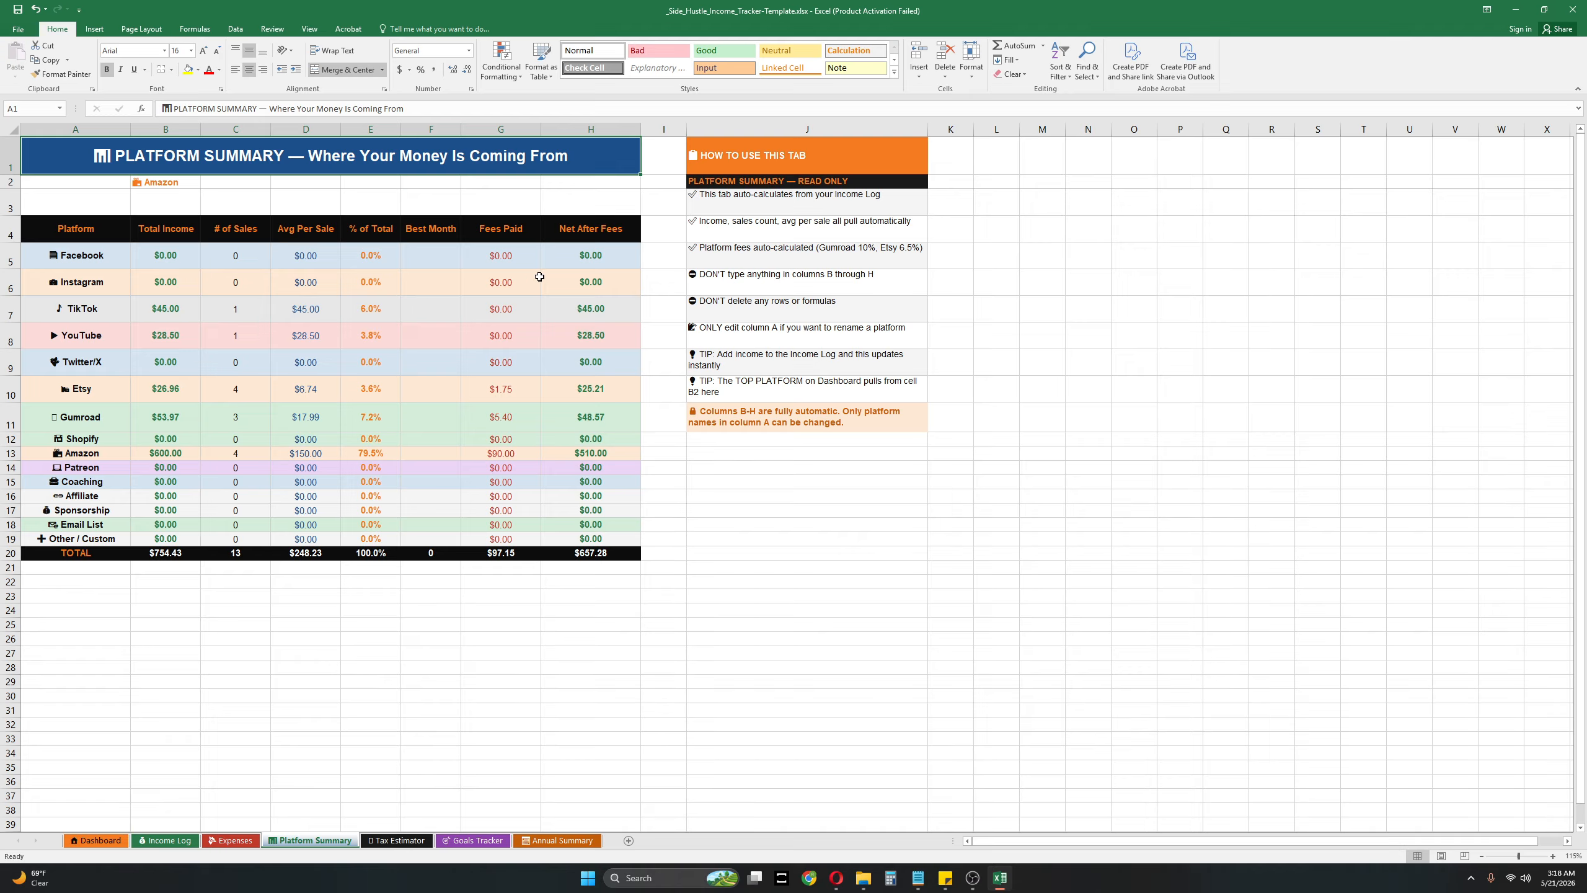
pyautogui.click(766, 156)
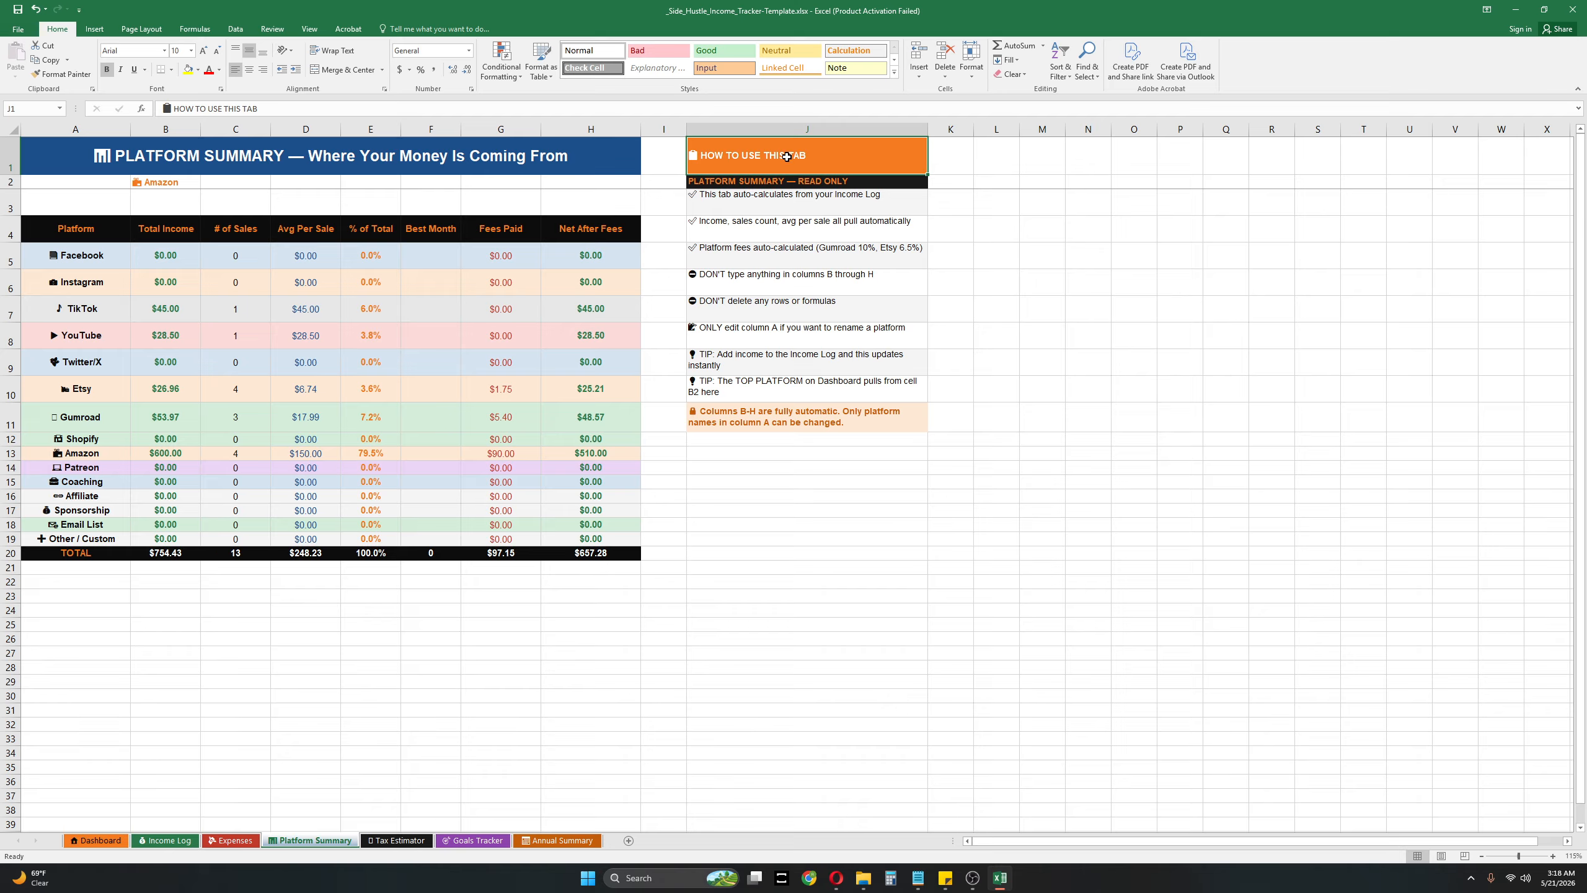
pyautogui.moveTo(853, 155); pyautogui.dragTo(844, 411)
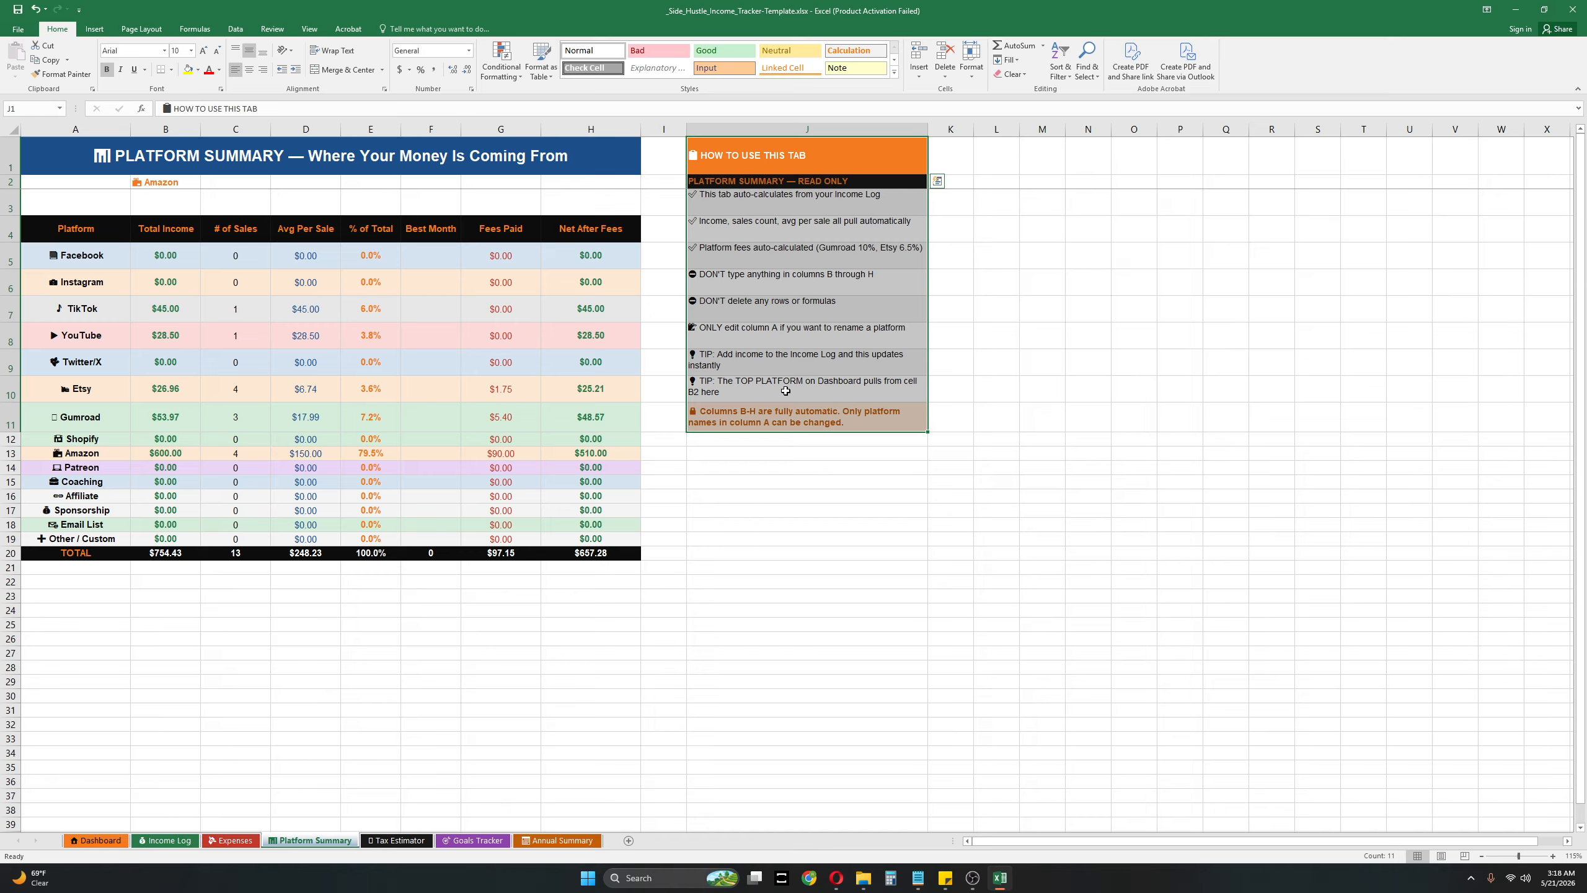
pyautogui.click(775, 282)
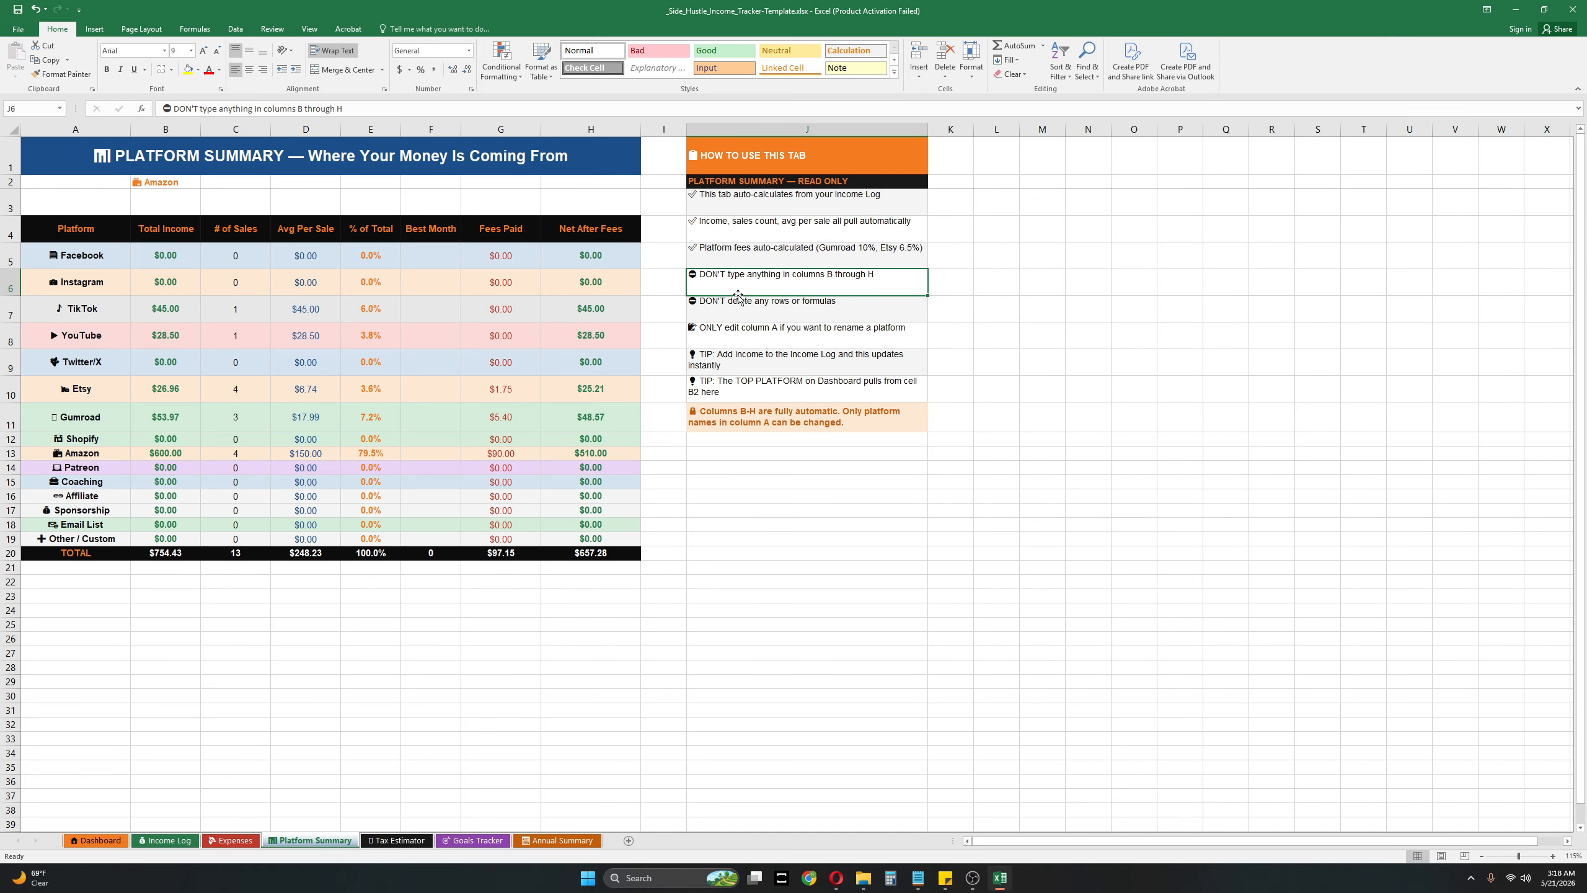
pyautogui.click(707, 300)
pyautogui.click(703, 279)
pyautogui.click(115, 535)
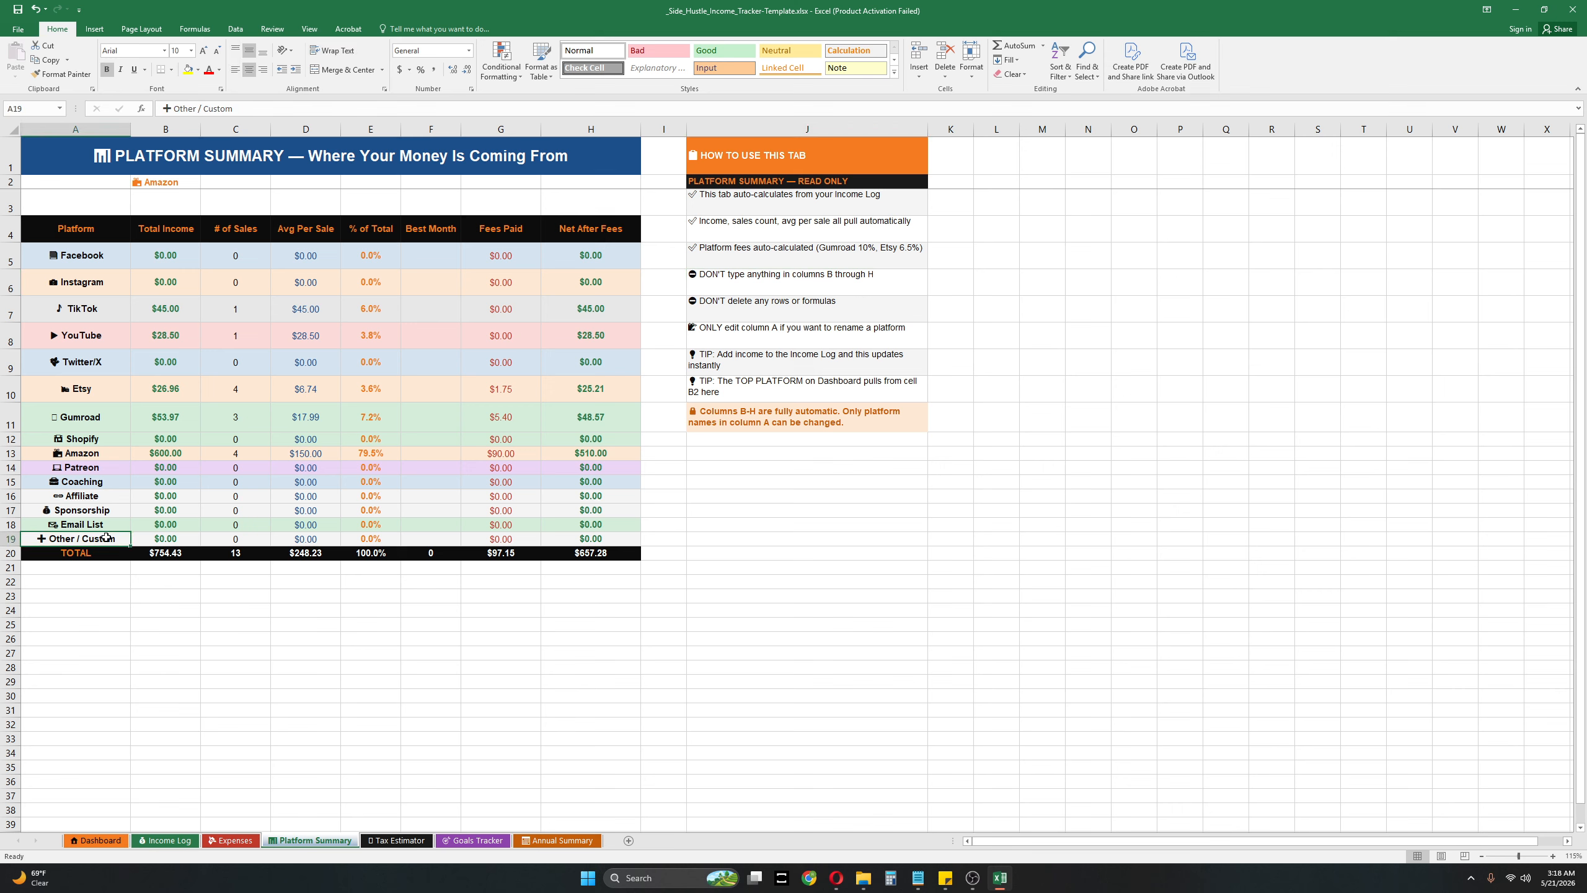
pyautogui.click(100, 285)
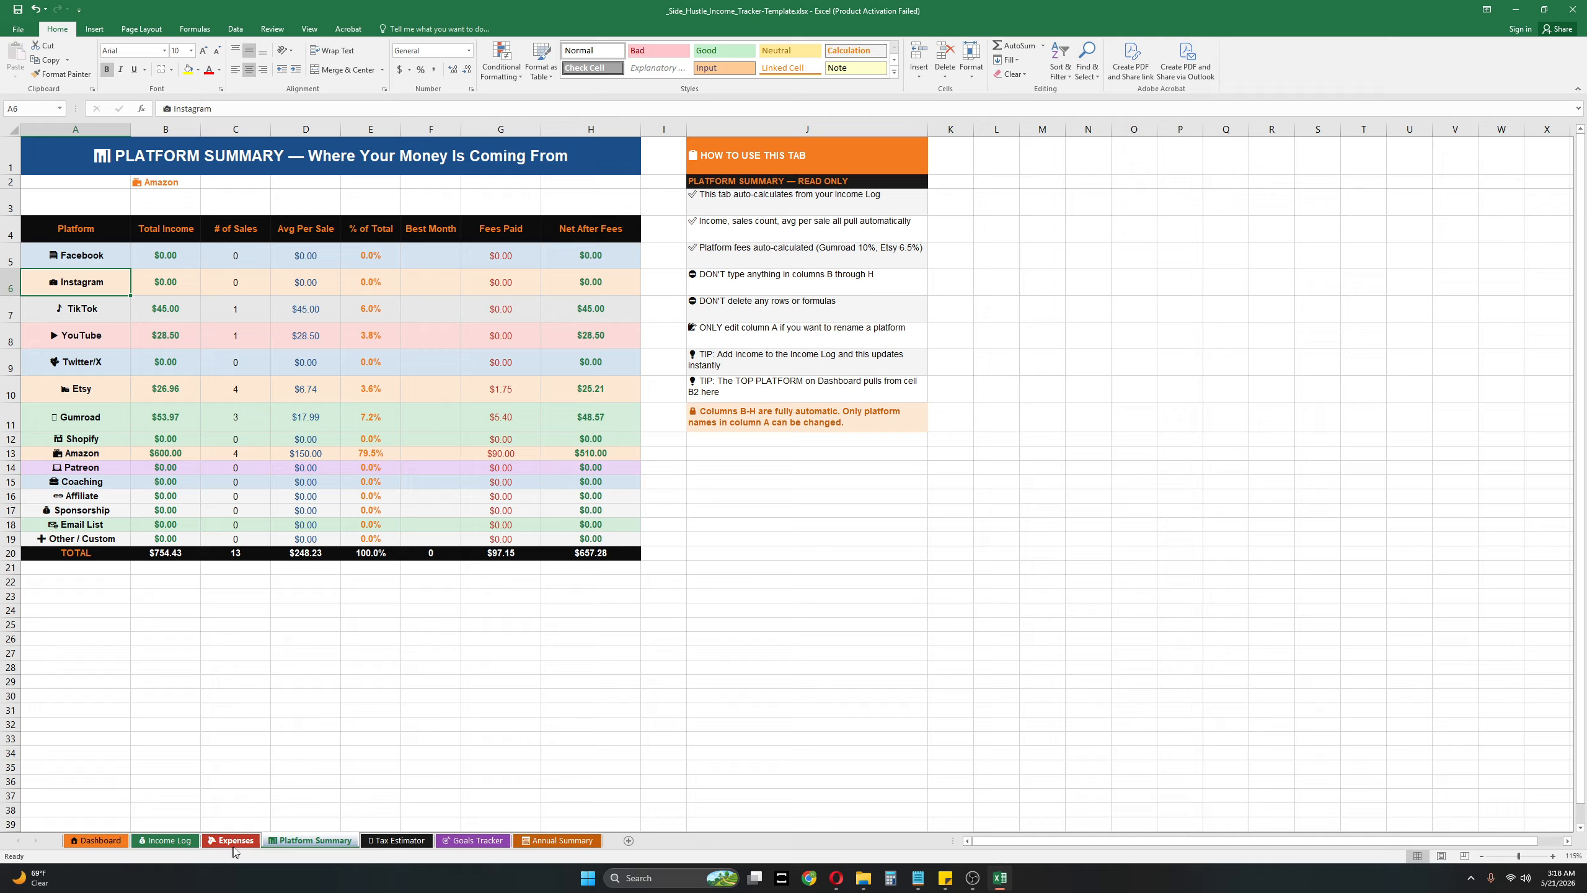
# Step: Review the Dashboard, the expense entries, the monthly goals and the Annual Summary's full-year figures
pyautogui.click(93, 841)
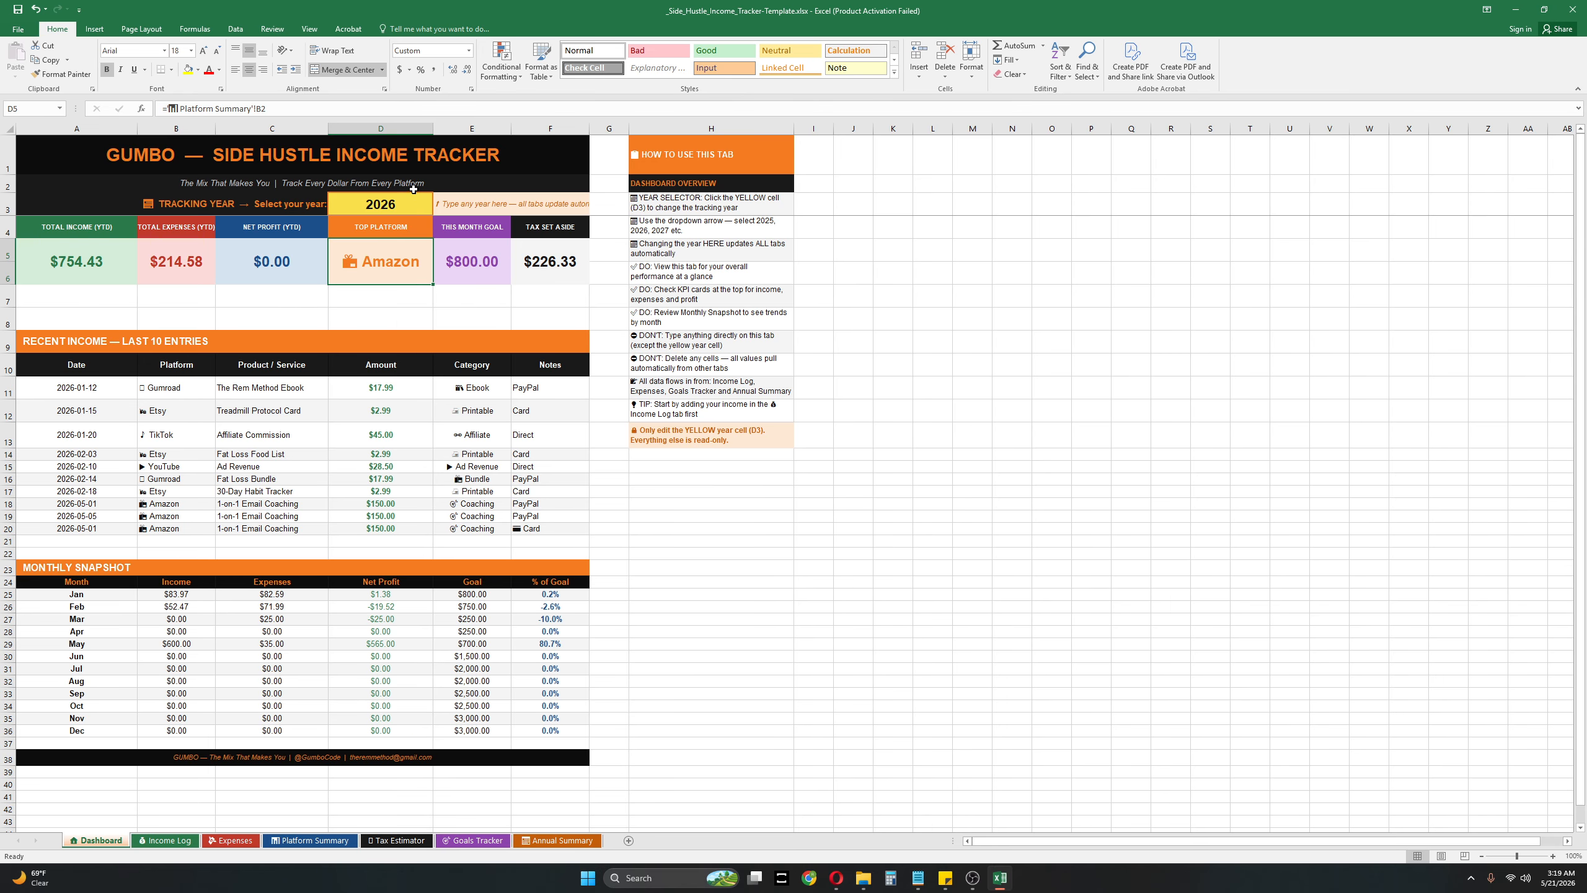
pyautogui.click(231, 839)
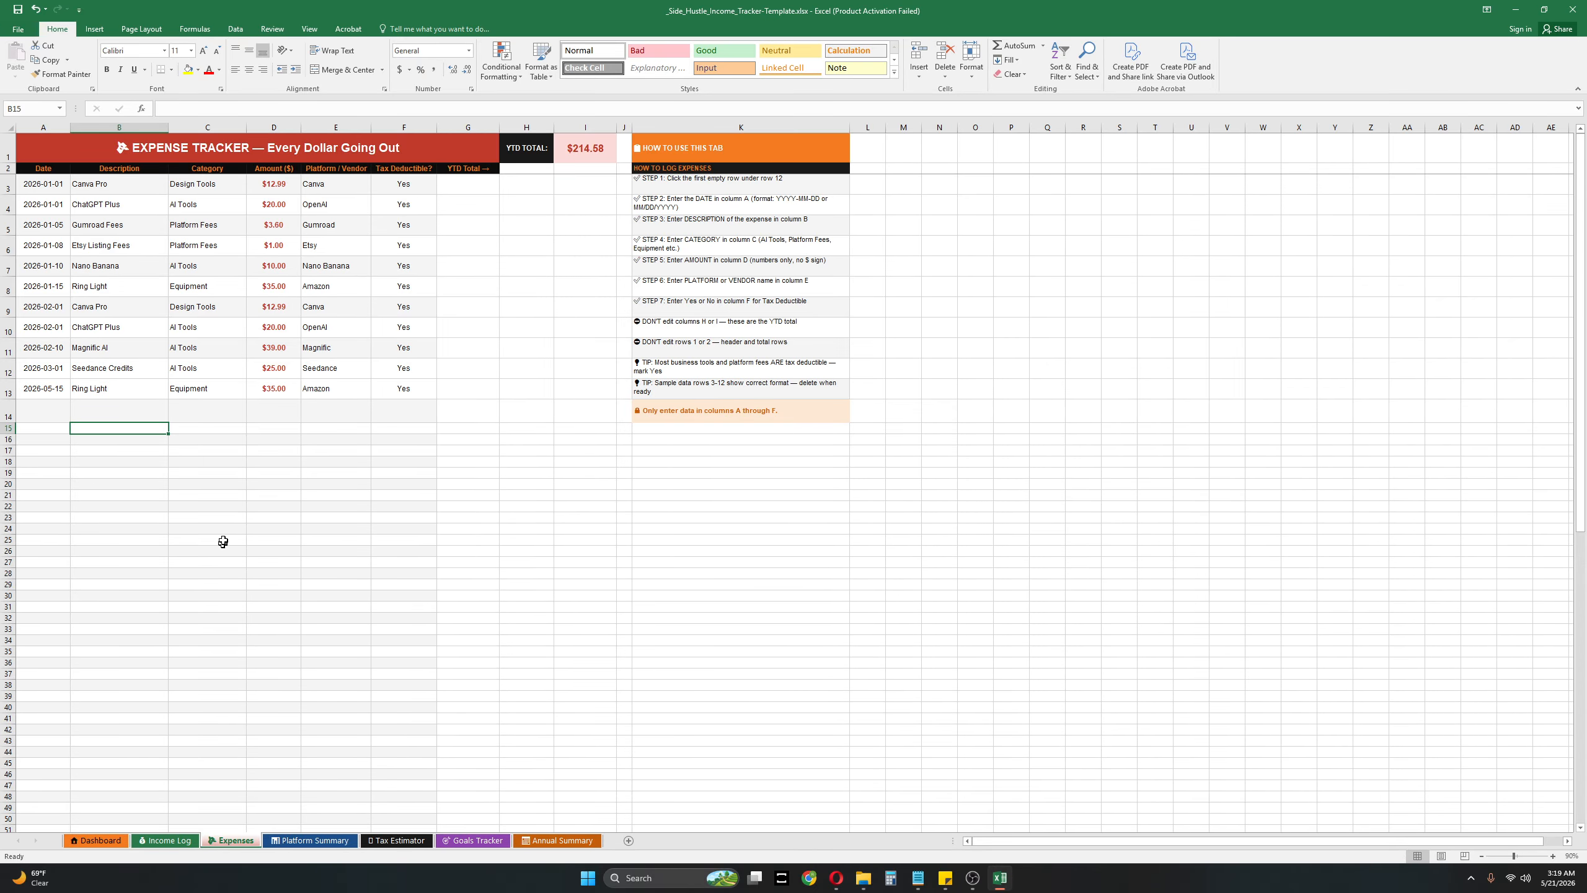
pyautogui.scroll(-2, 232, 569)
pyautogui.scroll(1, 232, 570)
pyautogui.scroll(1, 232, 570)
pyautogui.click(461, 840)
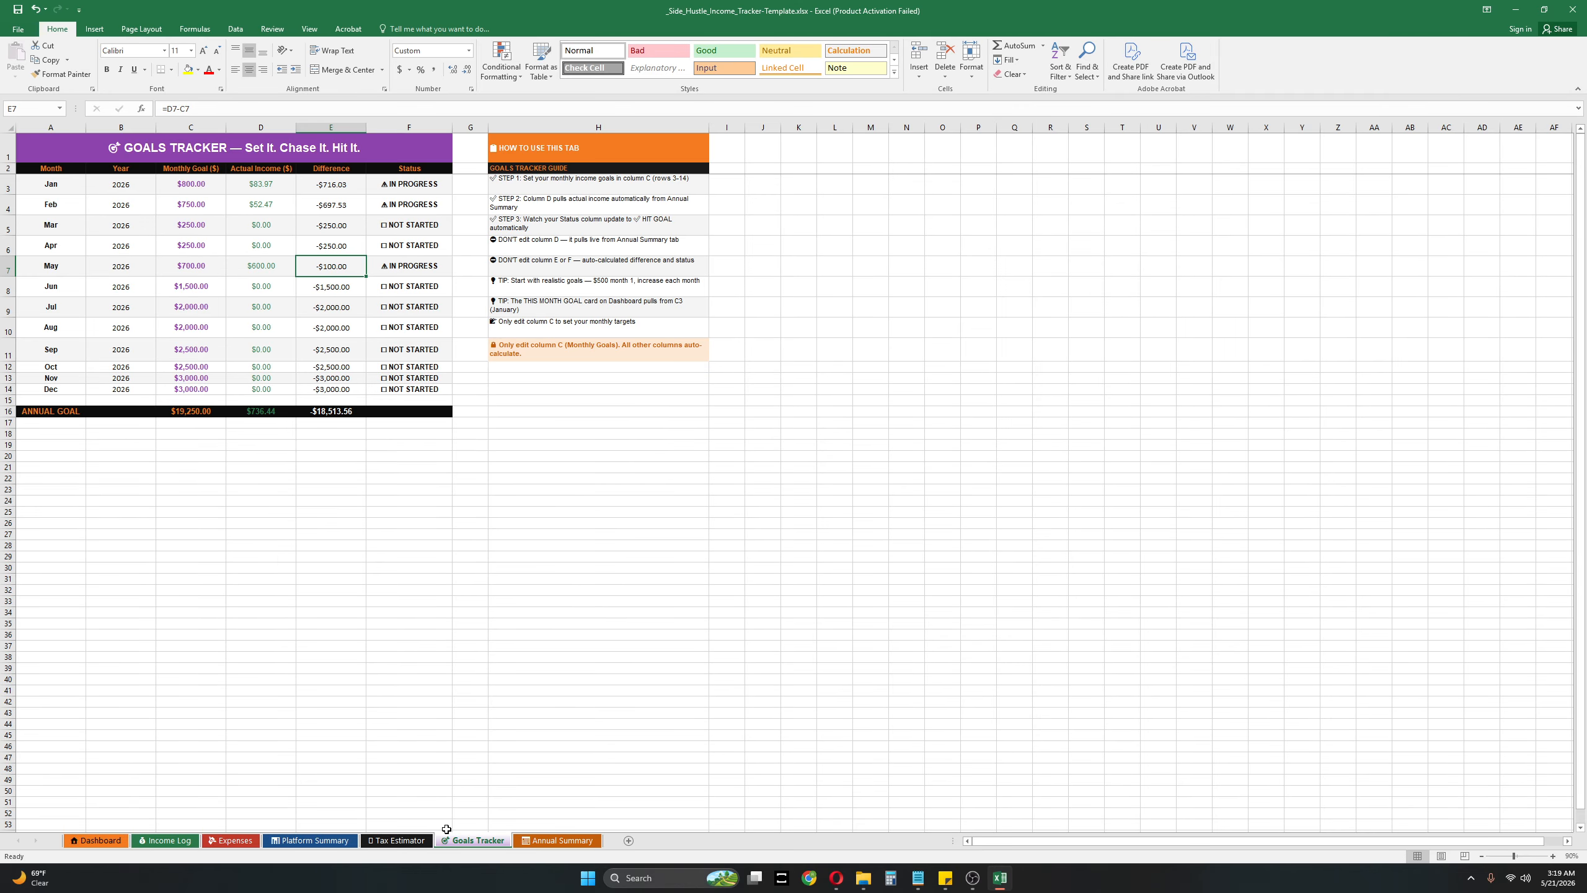
pyautogui.click(335, 840)
pyautogui.click(470, 841)
pyautogui.click(530, 841)
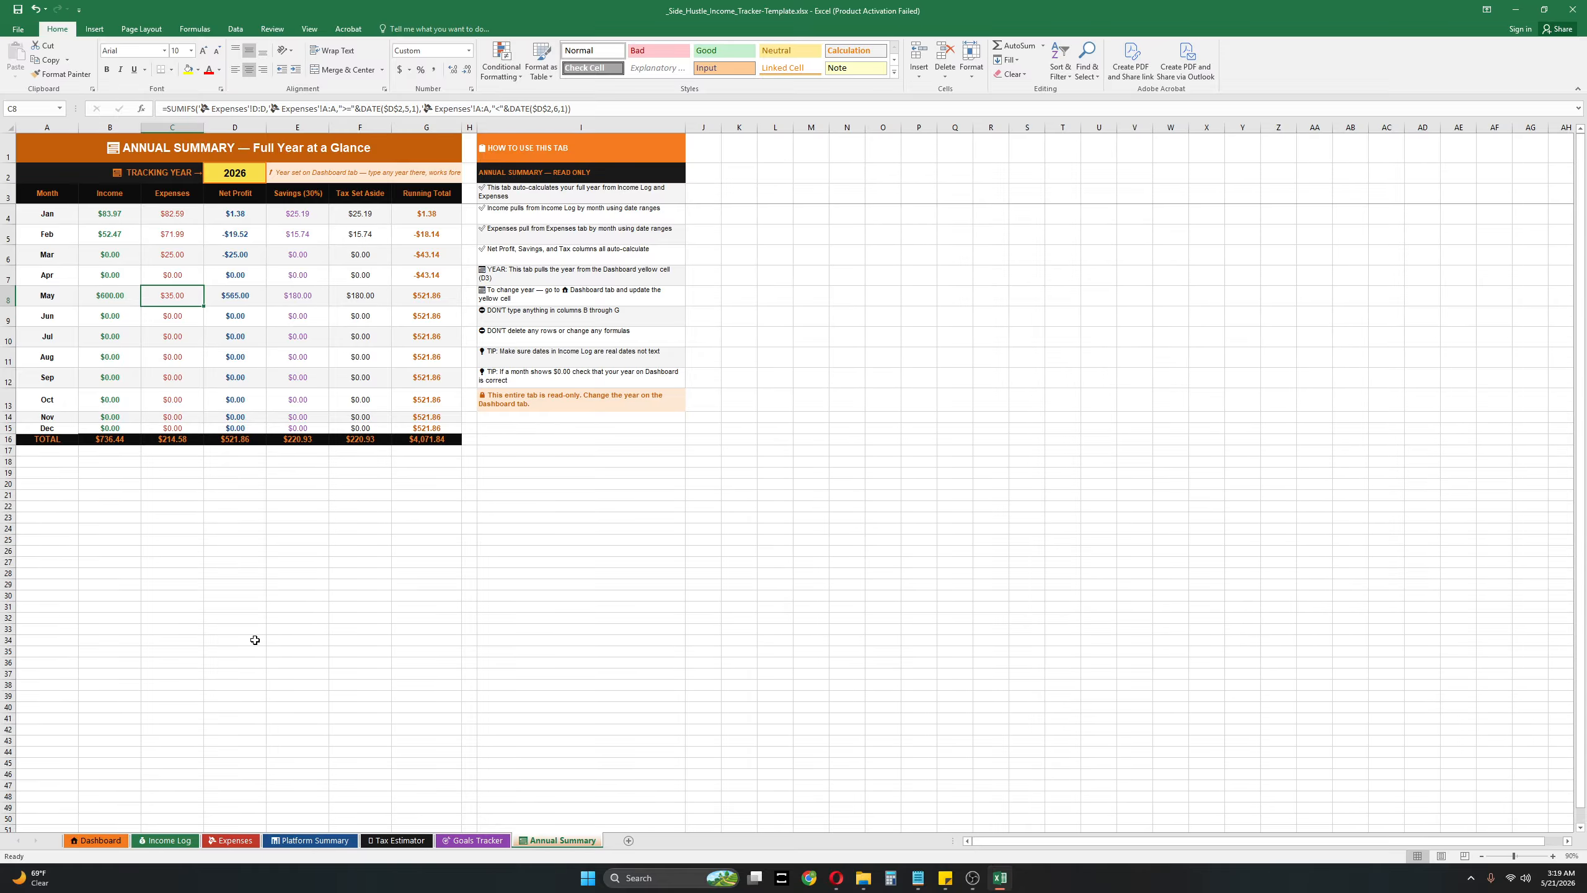
# Step: Check the Dashboard's contact footer and revisit the Expenses, Tax Estimator, Goals Tracker, Annual Summary and Income Log sheets
pyautogui.click(102, 838)
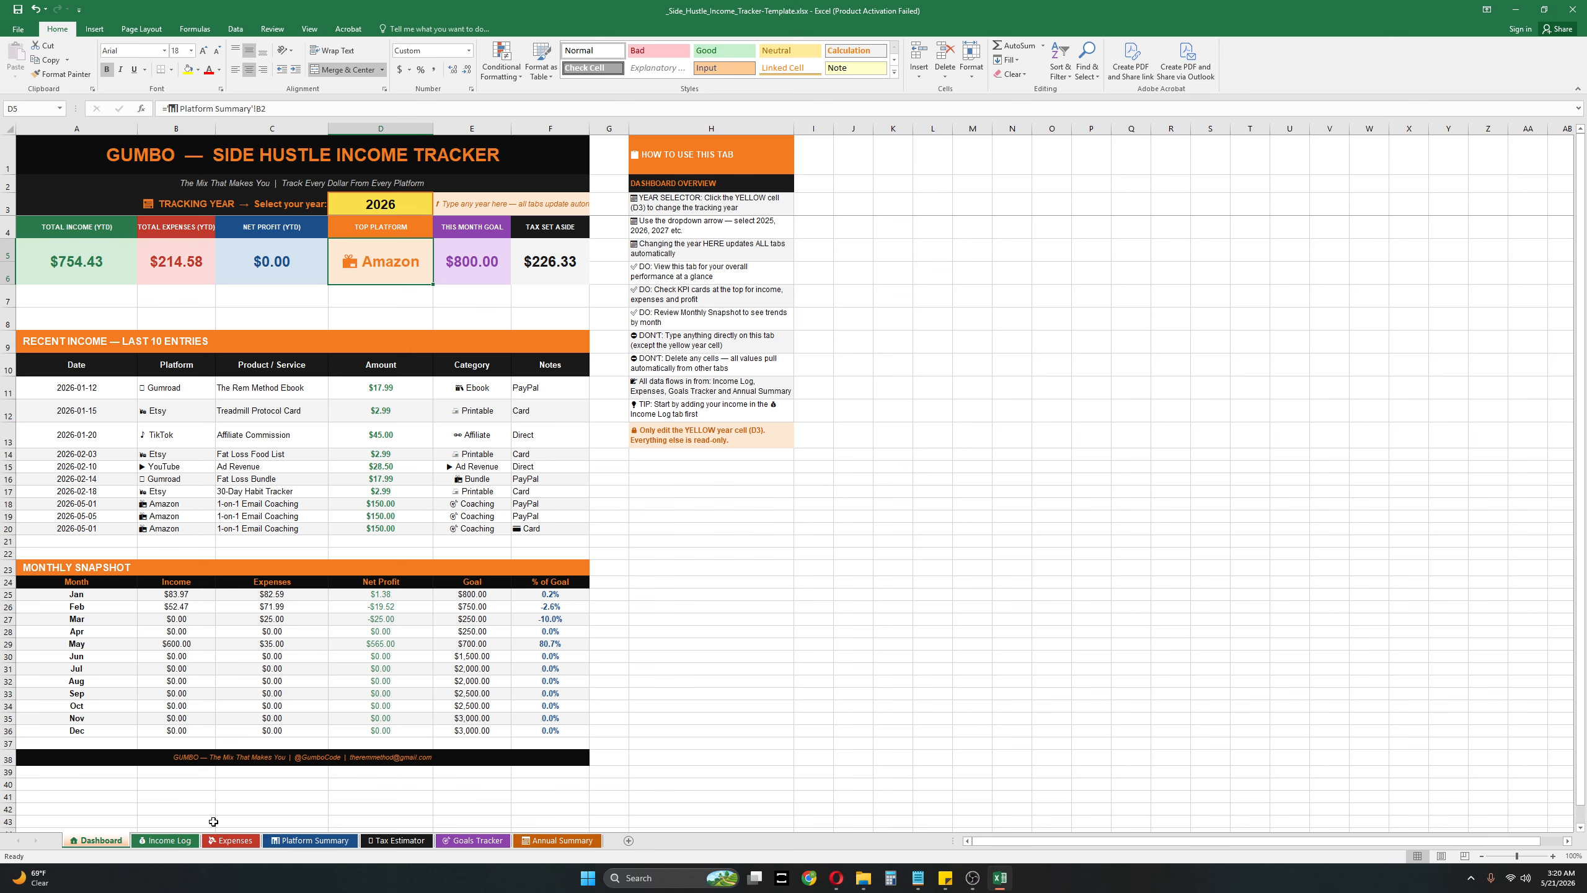
pyautogui.click(387, 756)
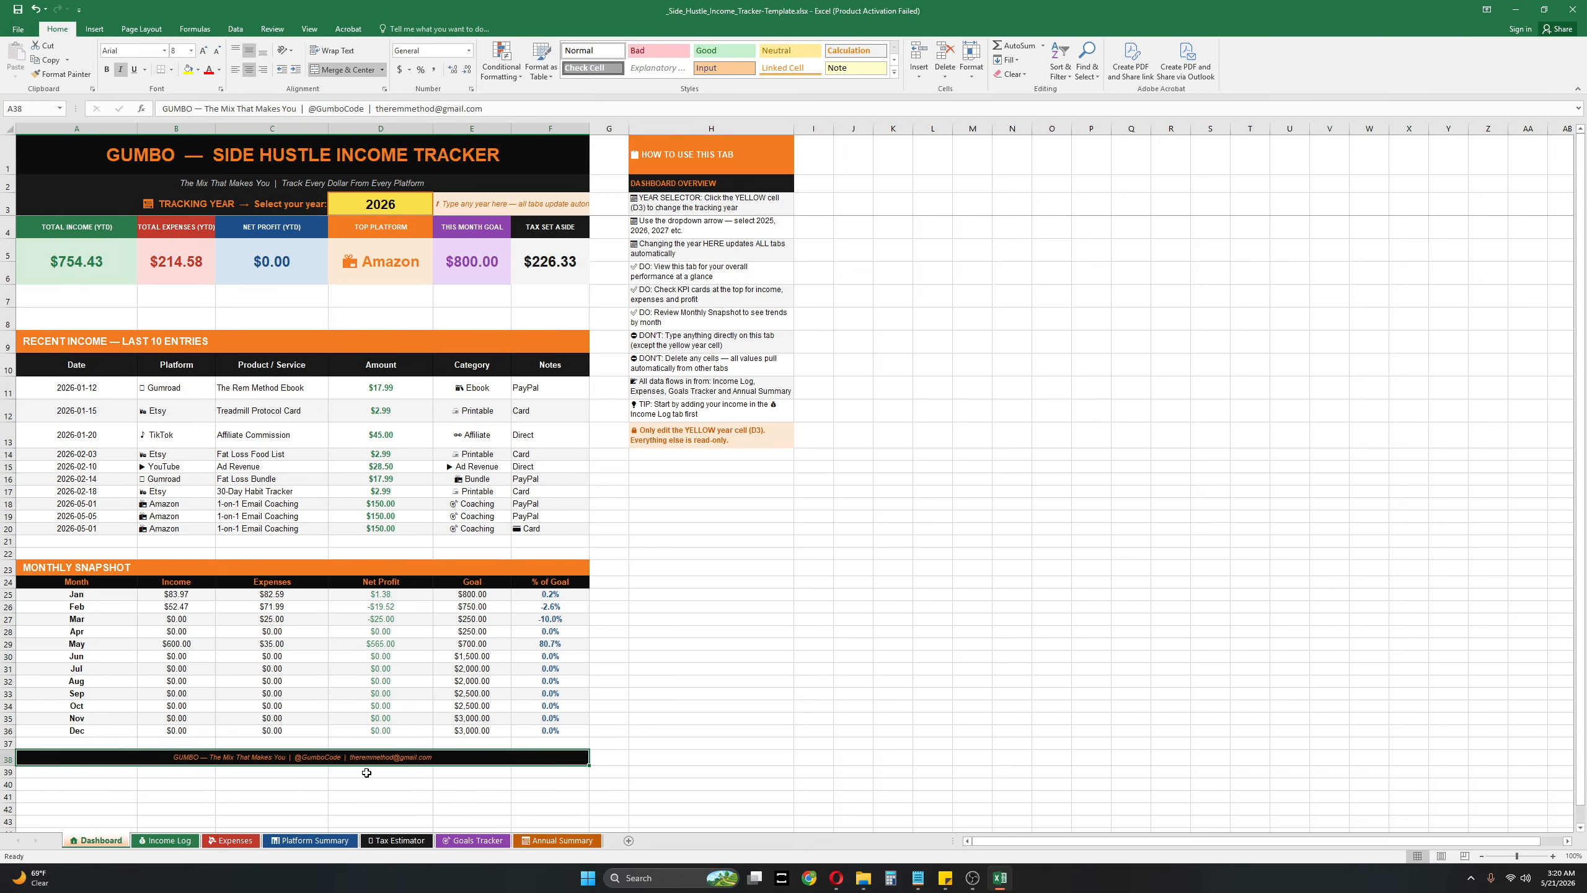
pyautogui.click(233, 839)
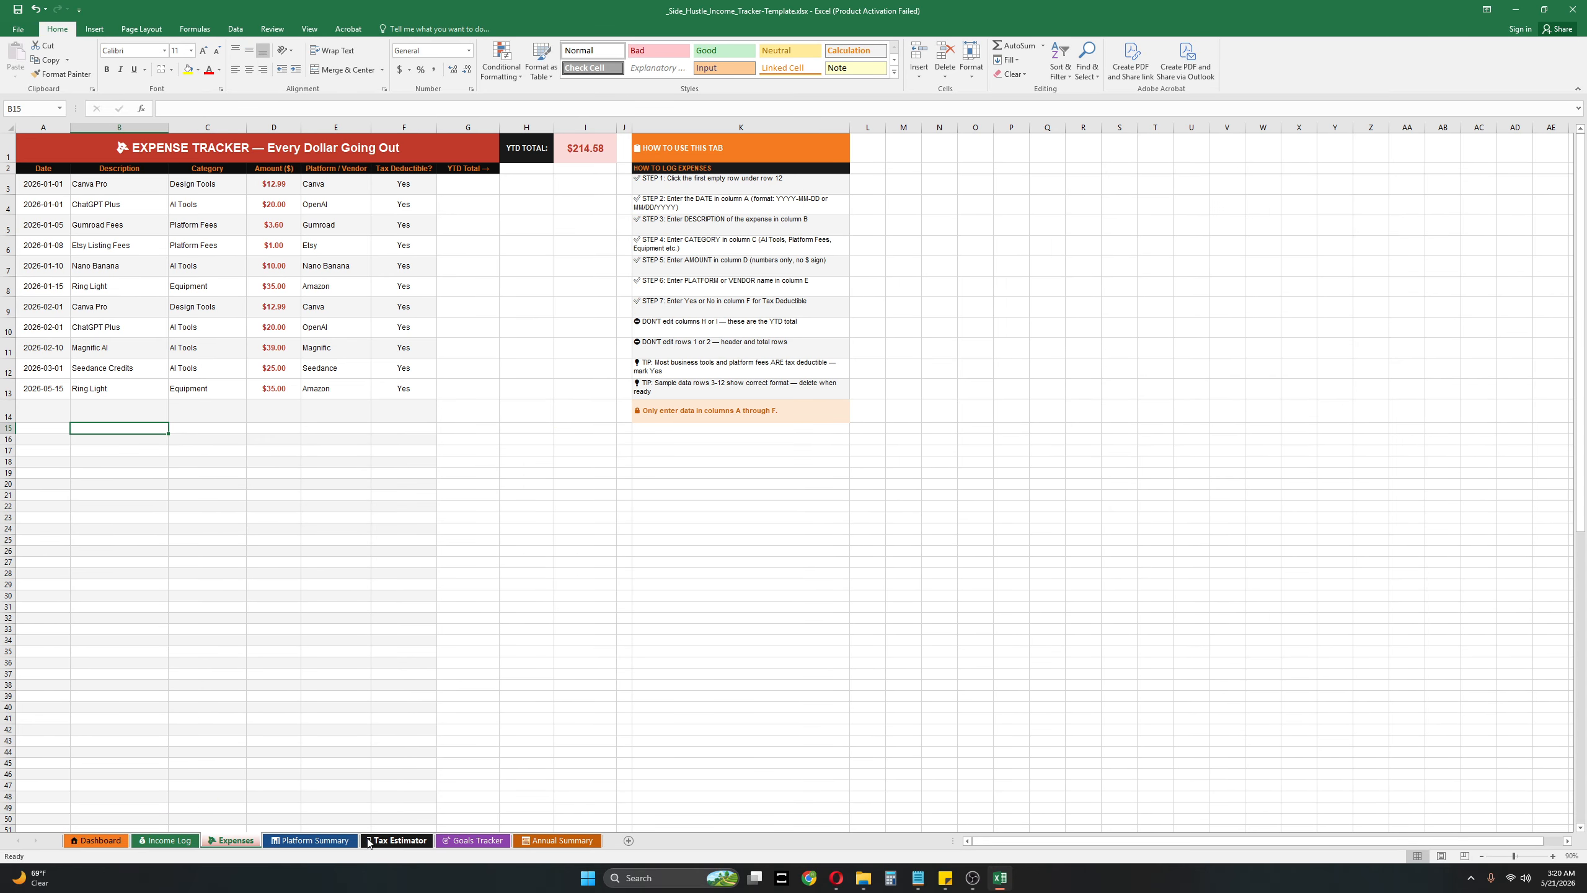
pyautogui.click(395, 840)
pyautogui.click(479, 841)
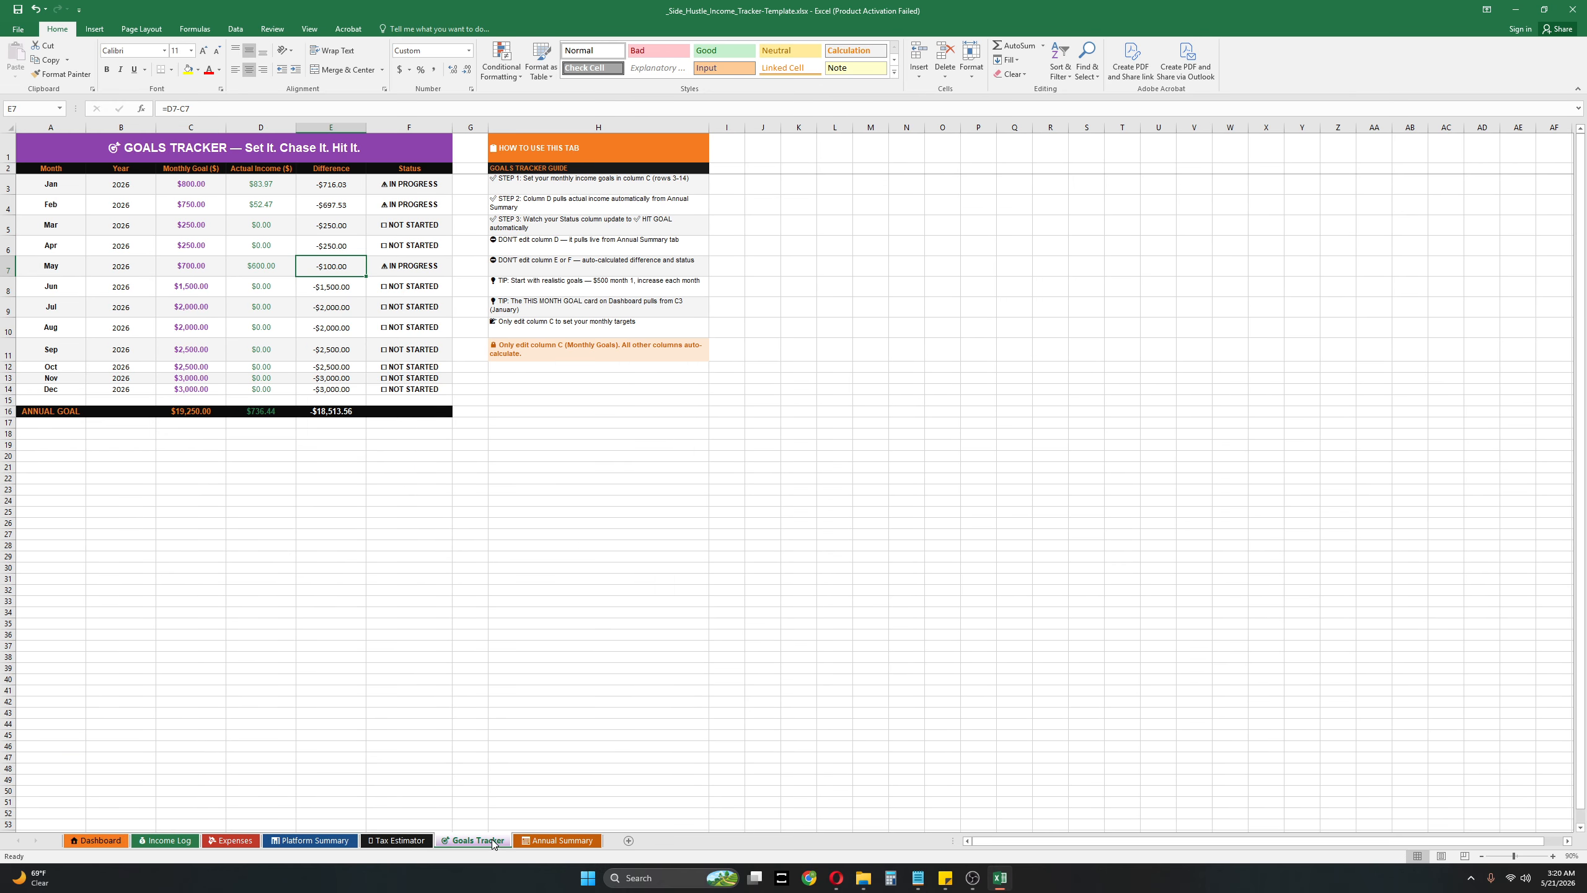
pyautogui.click(559, 840)
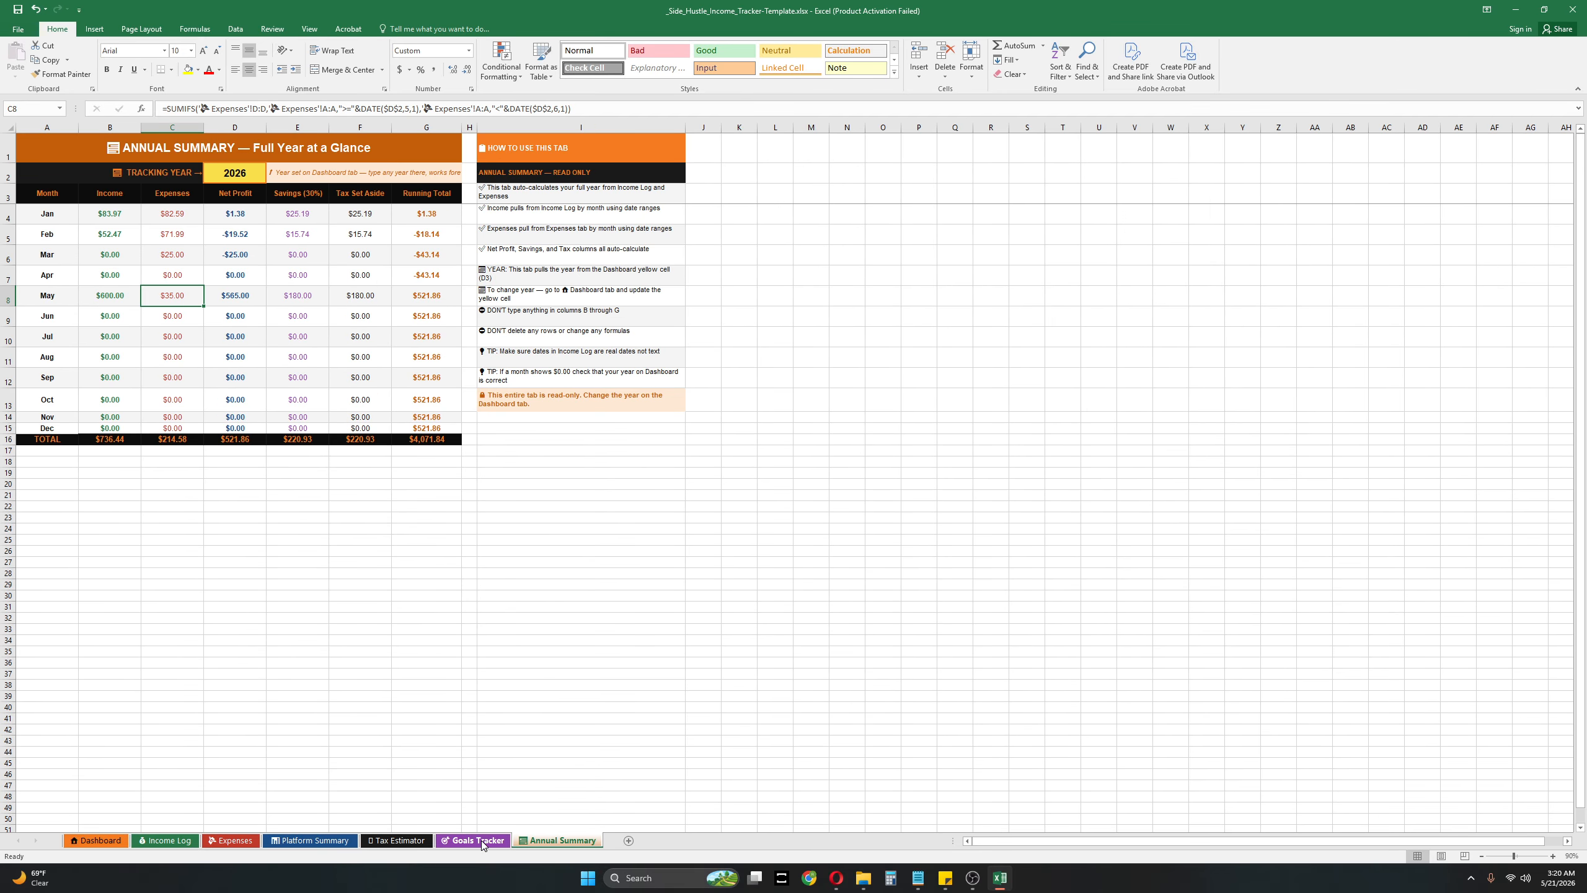
pyautogui.click(85, 839)
pyautogui.click(175, 841)
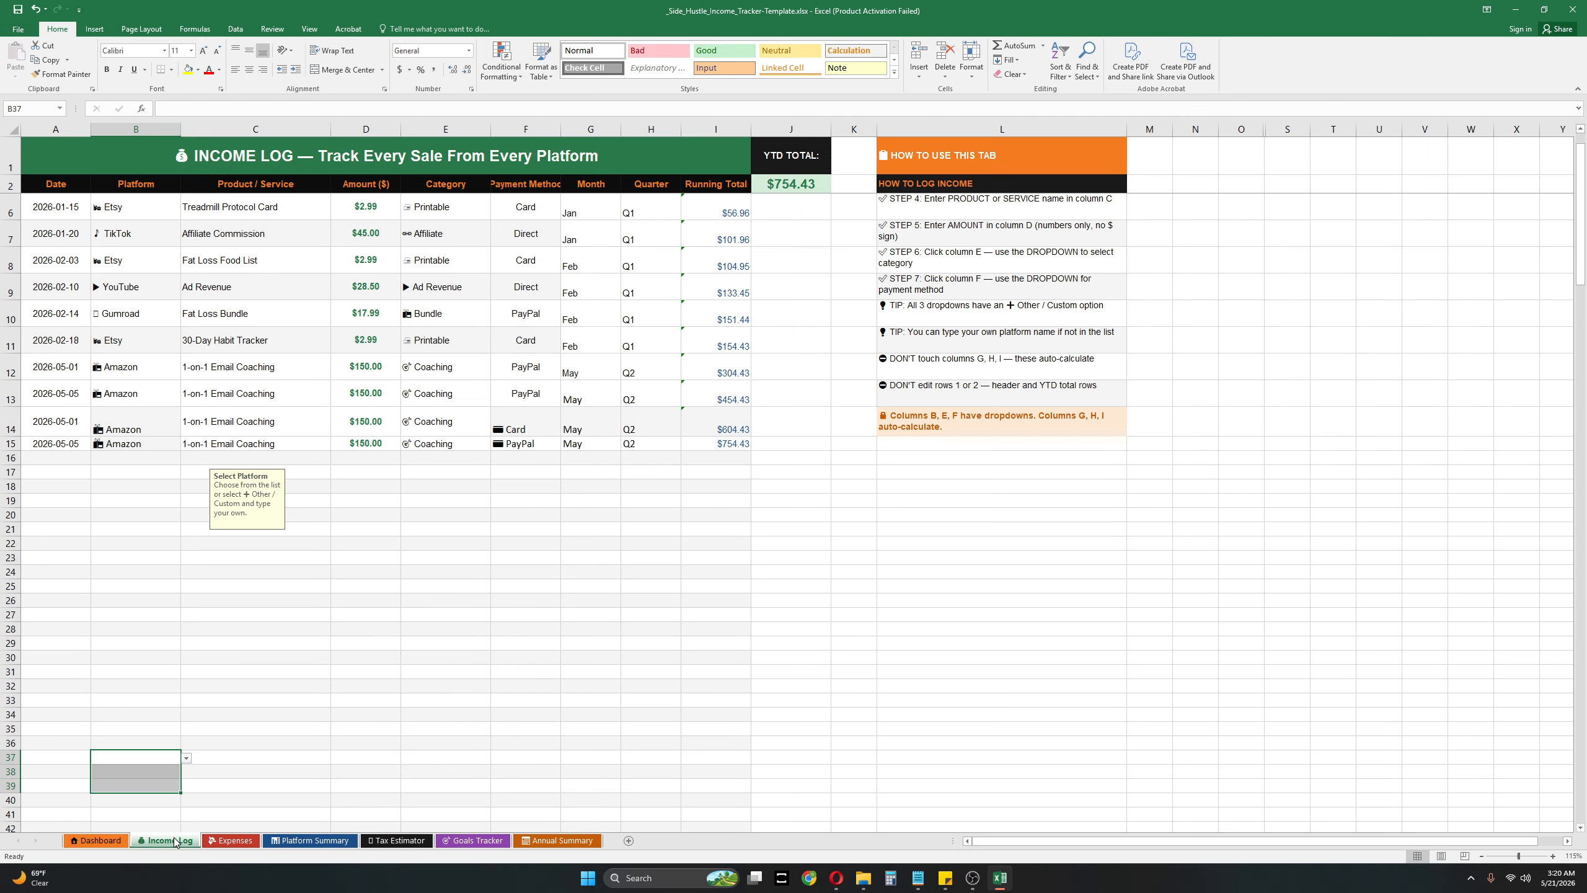
pyautogui.click(231, 840)
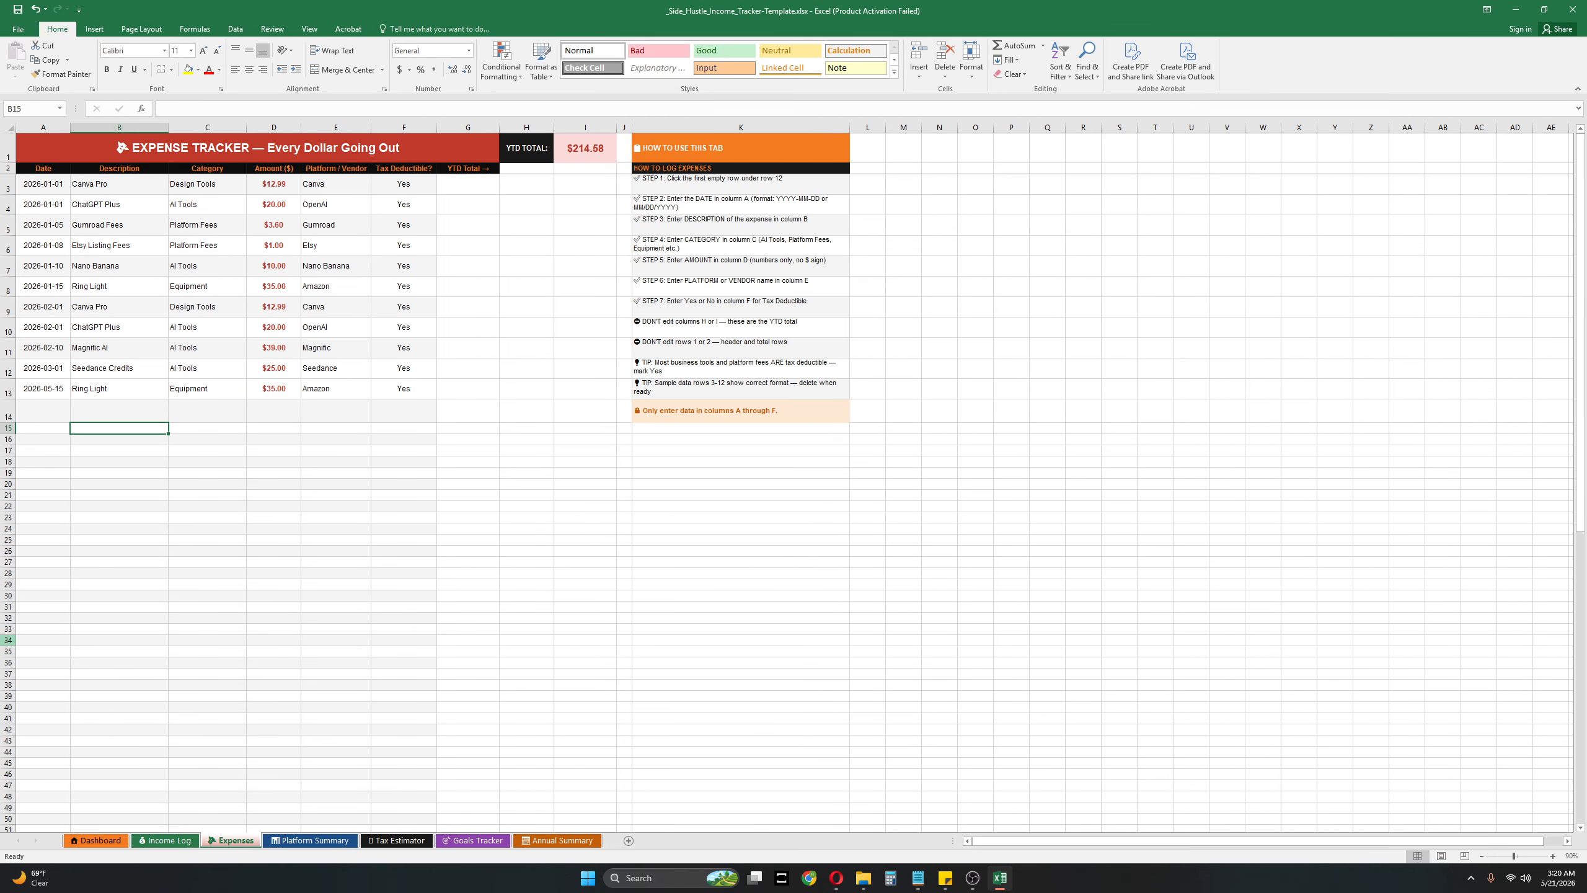